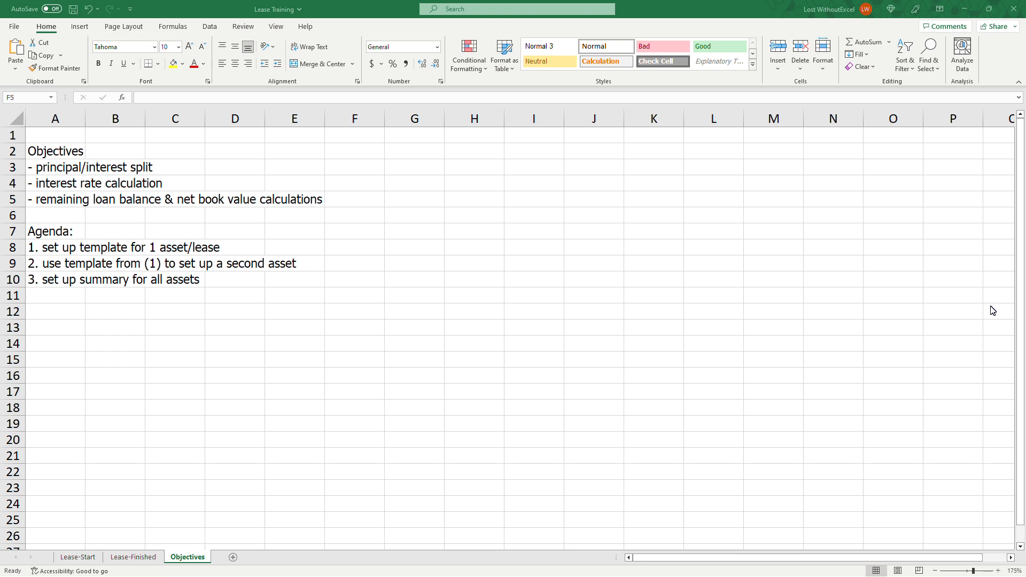
Examine the Lease-Finished sheet's asset details, period-by-period payment schedule and current month summary
left_click(311, 417)
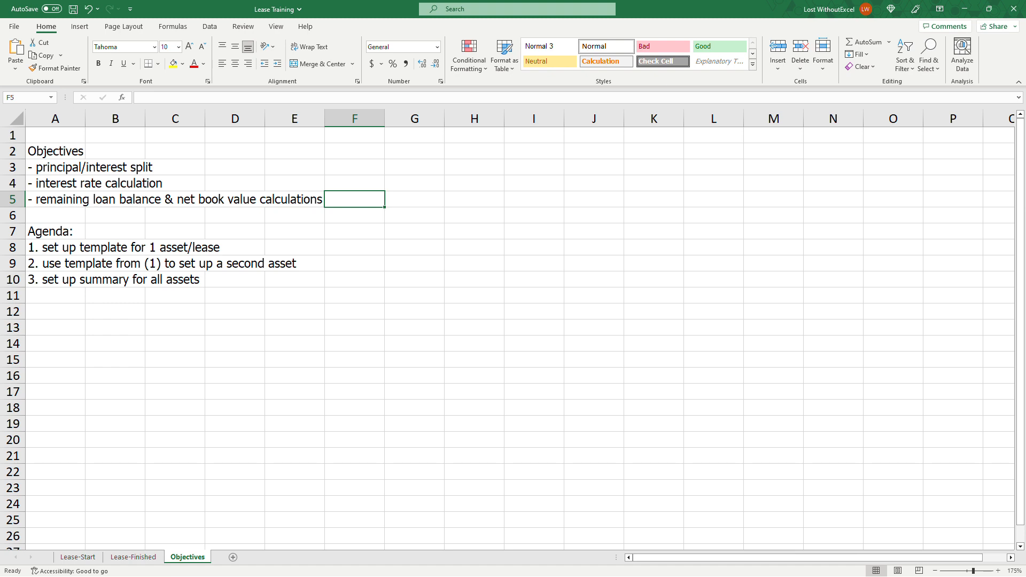
left_click(133, 557)
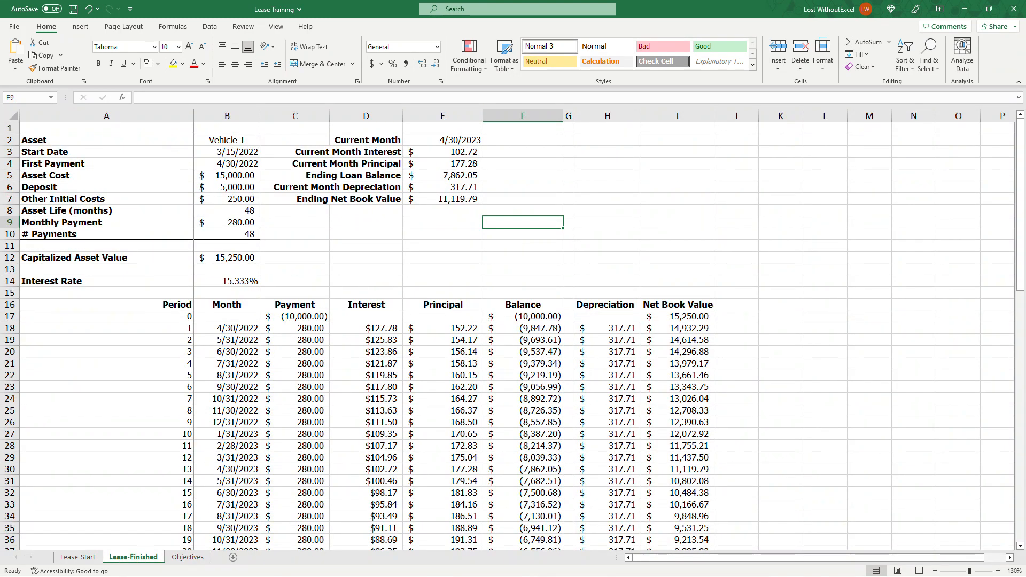
left_click_drag(80, 140, 235, 235)
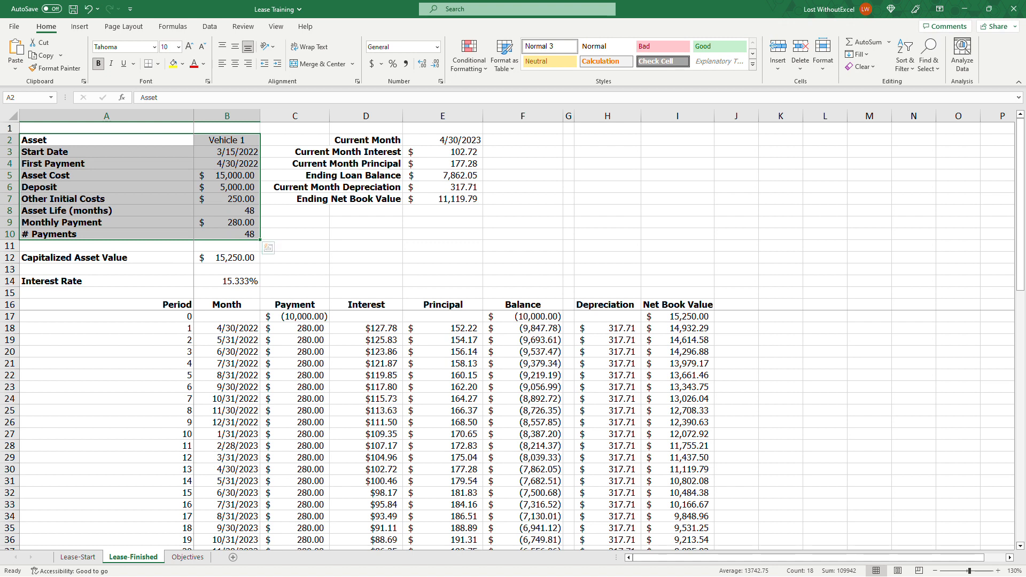
left_click_drag(123, 316, 687, 477)
scroll(687, 476, "down", 3)
scroll(507, 428, "down", 3)
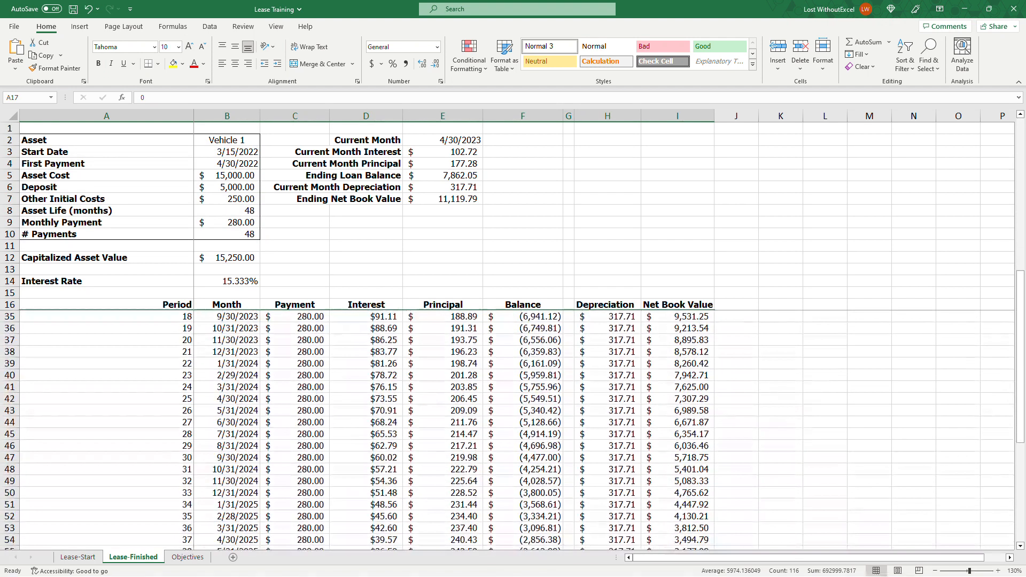
scroll(358, 428, "up", 6)
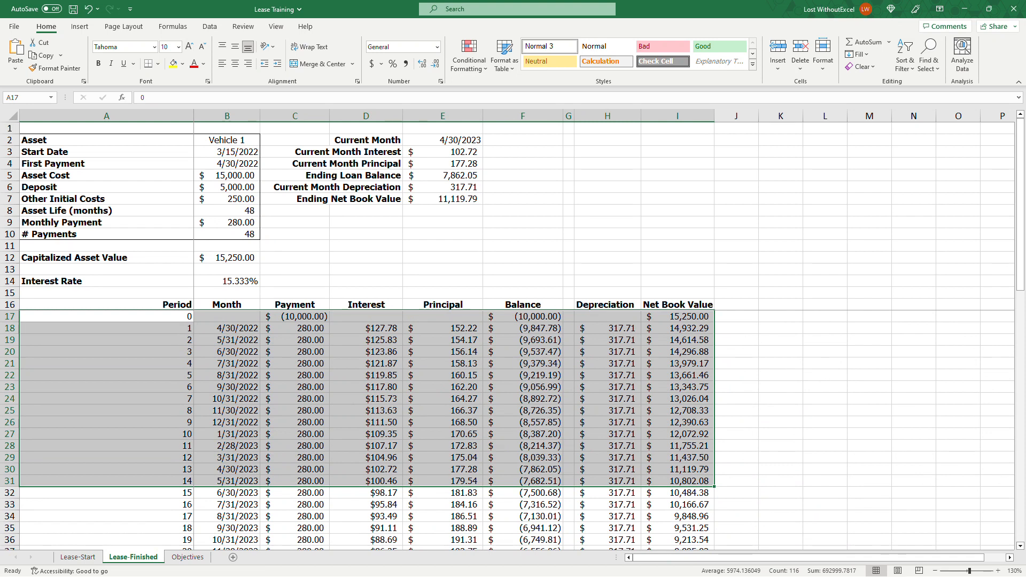
left_click_drag(442, 139, 443, 199)
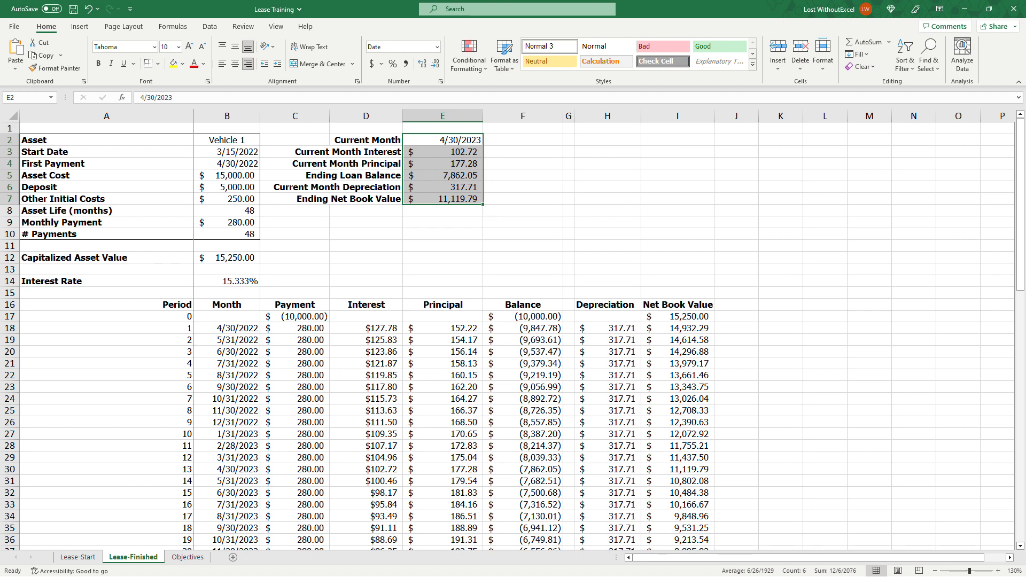
scroll(508, 427, "down", 2)
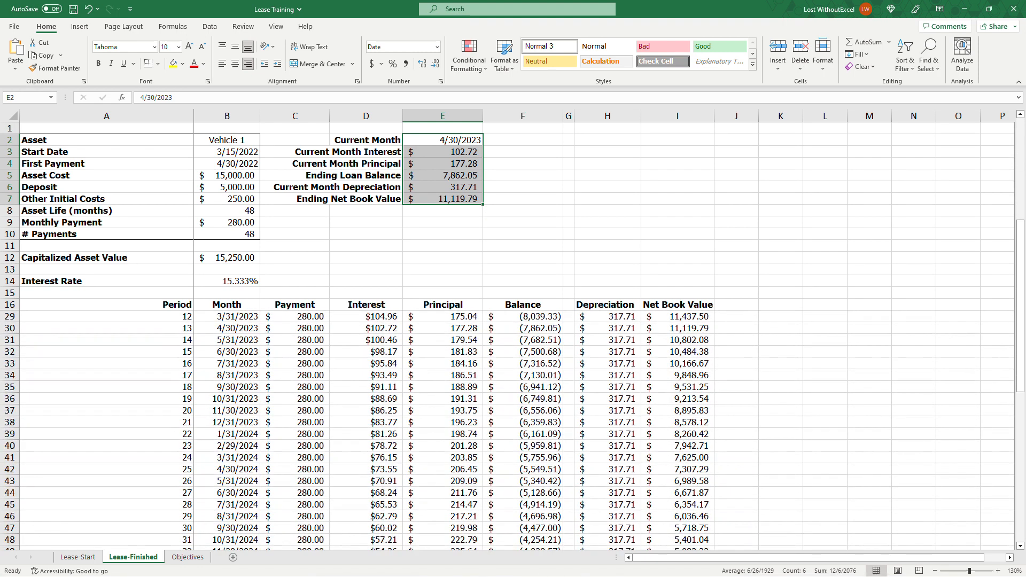
scroll(507, 428, "up", 2)
left_click(537, 271)
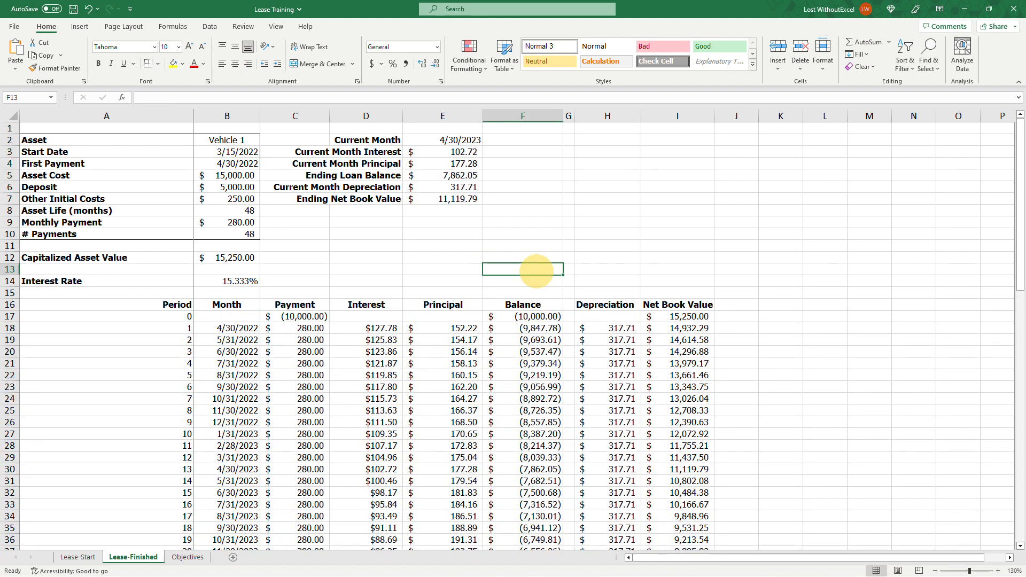
Switch to the Lease-Start sheet and review its function reference list, schedule headings and empty asset detail cells
left_click(79, 557)
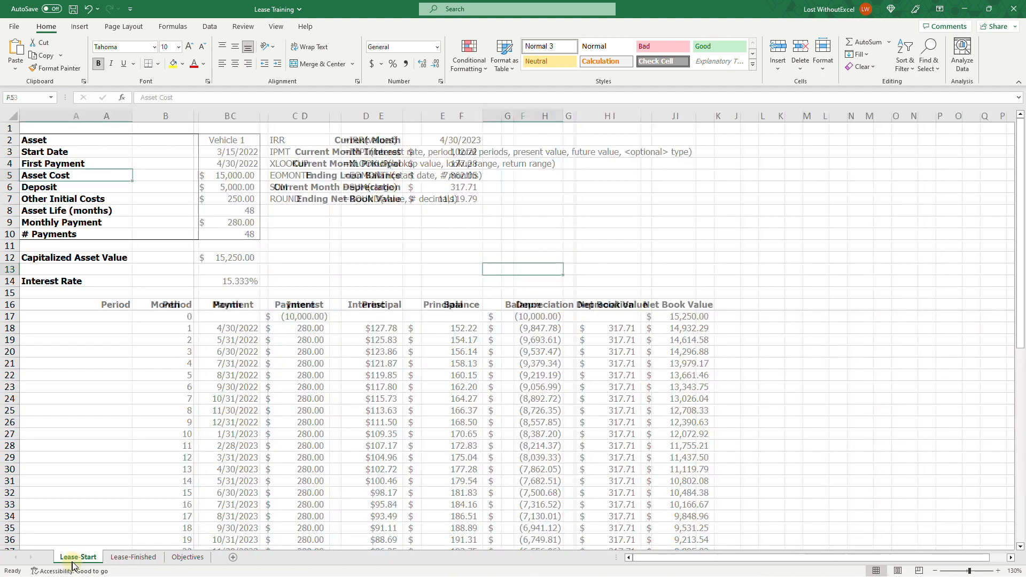
left_click(373, 363)
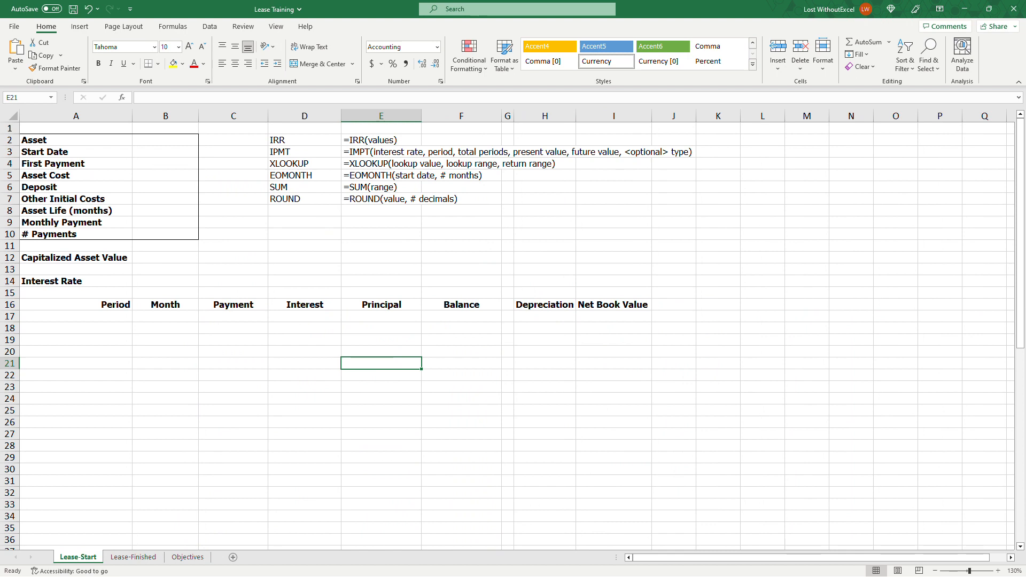
left_click_drag(278, 140, 665, 200)
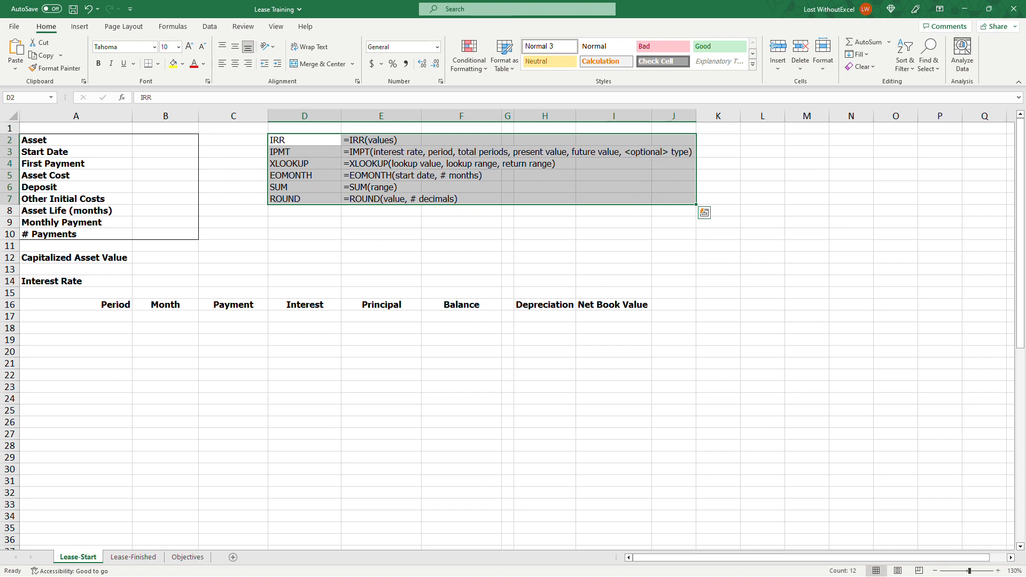
left_click(310, 243)
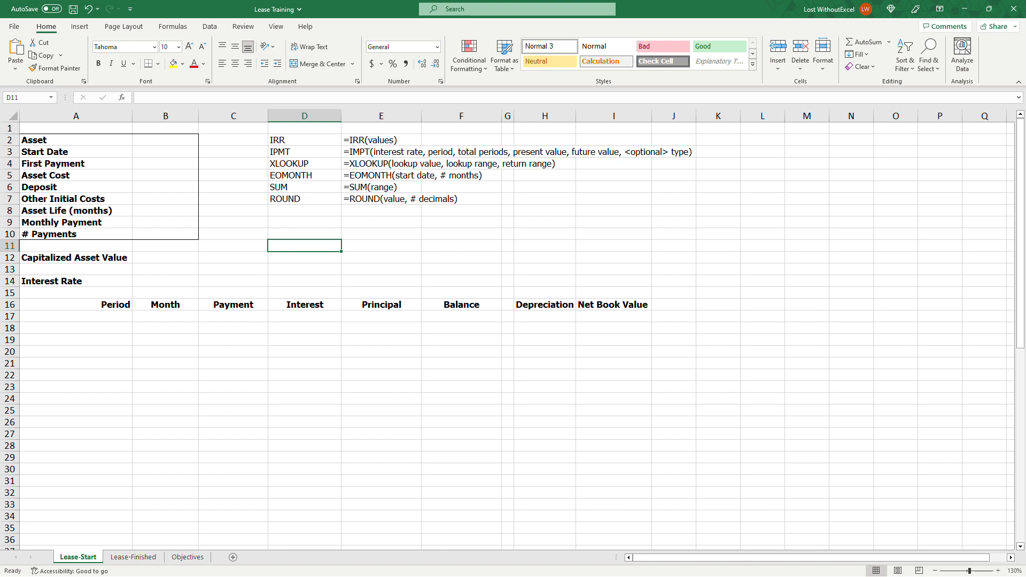
left_click_drag(80, 140, 641, 305)
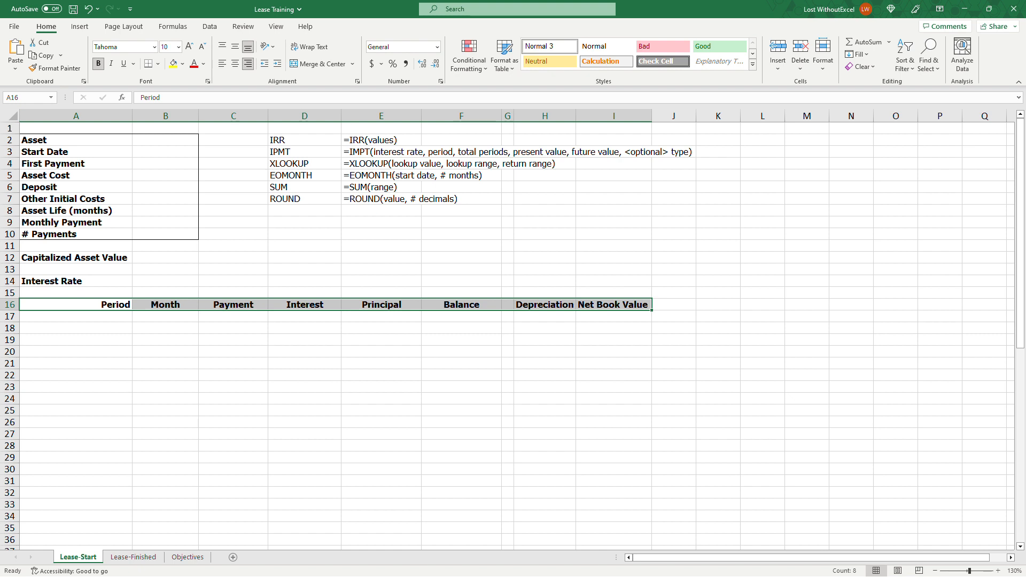
left_click_drag(165, 139, 166, 234)
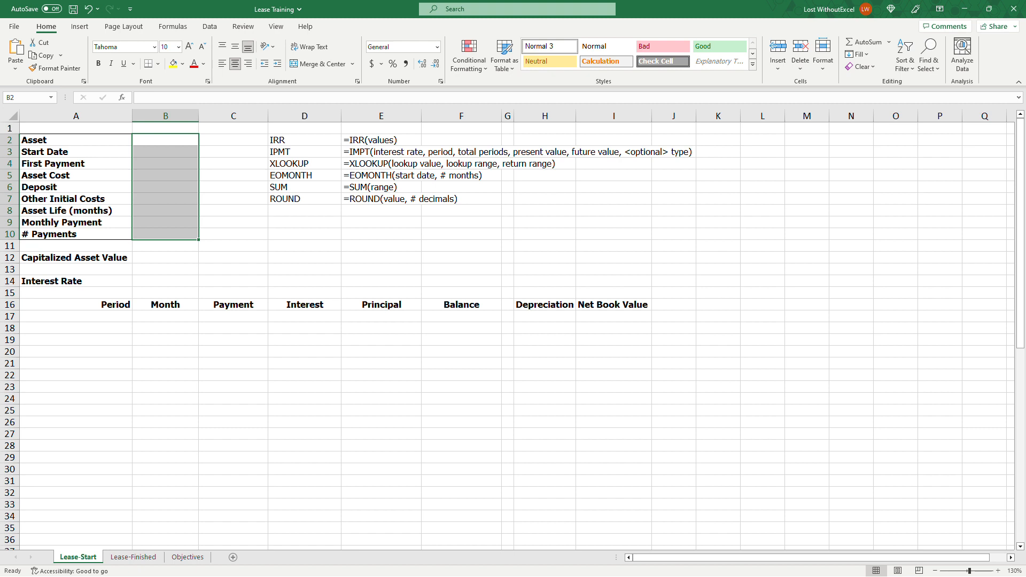
Enter Vehicle 1 as the asset name in cell B2 of the Lease-Start sheet
left_click(165, 140)
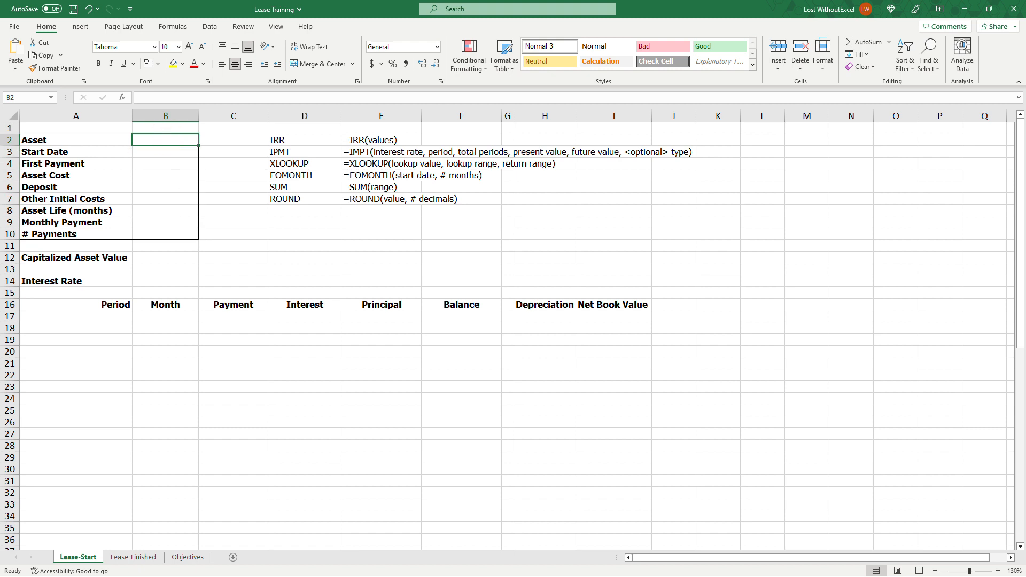
type("Vehicle 1")
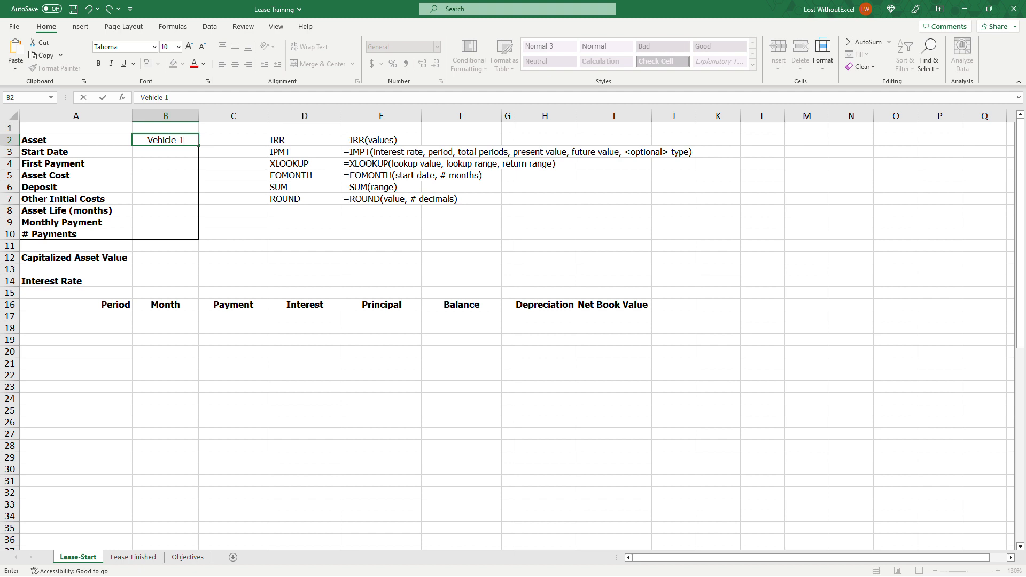
key("Return")
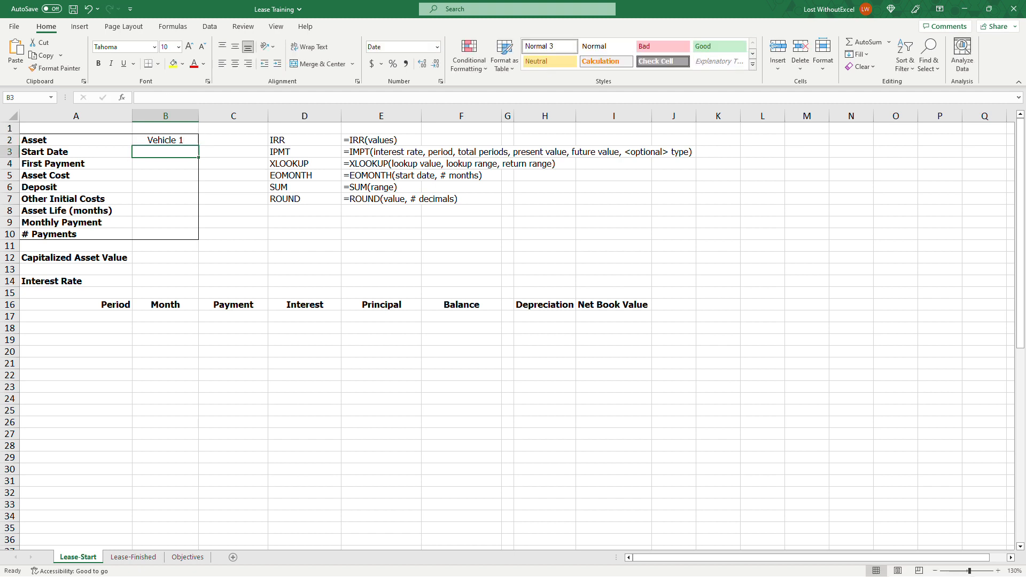
key("Up")
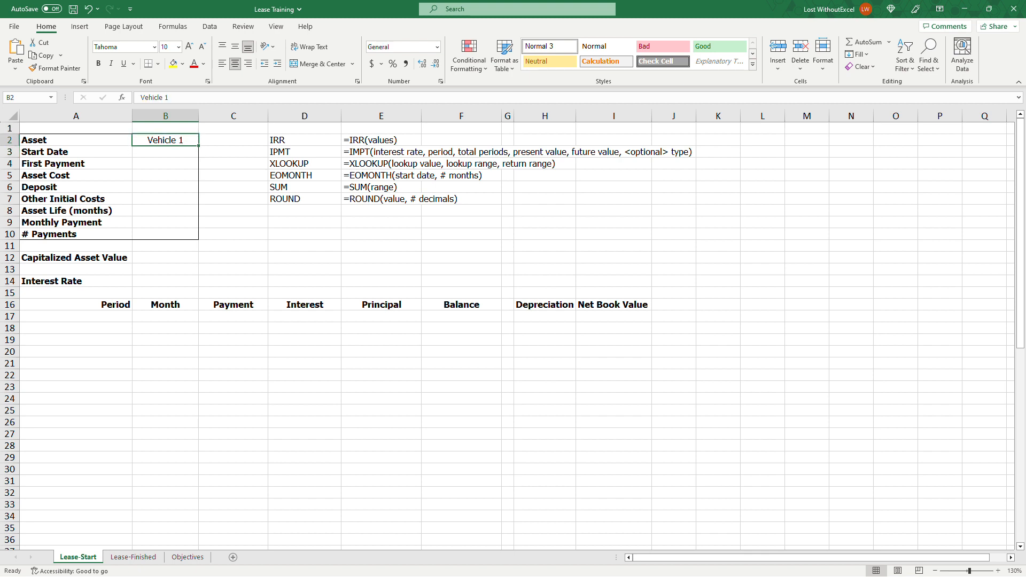
key("Down")
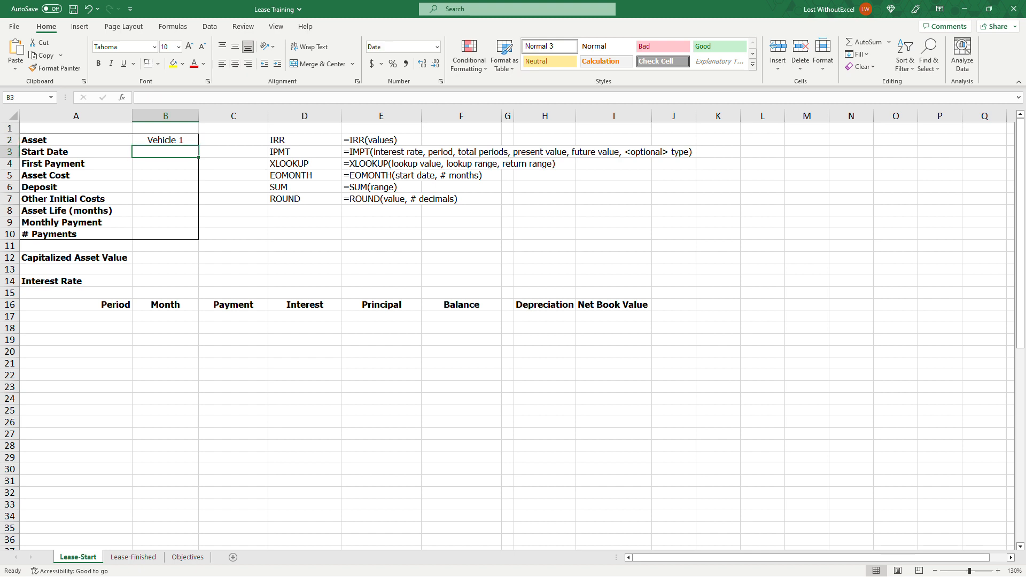
Set the lease's Start Date in cell B3 to 3/15/2022
type("3/15/20")
type("23")
key("BackSpace")
type("2")
key("Return")
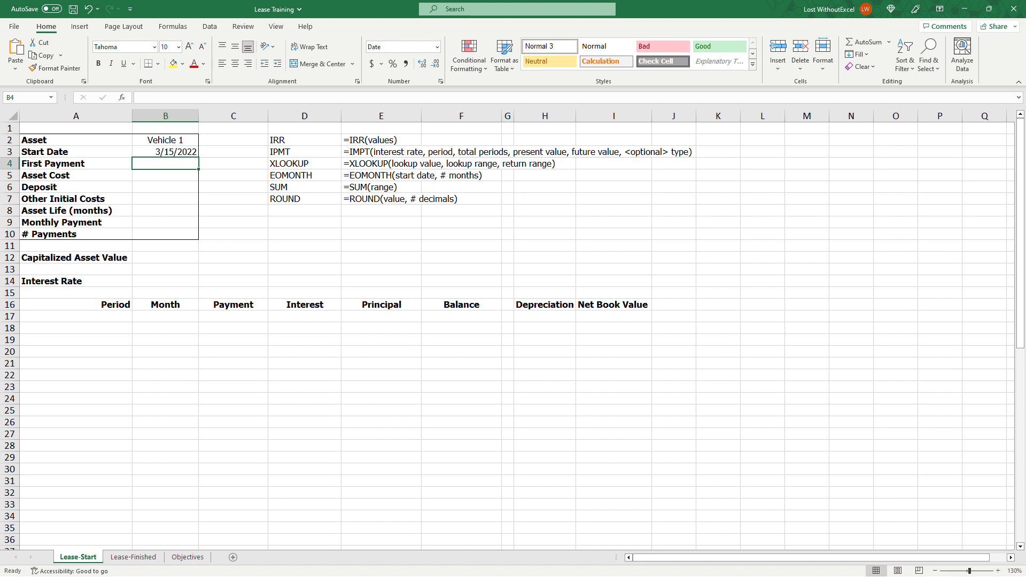
Set the First Payment date in cell B4 to 4/30/2022
left_click(176, 153)
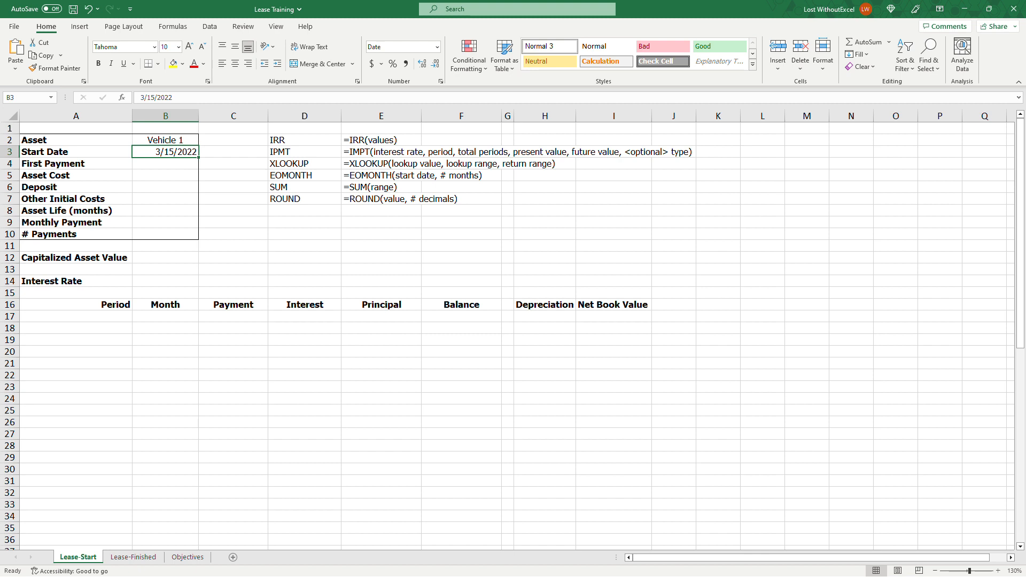
right_click(170, 165)
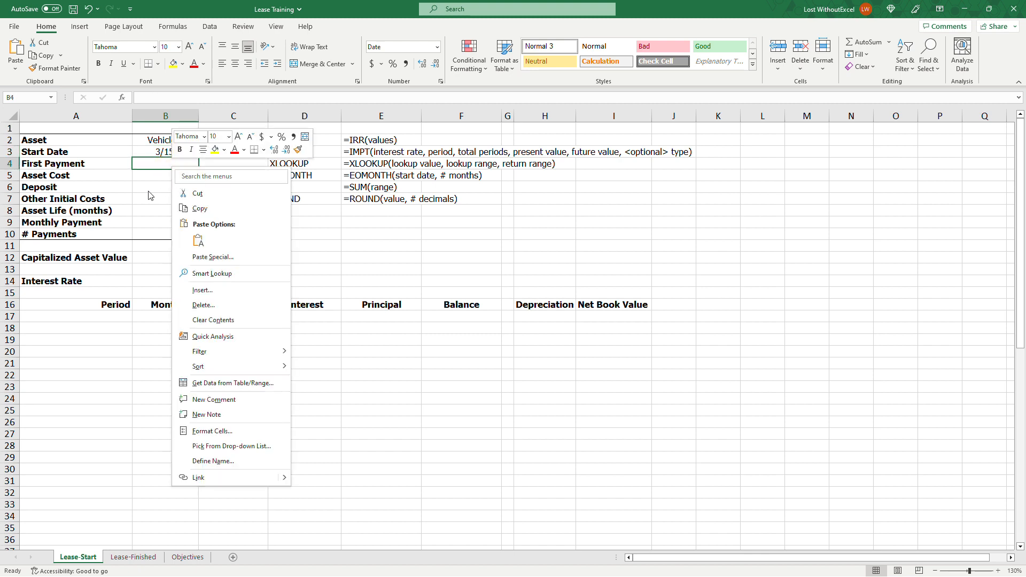
left_click(147, 166)
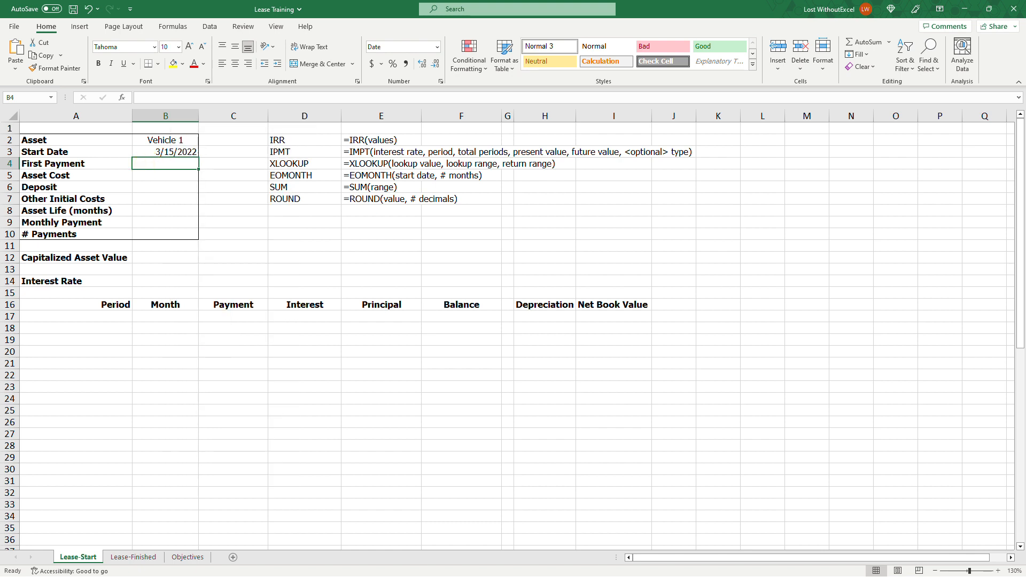
type("4/30/20")
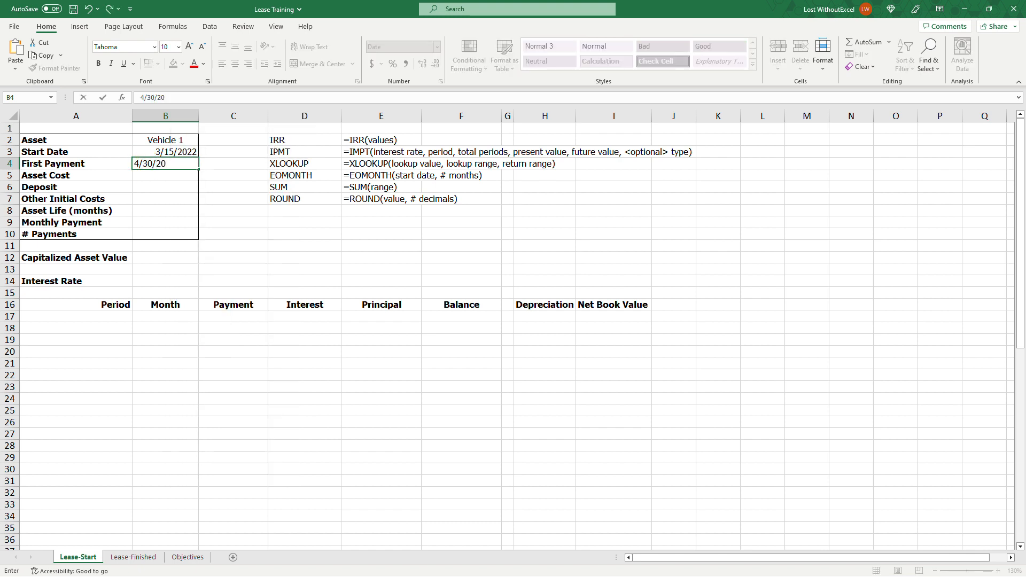
key("Return")
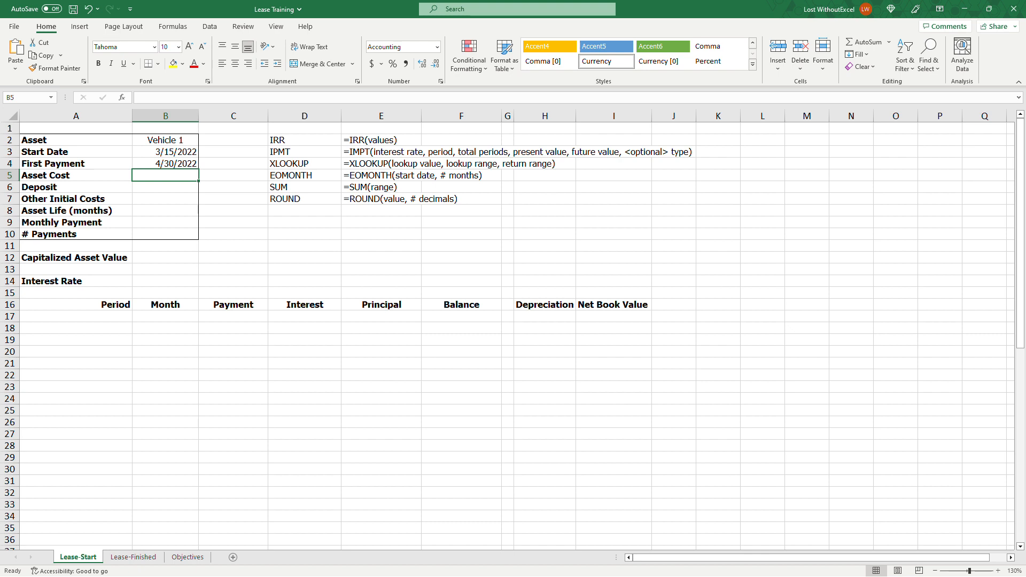
Enter an Asset Cost of 15000 in B5 and a Deposit of 5,000 in B6
type("15000")
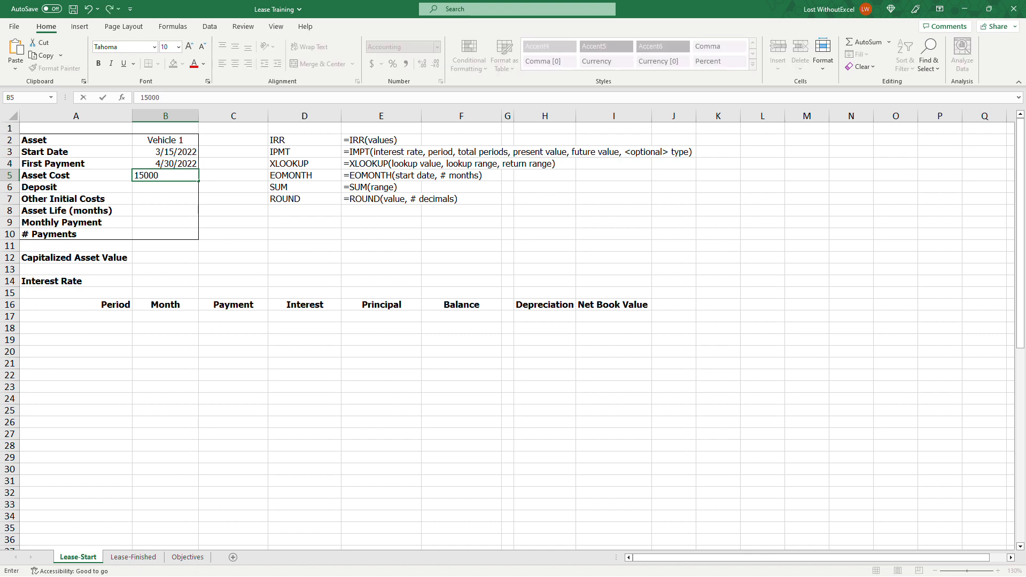
key("Return")
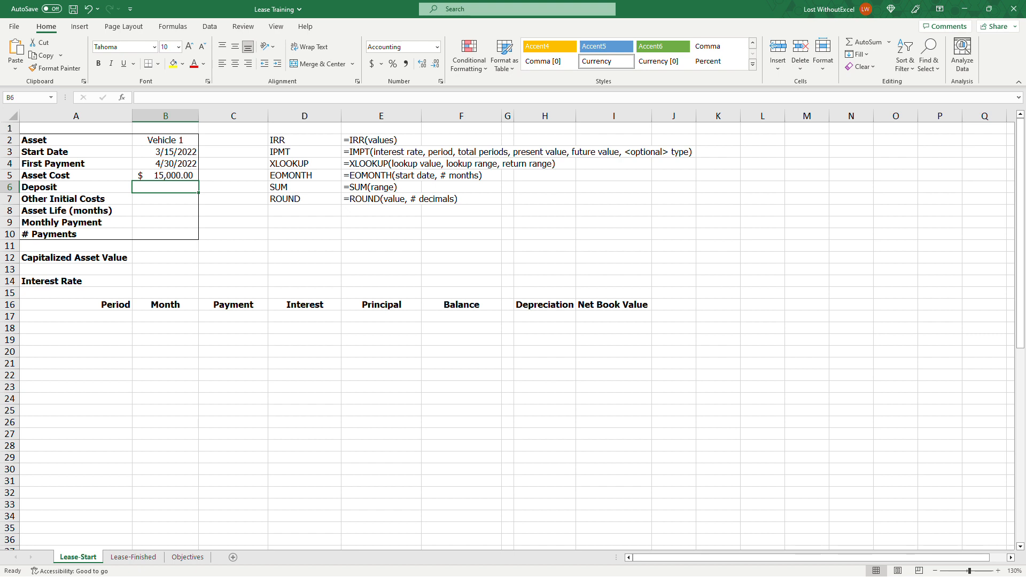
type("5,000")
key("Return")
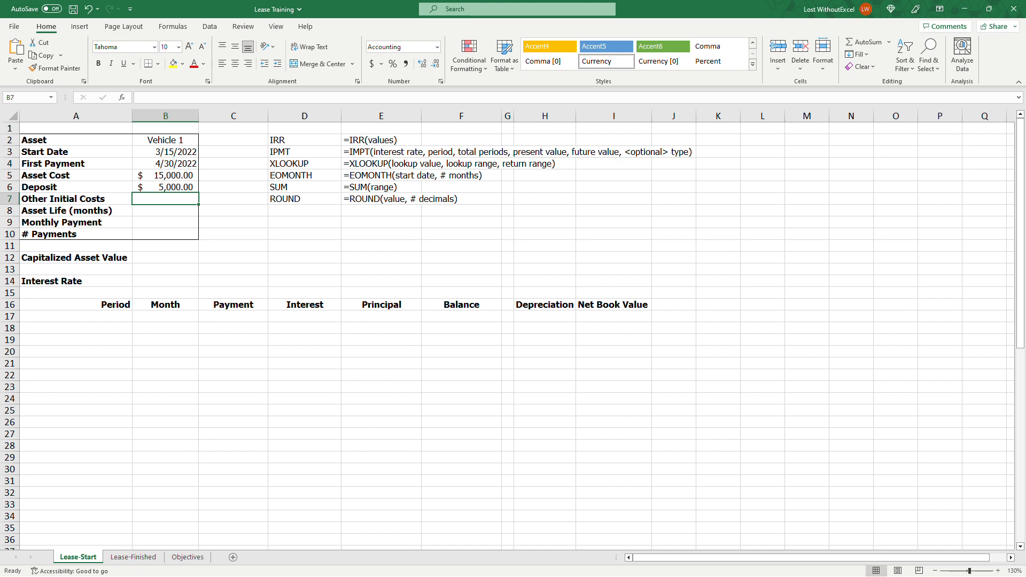
left_click_drag(171, 187, 120, 187)
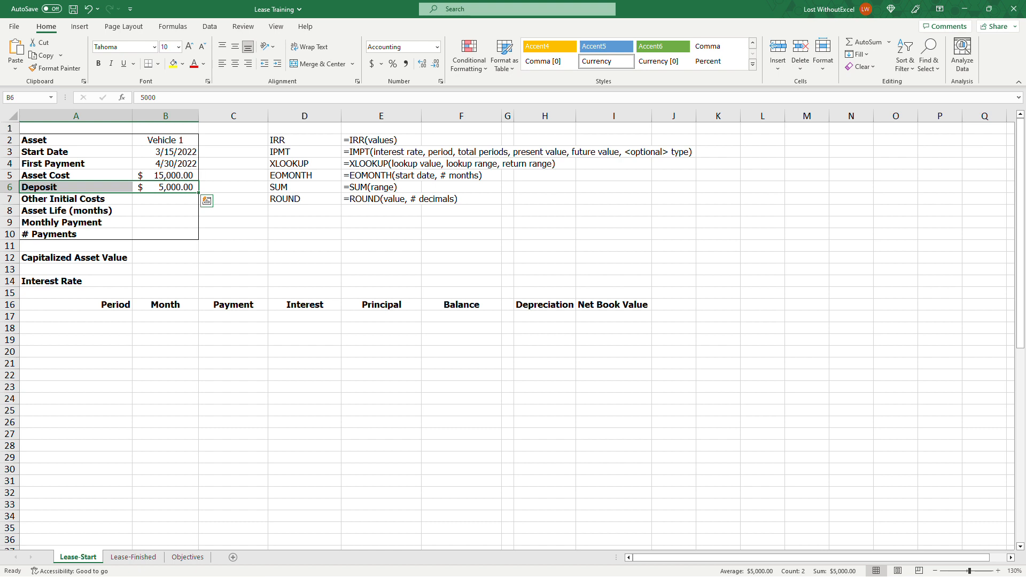
left_click(231, 188)
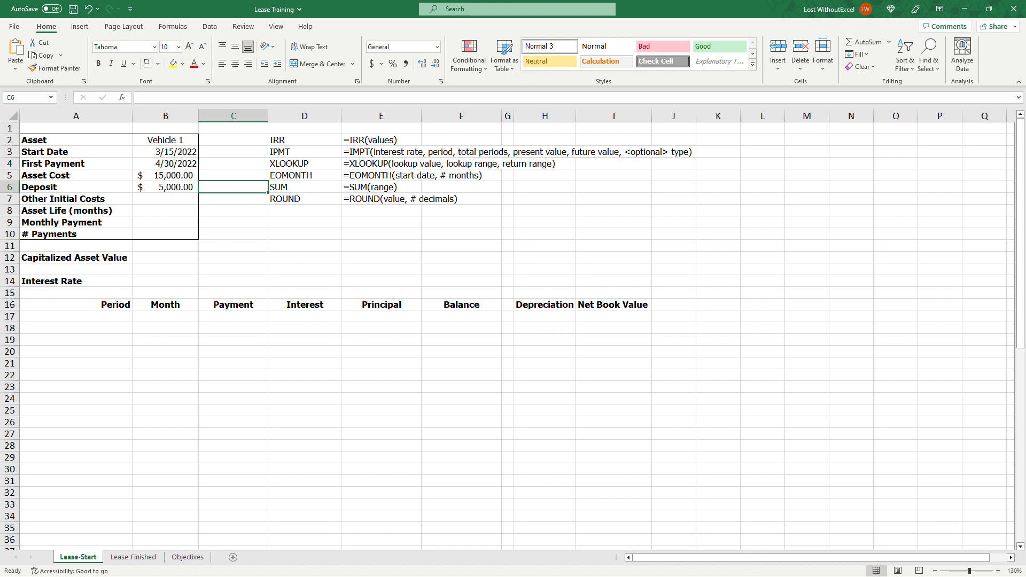
Enter 250 for Other Initial Costs in cell B7
left_click(166, 199)
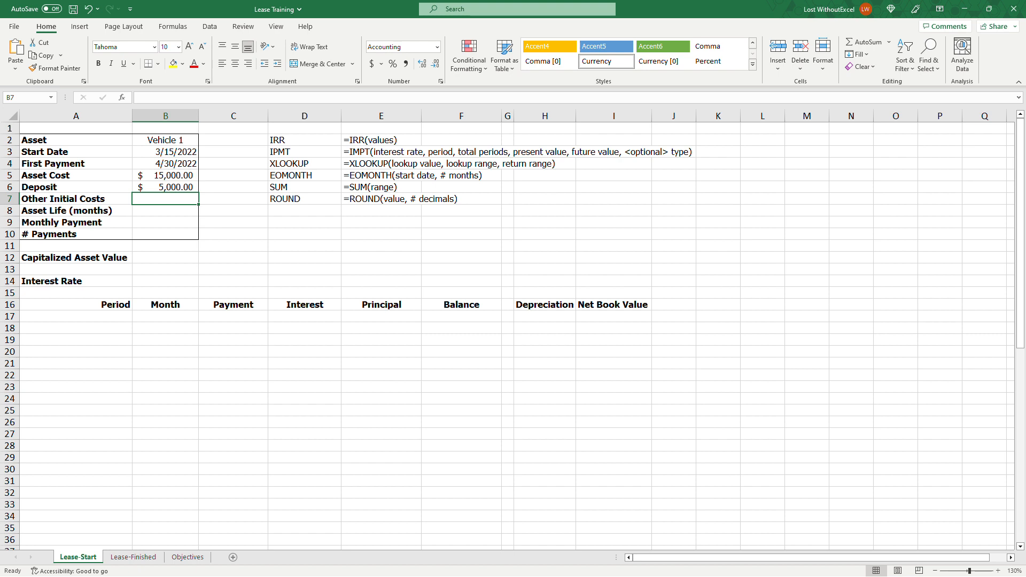
type("250")
key("Return")
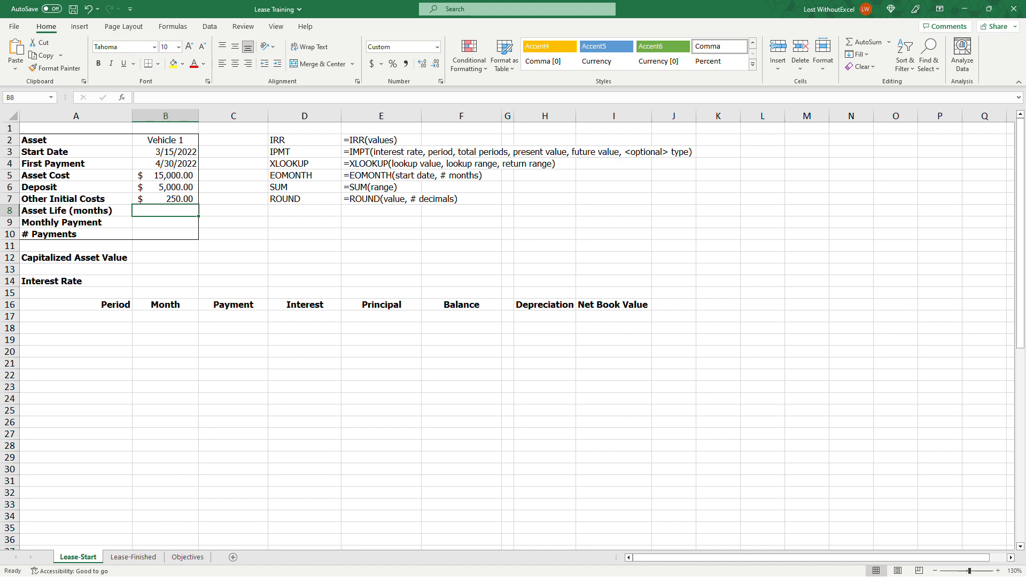
Enter a Monthly Payment of 280 in B9 and 48 as the number of payments in B10
left_click(165, 222)
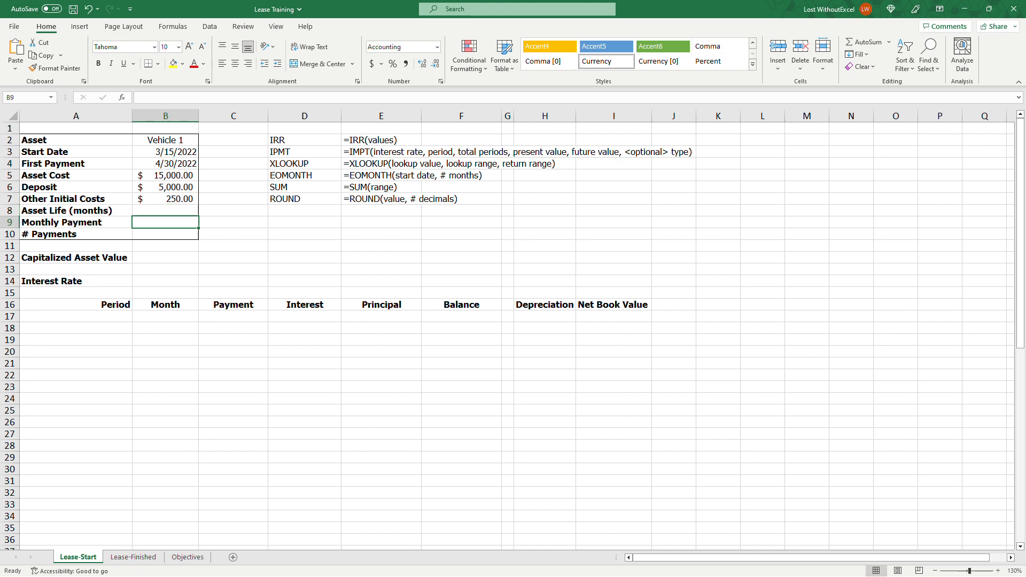
type("280")
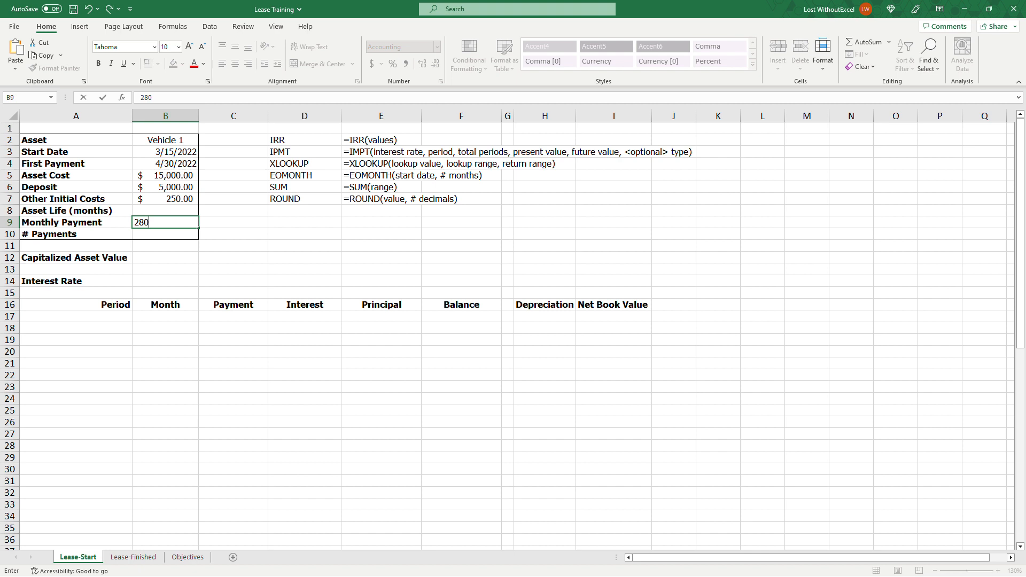
key("Return")
type("48")
key("Return")
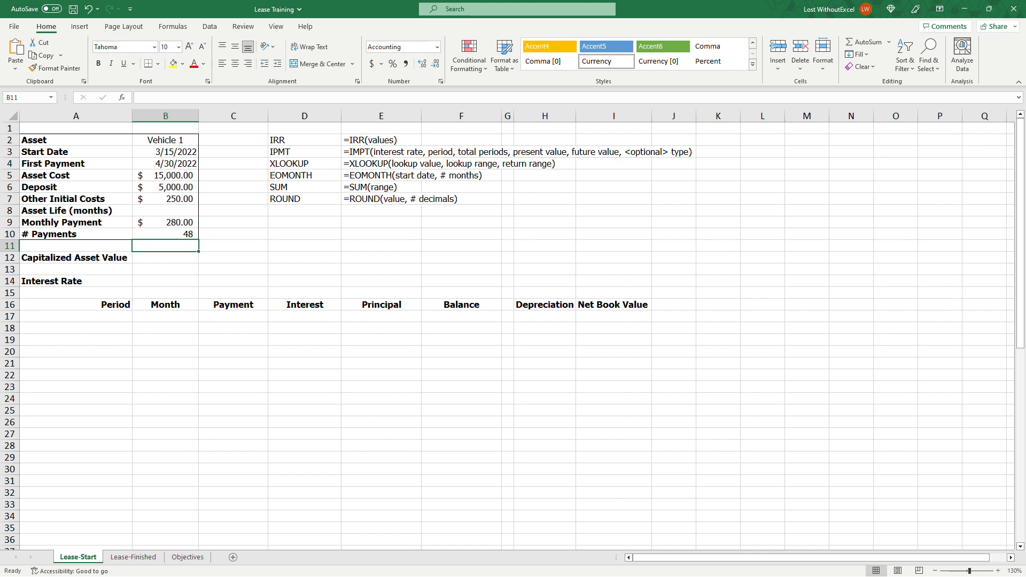
Enter an Asset Life of 48 months in cell B8
left_click(178, 209)
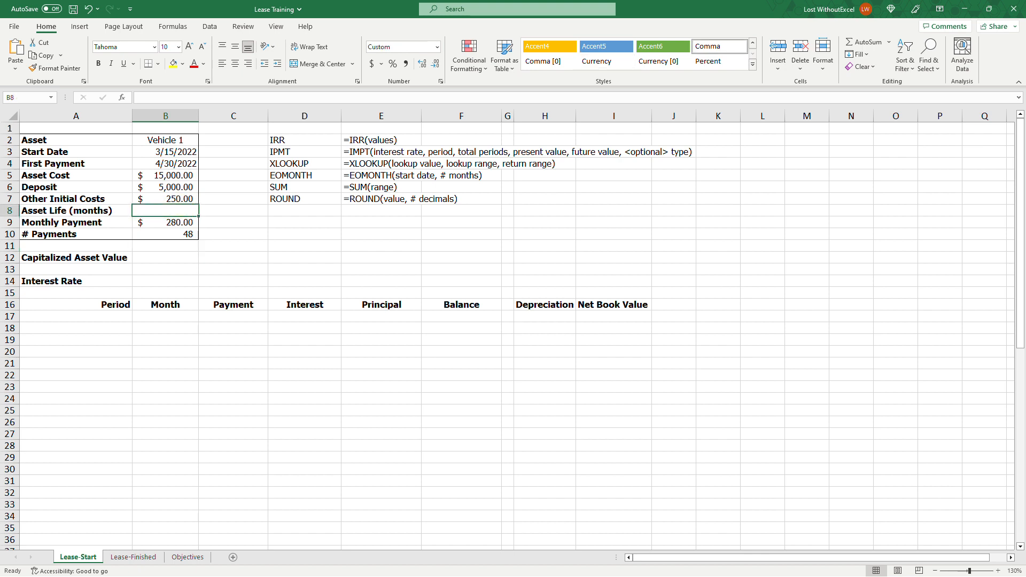
type("48")
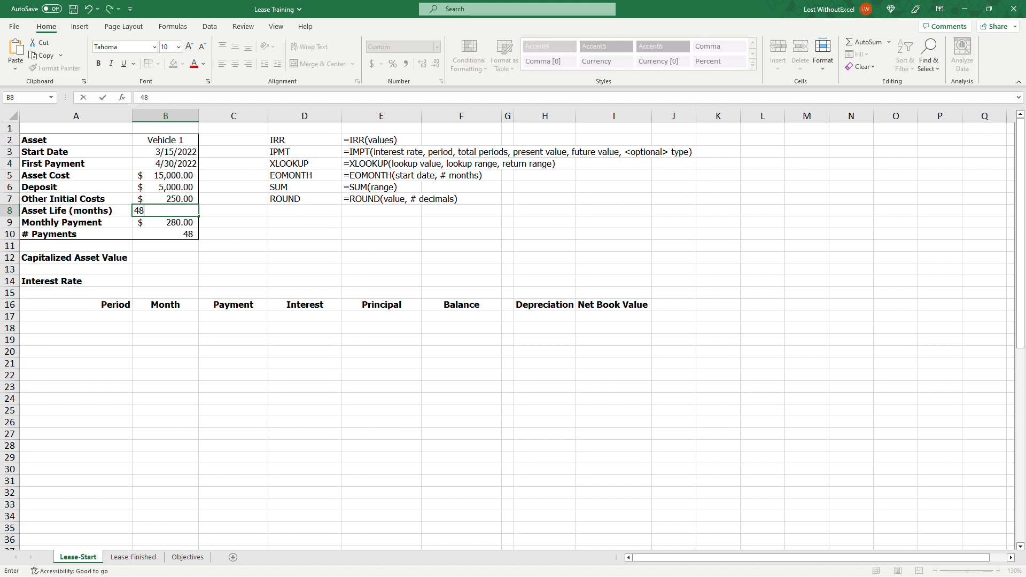
key("Return")
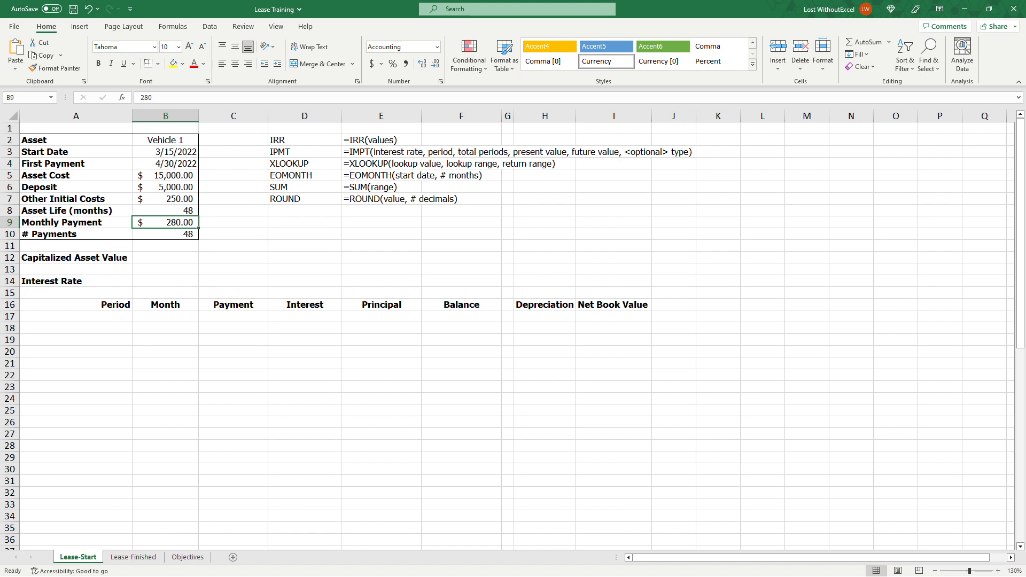
left_click(9, 211)
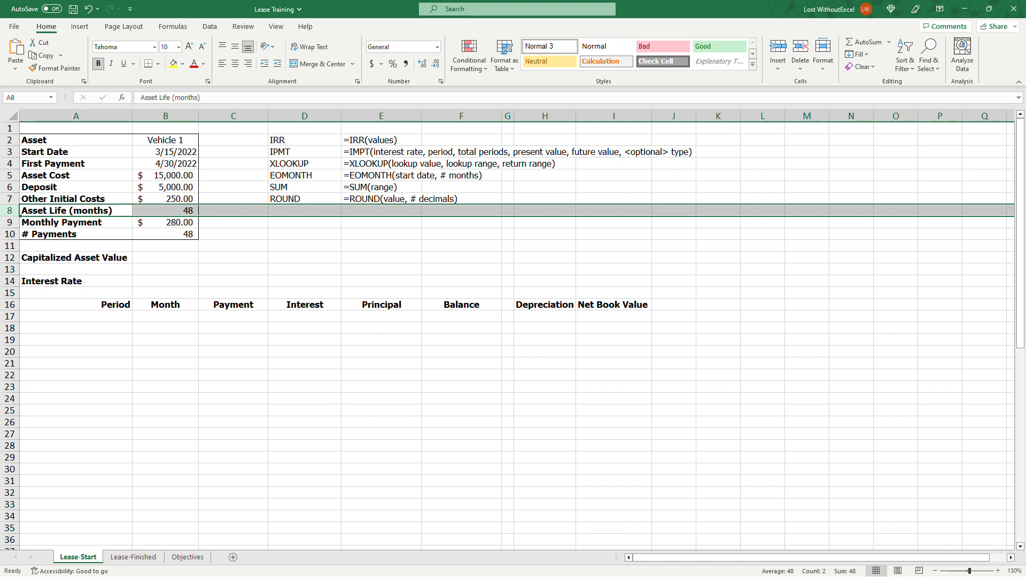
left_click(241, 259)
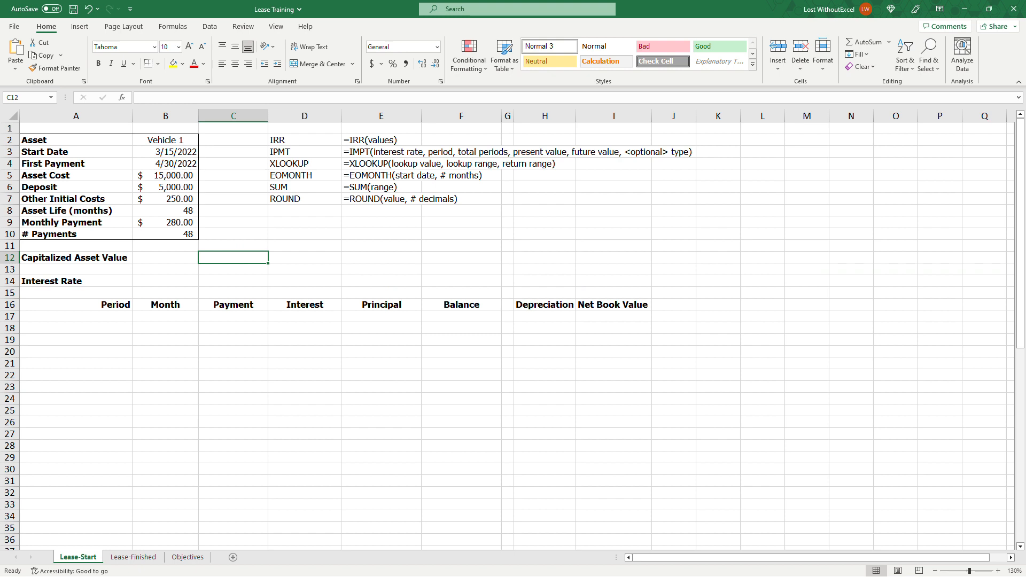
left_click_drag(165, 140, 171, 234)
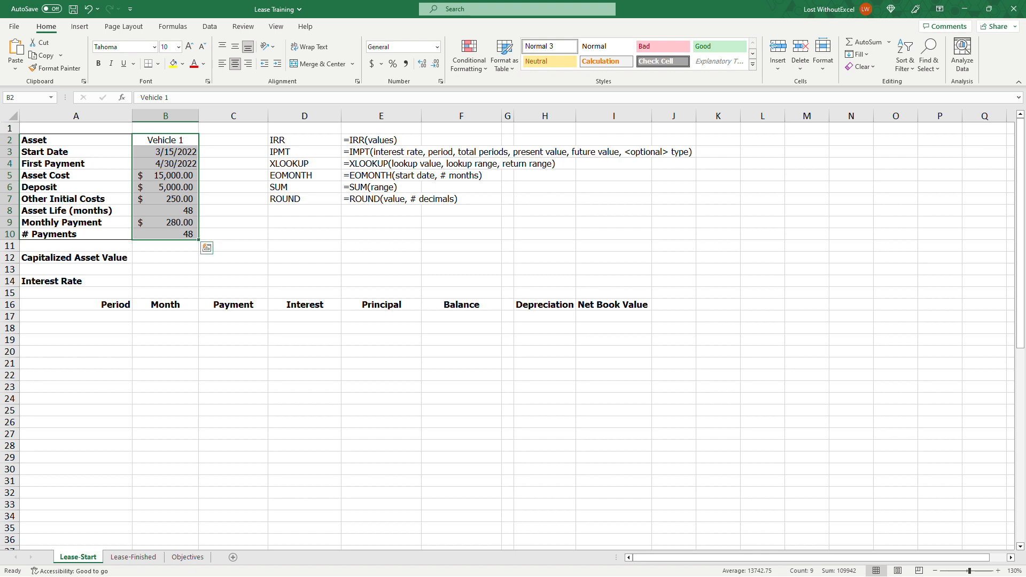
Enter the period numbers 0, 1, 2 and 3 in cells A17 to A20 under the Period heading
left_click(115, 316)
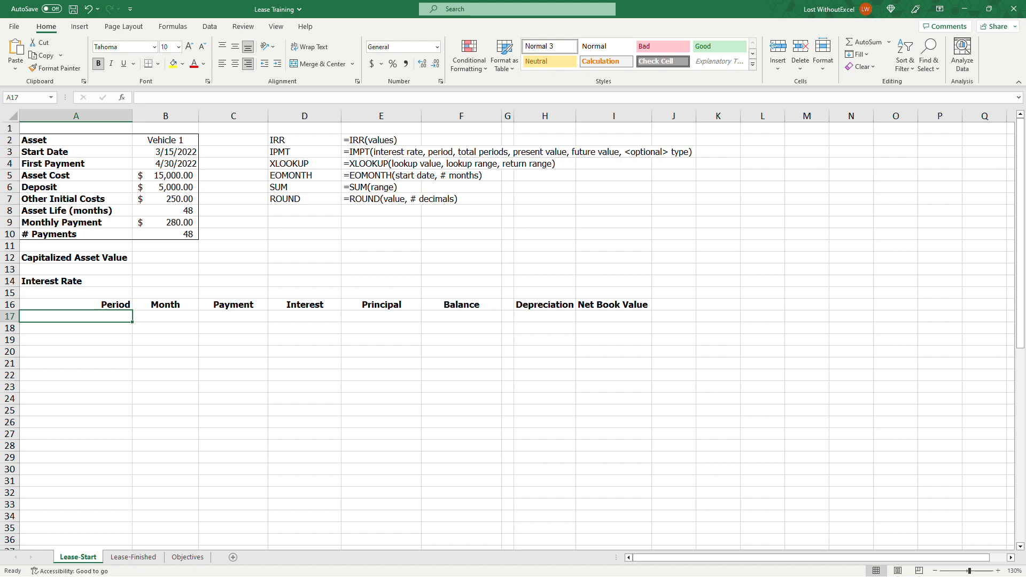
left_click_drag(113, 316, 100, 505)
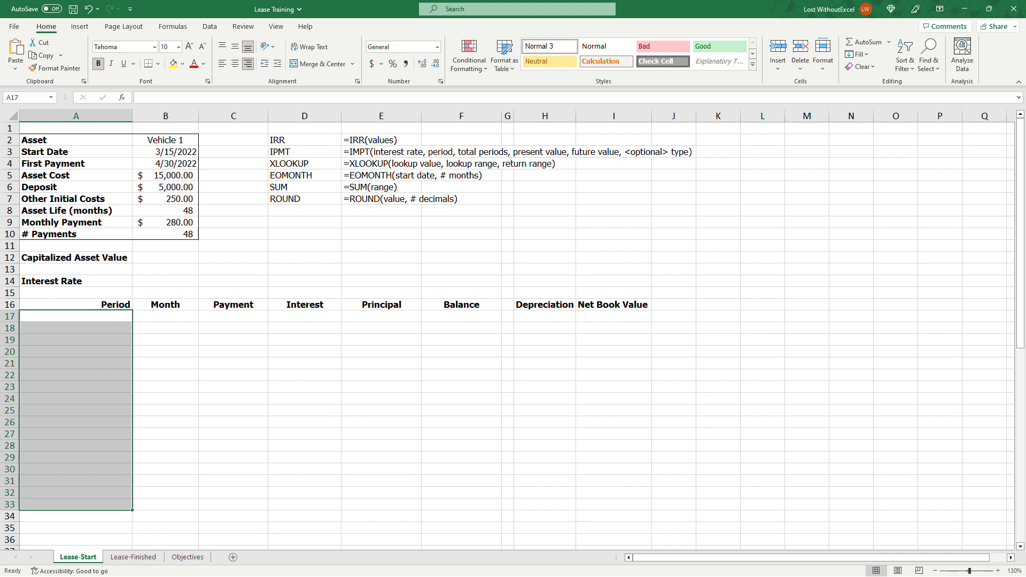
left_click(118, 316)
type("0")
key("Return")
type("1")
key("Return")
type("2")
key("Return")
type("3")
key("Return")
Remove the bold formatting from the 0 in A17 and extend the period series down the column to 48 in A65
left_click(135, 316)
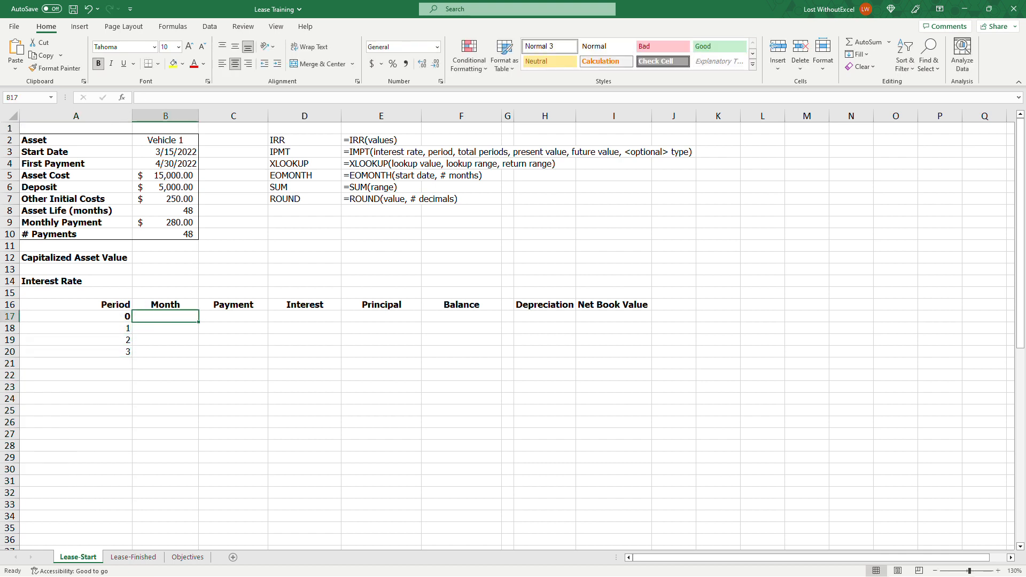
left_click(102, 312)
key("ctrl+b")
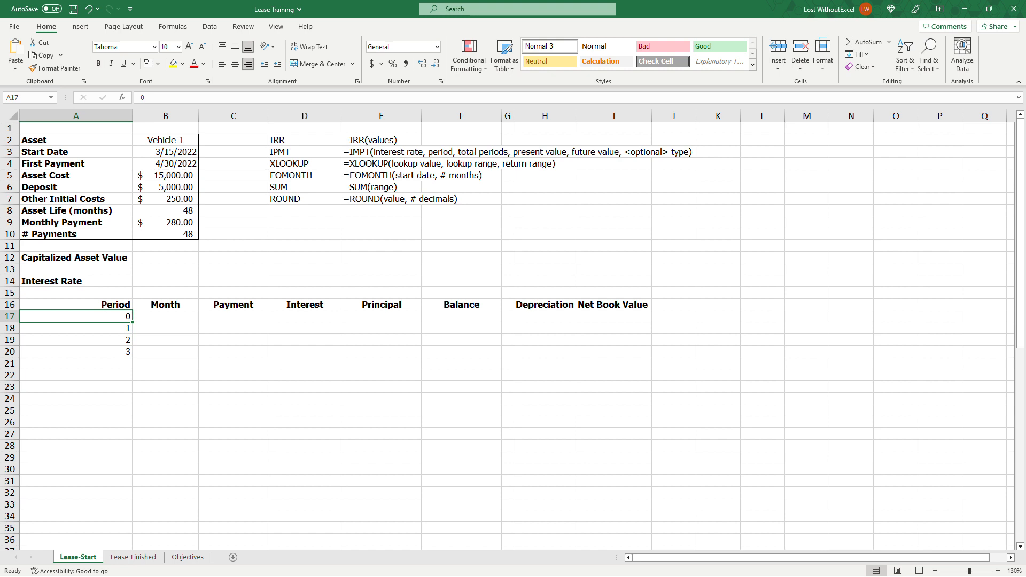
left_click_drag(107, 316, 115, 532)
scroll(513, 331, "up", 10)
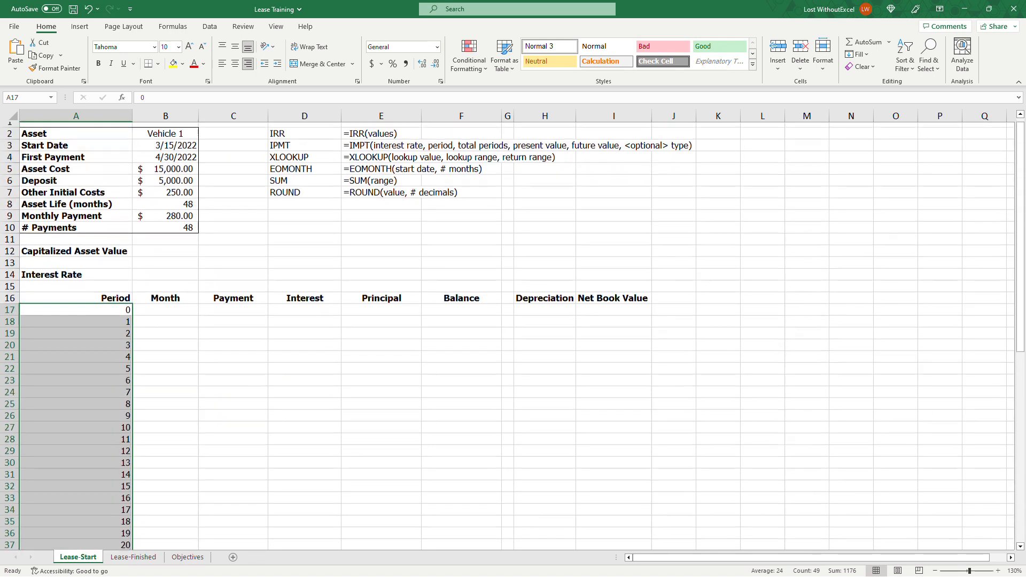
Freeze the panes at cell B17 so that rows 1 to 16 and column A stay visible
left_click(142, 316)
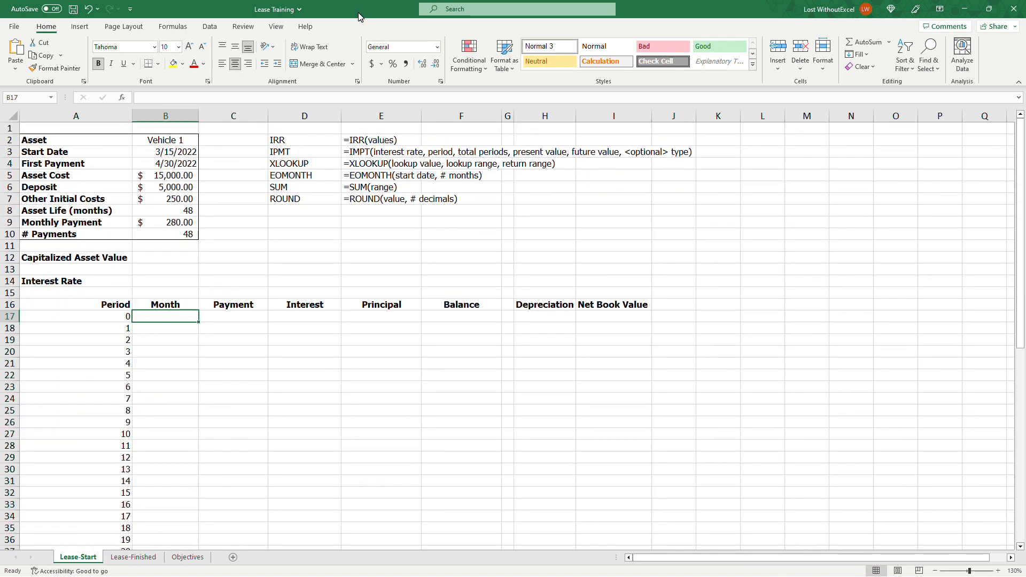
left_click(276, 26)
left_click(529, 61)
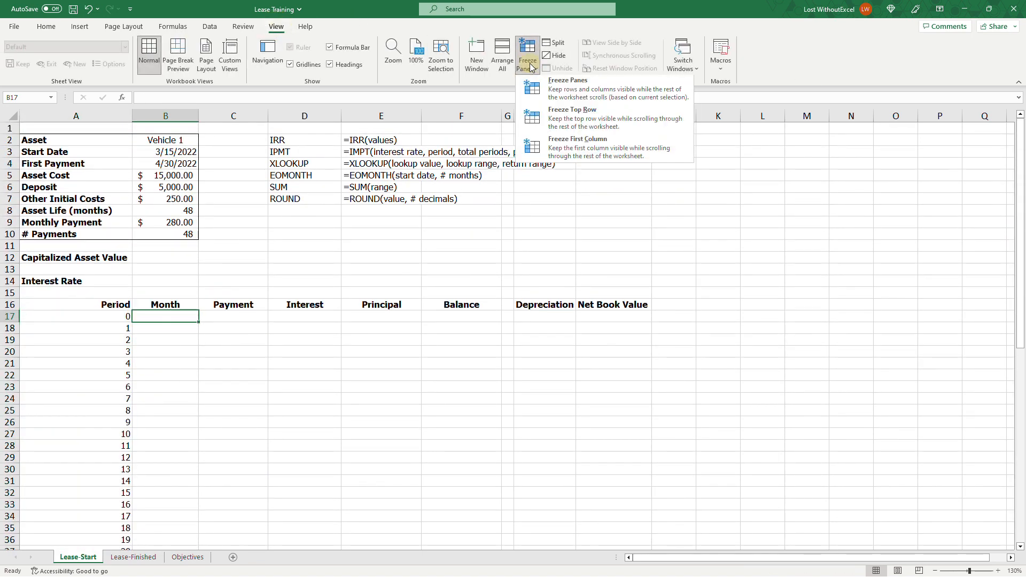
left_click(605, 99)
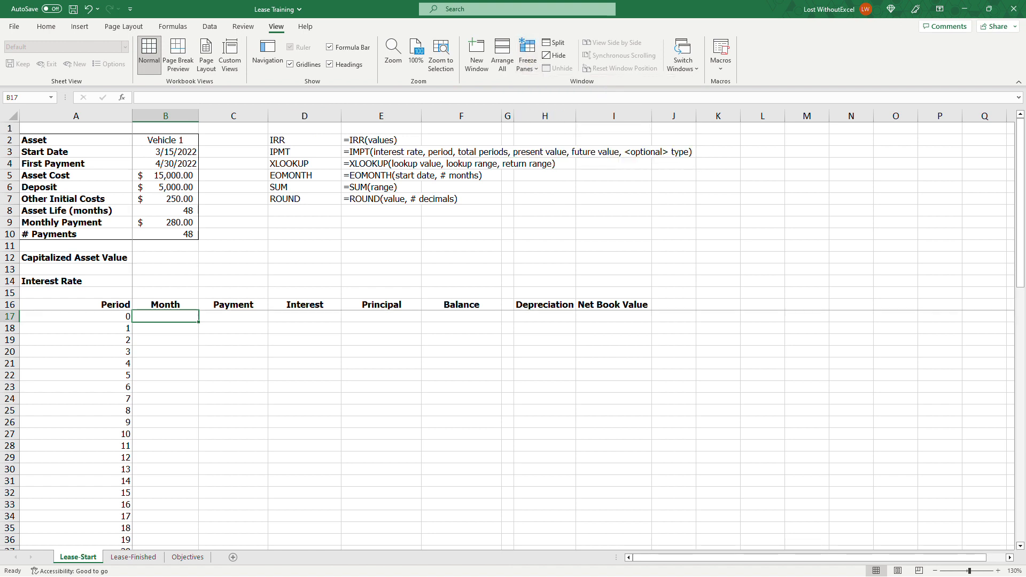
scroll(508, 427, "down", 5)
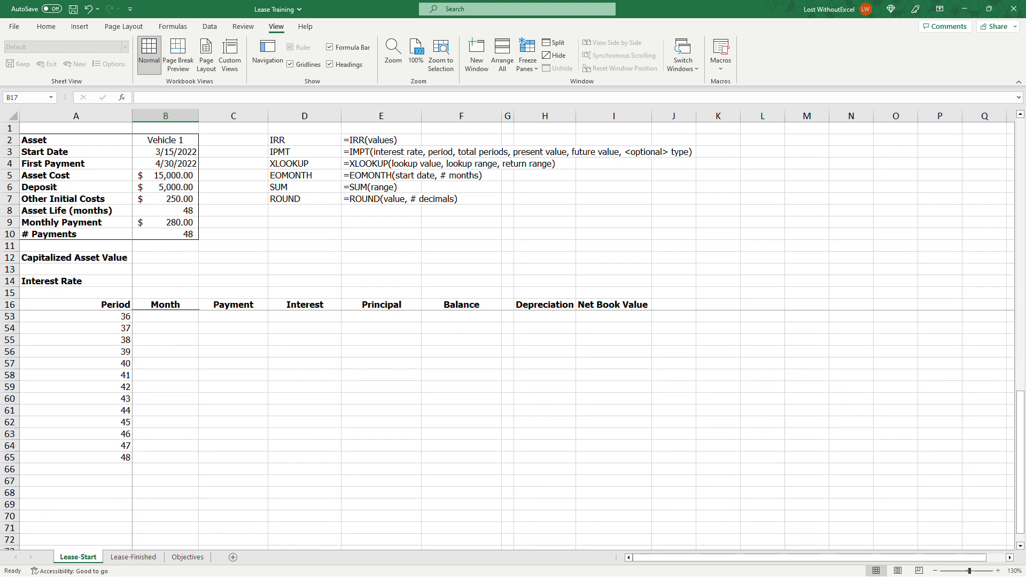
scroll(508, 428, "up", 5)
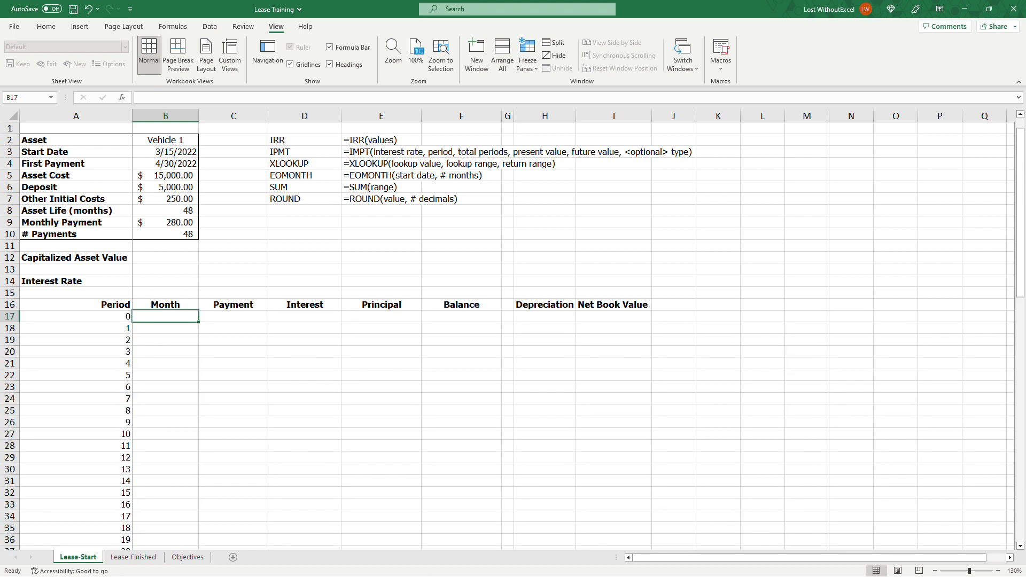
Enter the formula =EOMONTH(B4,0) in B18 for the Month of period 1
left_click(165, 328)
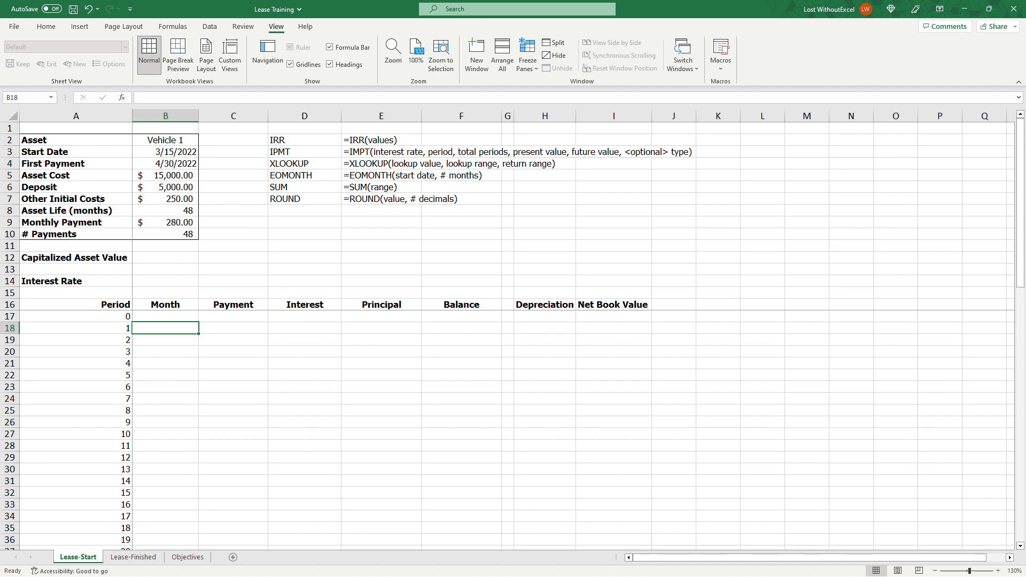
left_click_drag(292, 175, 369, 178)
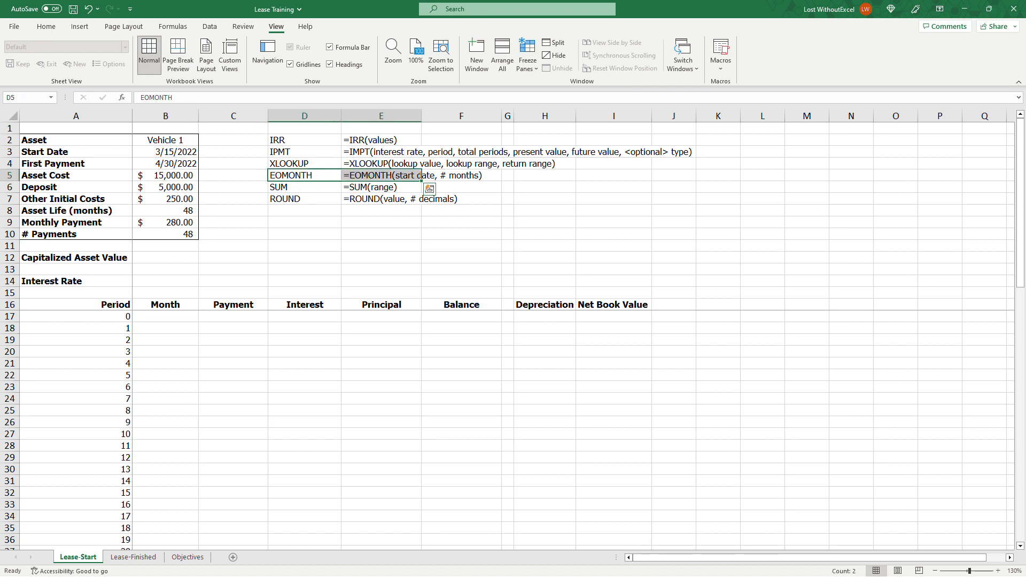
left_click(307, 236)
left_click(167, 317)
left_click(170, 328)
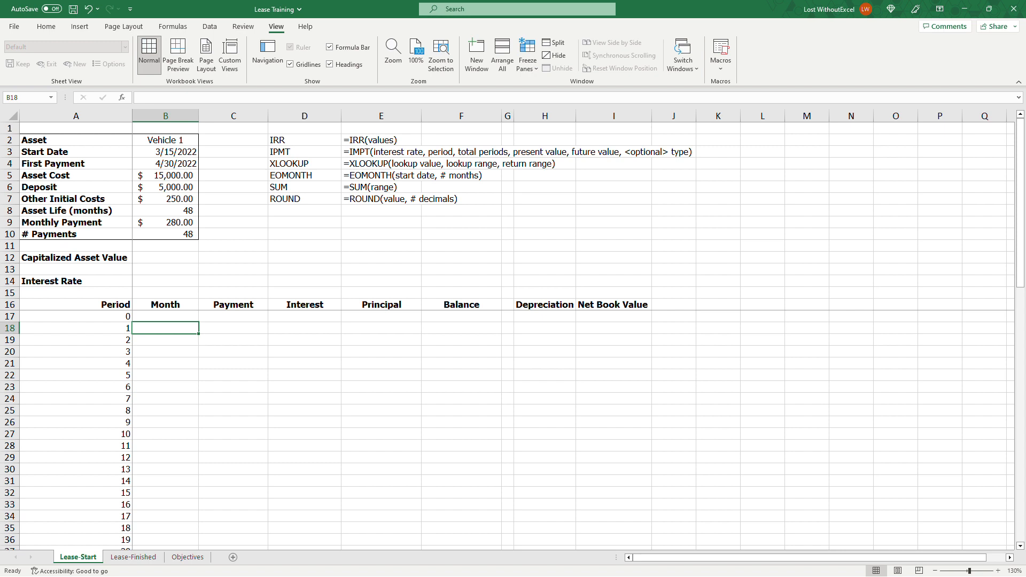
type("=e")
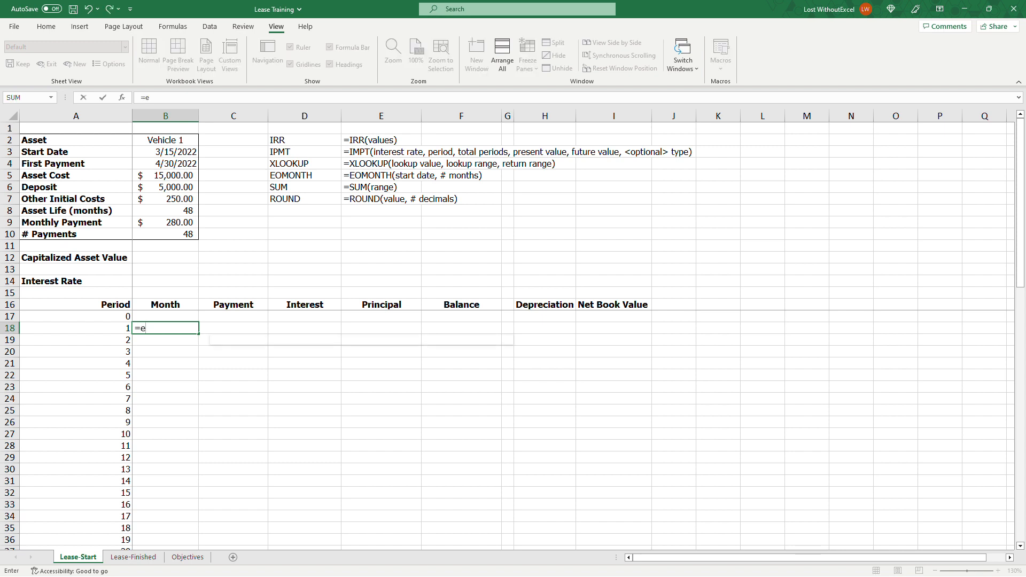
type("omonth(")
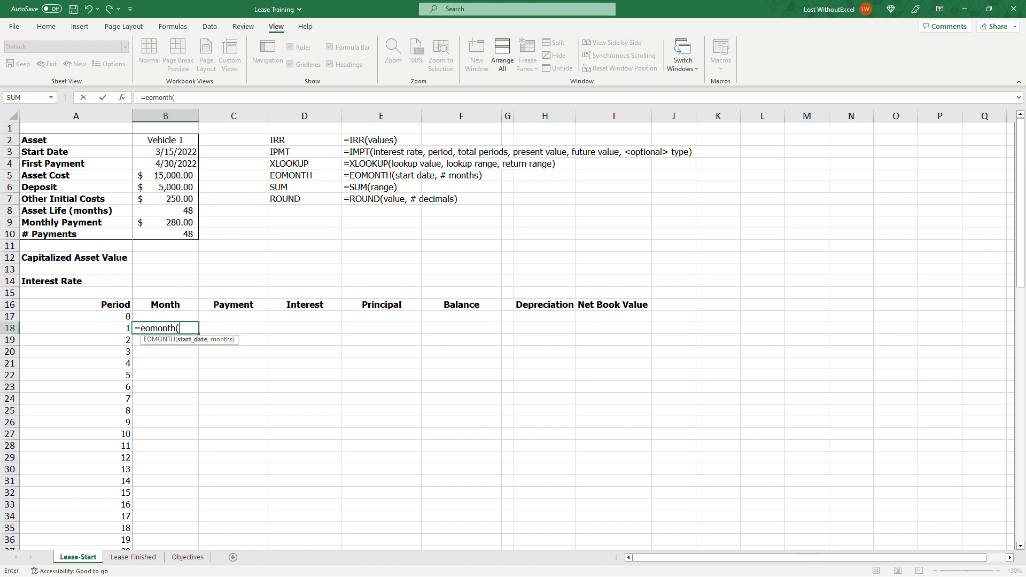
left_click(175, 163)
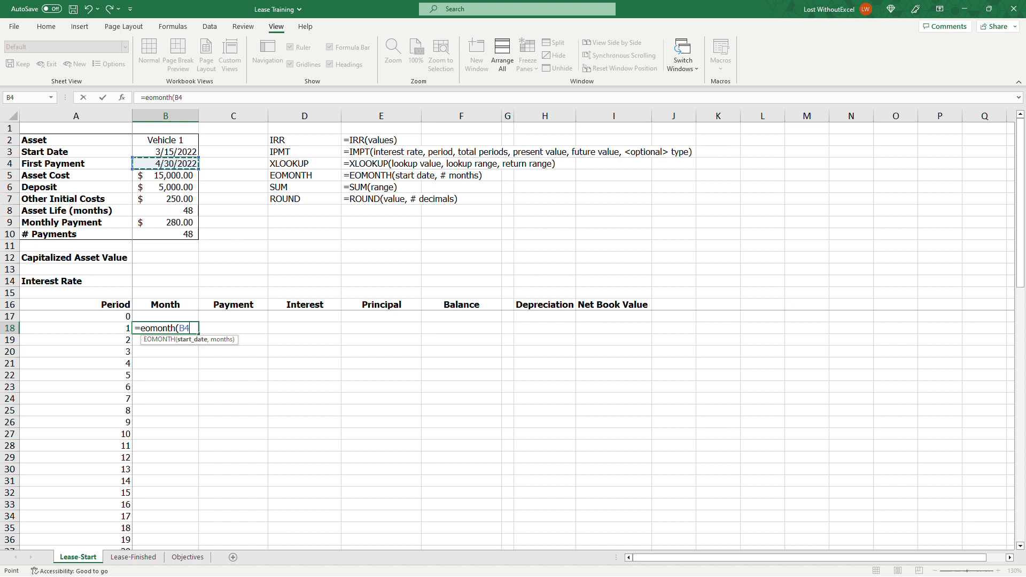
type(",0")
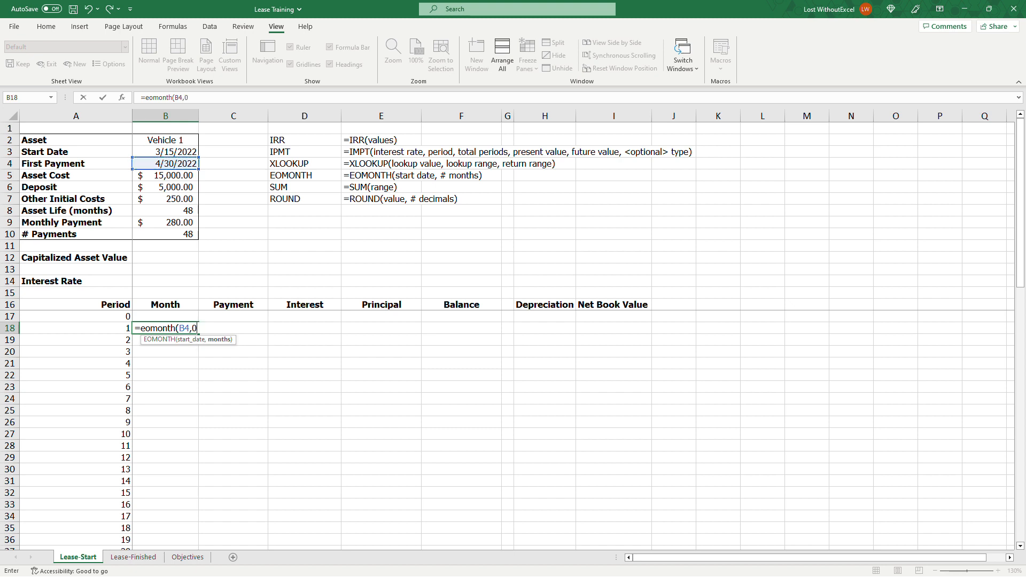
type(")")
key("Return")
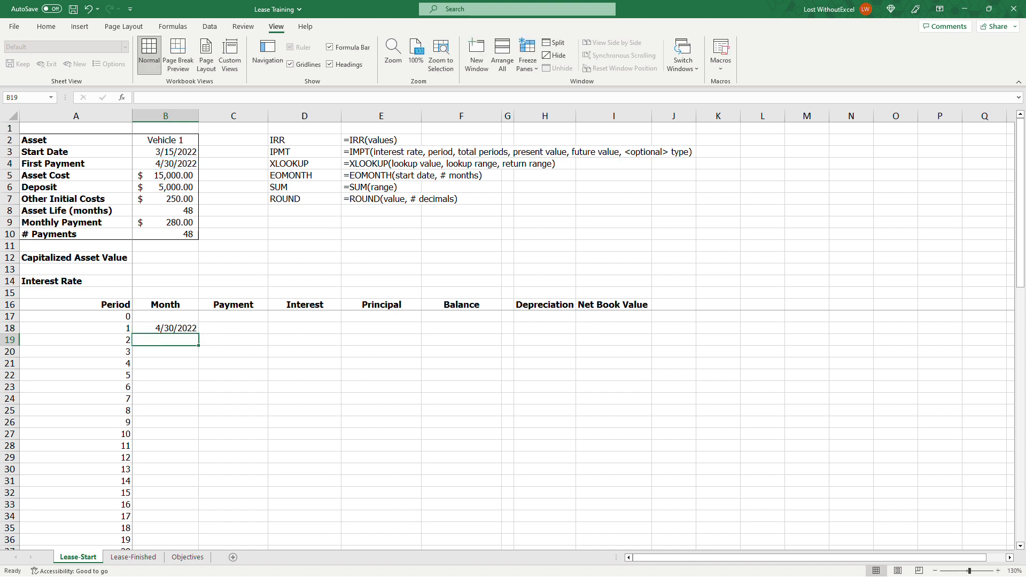
Test the Month formula by setting the First Payment date in B4 to 4/28/2022, and restore the date to 4/30/2022
left_click(174, 162)
type("4/28")
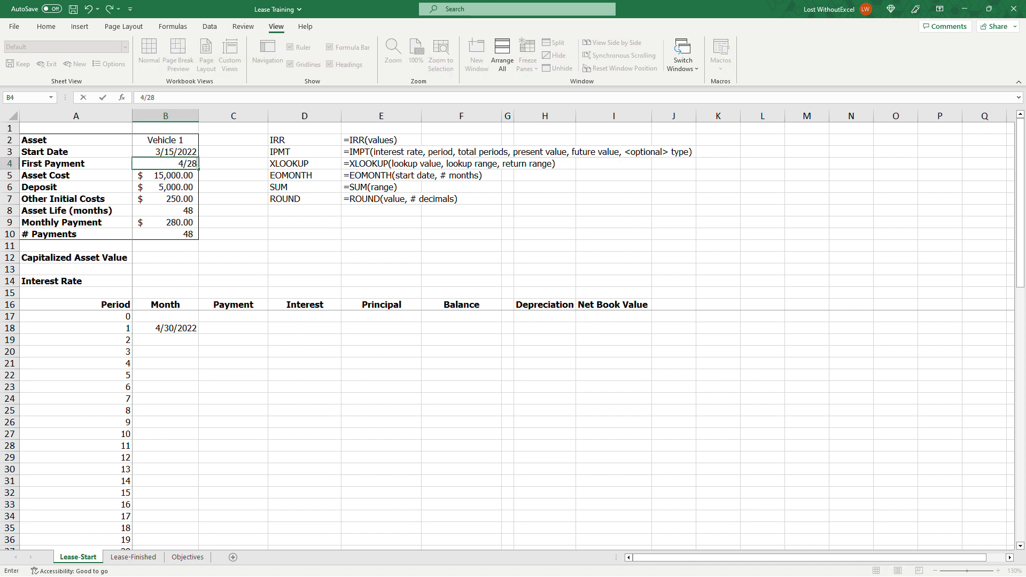
key("Return")
left_click(189, 162)
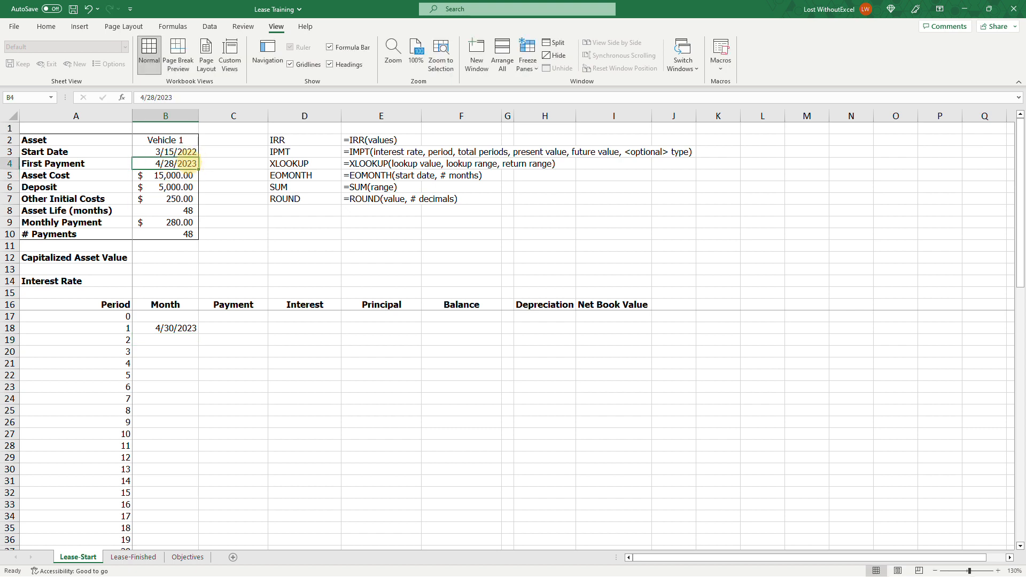
type("4/28/2022")
key("Return")
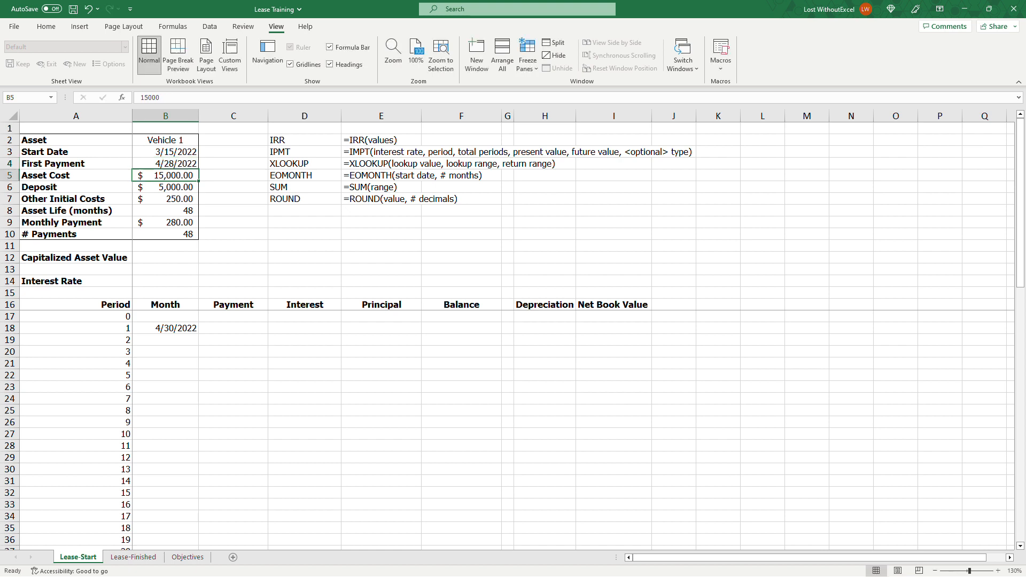
left_click(175, 327)
left_click(170, 162)
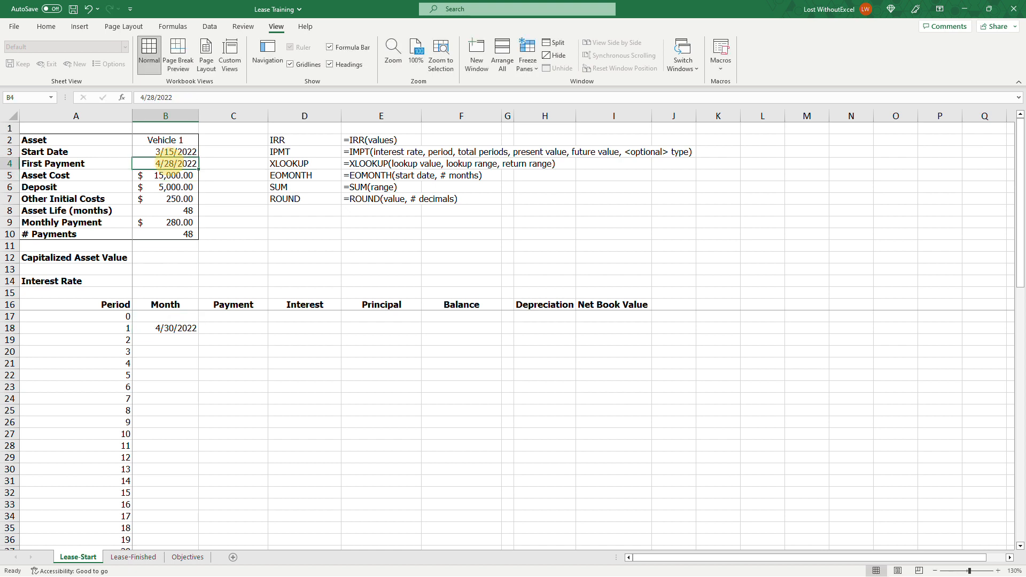
type("4/30/2022")
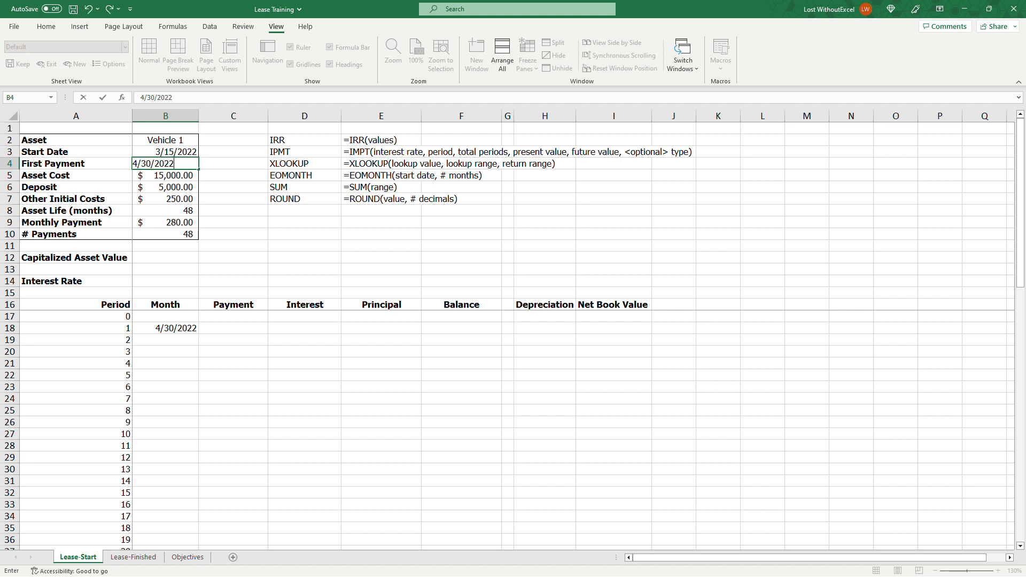
key("Return")
left_click(176, 327)
left_click(173, 164)
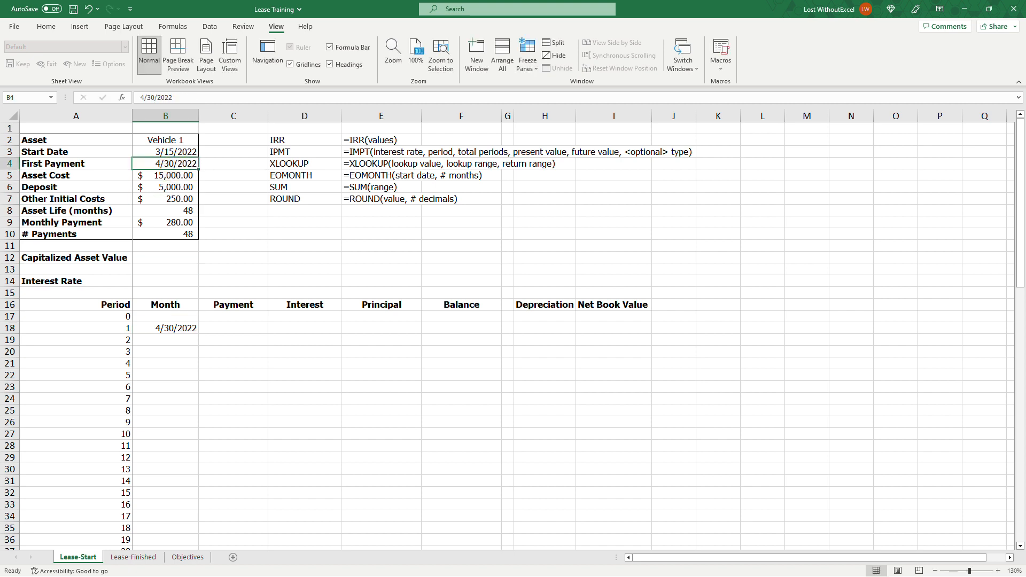
Enter an EOMONTH formula in B19 that returns the month end one month after the date in B18
left_click(176, 337)
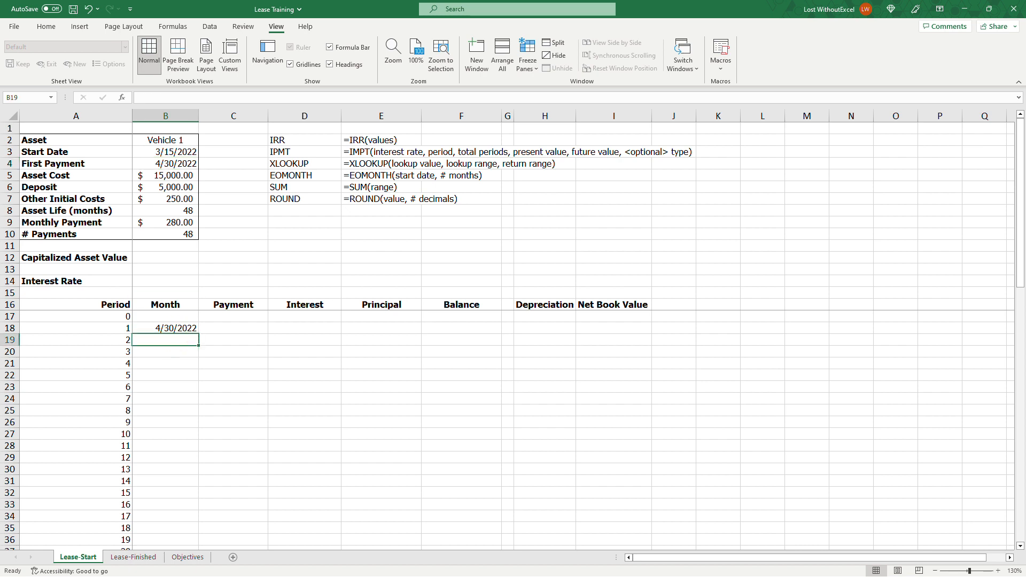
type("=")
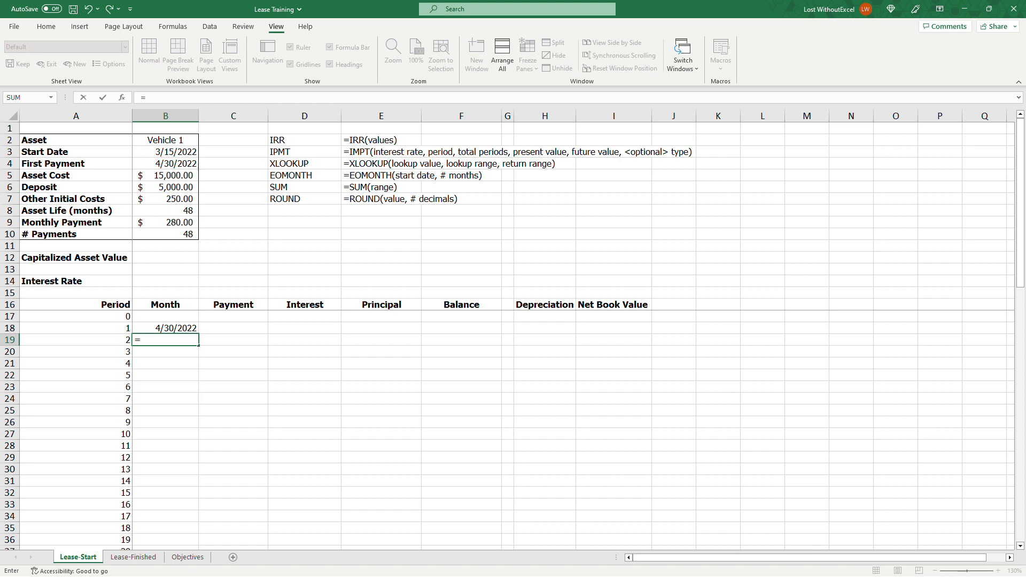
type("eomonth(")
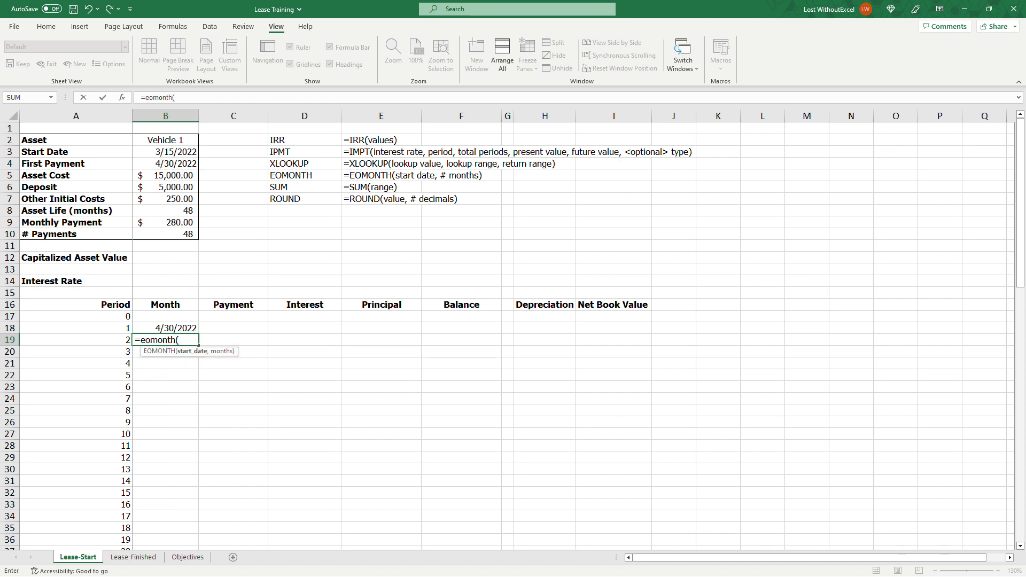
key("Up")
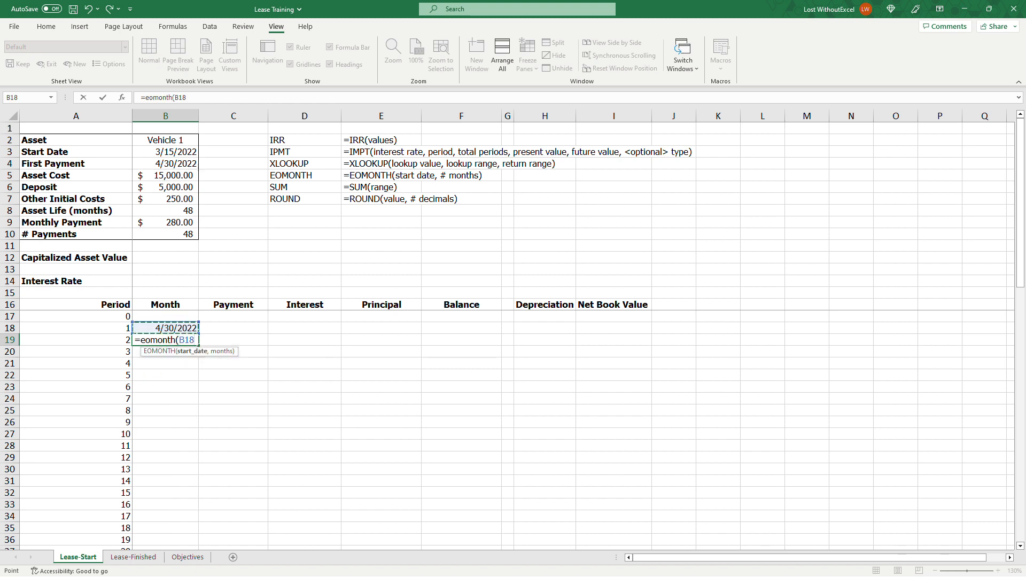
type(",")
type(")")
key("Return")
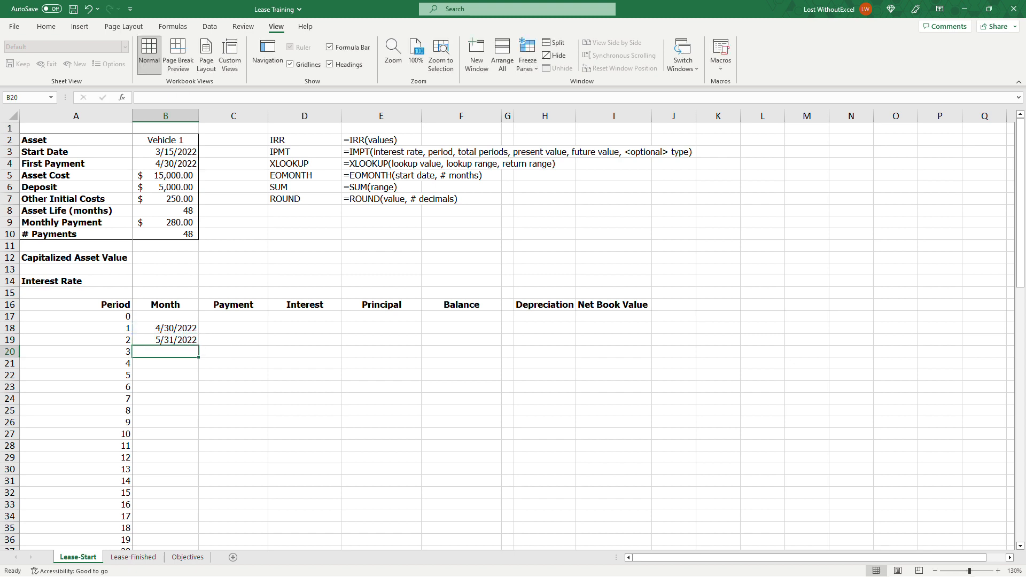
Fill the EOMONTH formula in B19 down the Month column through period 48
left_click(178, 340)
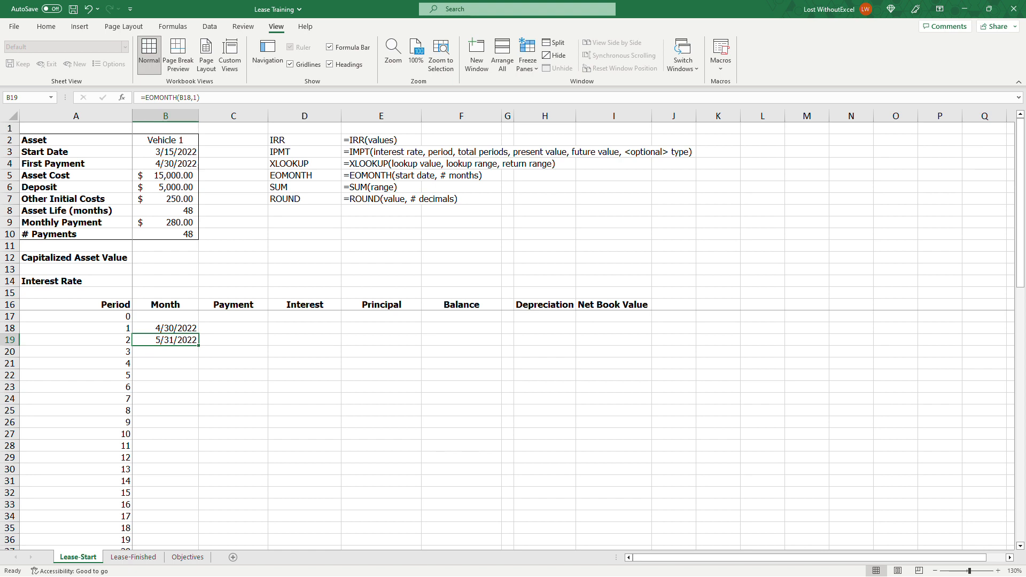
double_click(198, 346)
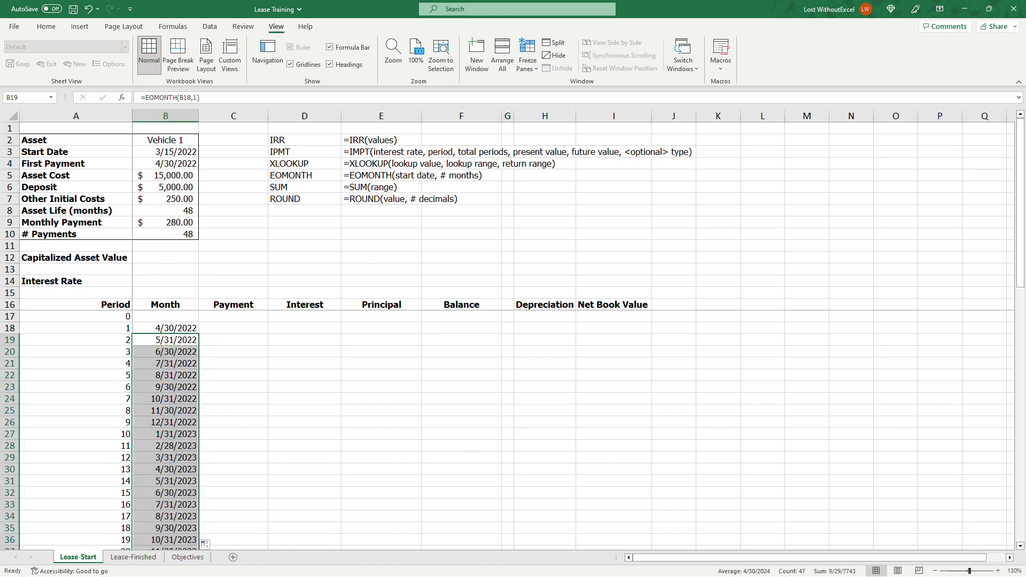
scroll(513, 427, "down", 11)
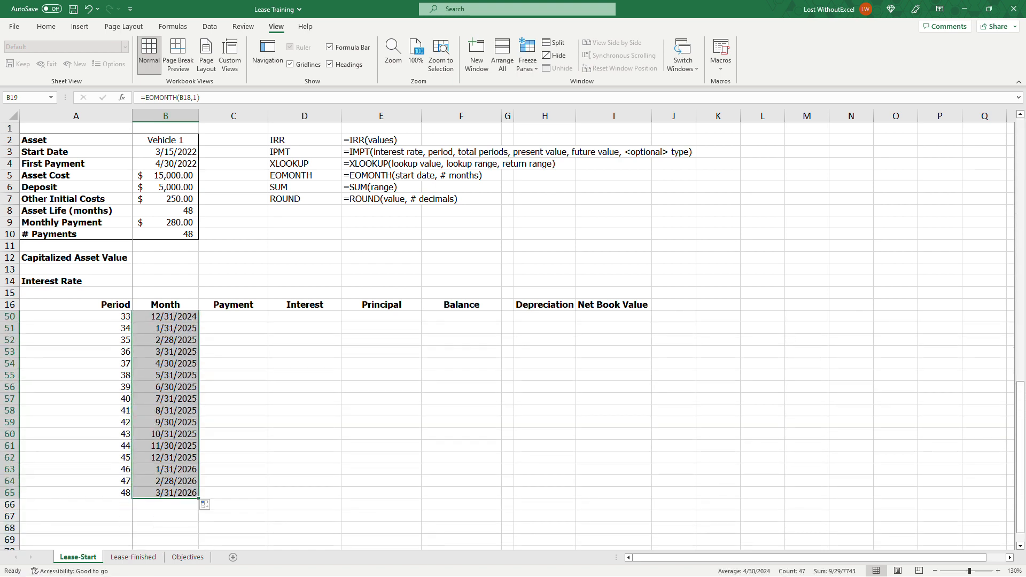
scroll(513, 428, "up", 11)
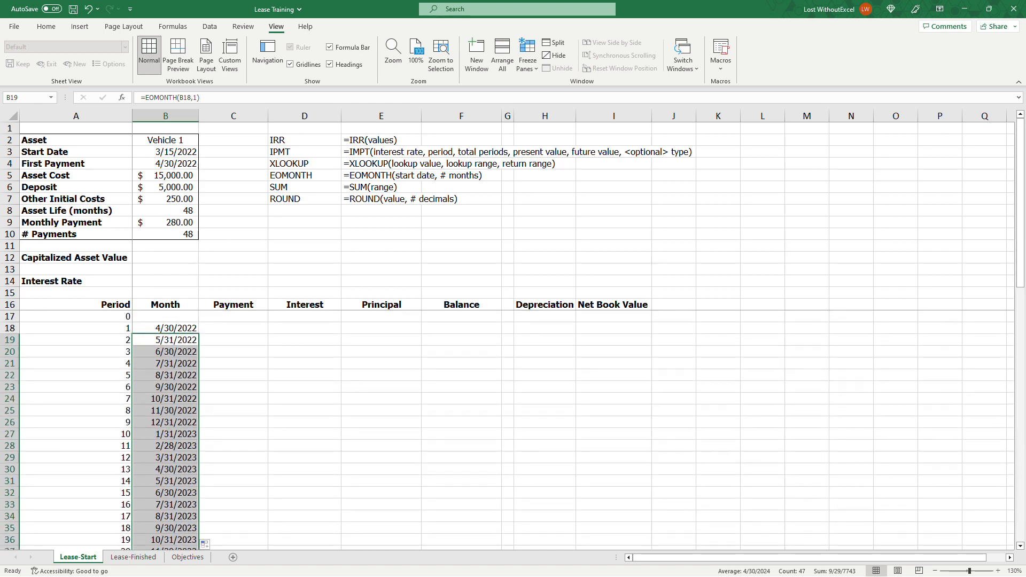
left_click(166, 387)
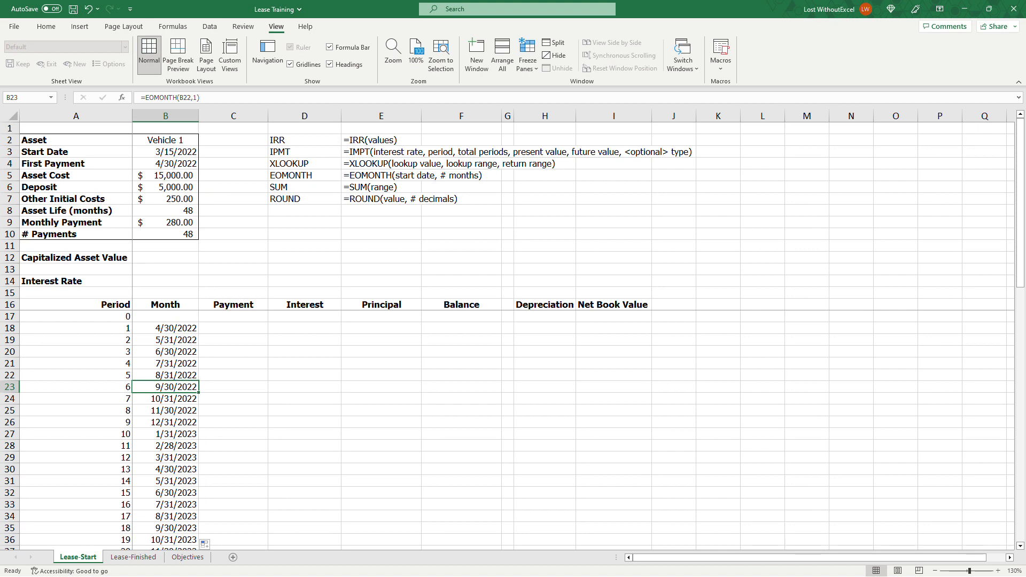
Enter a formula in C17 for the period 0 Payment that adds the Deposit in B6 to the negative Asset Cost in B5
left_click(236, 317)
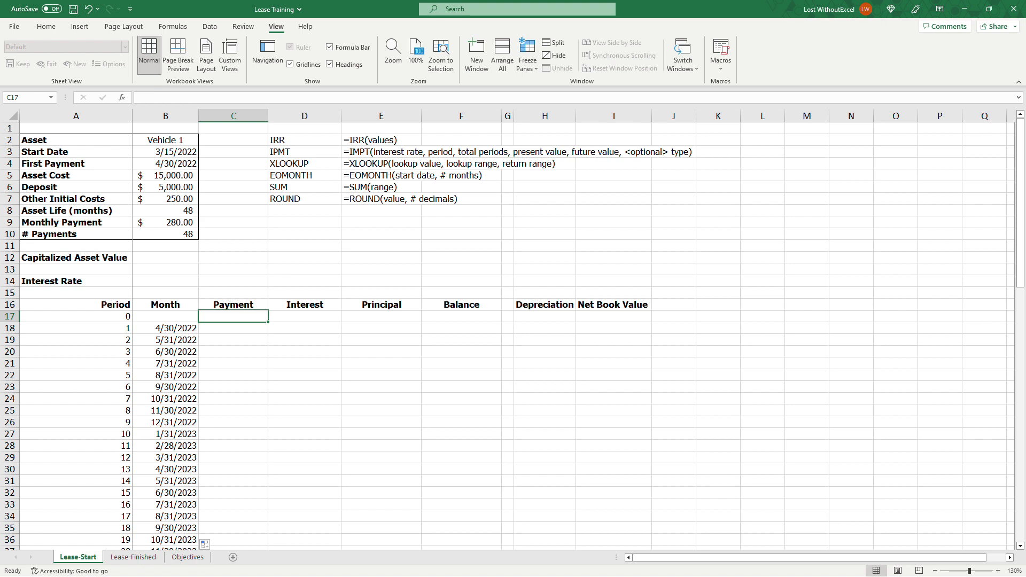
left_click(10, 316)
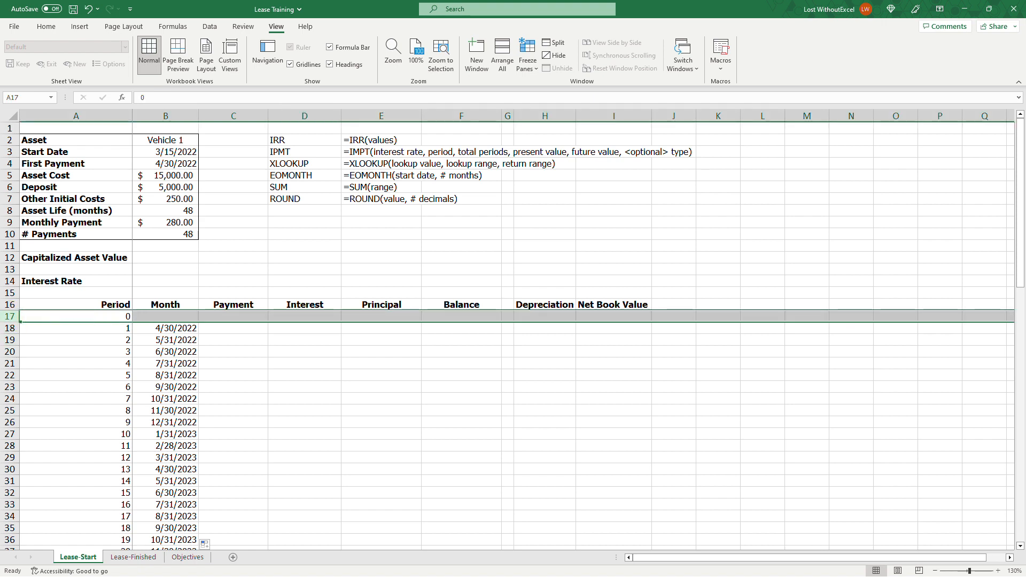
left_click(233, 316)
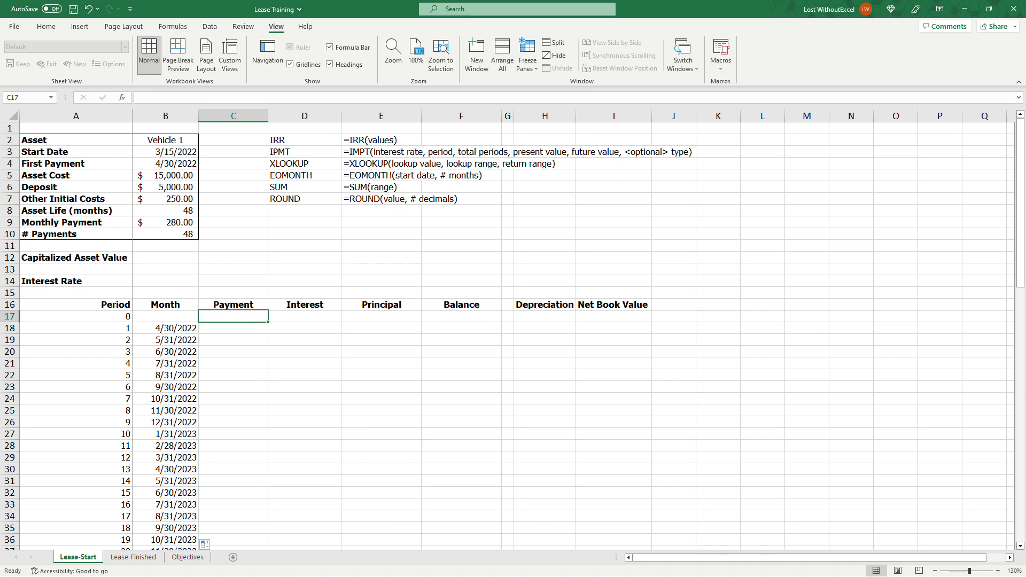
type("-")
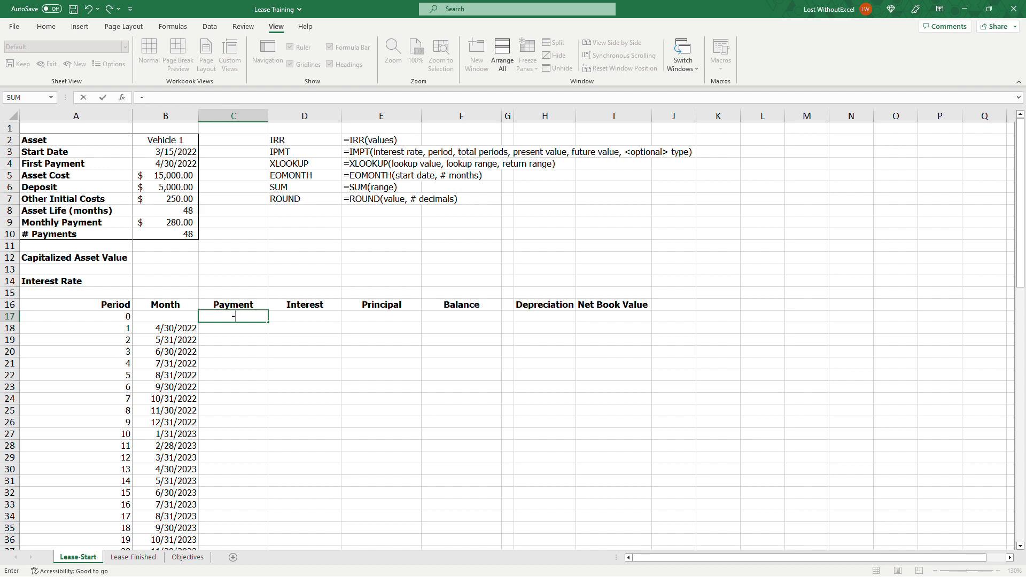
left_click(176, 174)
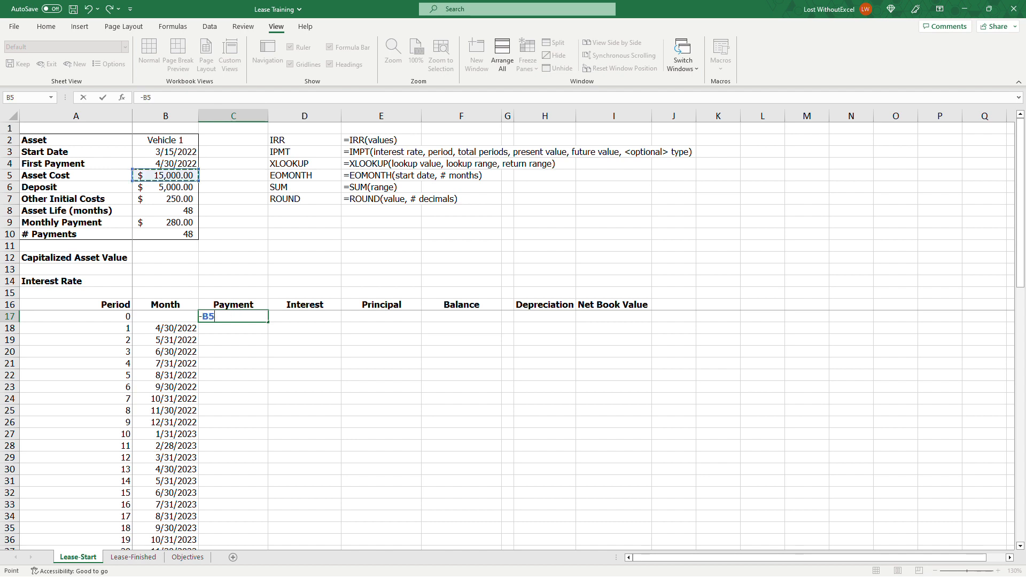
type("+")
left_click(172, 187)
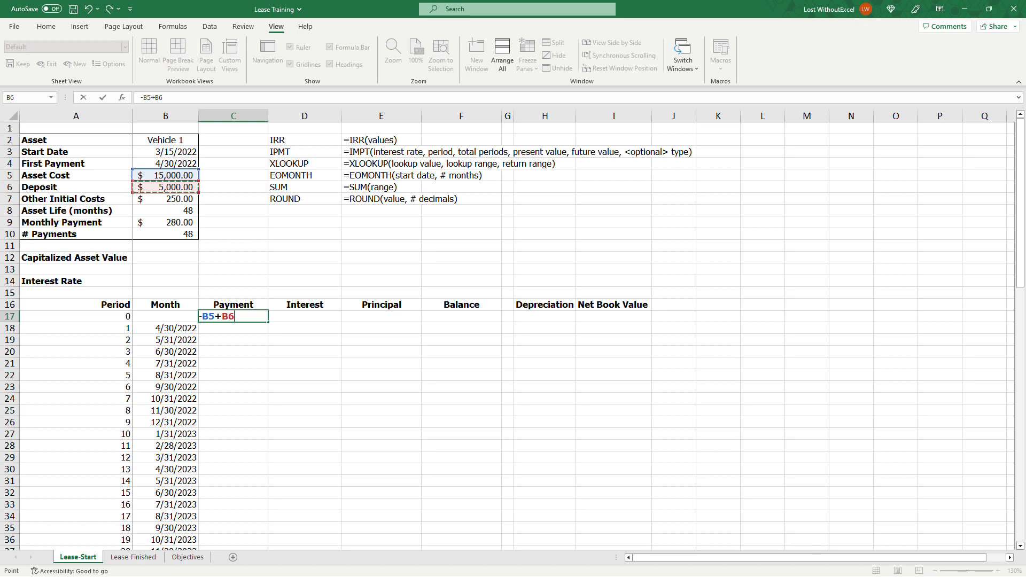
key("Return")
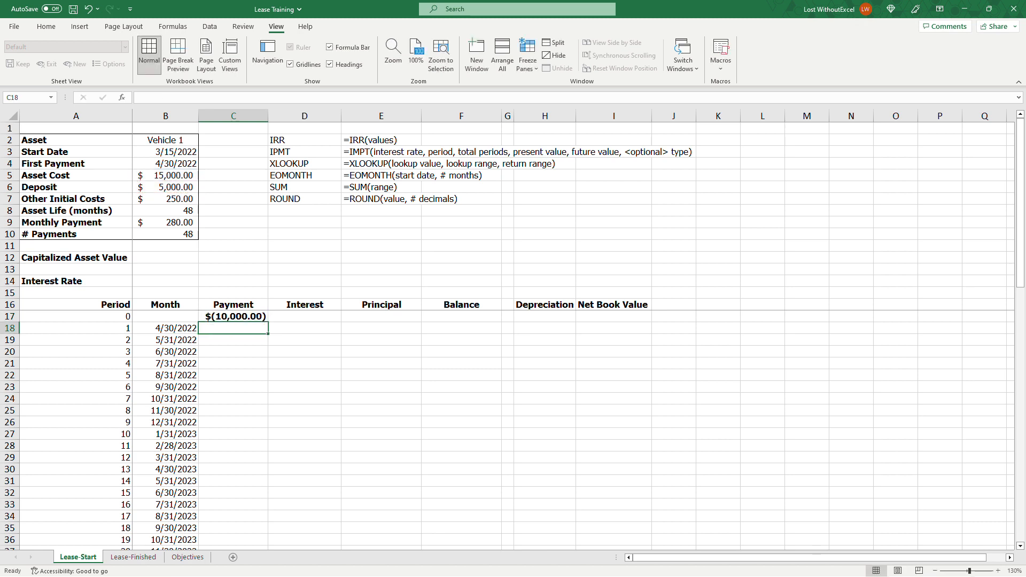
Remove the bold from the period 0 payment in row 17 and show it in accounting format
left_click(170, 175)
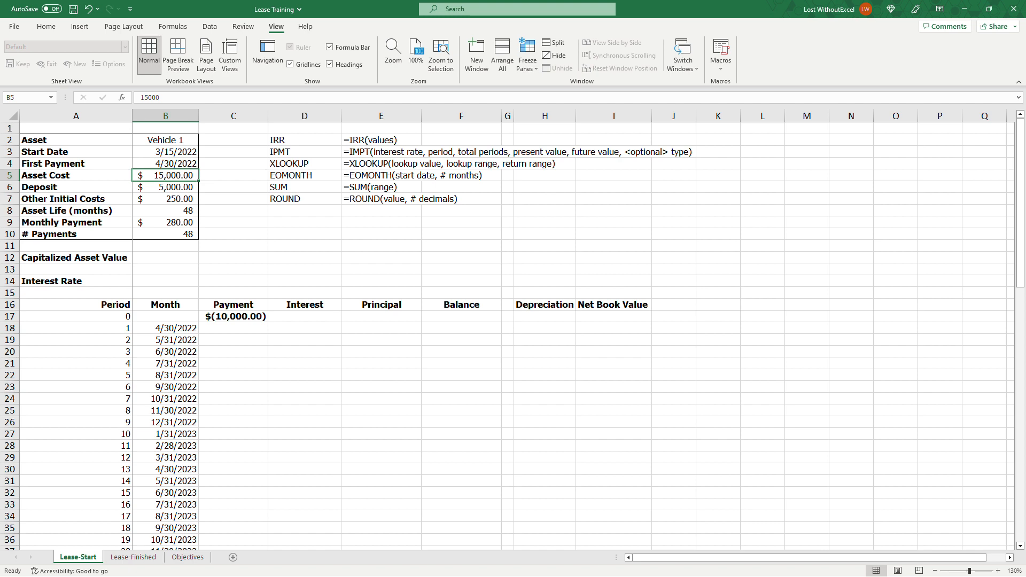
left_click(250, 315)
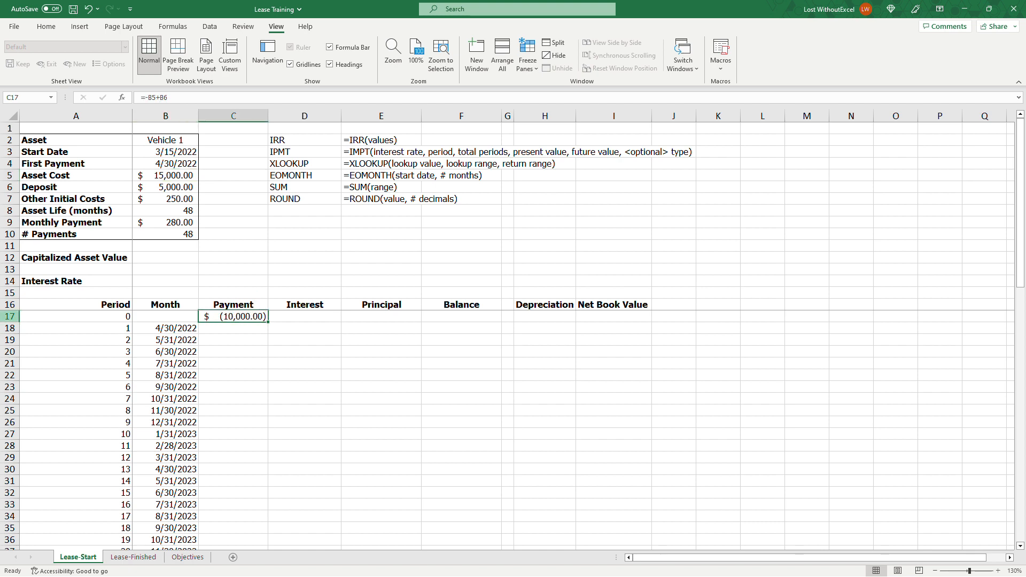
left_click(12, 317)
key("ctrl+b")
key("ctrl+b")
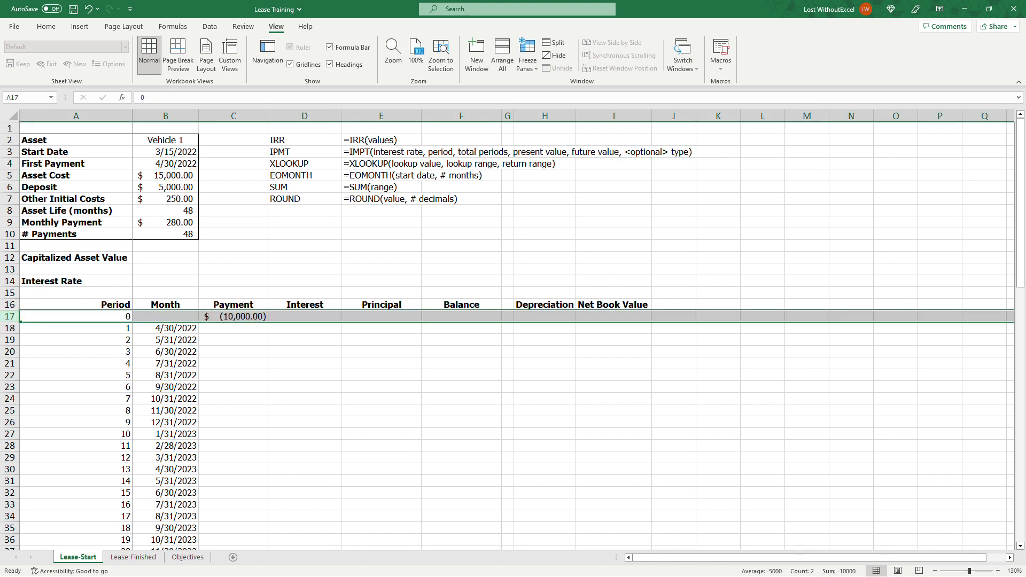
left_click(247, 317)
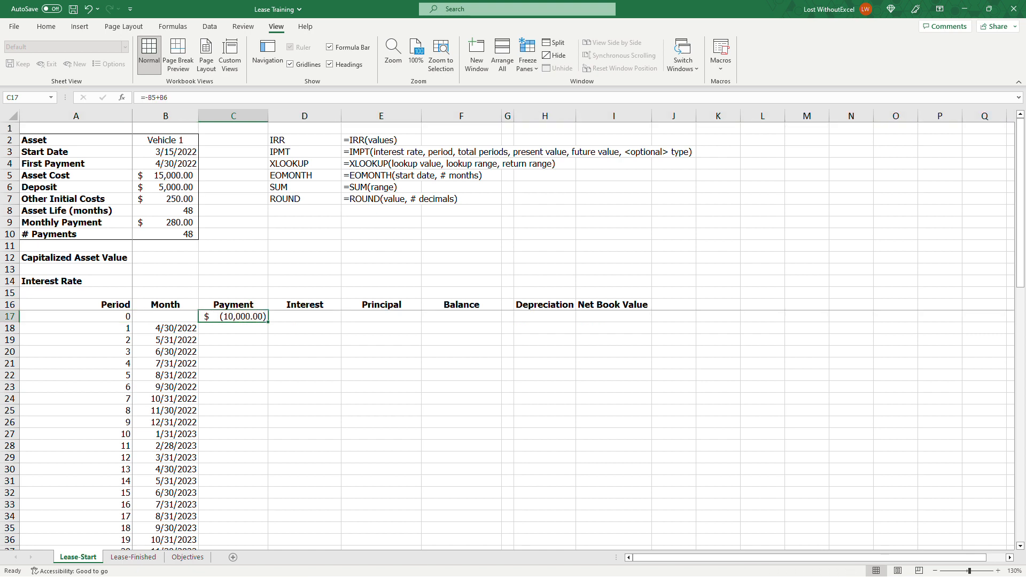
left_click_drag(459, 317, 458, 480)
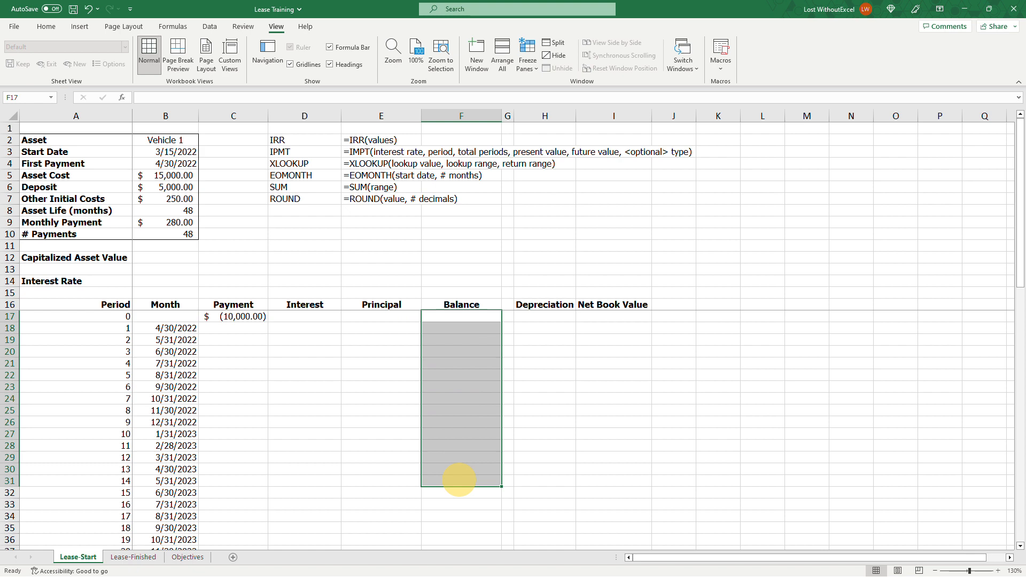
left_click(460, 329)
left_click(360, 328)
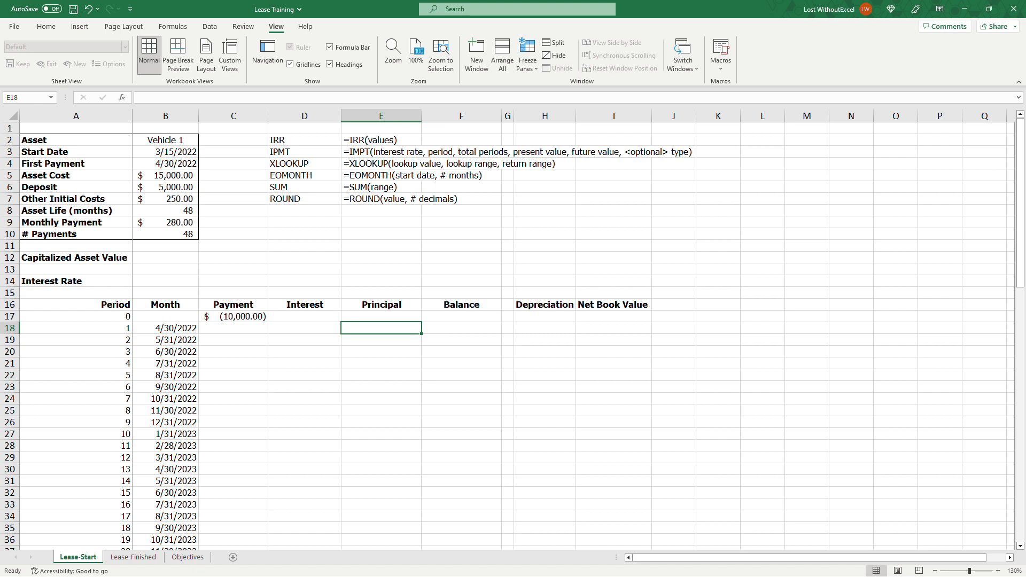
left_click(442, 317)
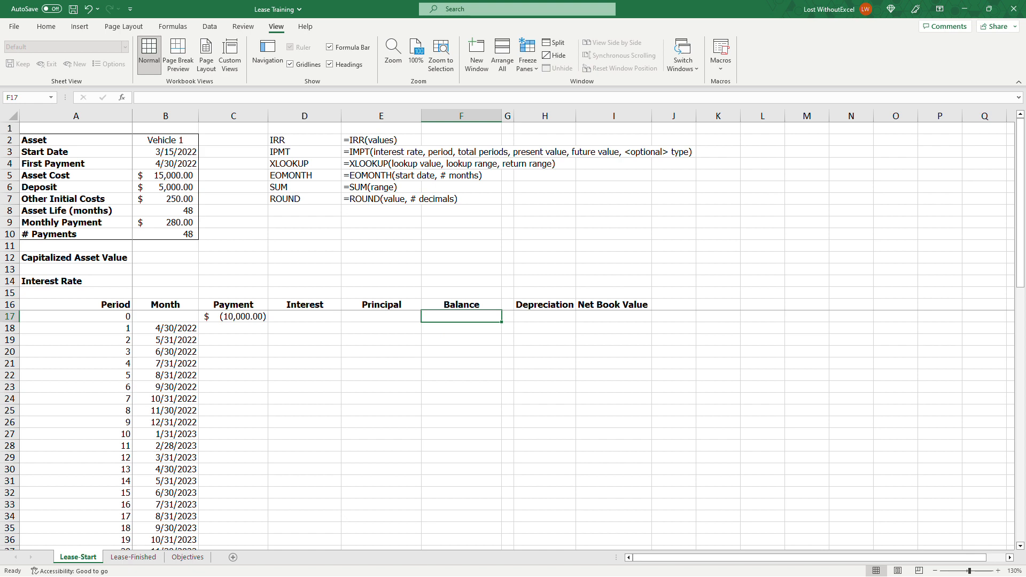
left_click(238, 327)
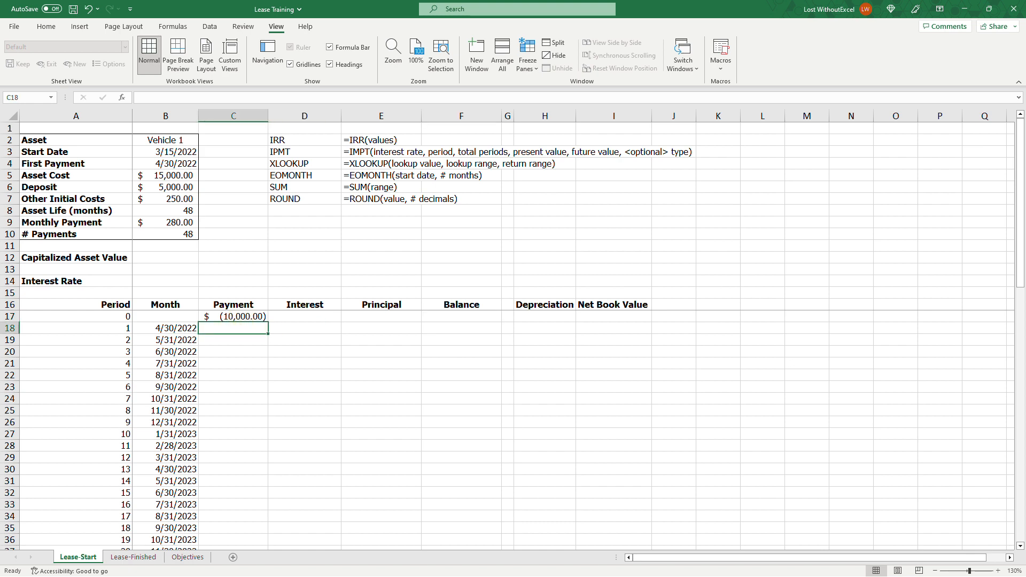
type("=")
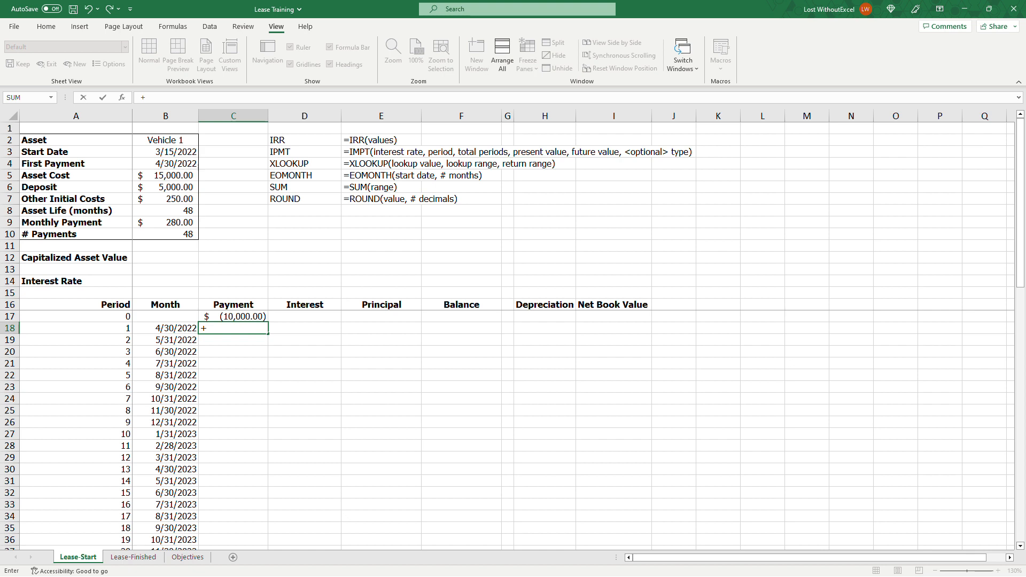
key("Escape")
left_click(234, 316)
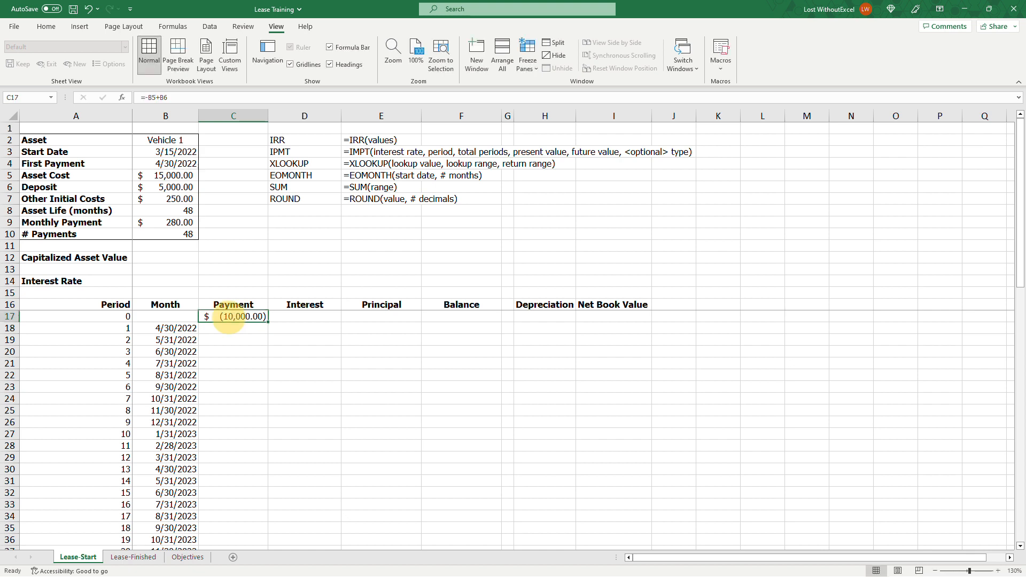
Enter the formula =+$B$9 in C18 so the period 1 Payment refers absolutely to the Monthly Payment
left_click(234, 328)
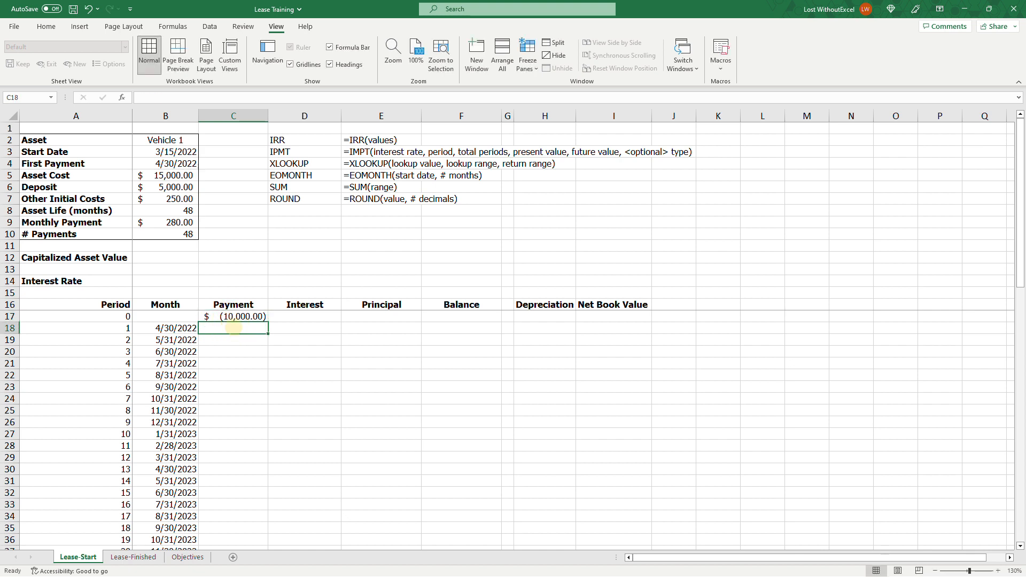
scroll(234, 331, "down", 1)
scroll(508, 428, "up", 1)
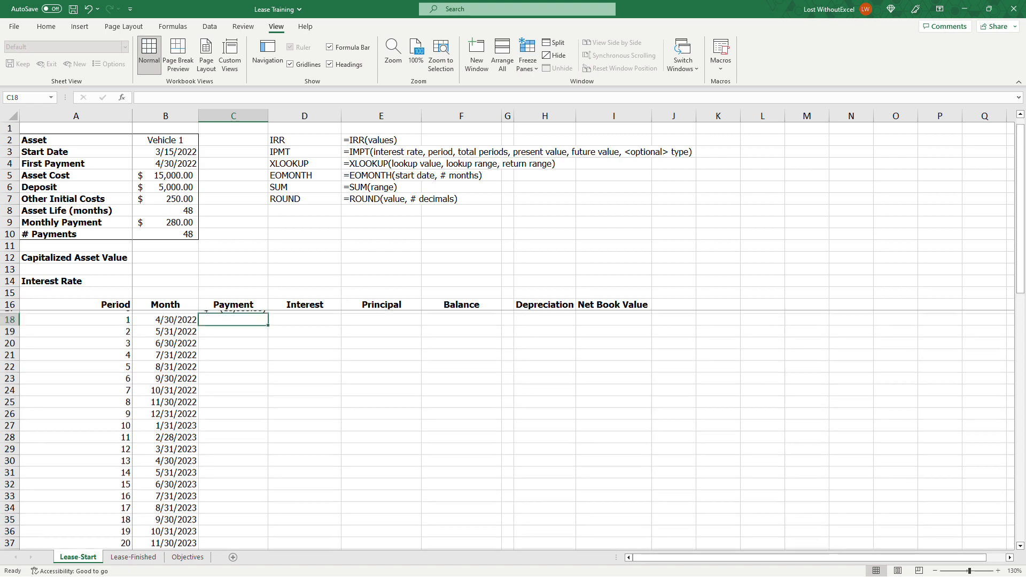
type("+")
left_click(173, 221)
key("F4")
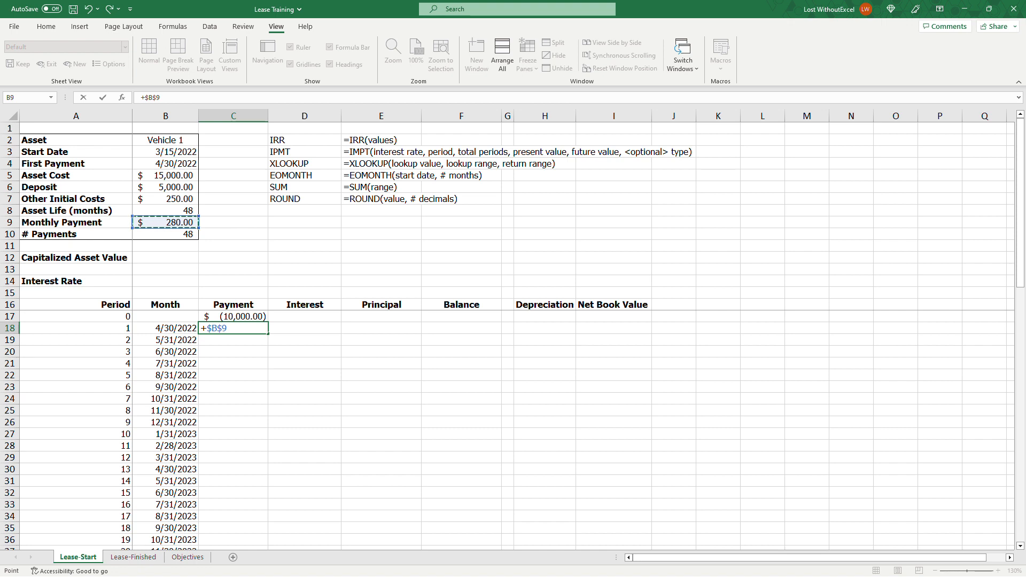
key("Return")
Fill the Payment formula in C18 down the column through period 48
key("Up")
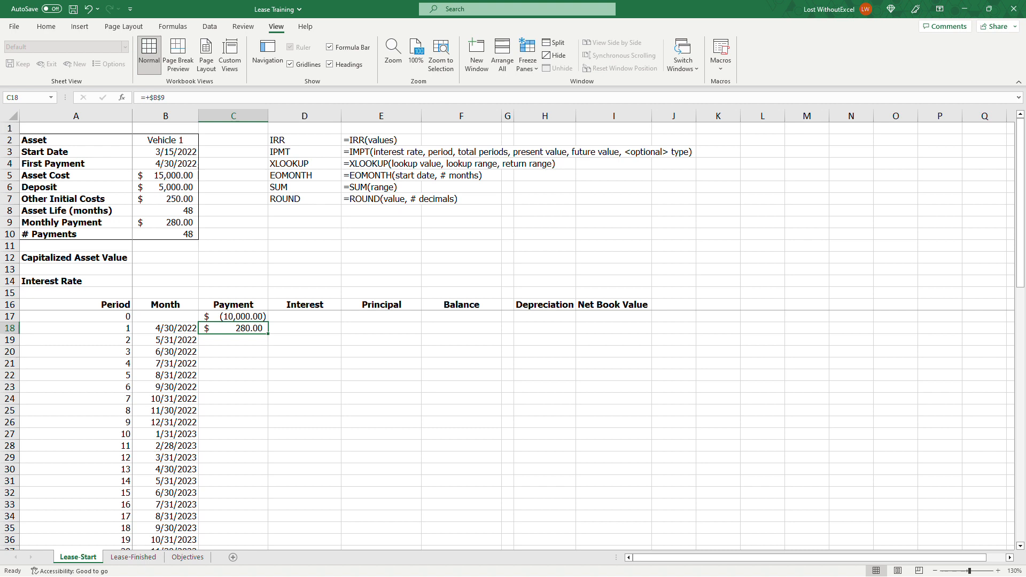
double_click(268, 334)
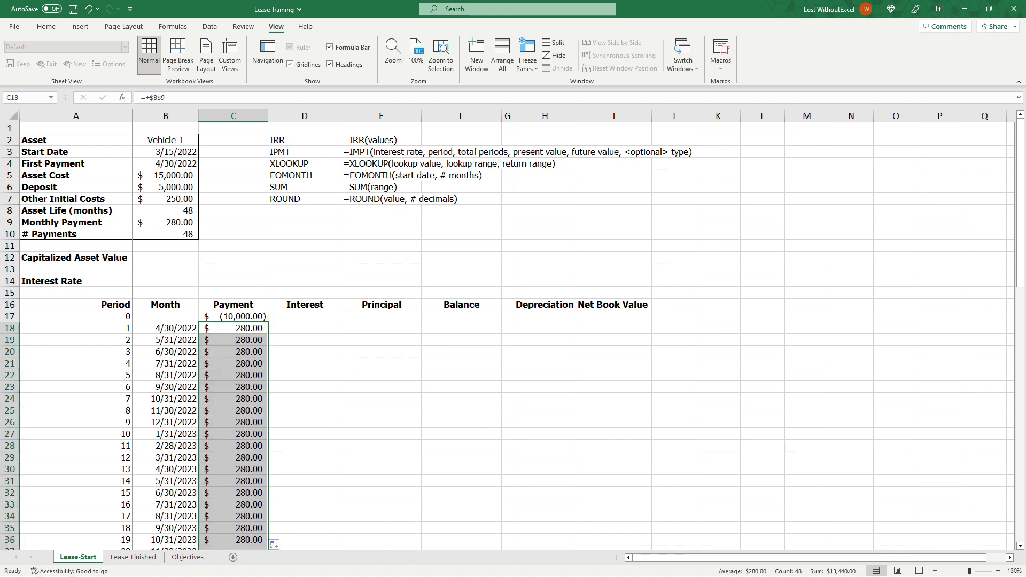
scroll(268, 333, "down", 14)
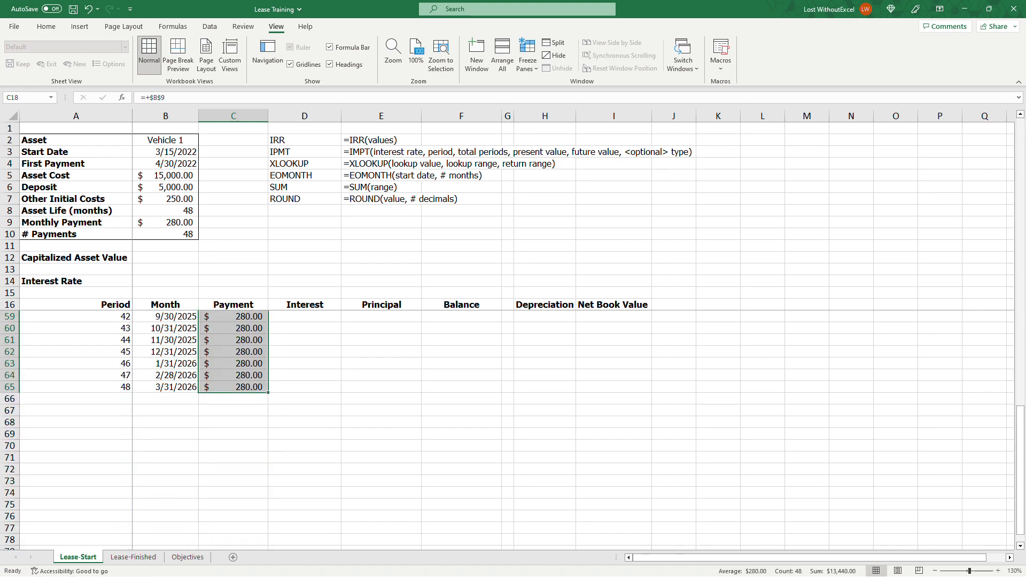
scroll(507, 427, "up", 14)
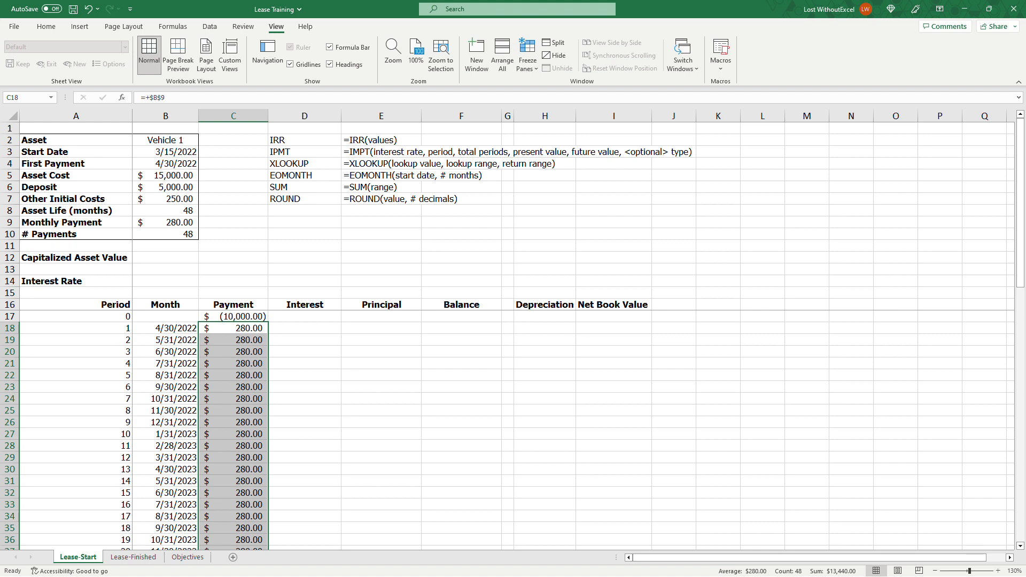
left_click(307, 328)
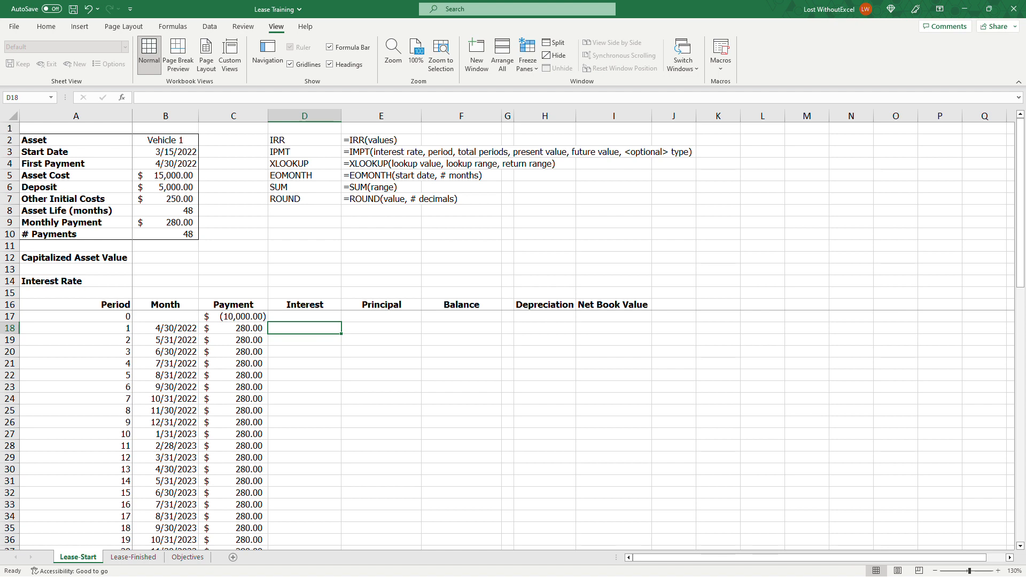
left_click(223, 331)
left_click(186, 348)
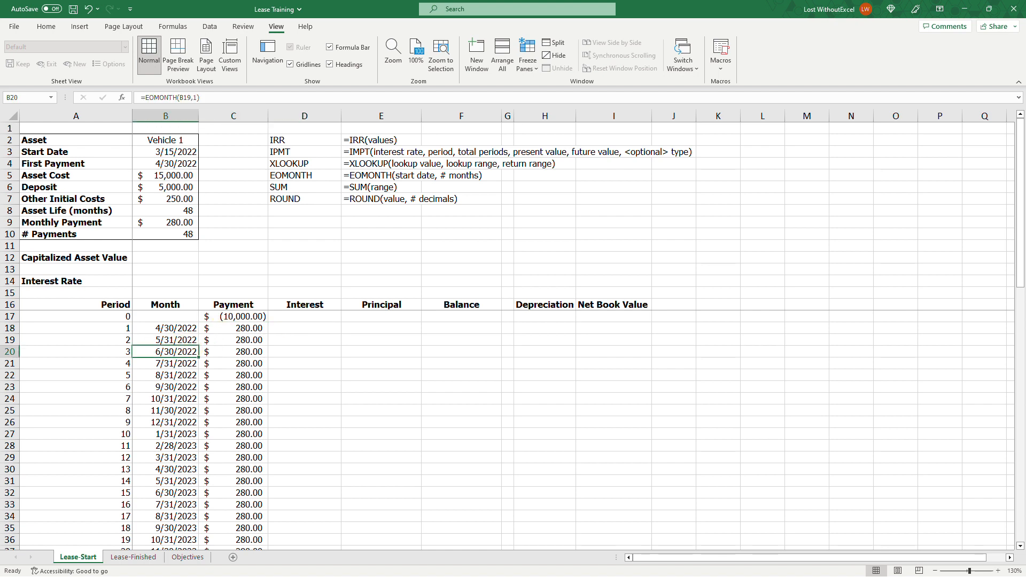
left_click(302, 261)
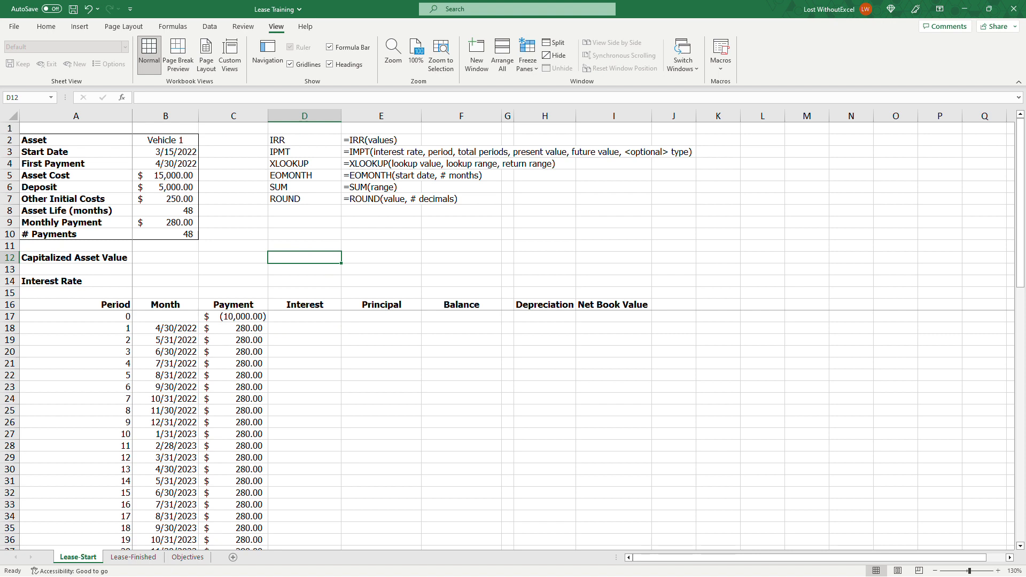
left_click_drag(281, 151, 689, 152)
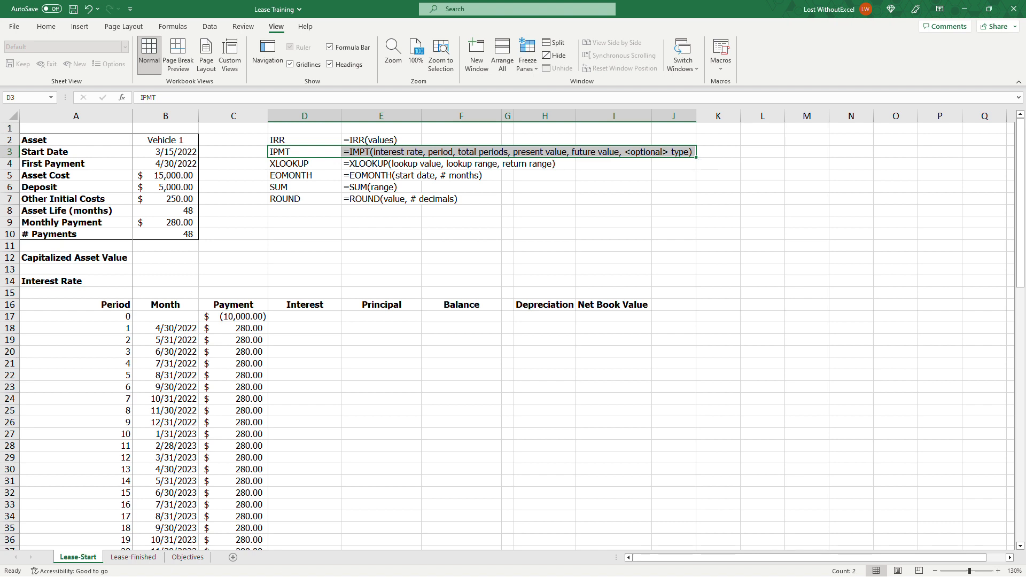
Begin the period 1 Interest formula in D18 as =round(impt(irr(C17:C65), using the IRR of all payments as the rate
left_click(314, 328)
type("=round(")
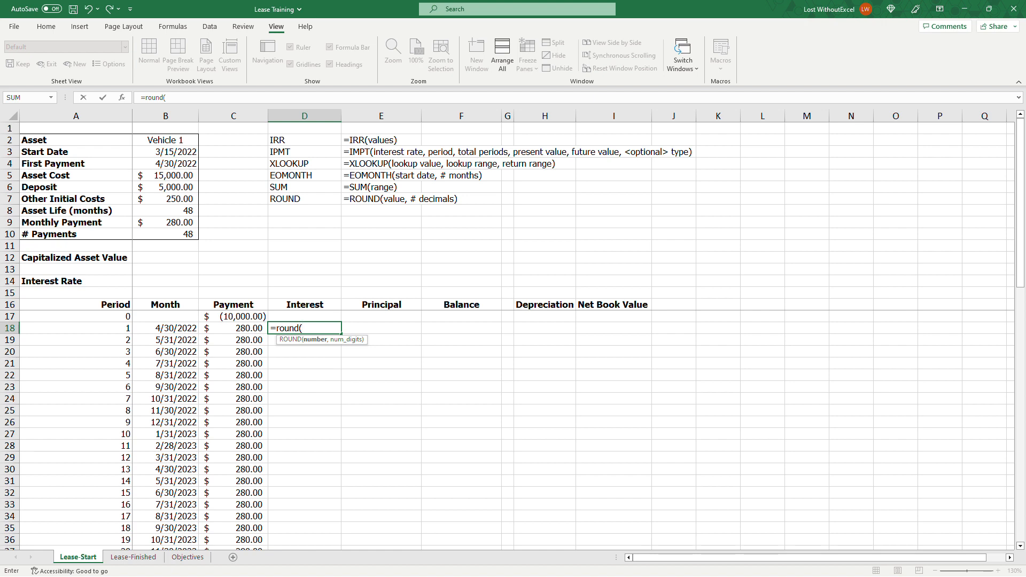
type("impt(")
type("irr(")
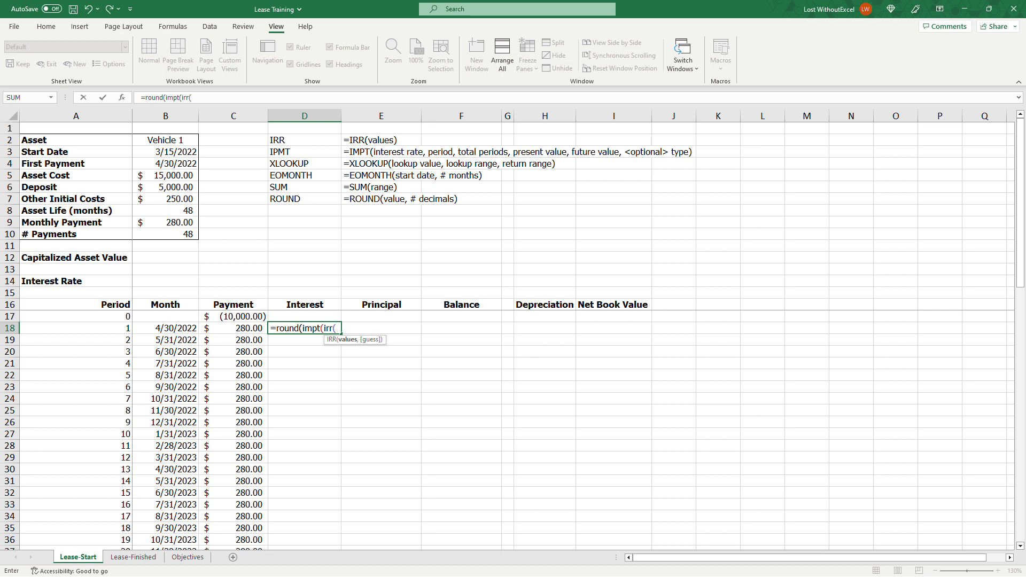
left_click(233, 317)
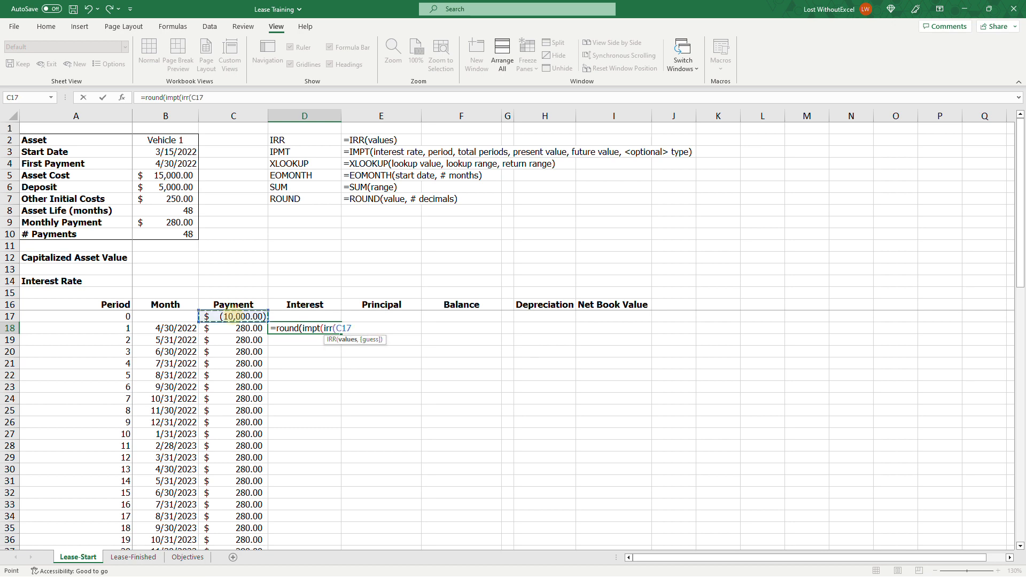
scroll(234, 317, "down", 13)
left_click(234, 422, "shift")
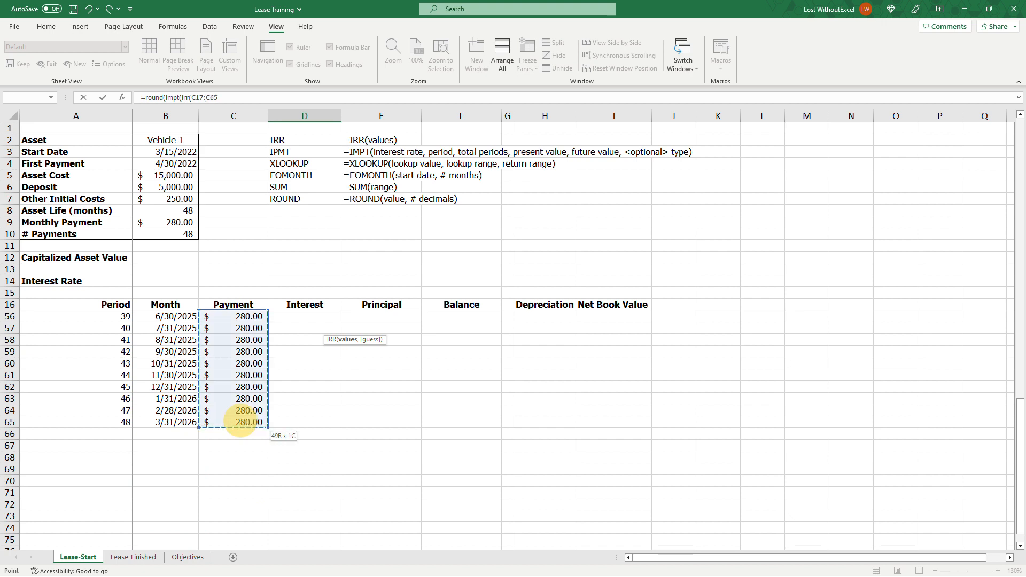
scroll(234, 422, "up", 13)
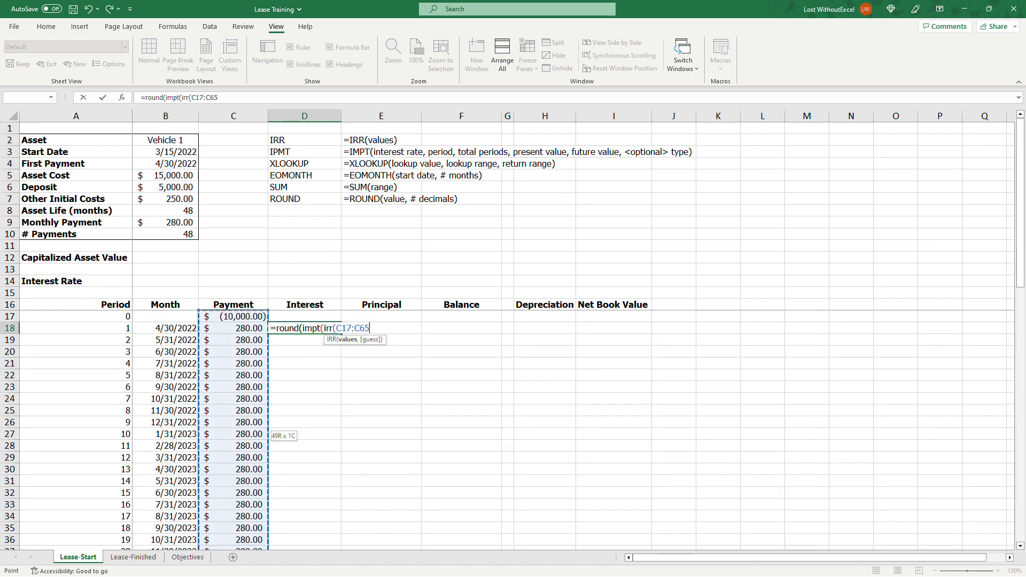
scroll(267, 428, "down", 14)
scroll(267, 428, "up", 7)
scroll(513, 428, "up", 7)
type(",")
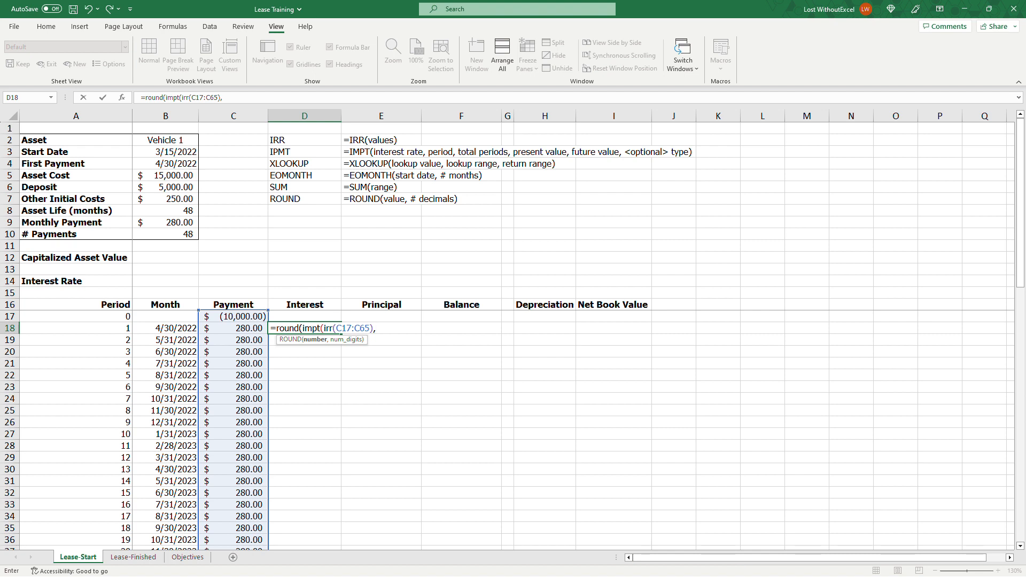
Complete the D18 arguments with period A18, # Payments B10, present value C17 and future value 0, rounding to 2 decimals
left_click(116, 329)
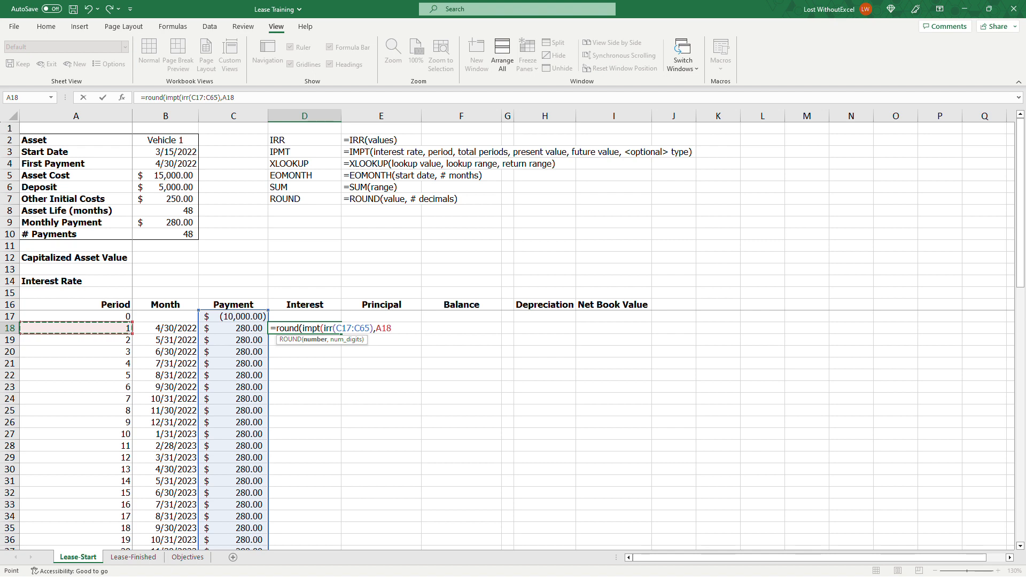
type(",")
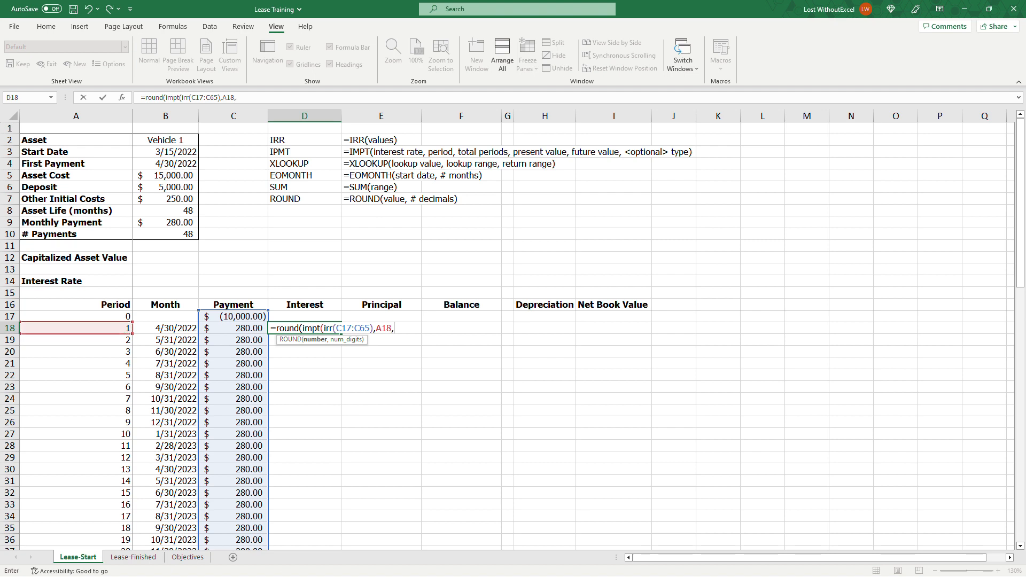
left_click(182, 235)
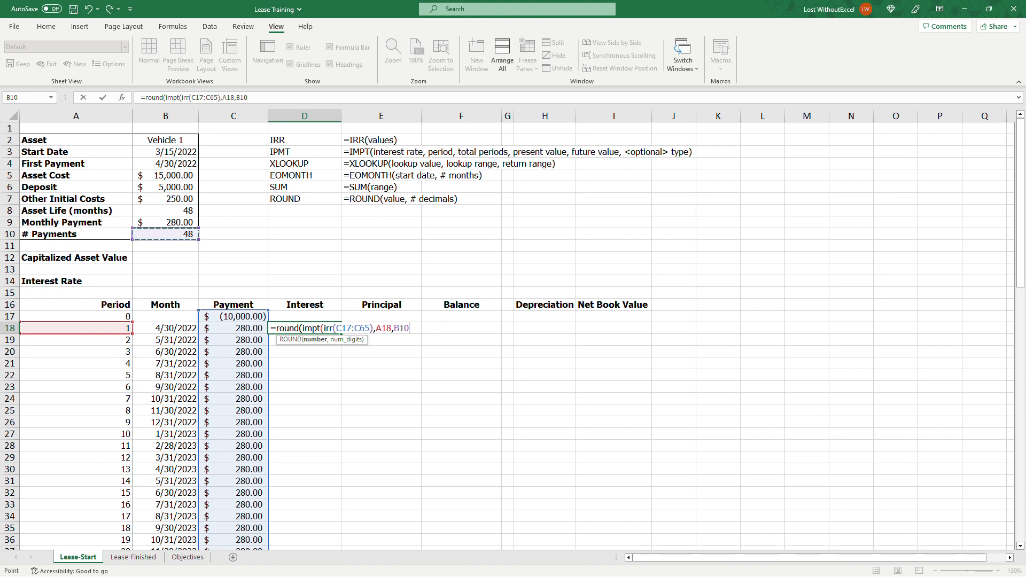
type(",")
left_click(234, 316)
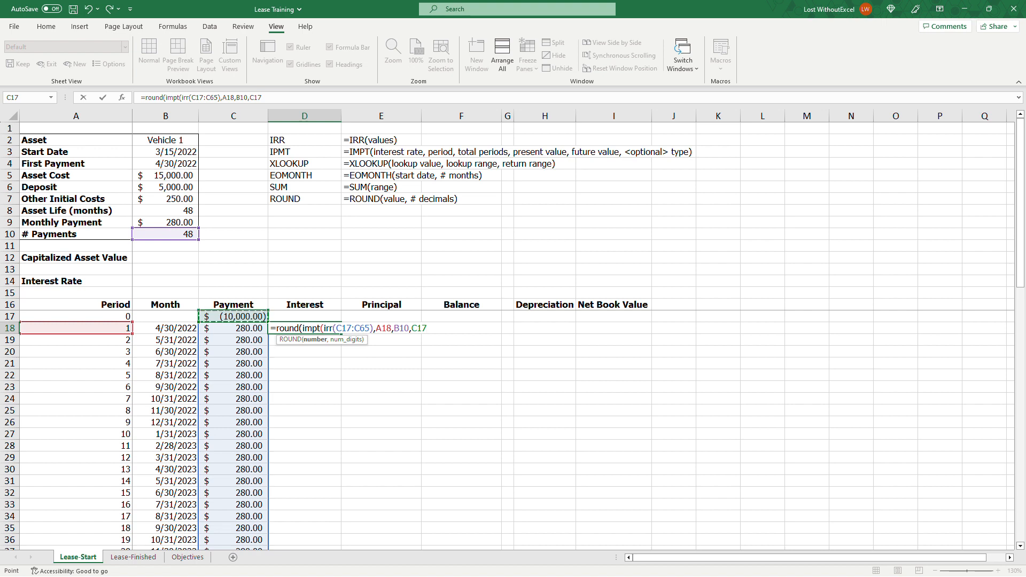
type(",0)")
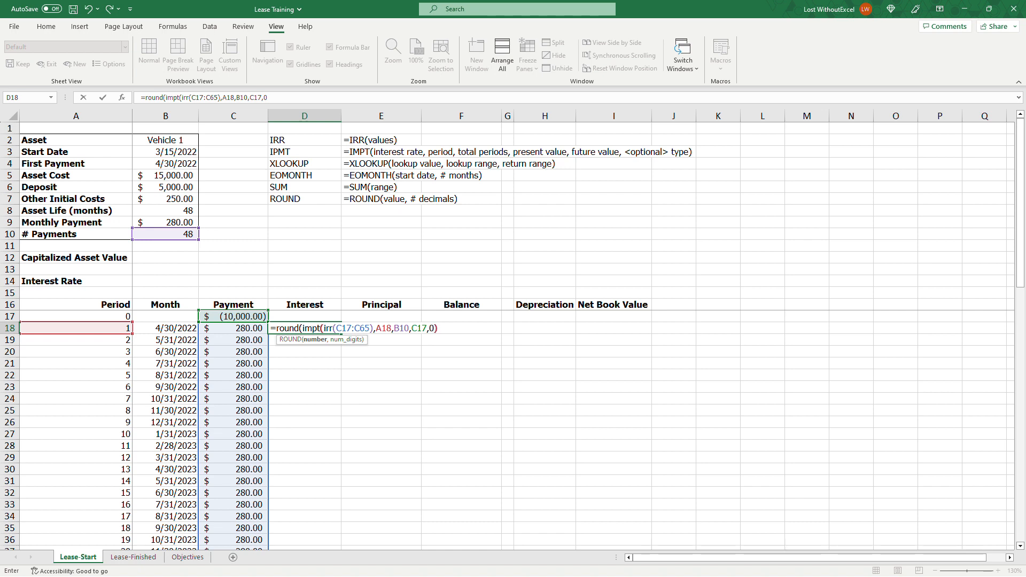
type(",2)")
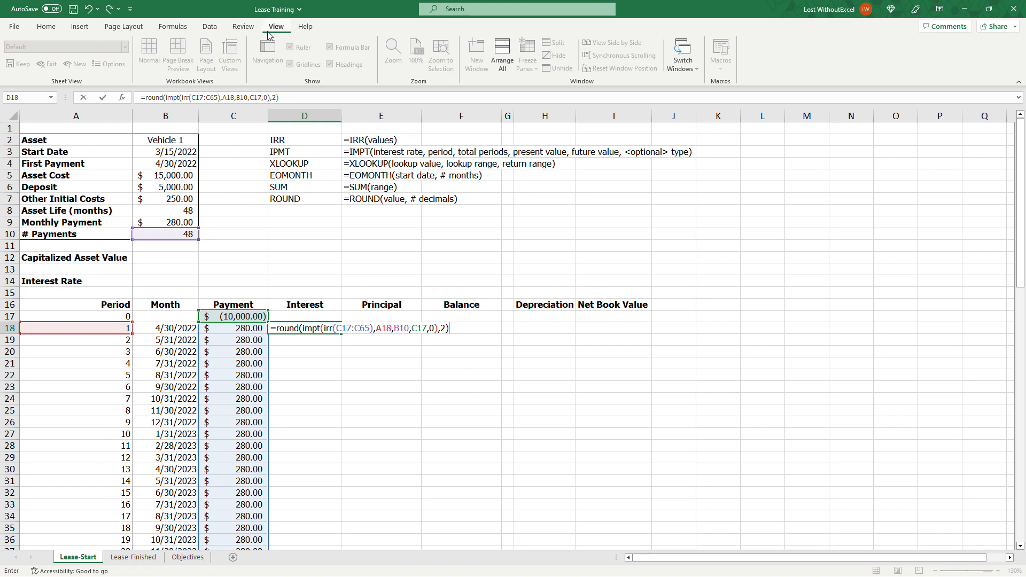
Make the C17:C65, B10 and C17 references in the D18 formula absolute, keeping A18 relative, and enter the formula
left_click(207, 96)
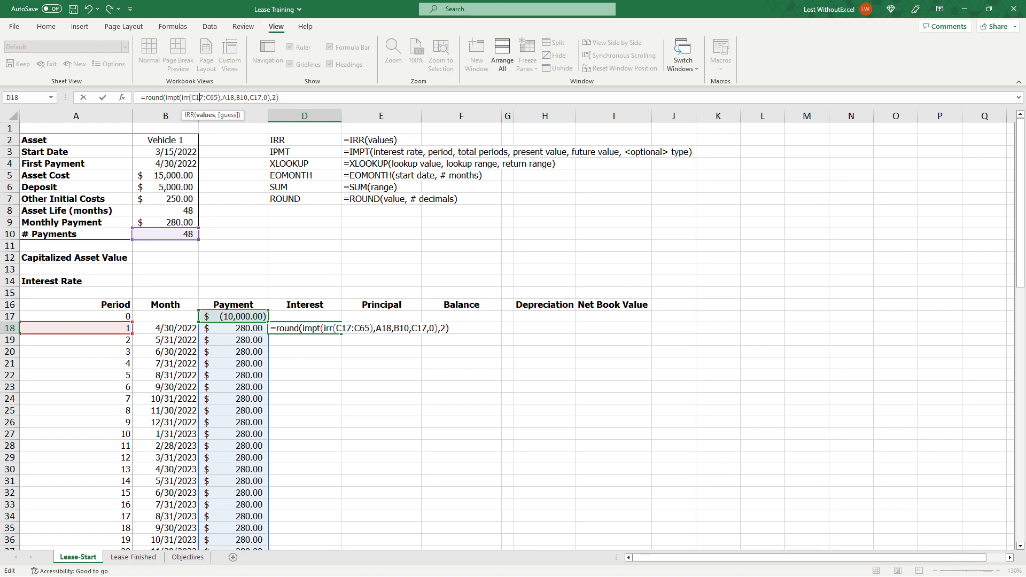
key("F4")
left_click(220, 97)
key("F4")
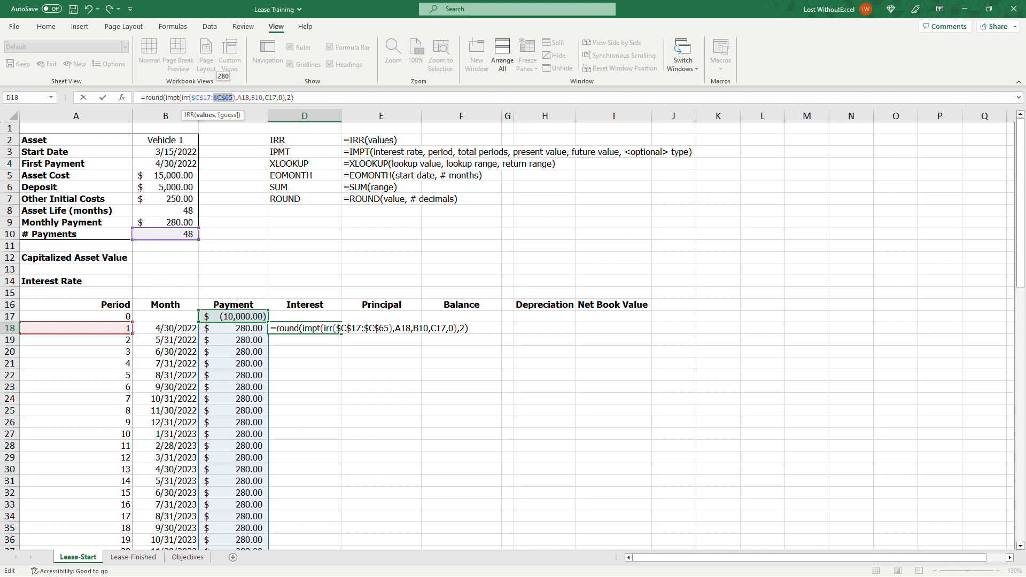
left_click(261, 97)
key("F4")
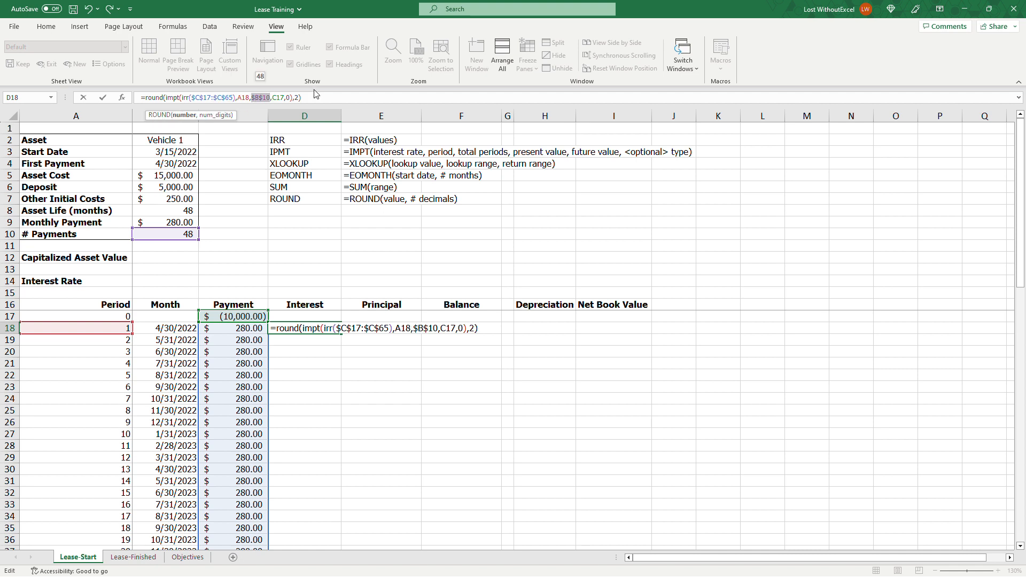
left_click(280, 98)
key("F4")
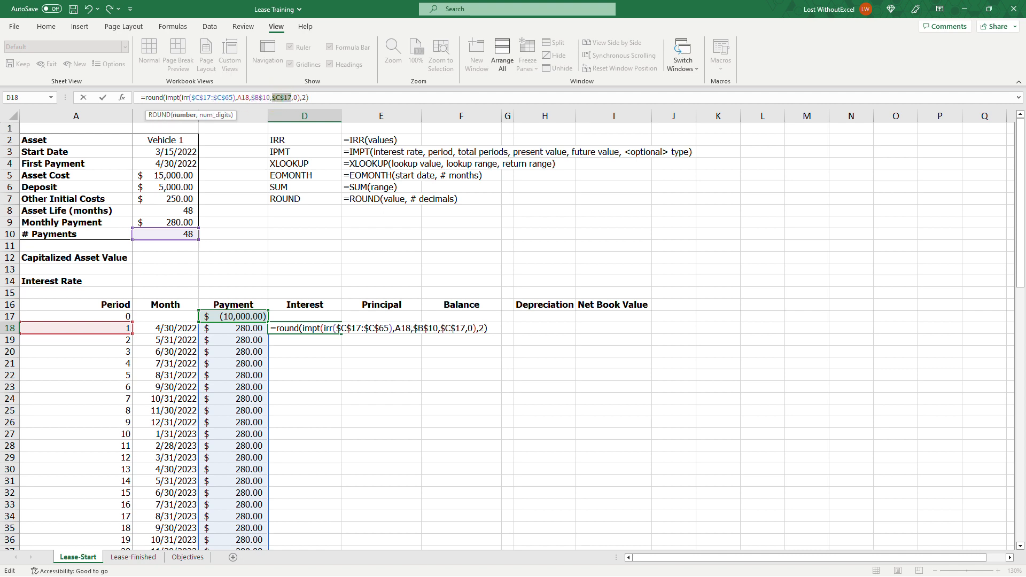
left_click(266, 97)
left_click(320, 97)
key("Return")
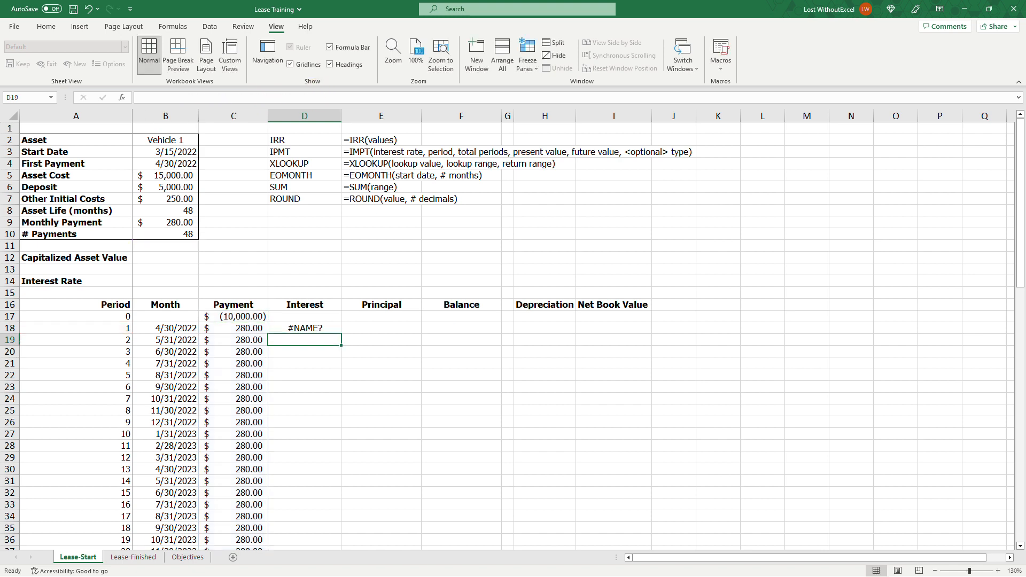
Correct the misspelled function name impt to IPMT in the D18 Interest formula
left_click(324, 327)
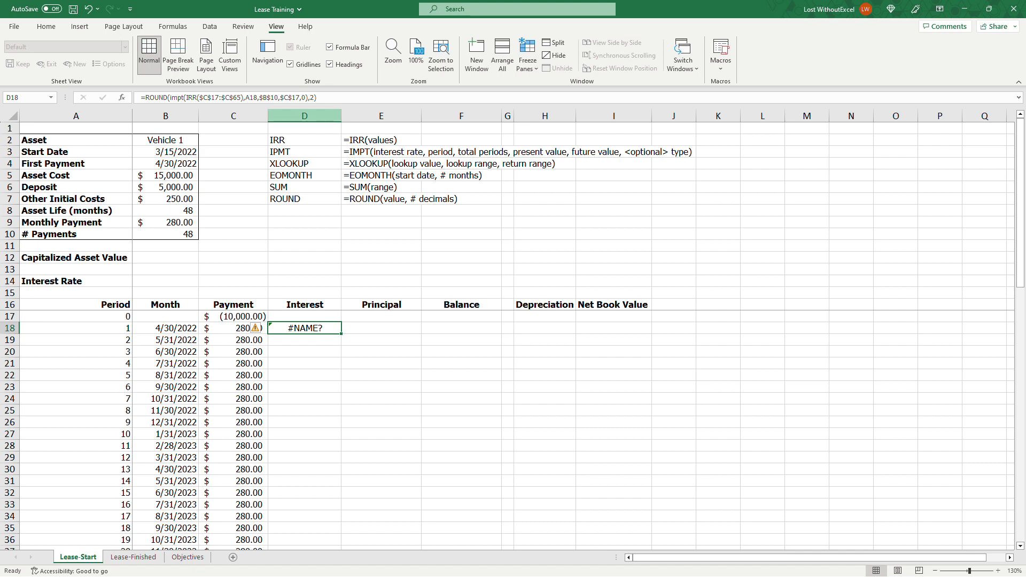
key("F2")
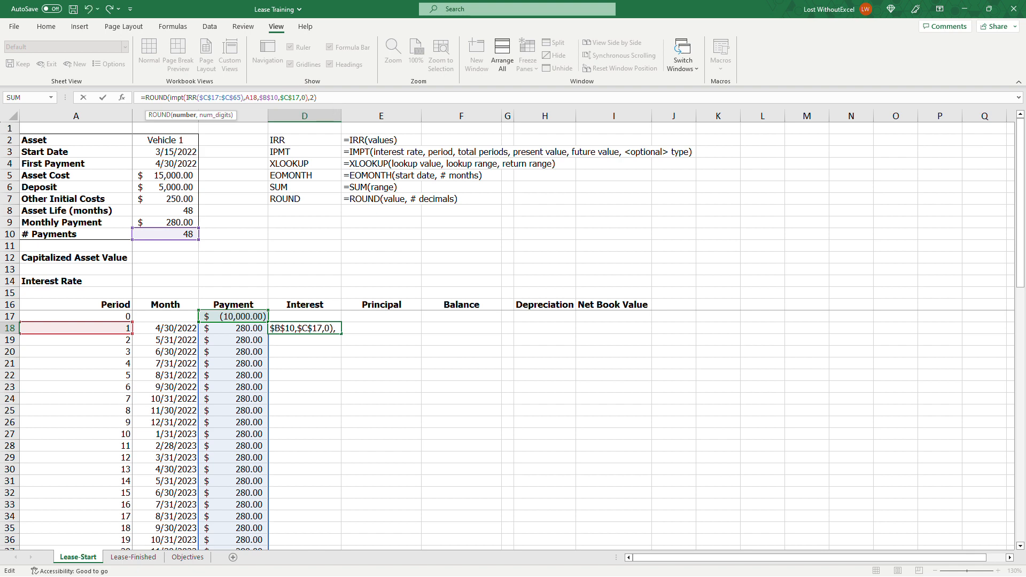
left_click(174, 97)
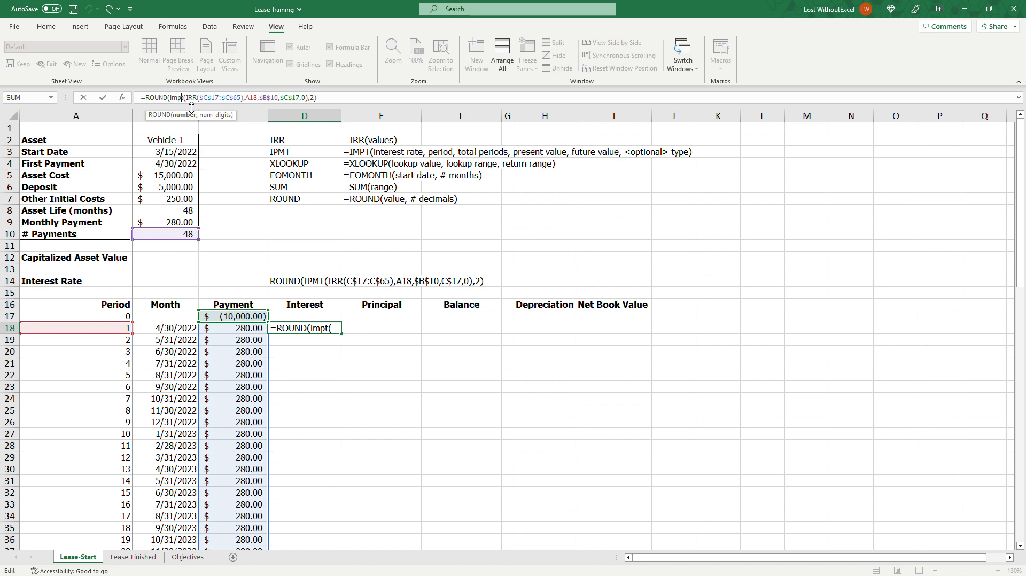
key("BackSpace")
key("BackSpace")
type("pm")
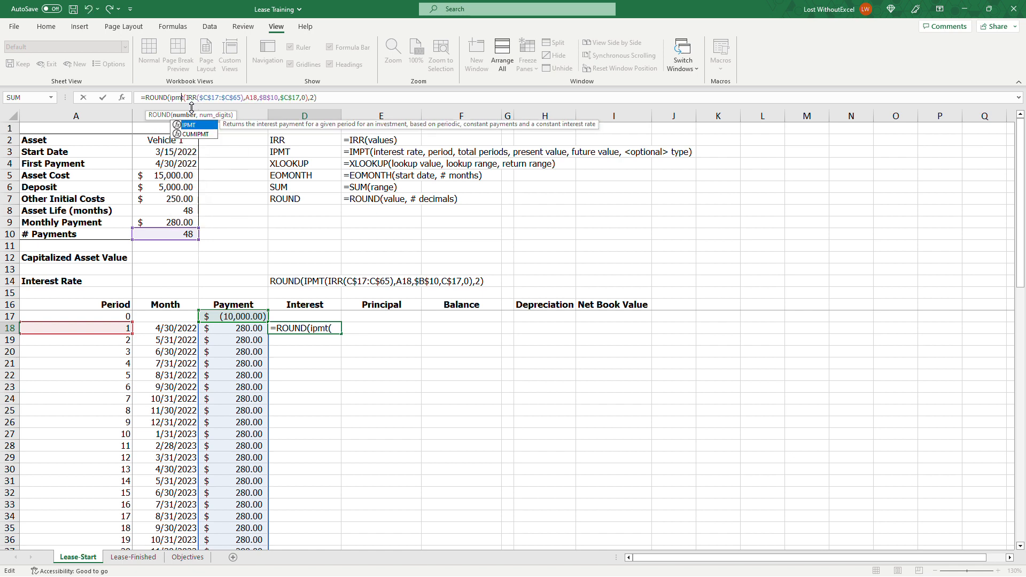
key("Return")
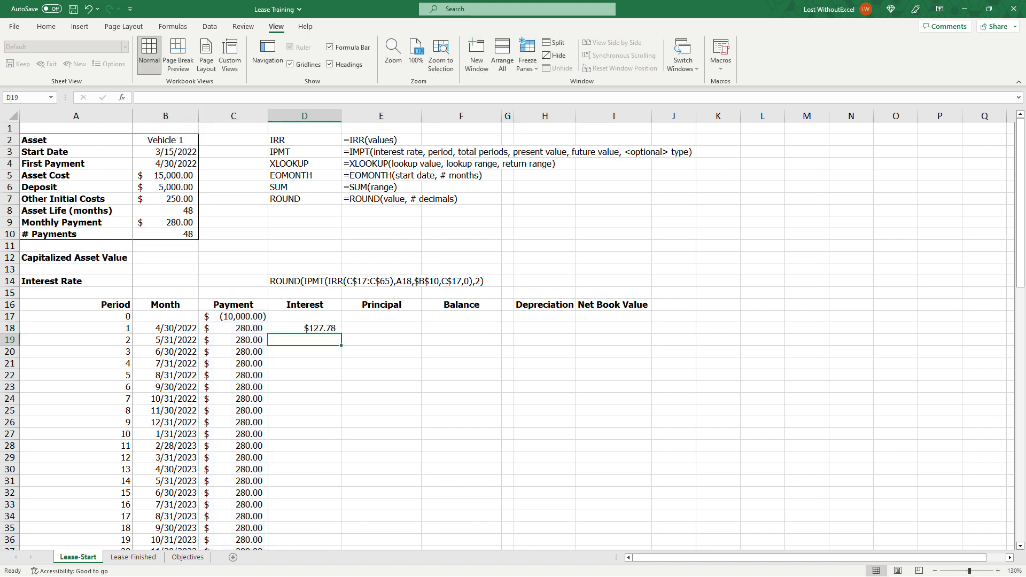
Fill the Interest formula in D18 down through period 48 and check the references in the copied formula in D34
left_click(315, 329)
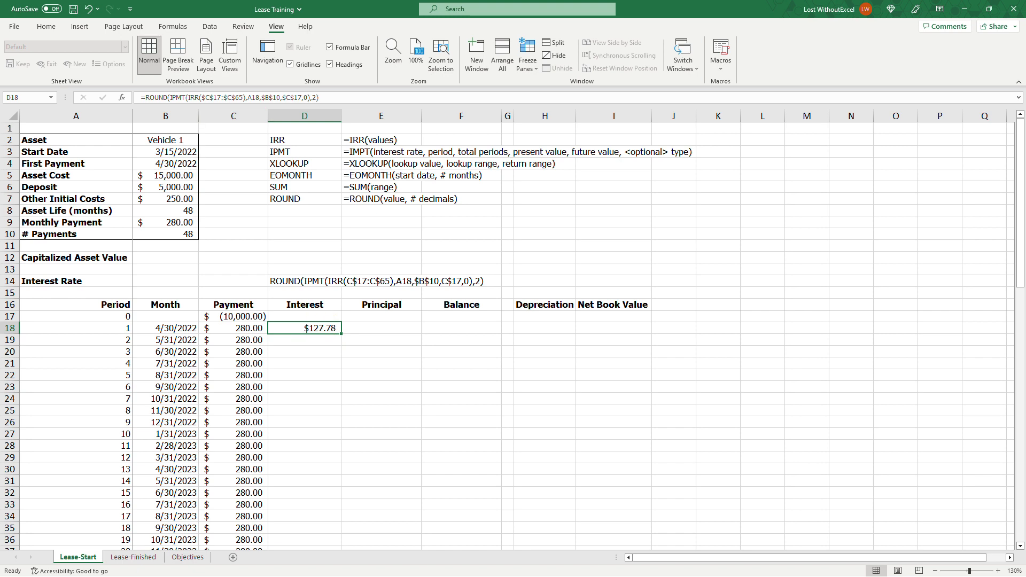
double_click(341, 334)
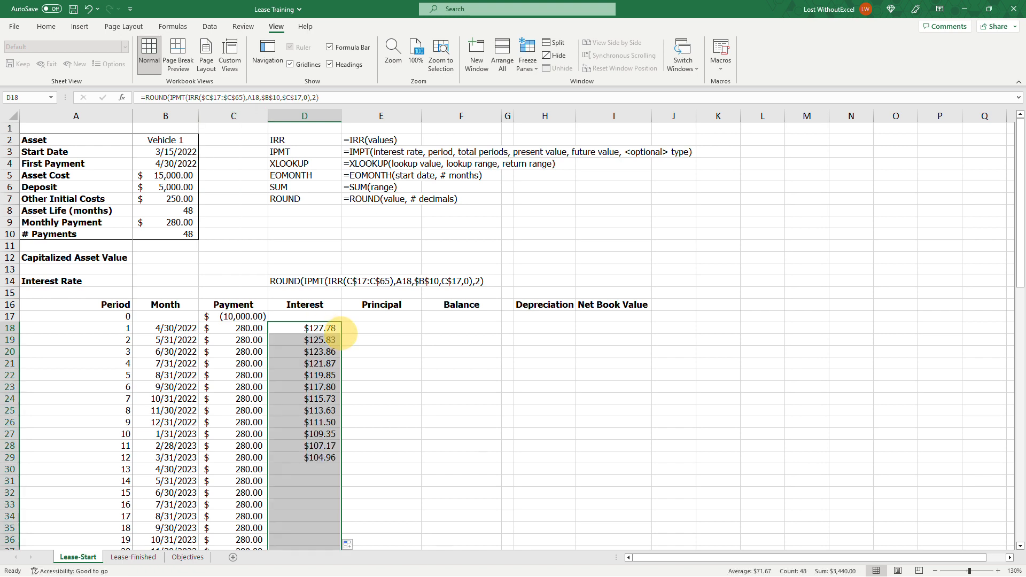
scroll(342, 335, "down", 13)
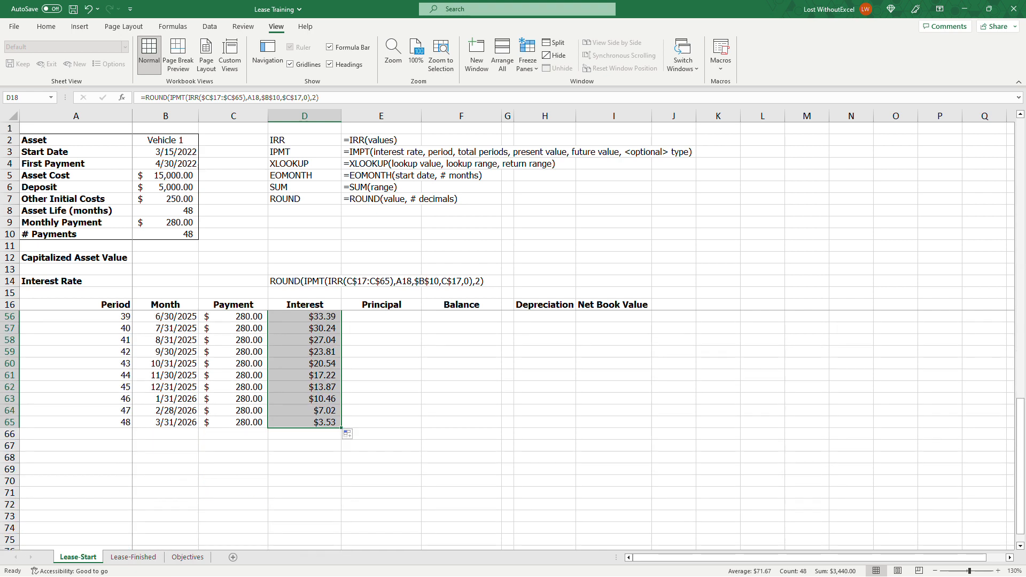
scroll(513, 428, "up", 13)
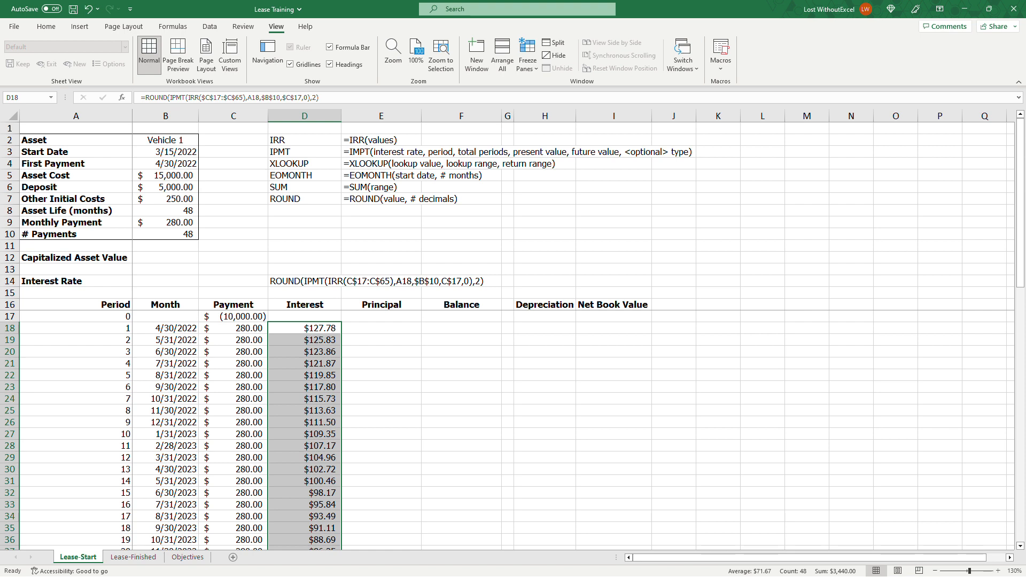
scroll(508, 430, "down", 3)
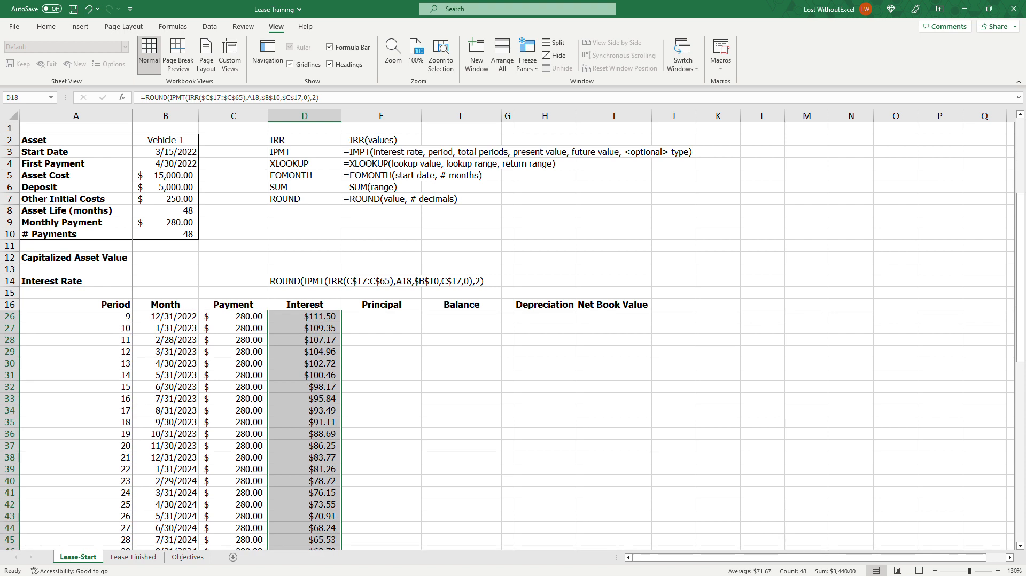
left_click(304, 411)
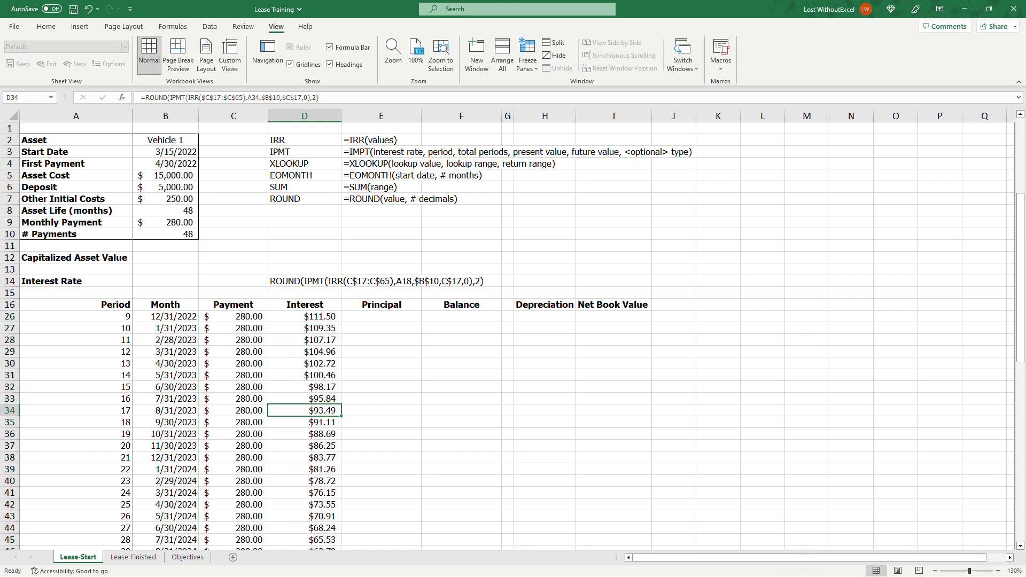
key("F2")
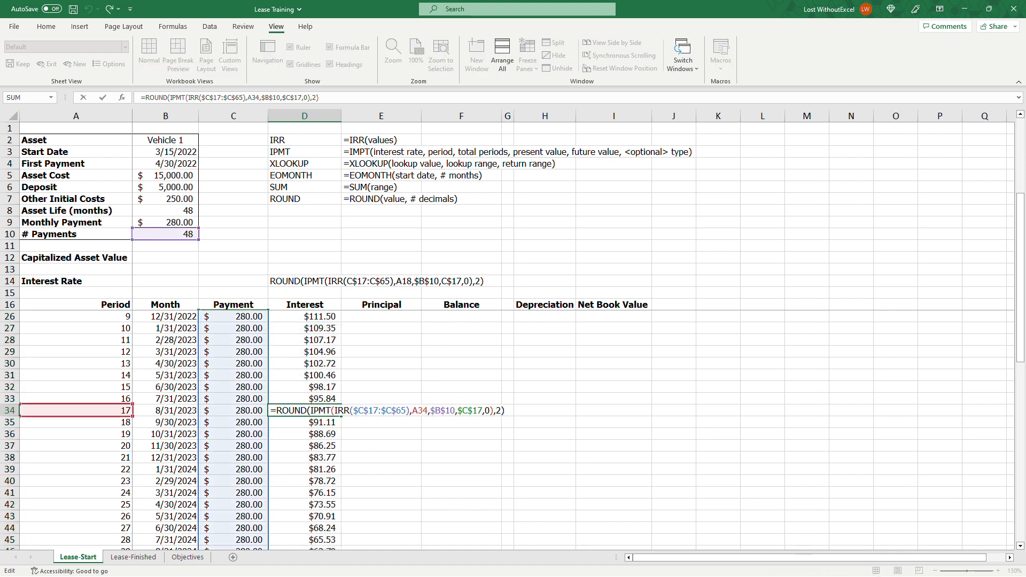
key("Escape")
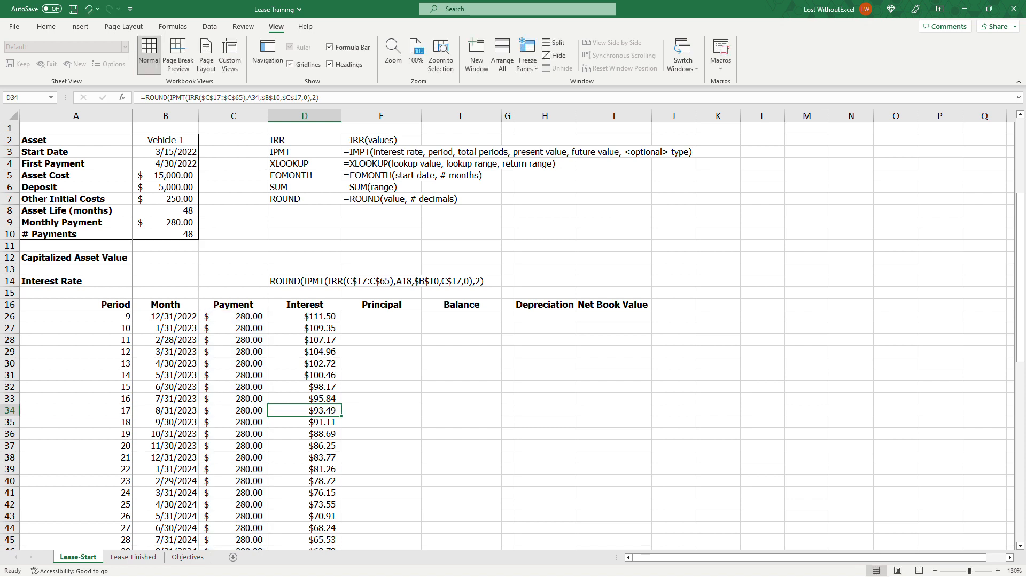
scroll(513, 428, "up", 3)
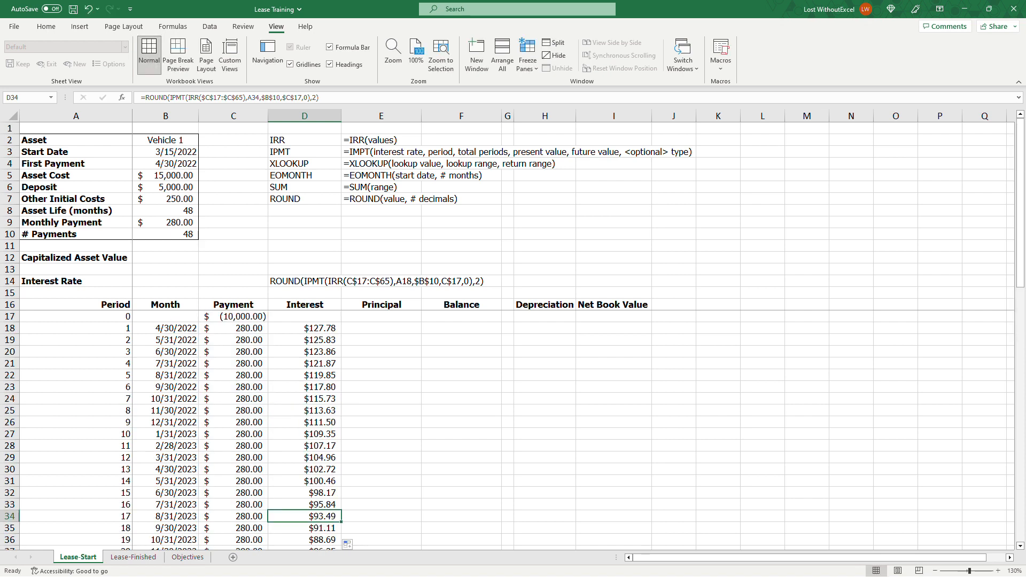
Enter the formula =+C18-D18 in E18 to calculate the period 1 Principal as Payment minus Interest
left_click(373, 339)
left_click(374, 328)
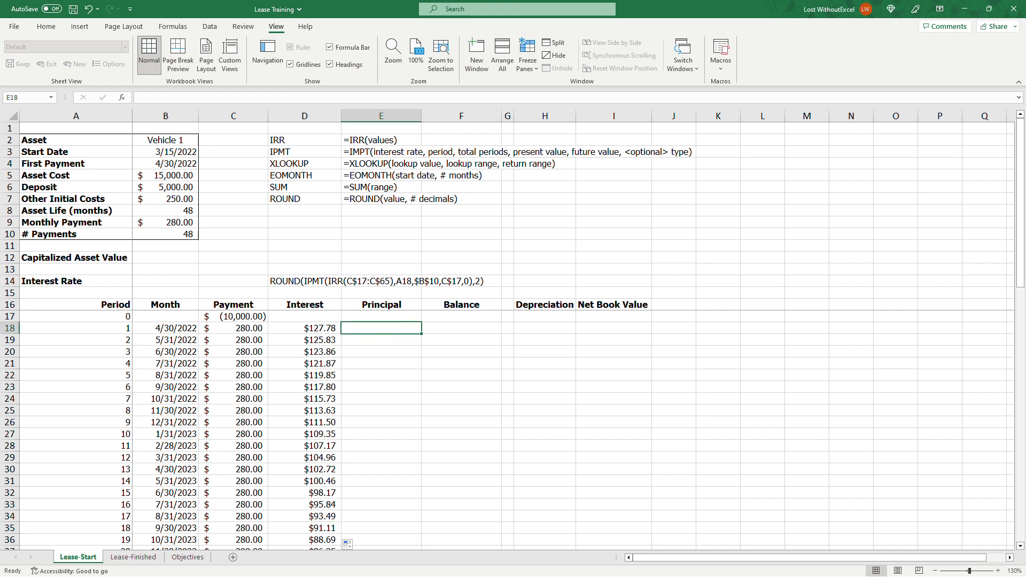
type("+")
key("Left")
key("Left")
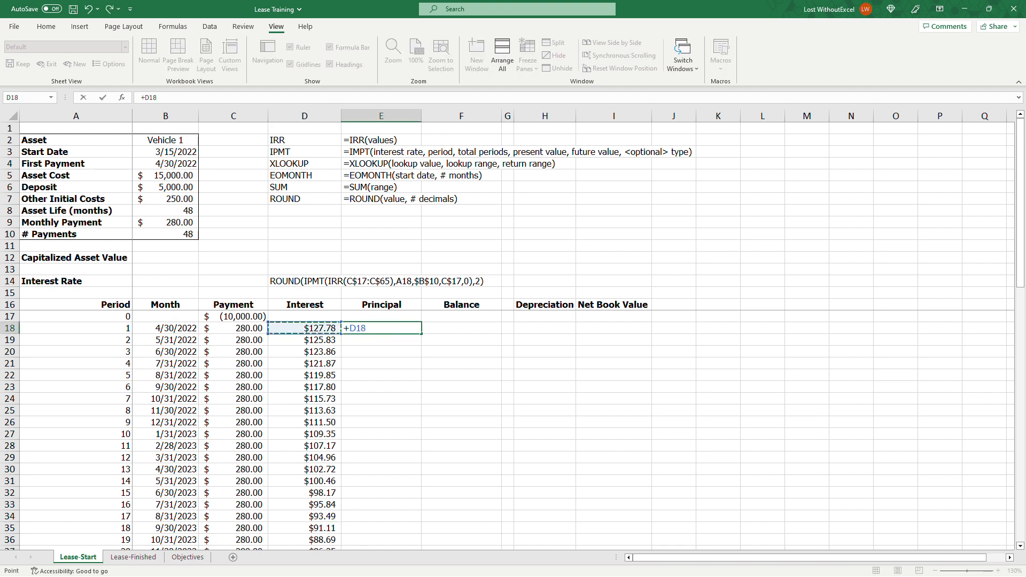
type("-")
key("Left")
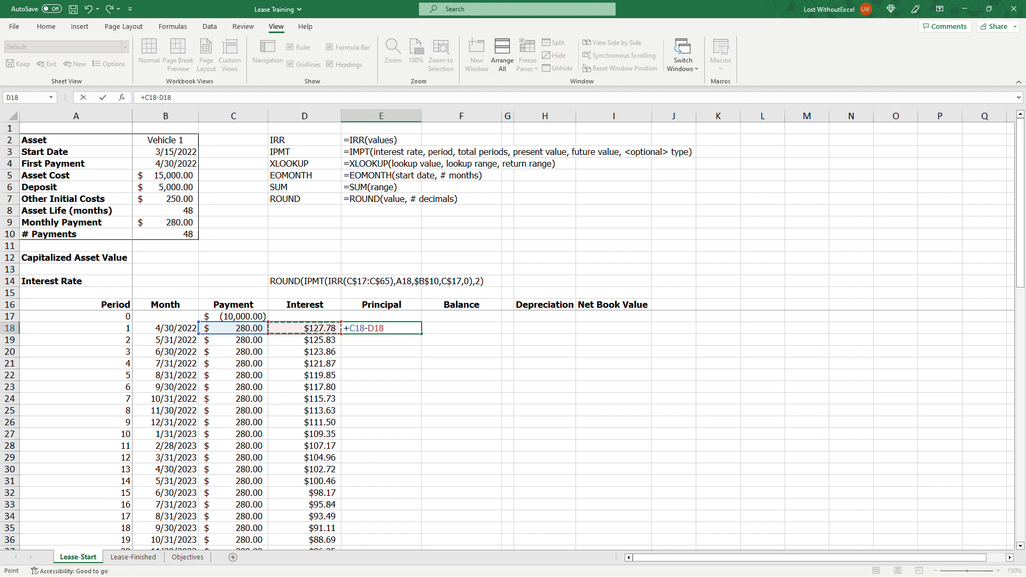
key("Return")
left_click(395, 327)
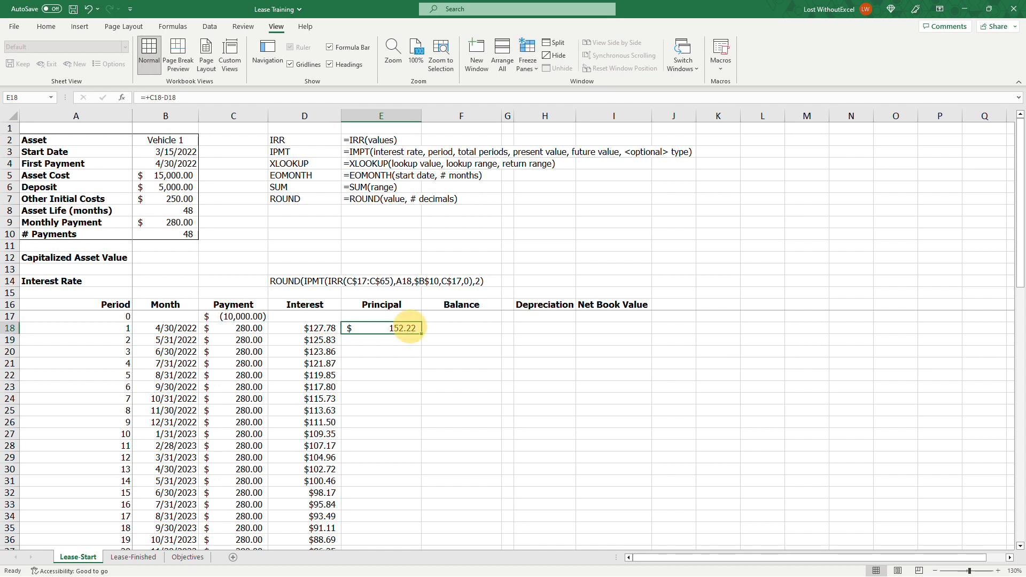
Fill the Principal formula in E18 down through period 48 and link the period 0 Balance in F17 to C17
double_click(421, 333)
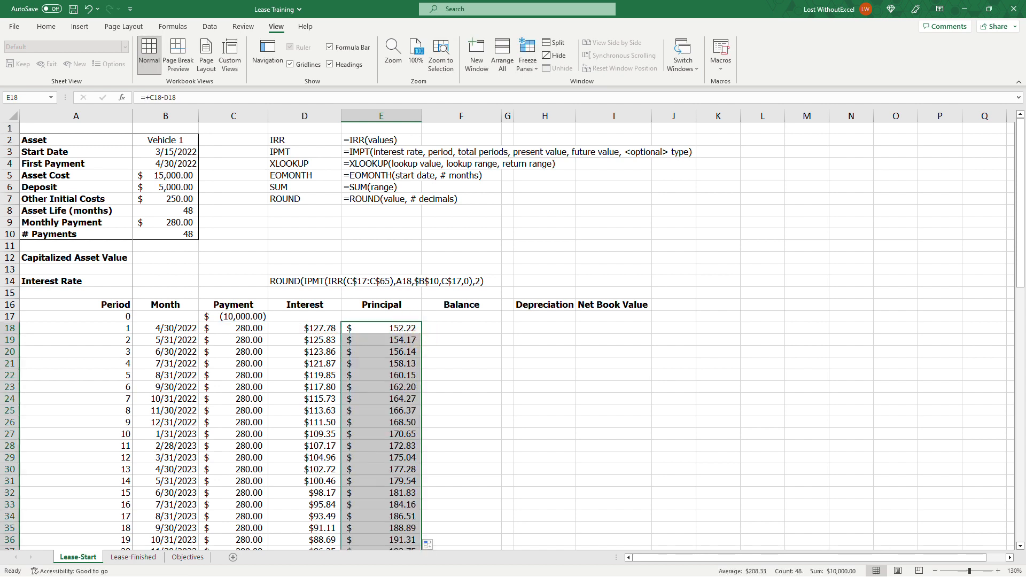
left_click(470, 317)
type("+")
left_click(233, 317)
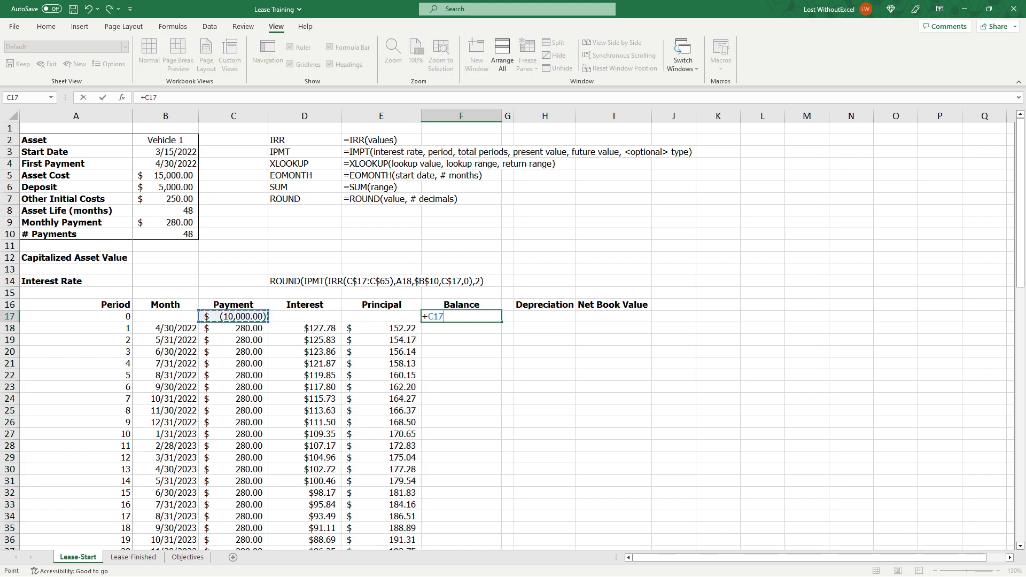
key("Return")
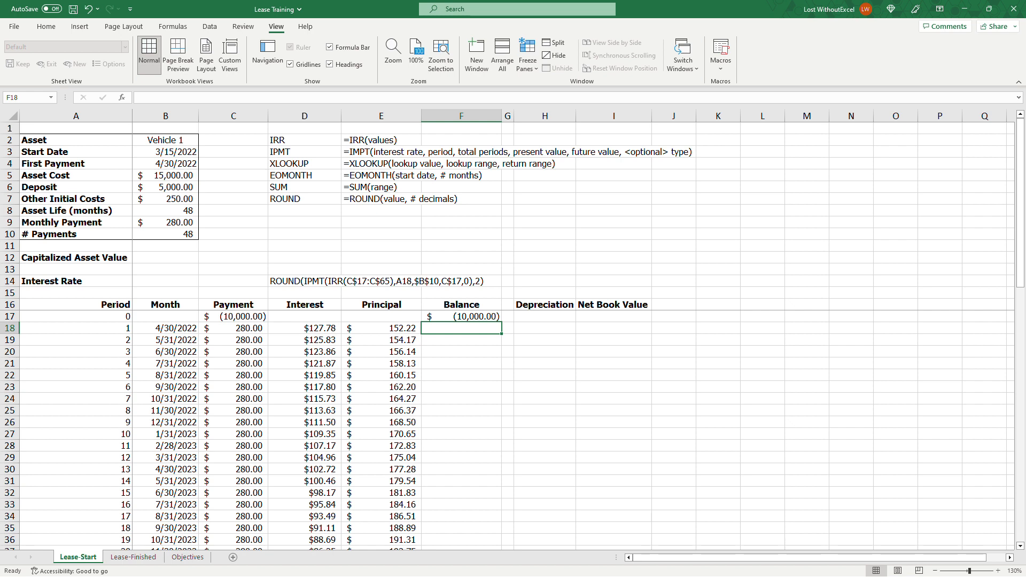
Enter the formula =+F17+E18 in F18 to calculate the period 1 Balance from the prior balance and Principal
type("+")
key("Up")
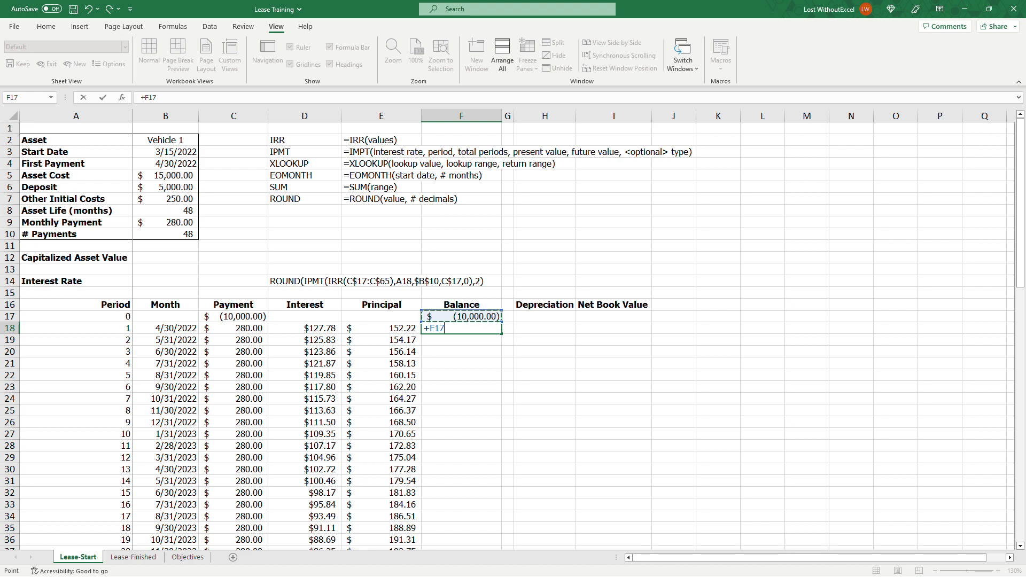
type("+")
key("Left")
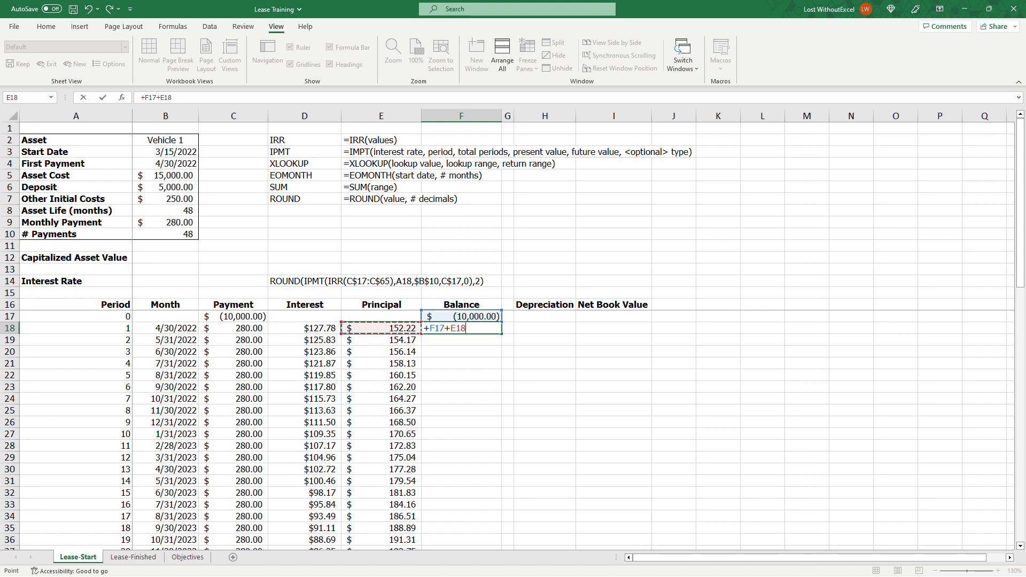
key("Return")
Fill the Balance formula in F18 down through period 48 and check the final balance in F65
left_click(478, 328)
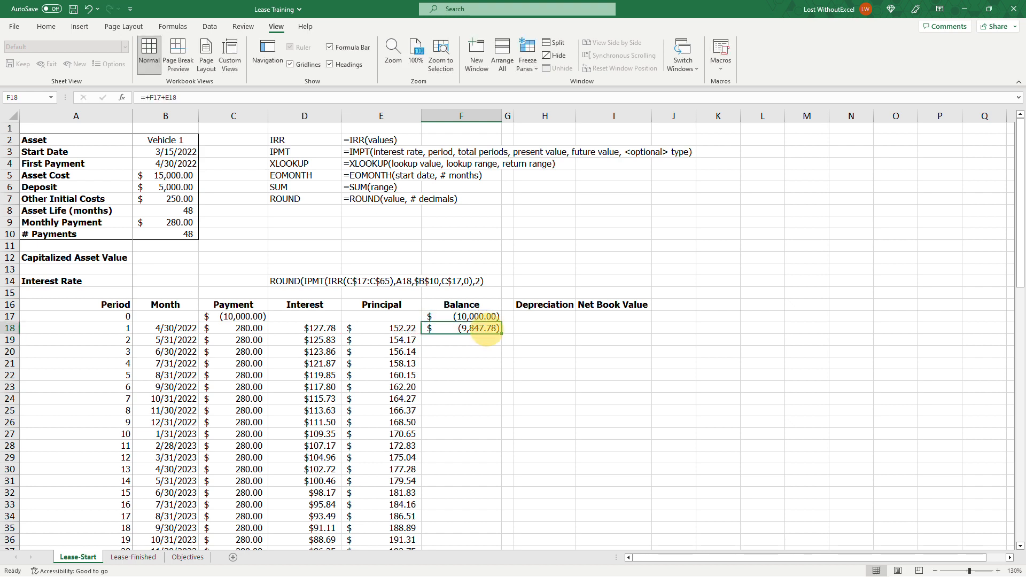
double_click(501, 333)
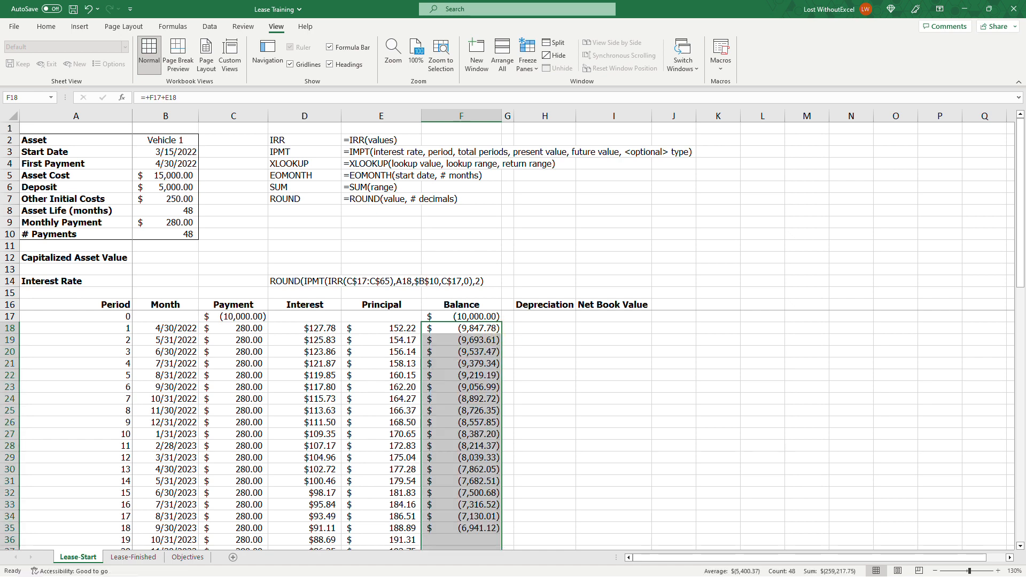
scroll(501, 374, "down", 16)
scroll(501, 374, "up", 3)
left_click(477, 419)
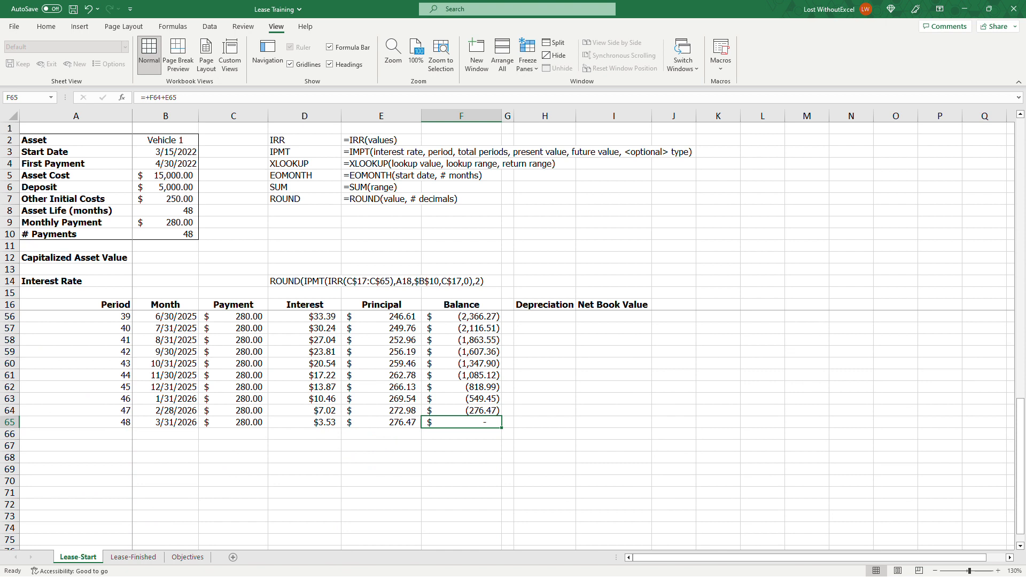
scroll(501, 374, "up", 13)
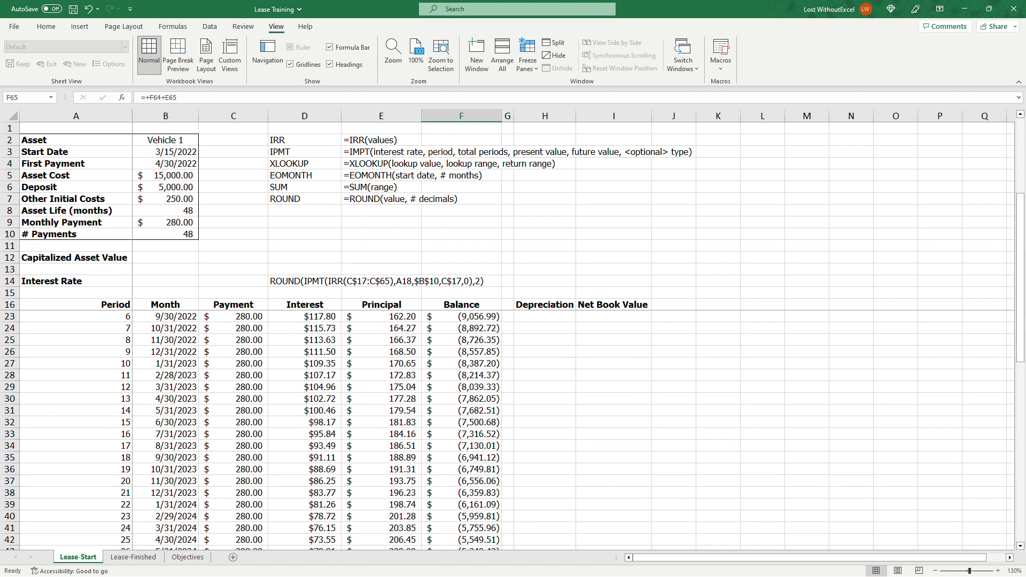
Calculate the Capitalized Asset Value in B12 as Asset Cost plus Other Initial Costs with =+B5+B7
left_click(548, 317)
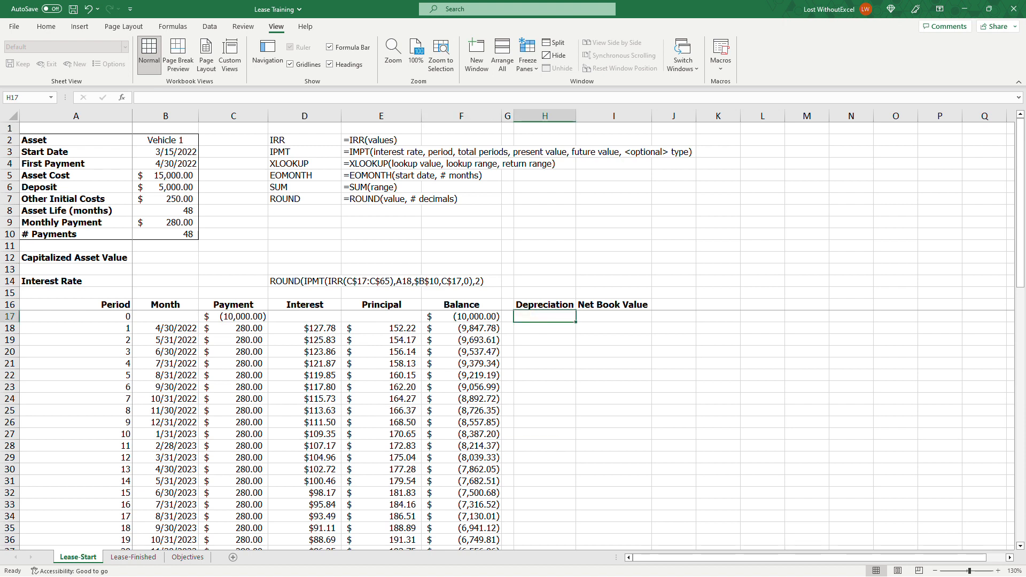
left_click(614, 316)
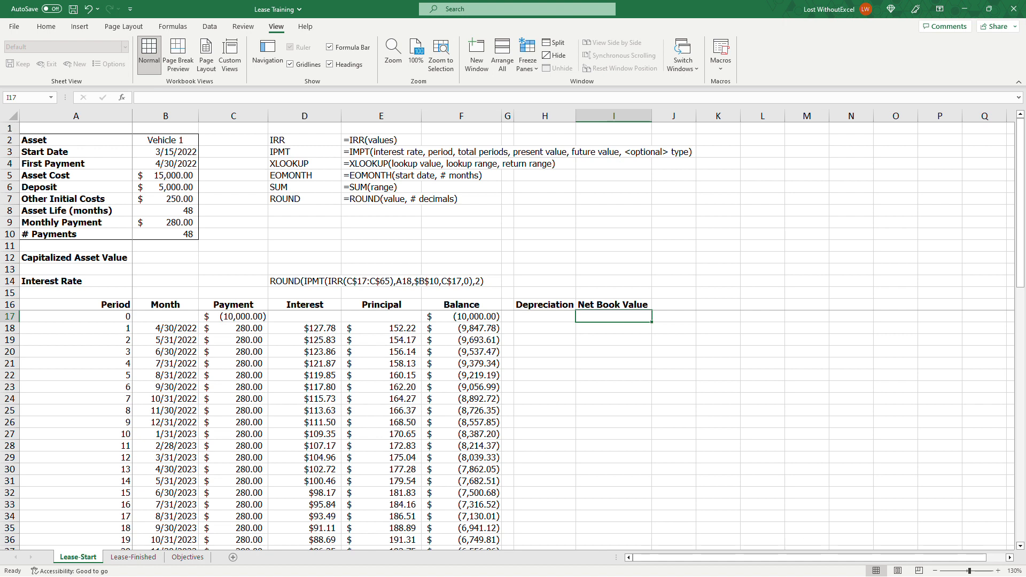
left_click(166, 257)
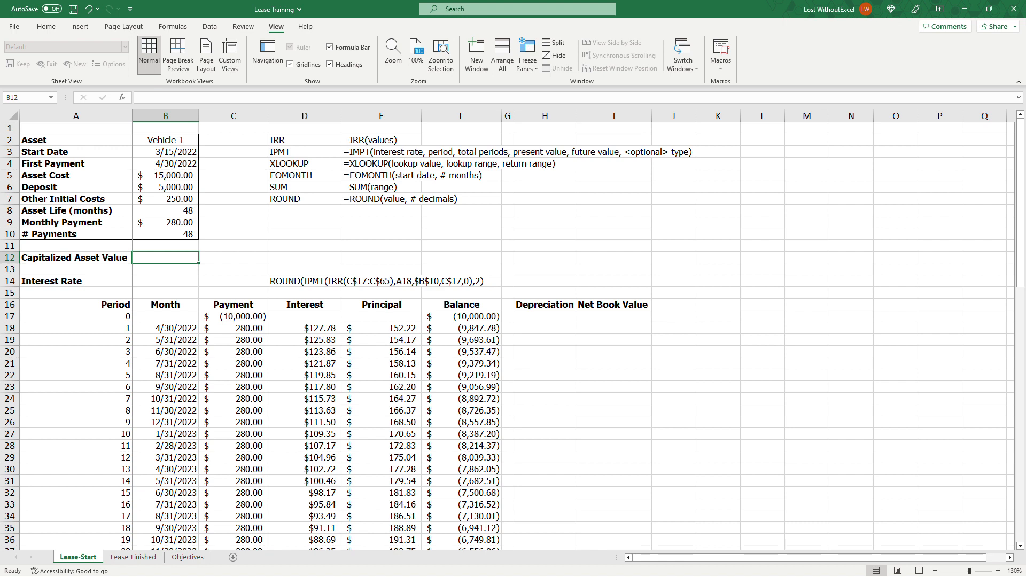
type("+")
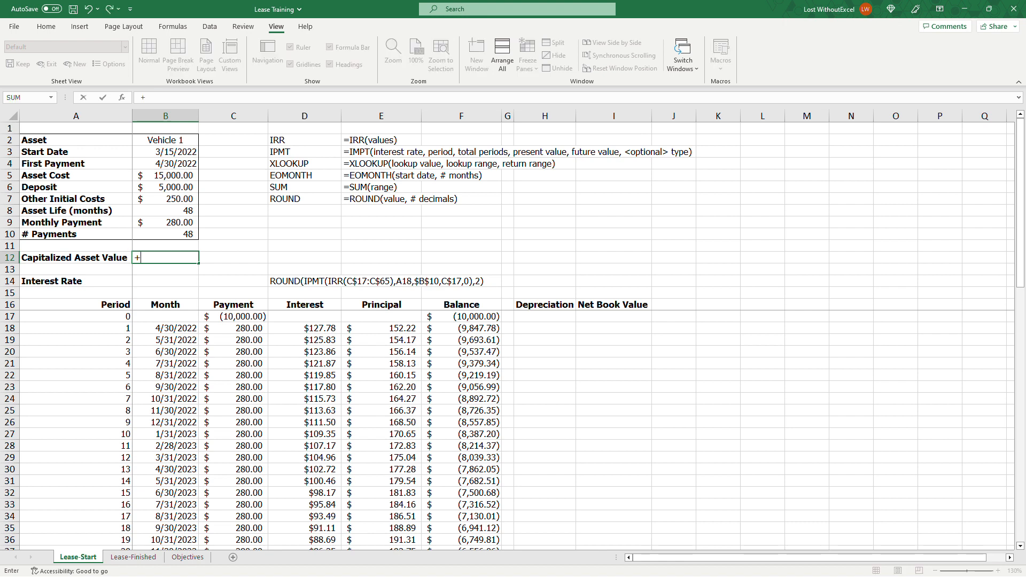
left_click(165, 175)
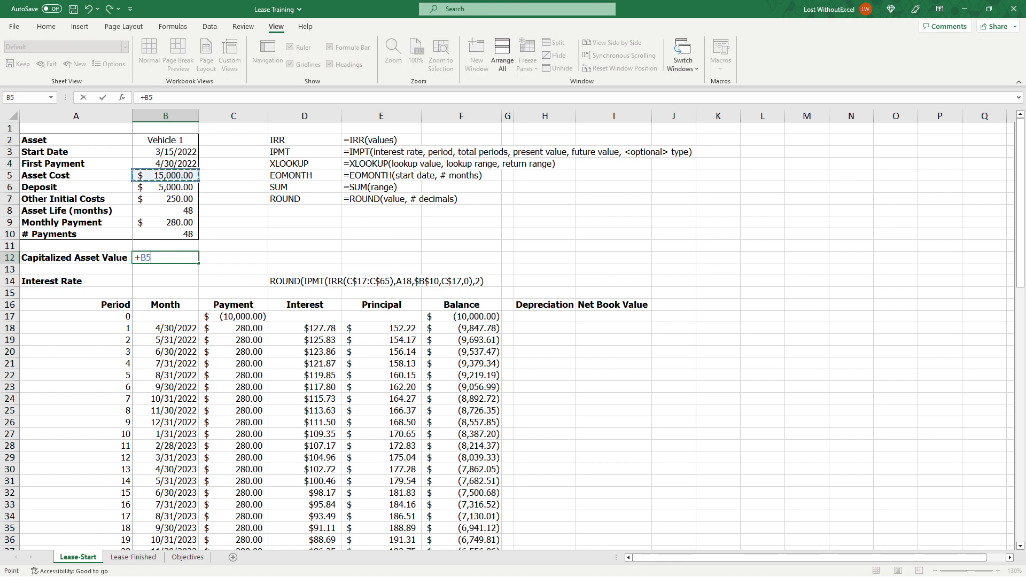
type("+")
left_click(177, 198)
key("Return")
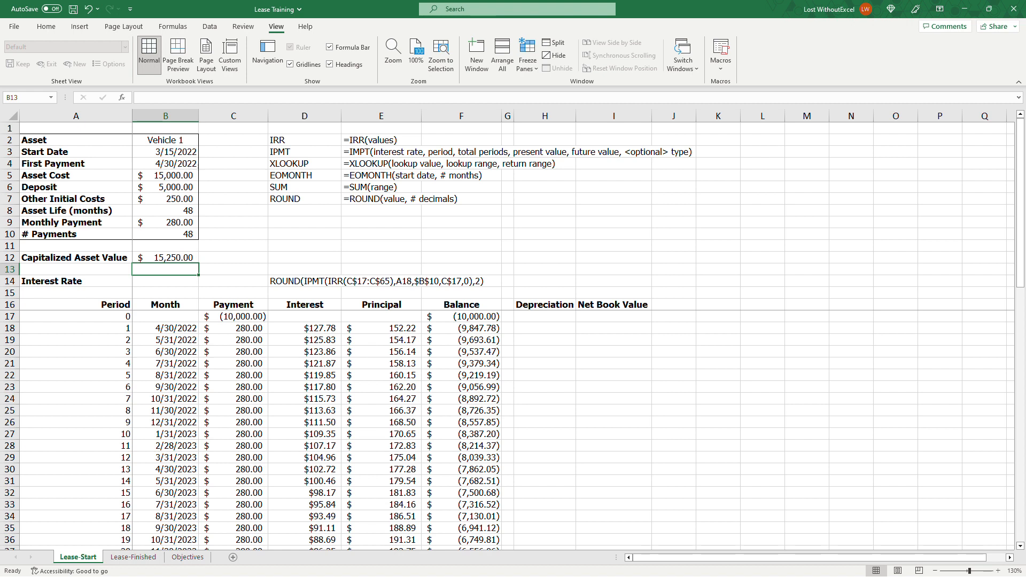
Test the Capitalized Asset Value with Other Initial Costs set to 0 in B7, and undo the change
left_click(168, 175)
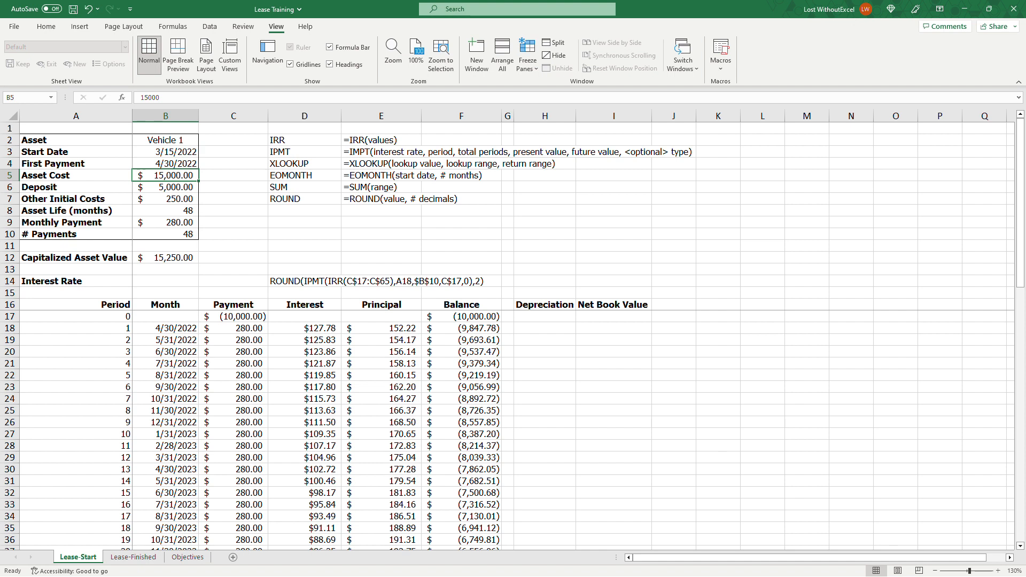
left_click(170, 198)
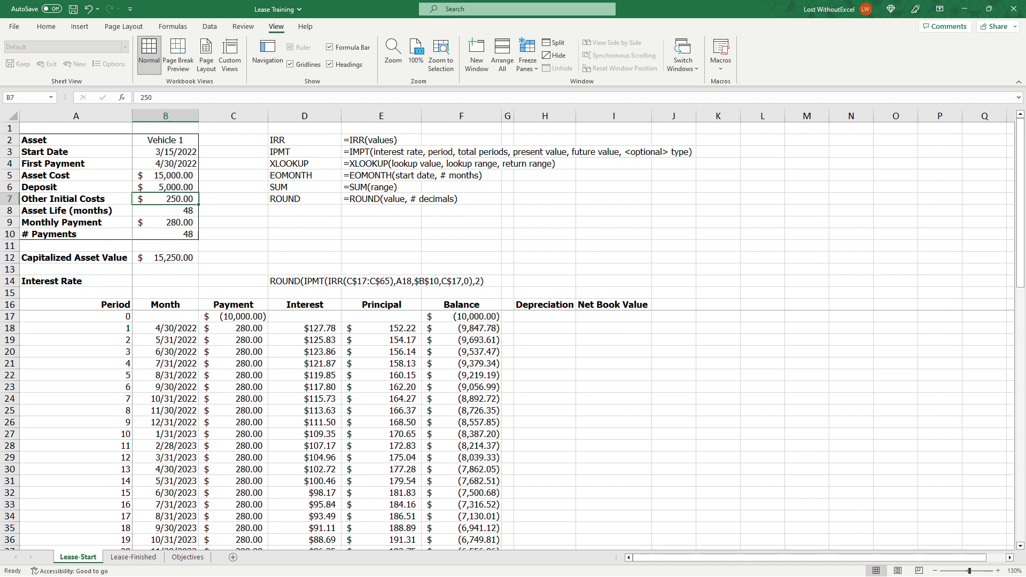
type("0")
key("Return")
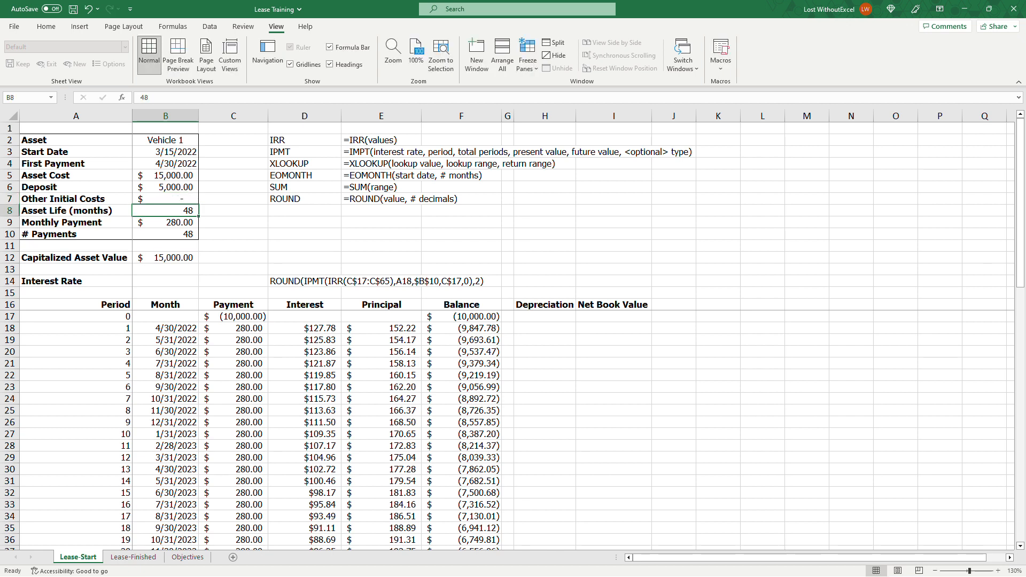
key("ctrl+z")
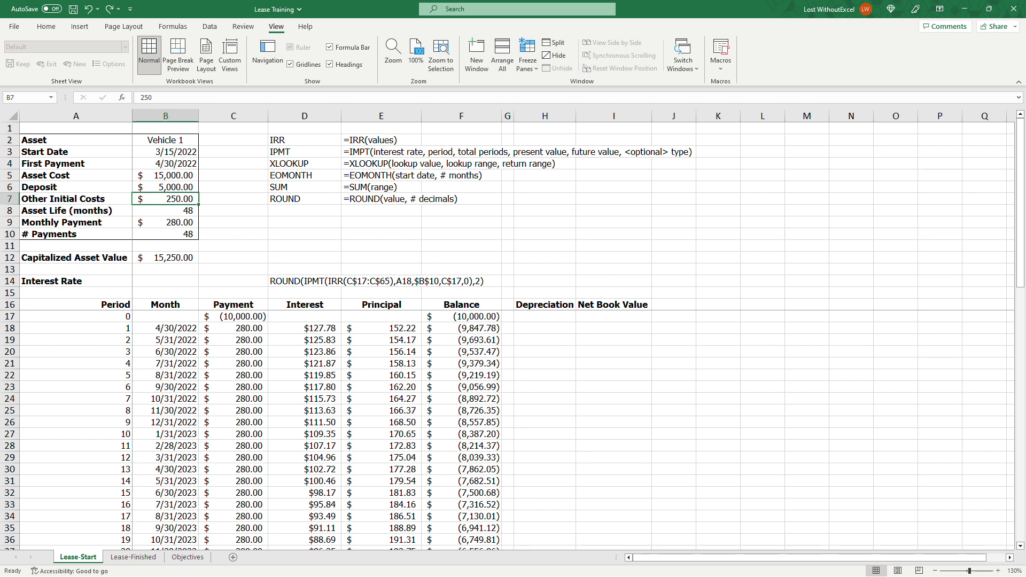
Link the period 0 Net Book Value in I17 to the Capitalized Asset Value with =+B12
left_click(614, 316)
type("+")
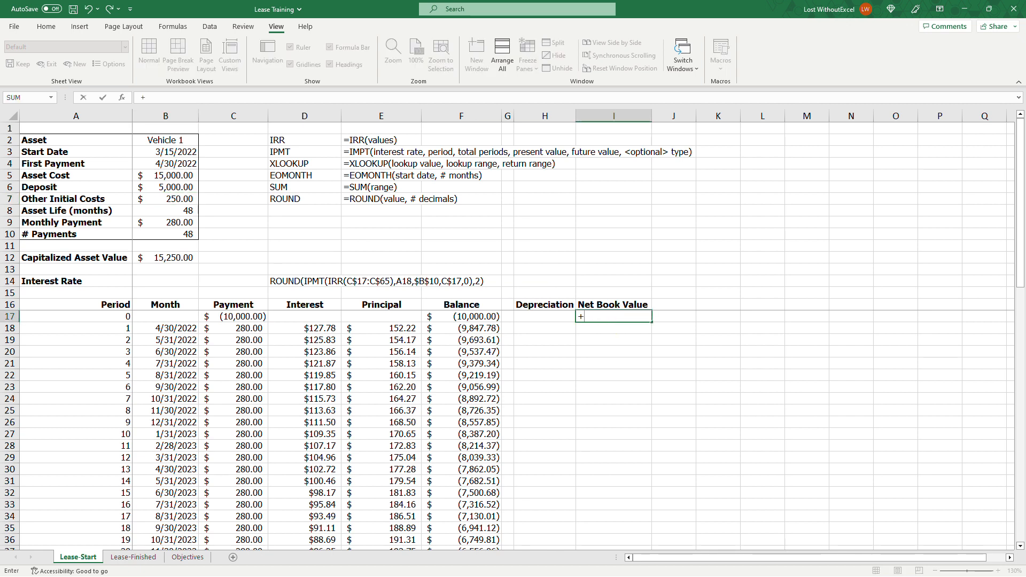
left_click(166, 257)
key("Return")
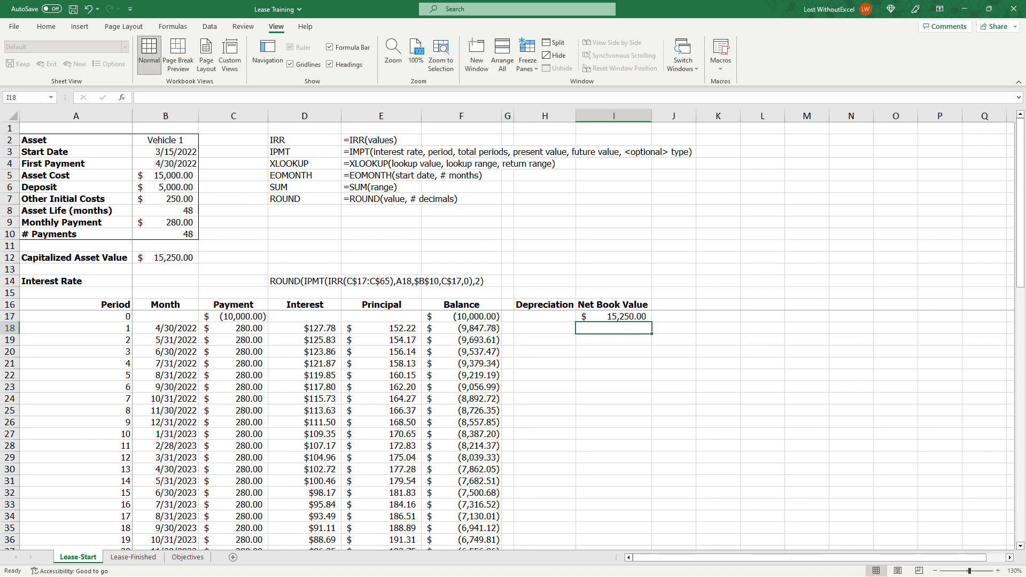
Review the Capitalized Asset Value and I17 formulas, and examine the header block and monthly schedule on the Lease-Finished sheet
left_click(161, 262)
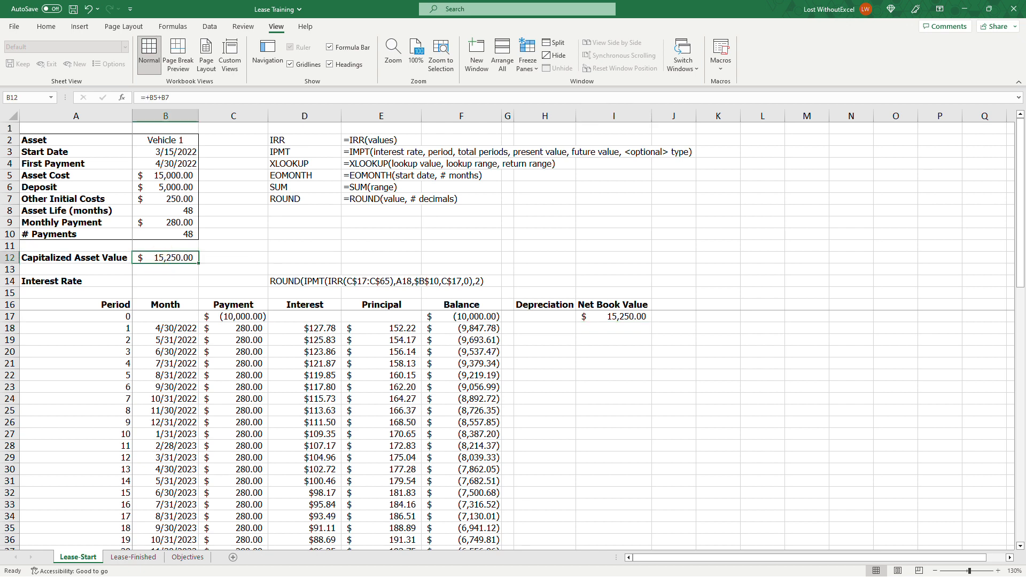
left_click_drag(80, 258, 156, 261)
left_click(615, 316)
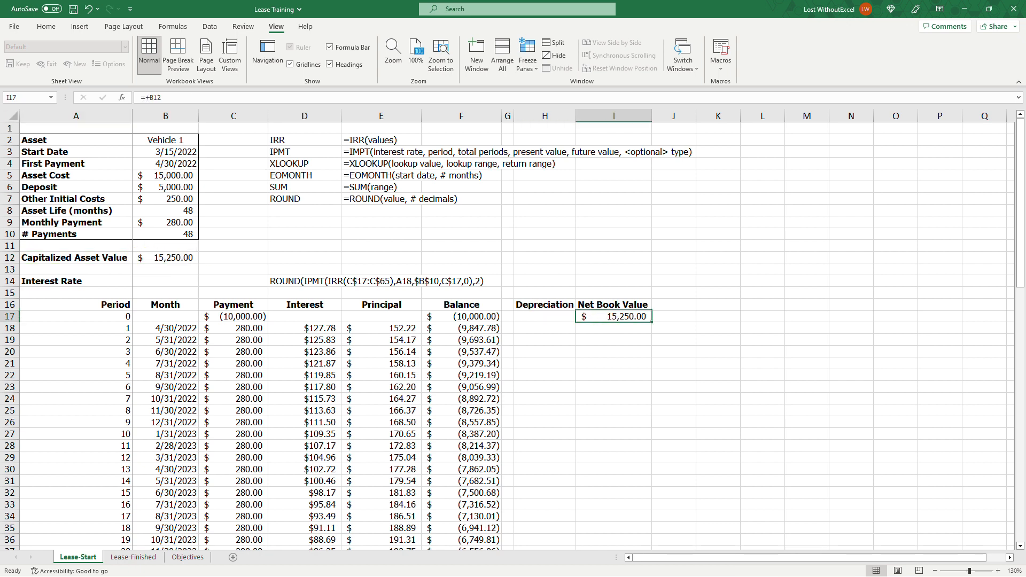
left_click(133, 556)
left_click(366, 268)
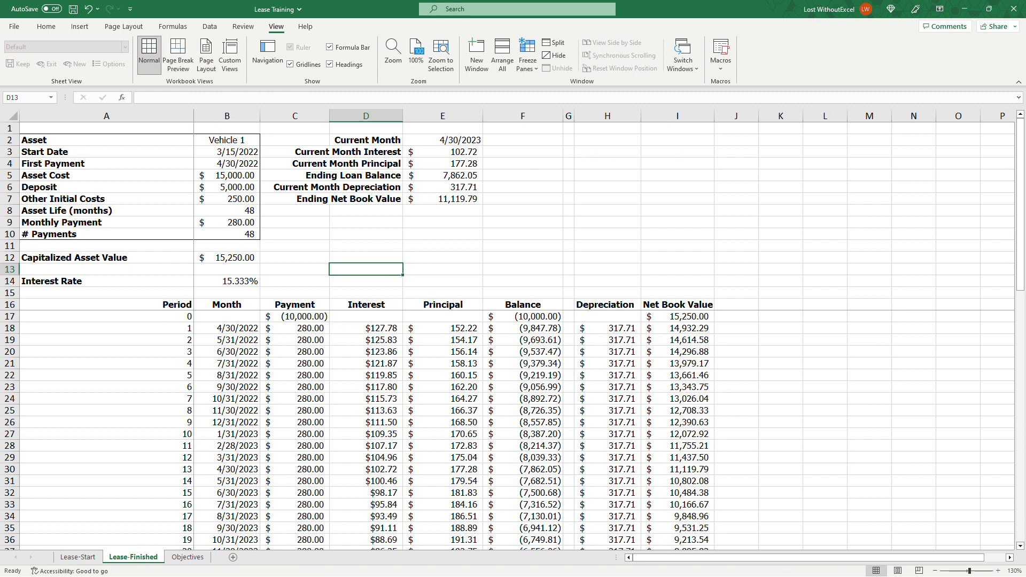
left_click_drag(80, 128, 444, 287)
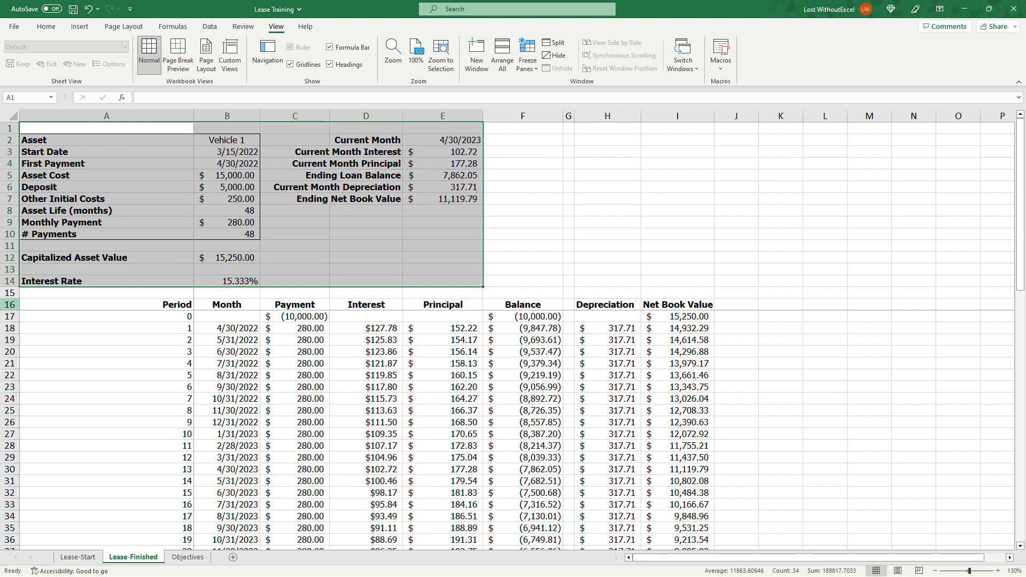
left_click_drag(10, 305, 19, 504)
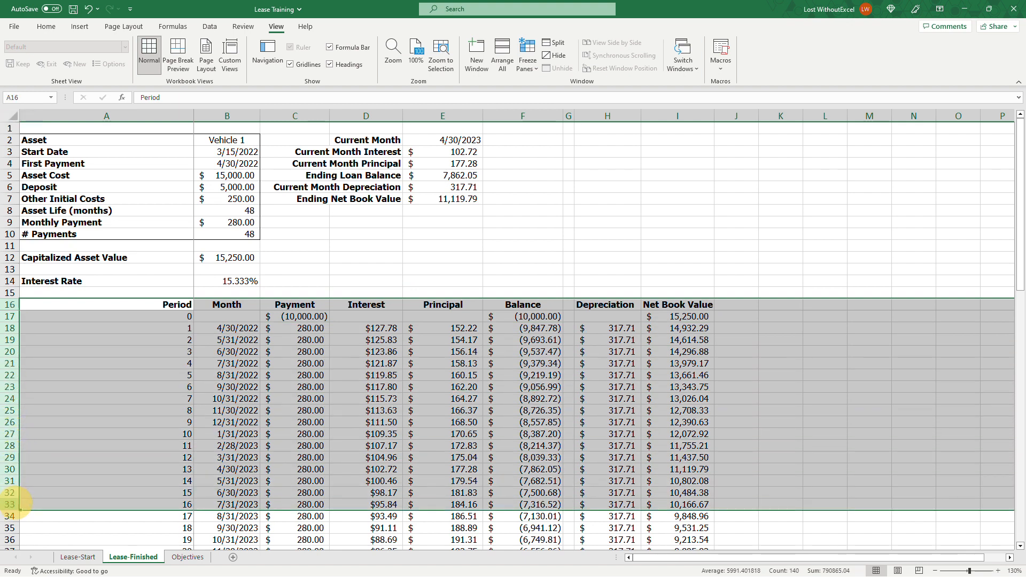
left_click(78, 557)
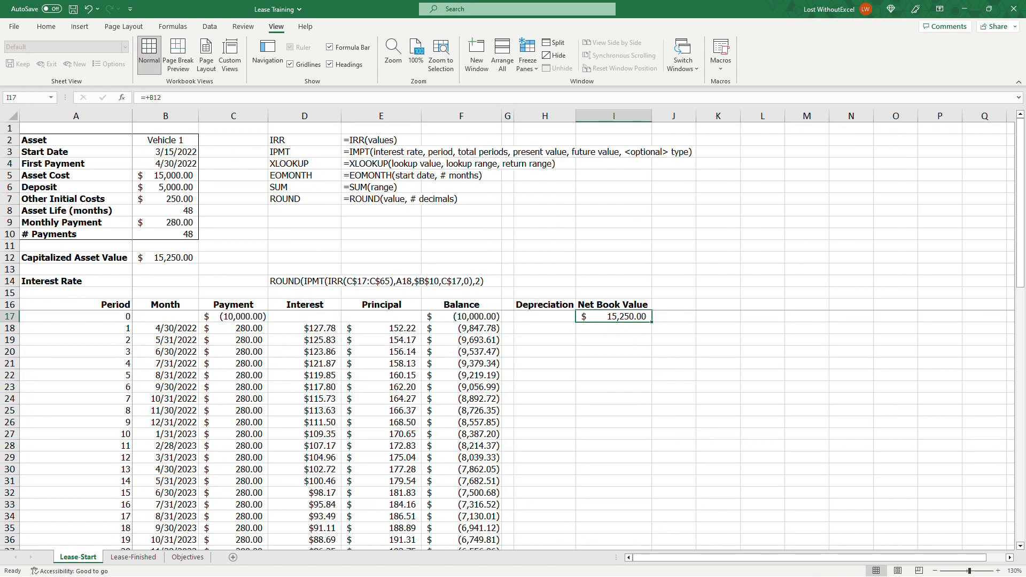
Calculate the period 1 Depreciation in H18 with =ROUND($B$12/$B$8,2), dividing Capitalized Asset Value by Asset Life
left_click(565, 331)
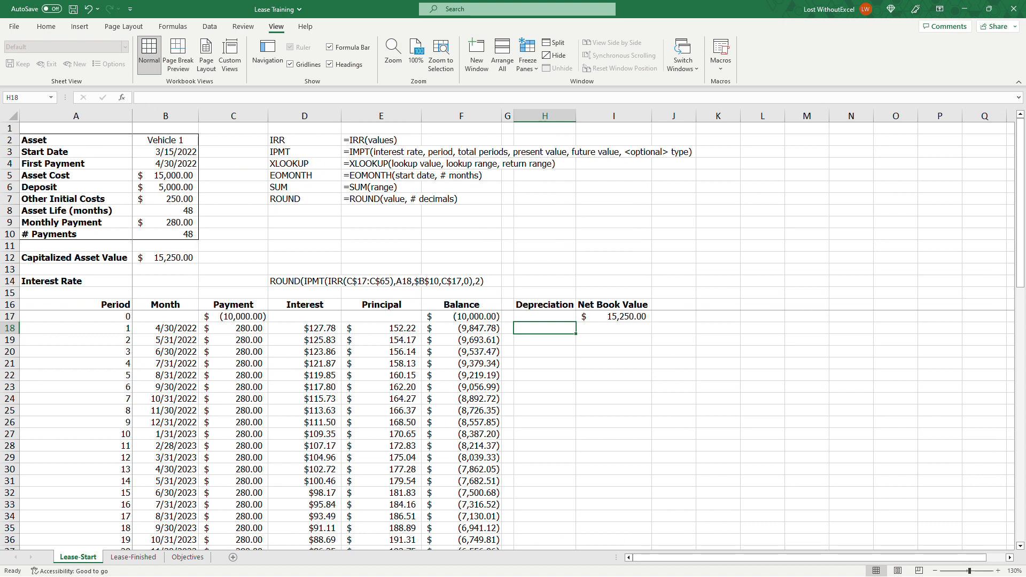
type("=round(")
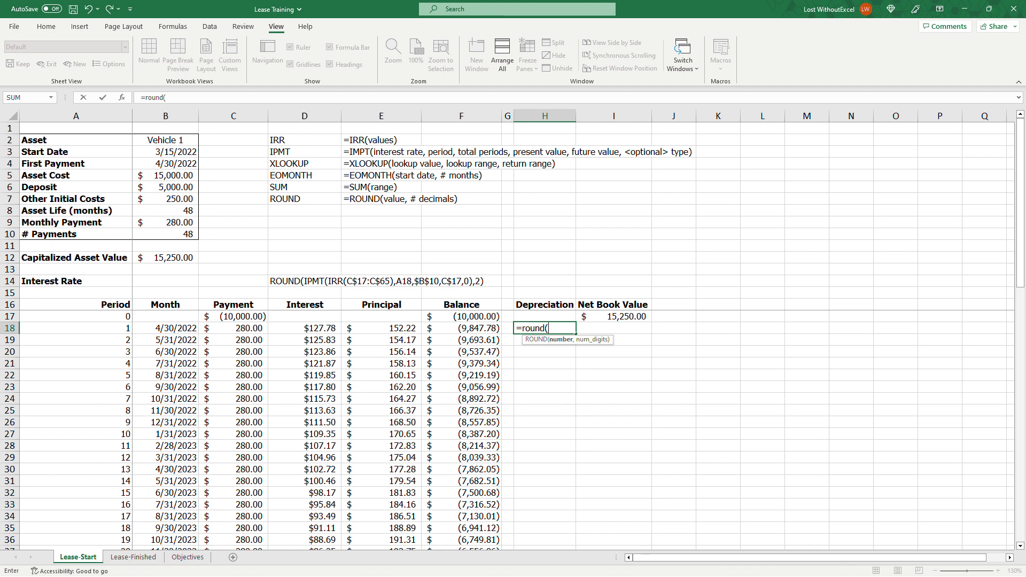
left_click(614, 316)
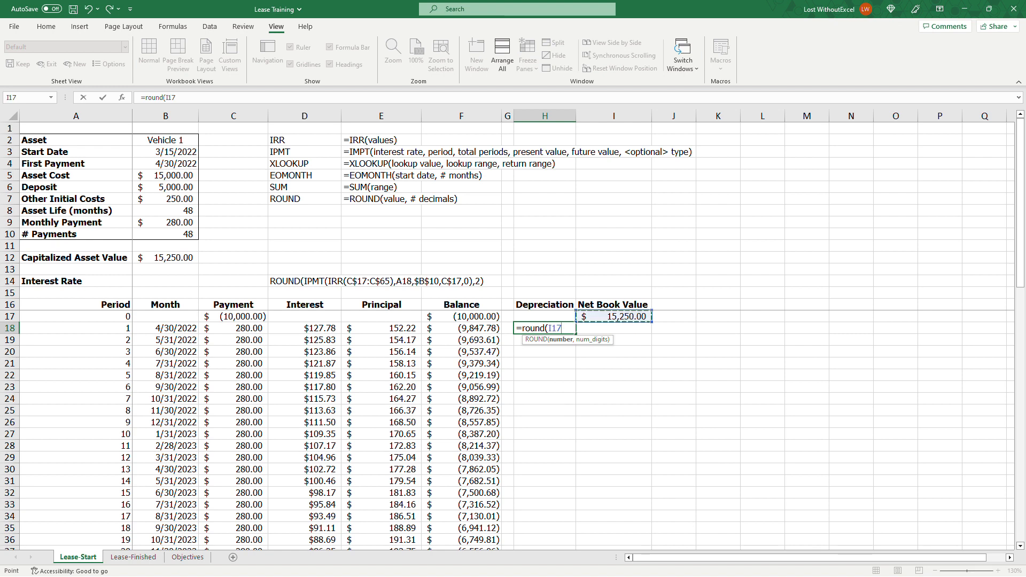
left_click(166, 257)
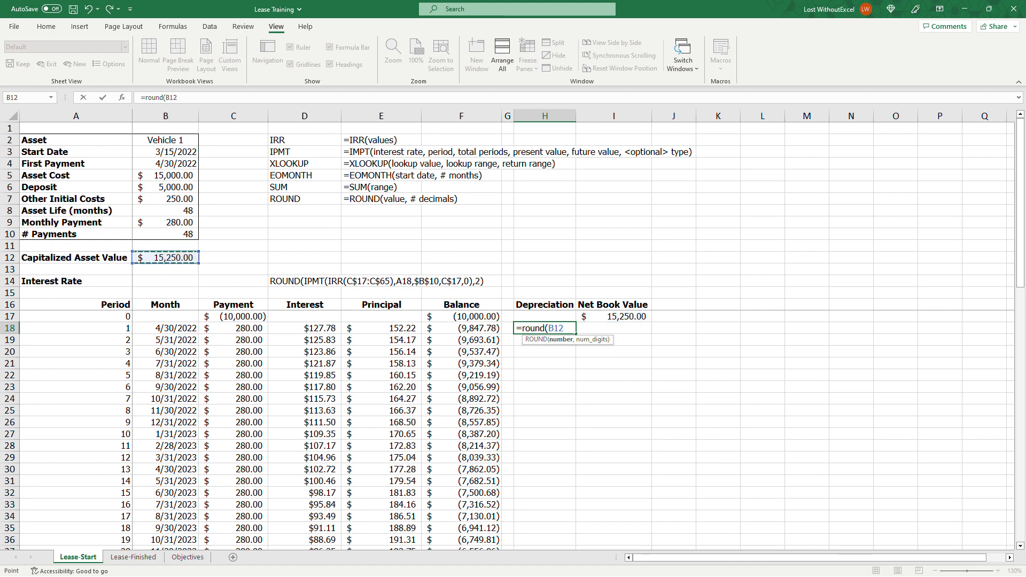
key("F4")
type("/")
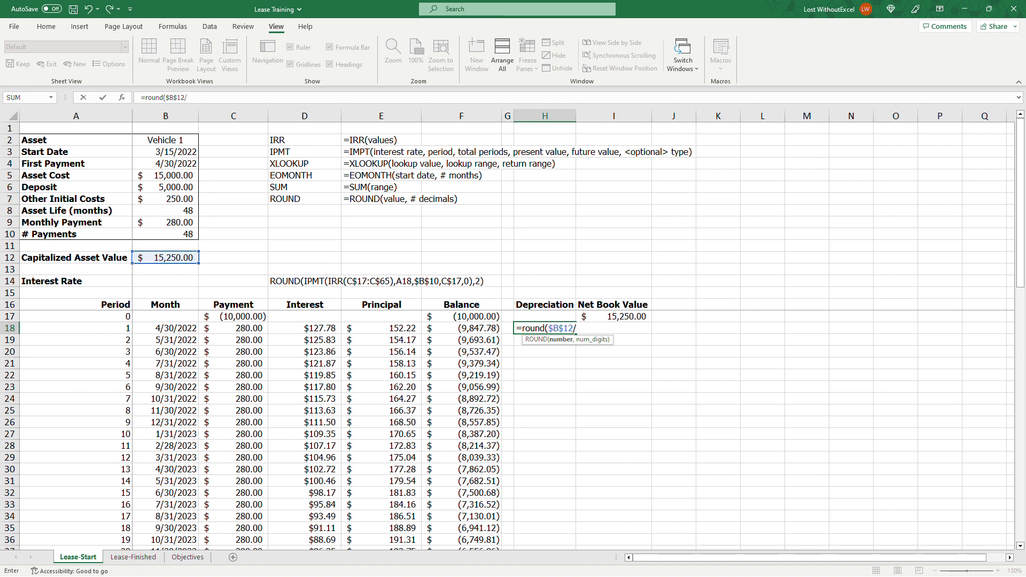
left_click(161, 211)
key("F4")
type(")")
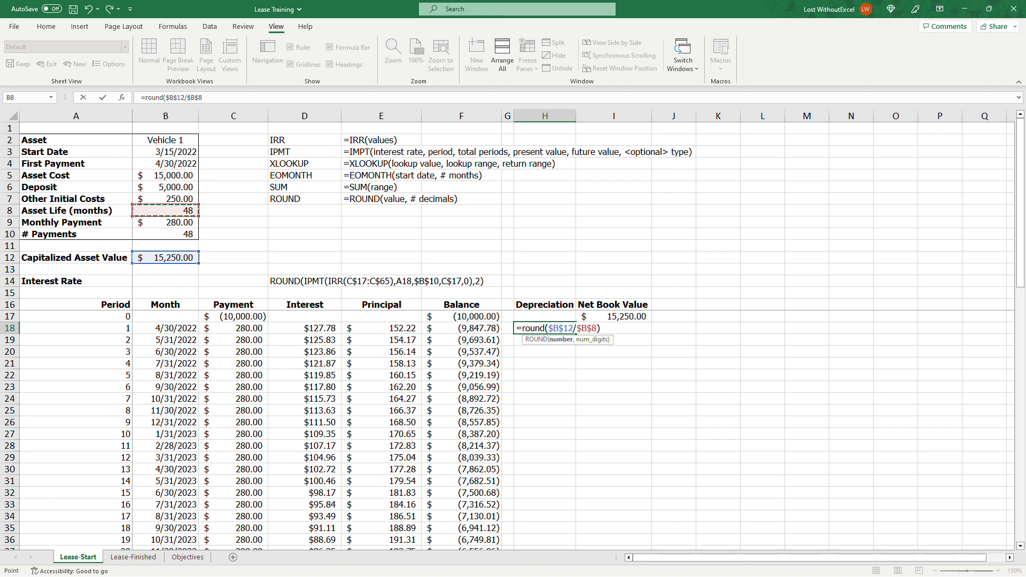
key("Return")
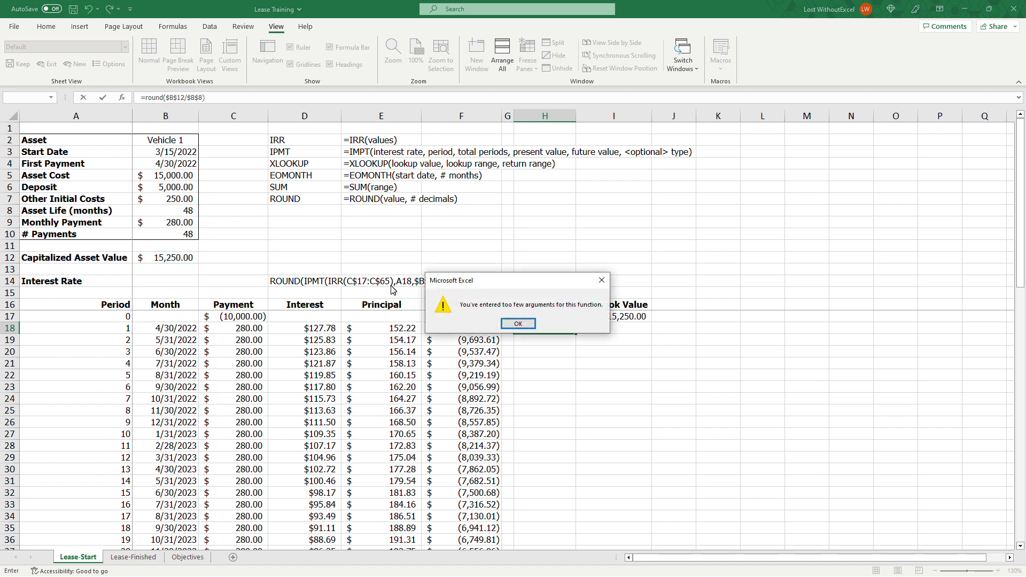
left_click(517, 324)
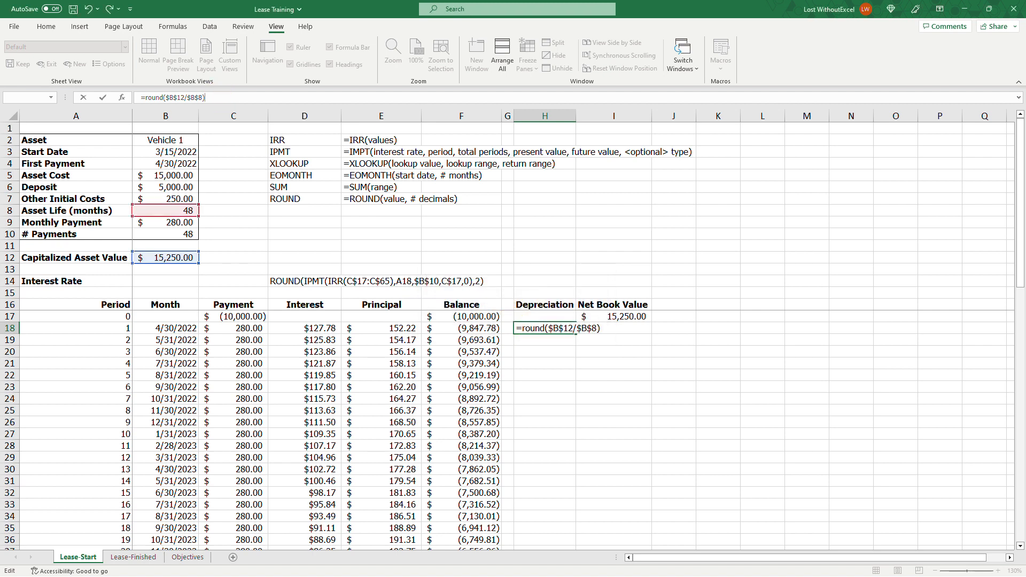
type(",2")
key("Return")
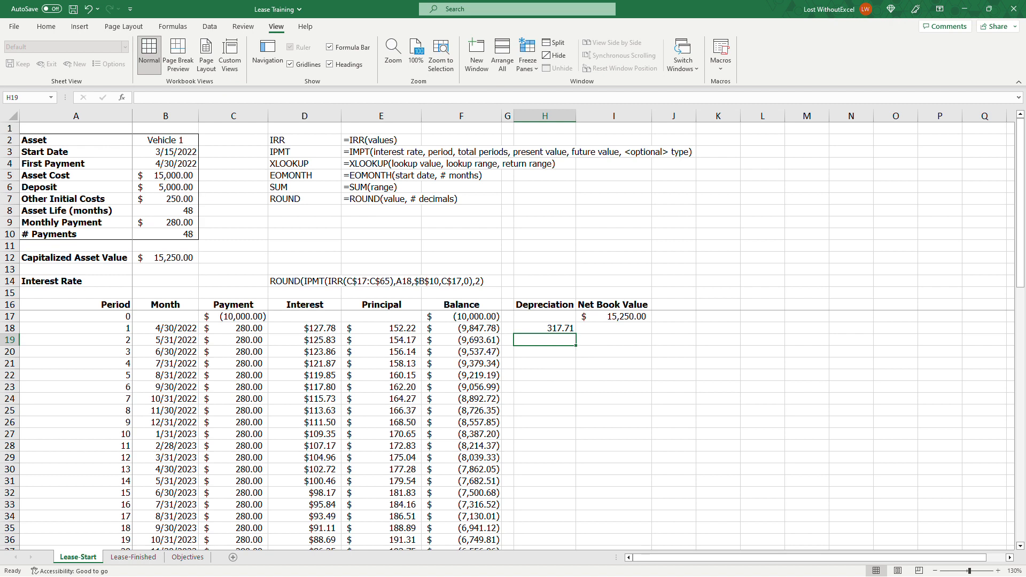
Apply the Accounting number format to the Depreciation cell H18
left_click(562, 325)
scroll(288, 68, "up", 6)
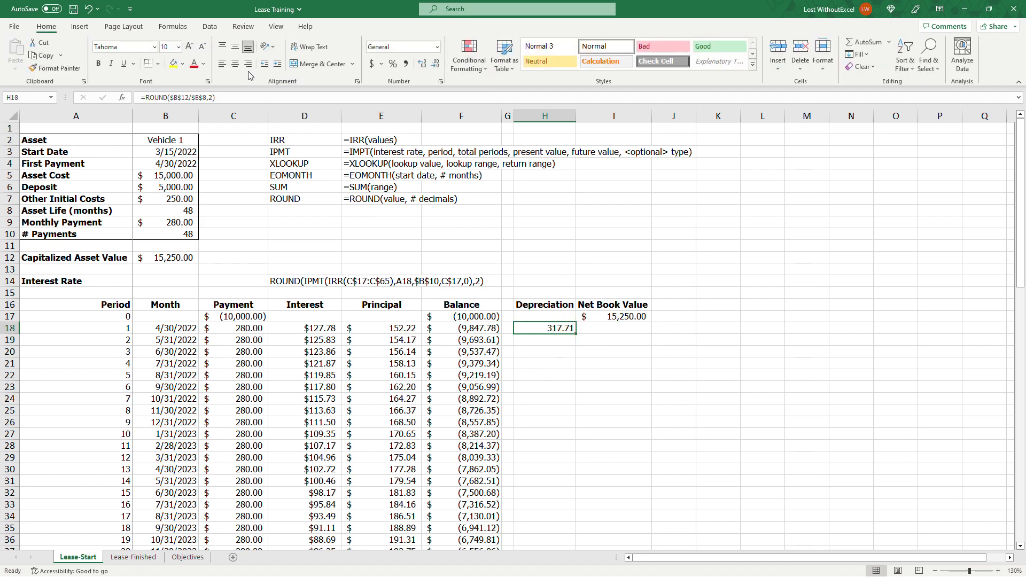
left_click(371, 64)
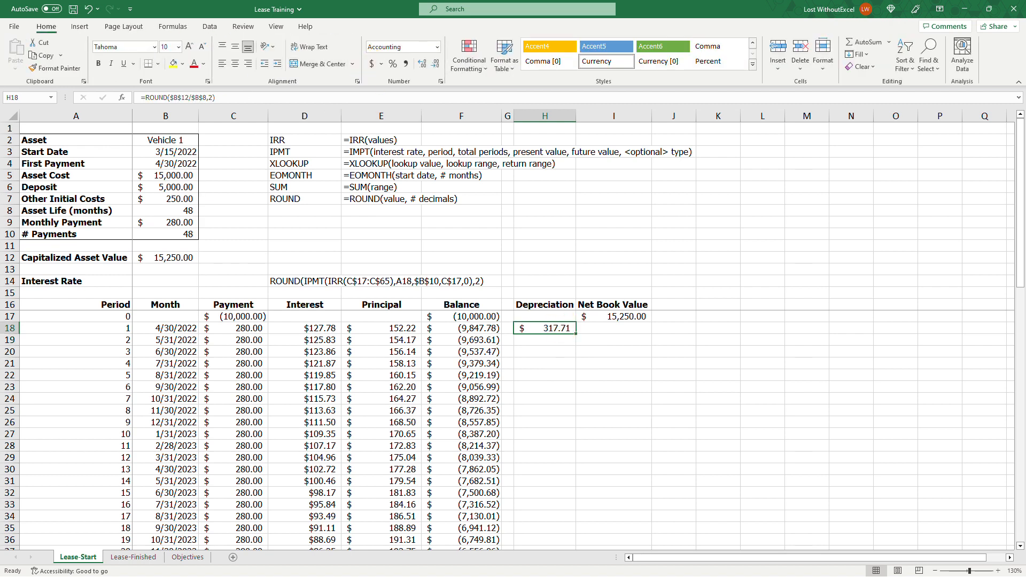
Calculate the period 1 Net Book Value in I18 as the prior Net Book Value minus Depreciation with =+I17-H18
left_click(610, 328)
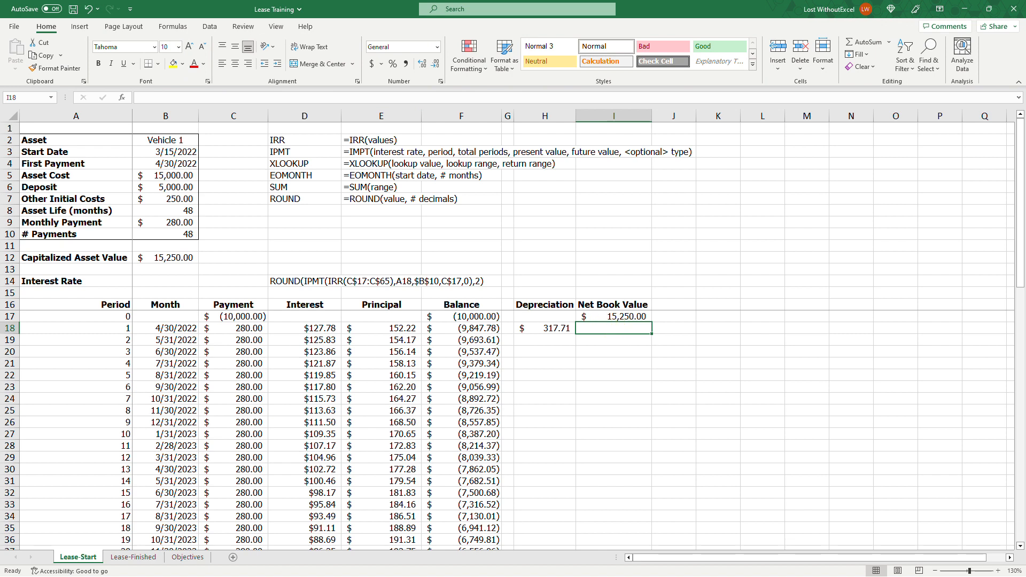
type("+")
key("Up")
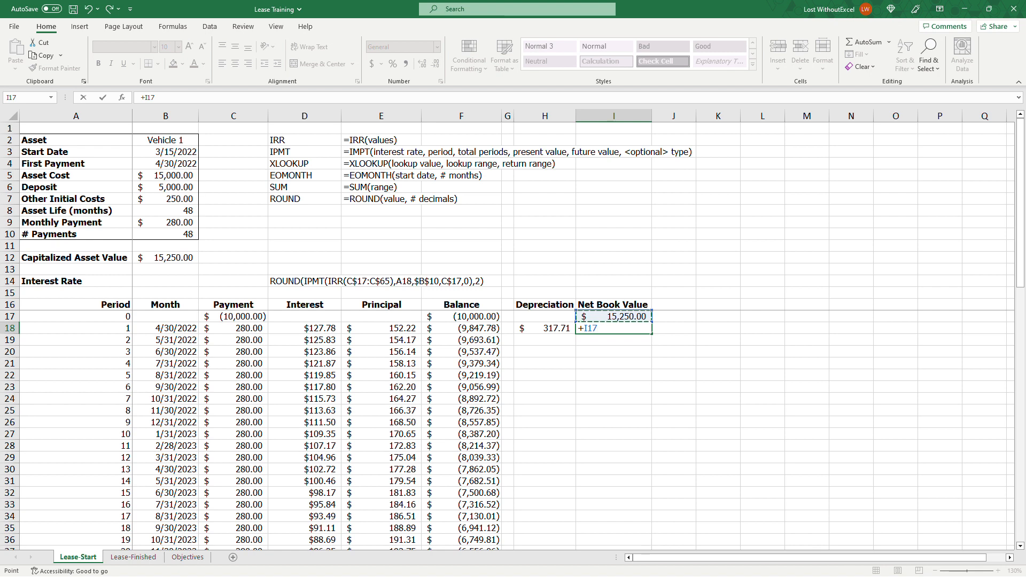
type("-")
key("Left")
key("Return")
Fill the Depreciation and Net Book Value formulas from H18:I18 down to period 48 in row 65, and check the last row
left_click_drag(551, 329, 604, 330)
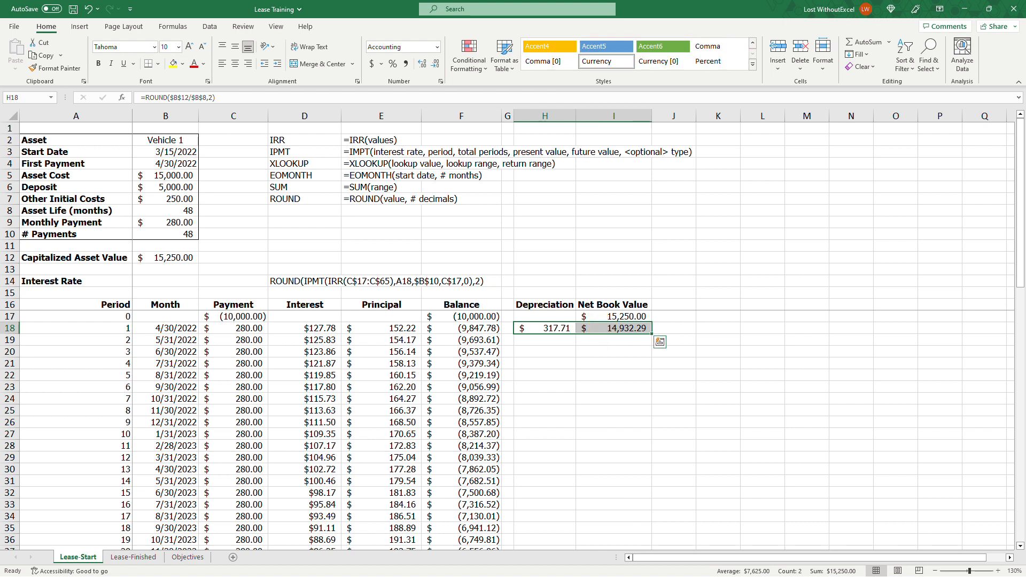
left_click_drag(651, 334, 626, 510)
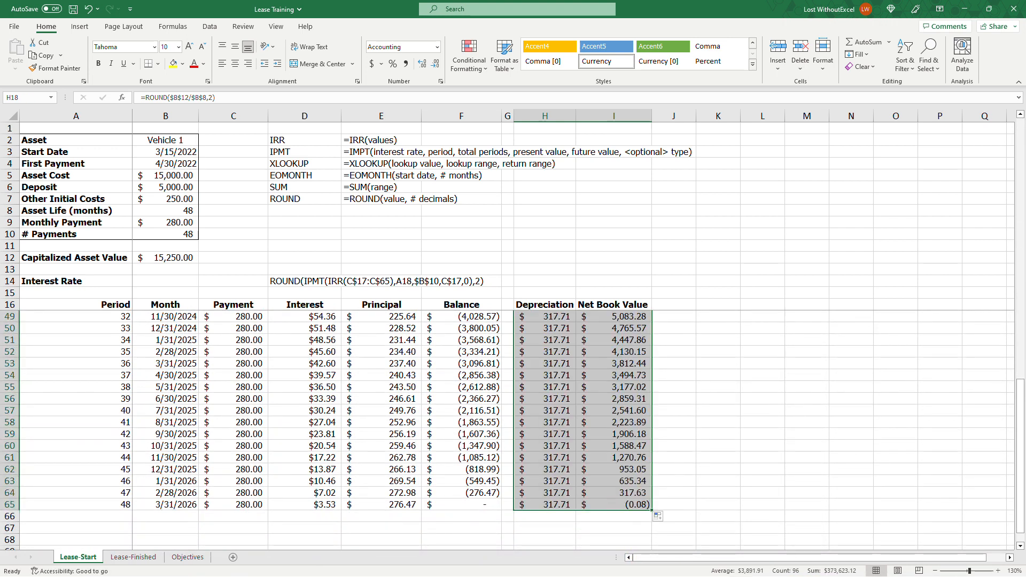
left_click(620, 505)
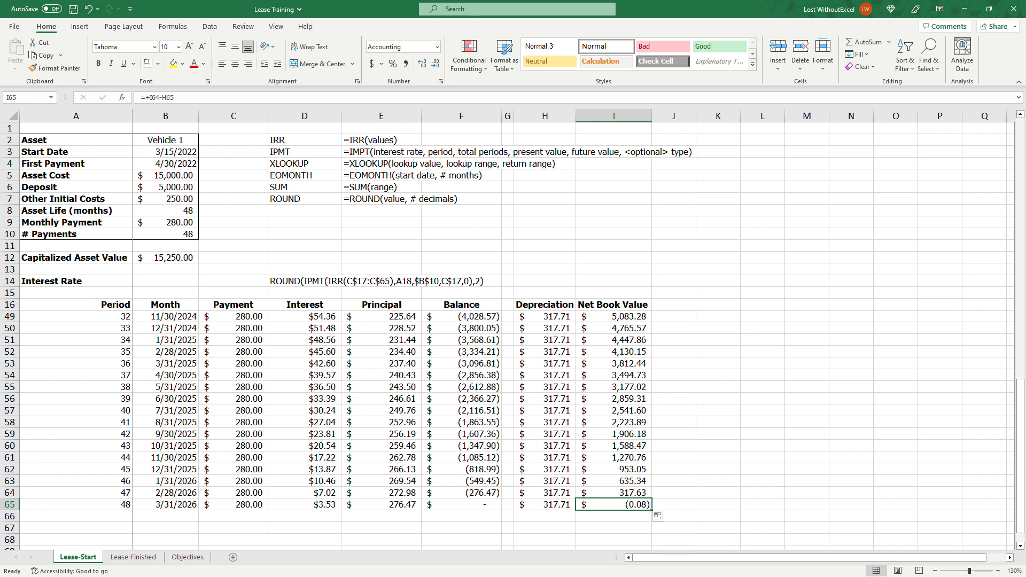
left_click(674, 504)
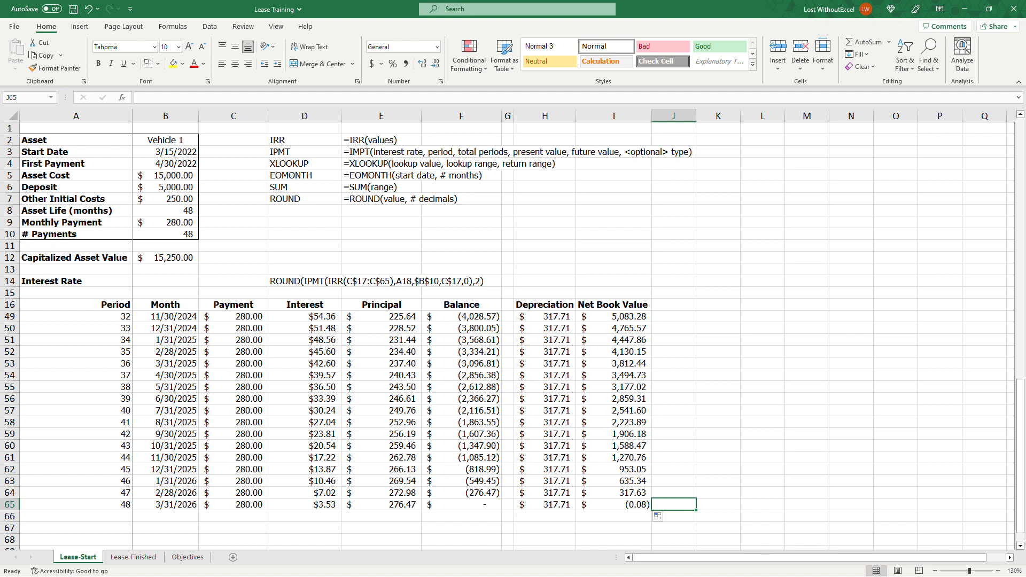
Test subtracting .08 from the period 48 Depreciation formula in H65, undo it, and recheck H18 and I65
left_click(563, 502)
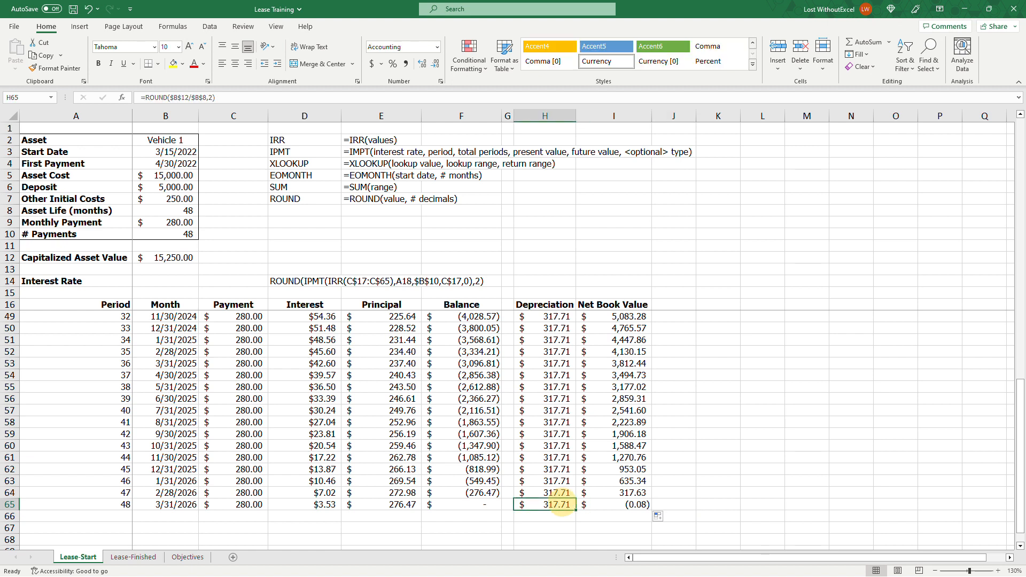
left_click(231, 97)
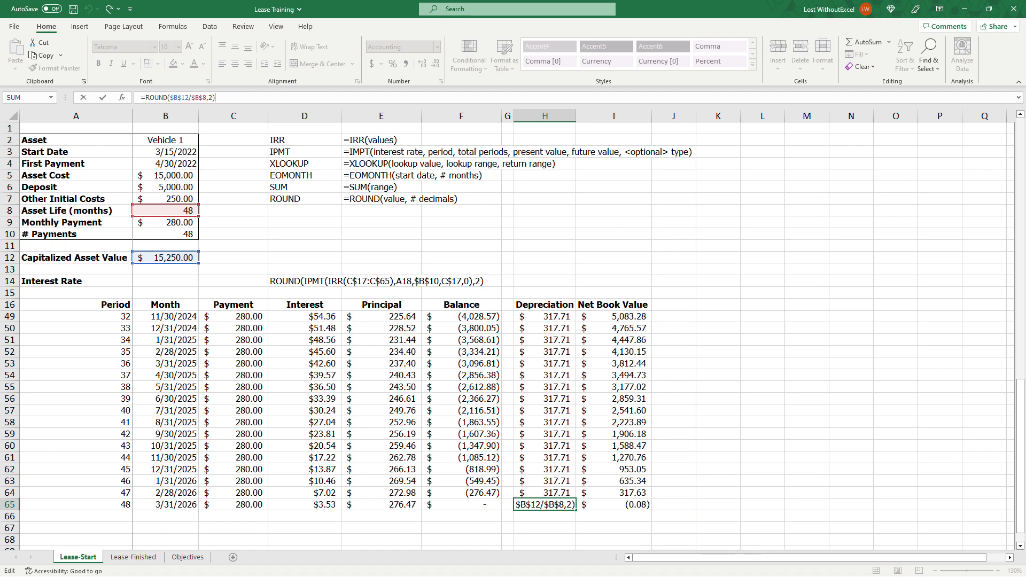
type("-.08")
key("Return")
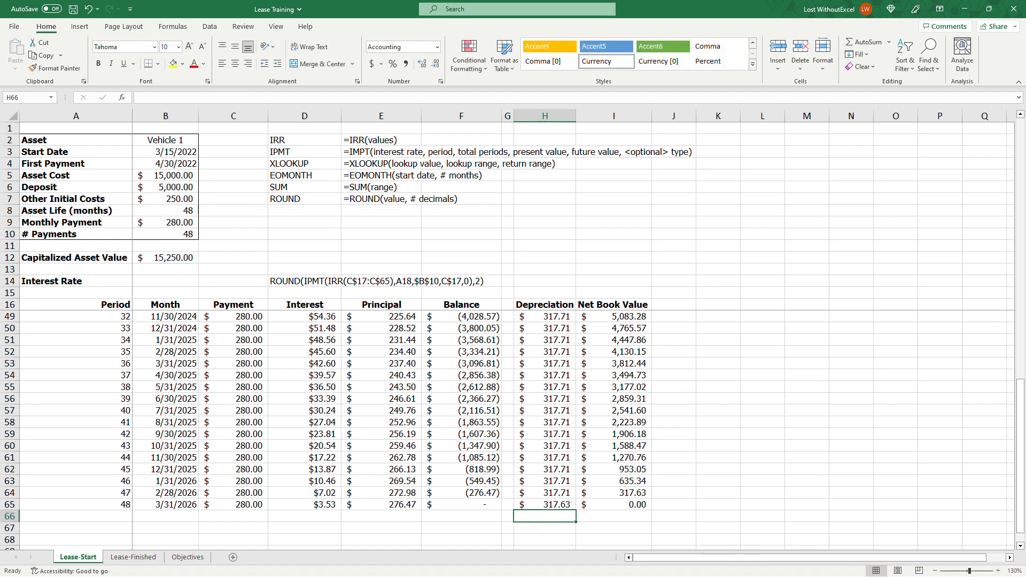
key("ctrl+z")
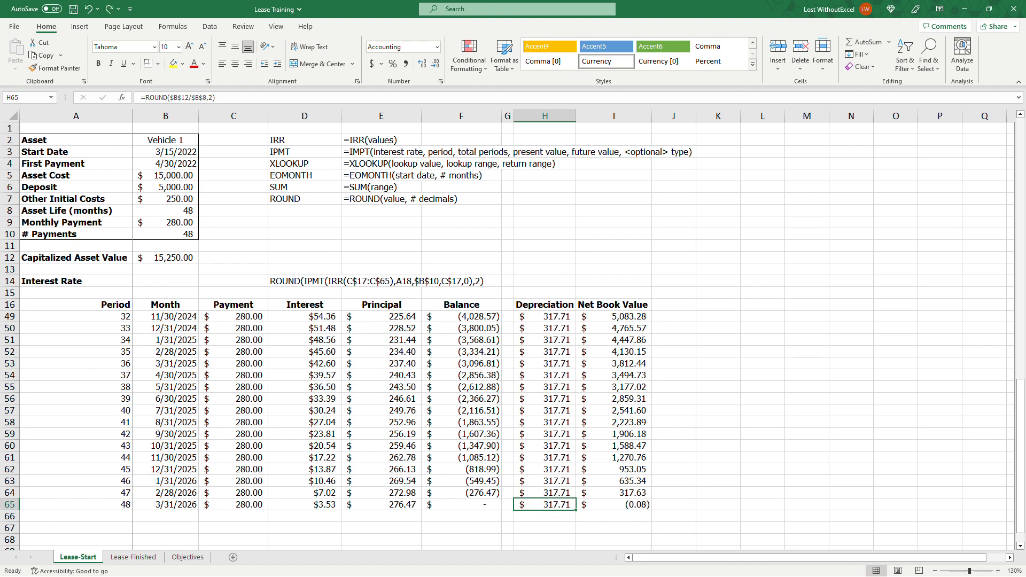
scroll(513, 428, "up", 11)
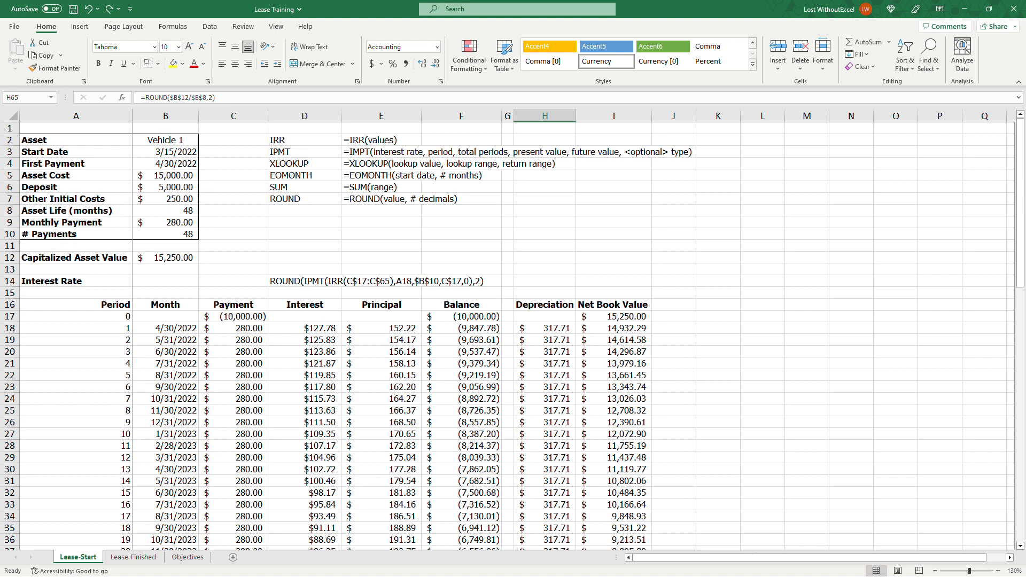
left_click(545, 328)
scroll(545, 328, "down", 13)
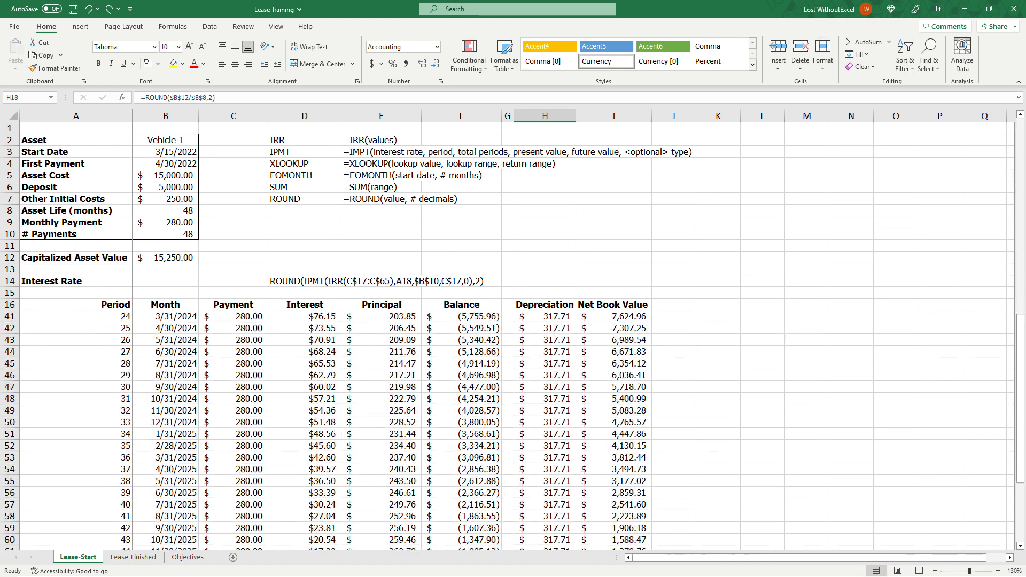
left_click(614, 422)
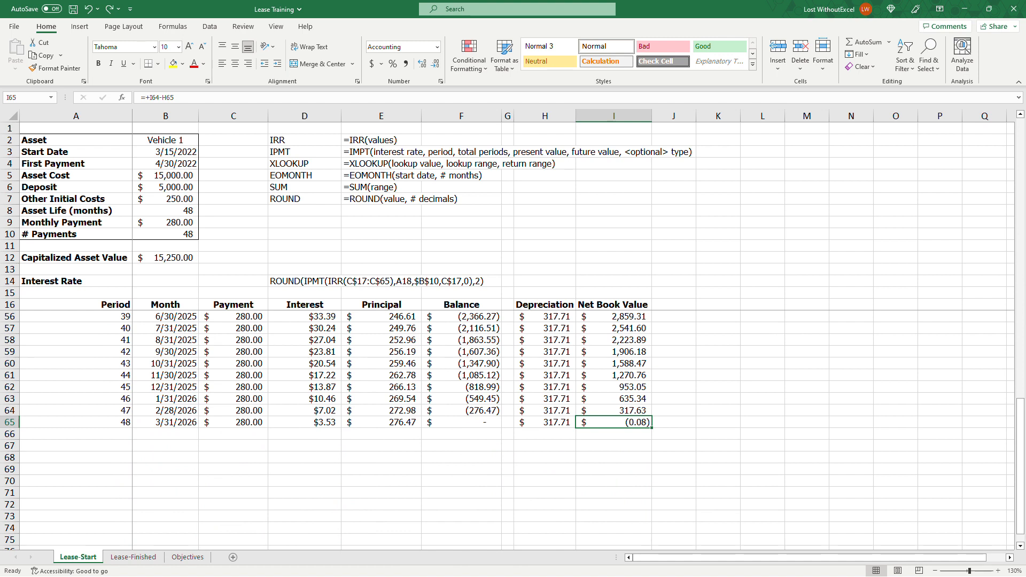
Delete the ROUND/IPMT formula note from D14 in the Interest Rate row
left_click_drag(74, 434, 622, 434)
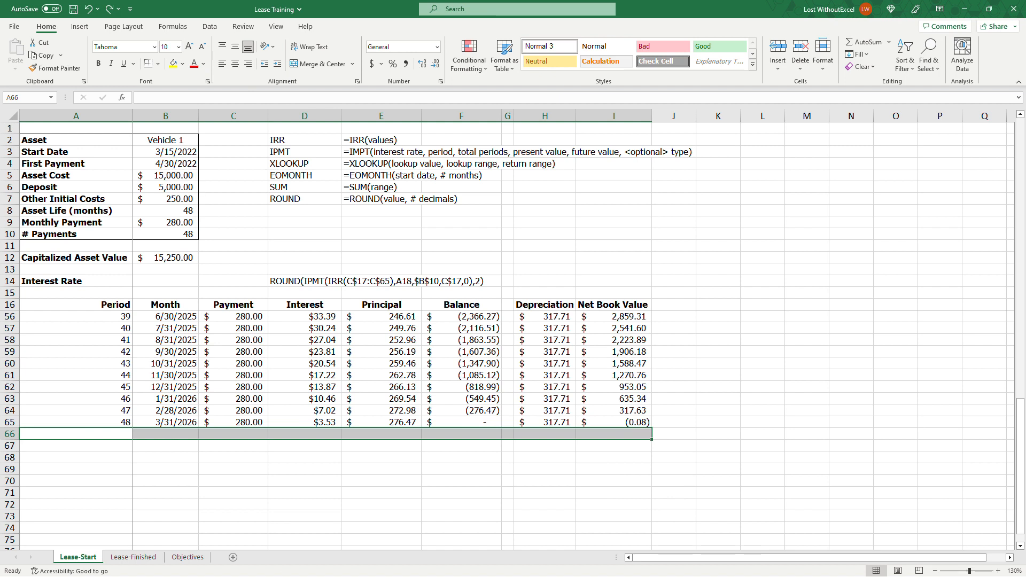
left_click(305, 281)
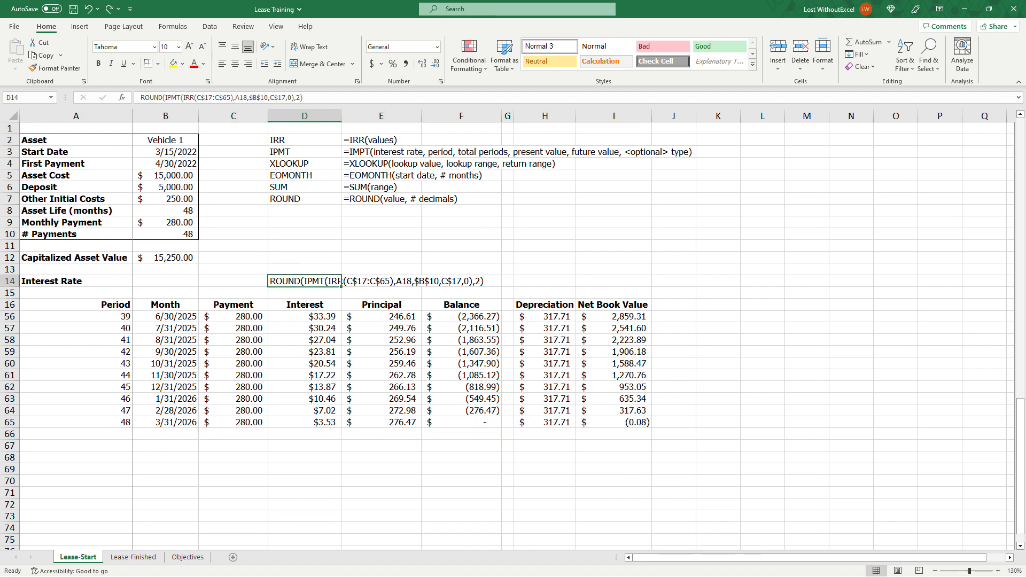
key("Delete")
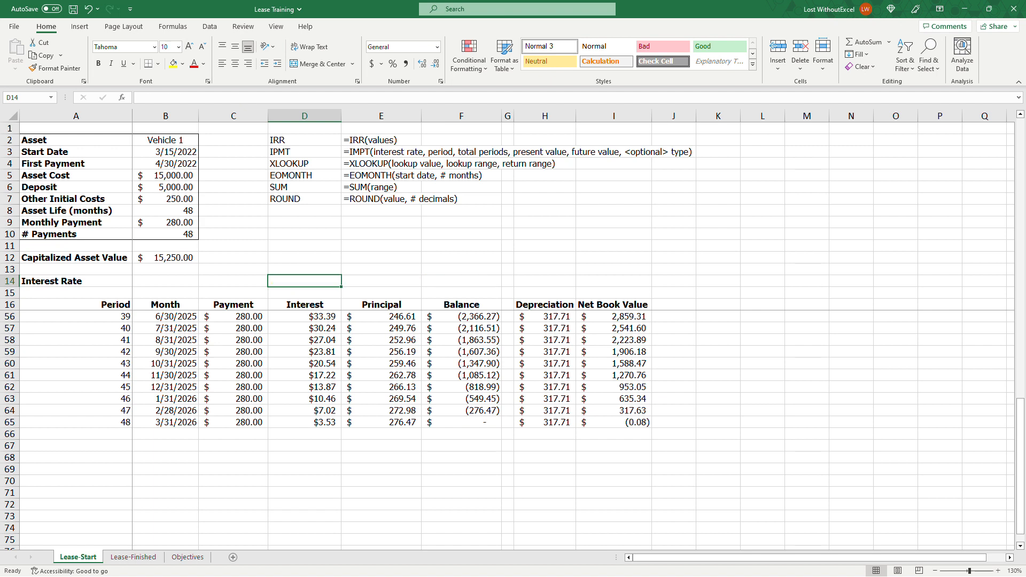
Add a top border to A66:I66 directly below the last schedule row
left_click_drag(75, 434, 629, 436)
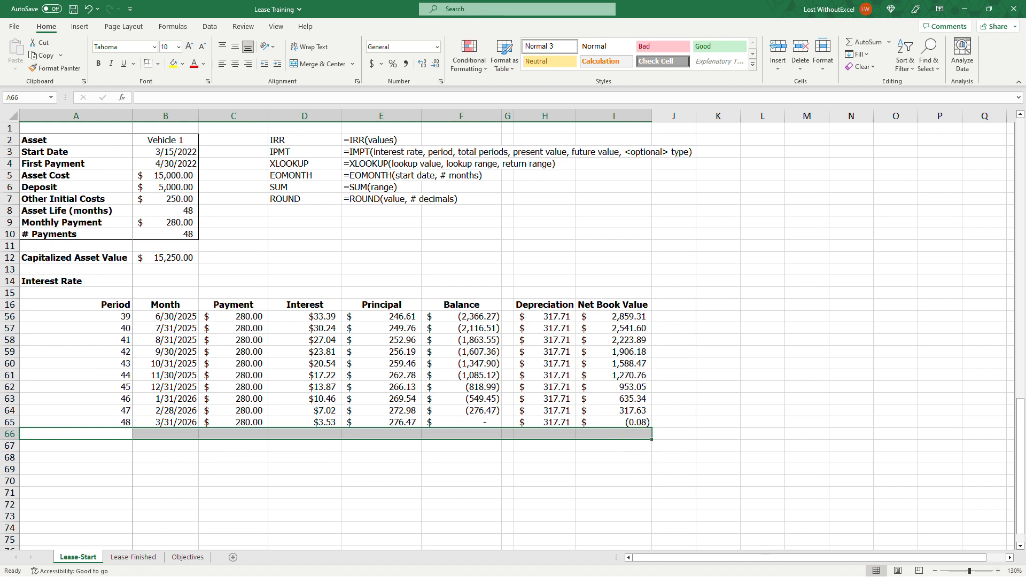
left_click(157, 63)
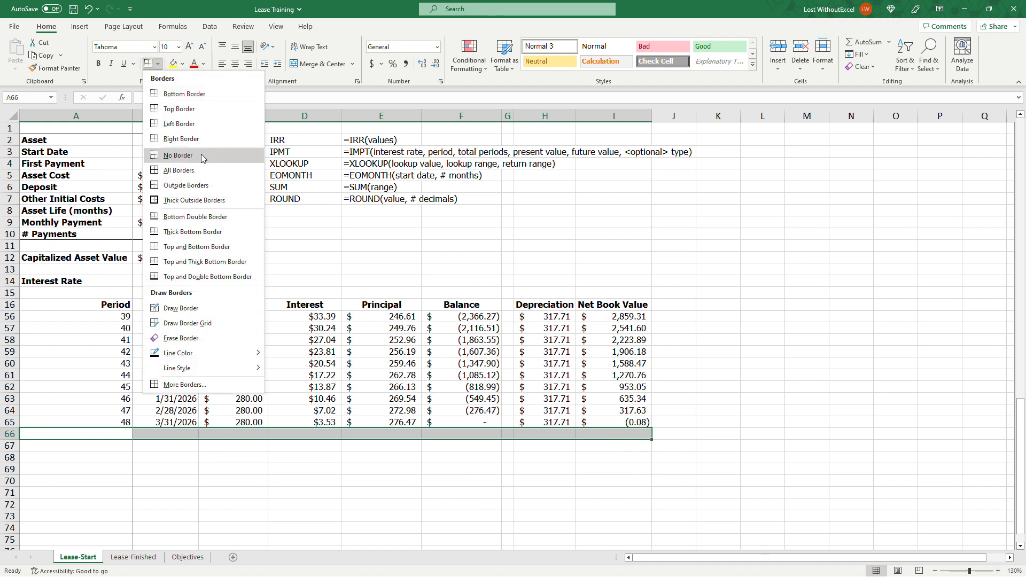
left_click(201, 110)
Label the totals row "Total" in A66 and make all of row 66 bold
left_click(106, 434)
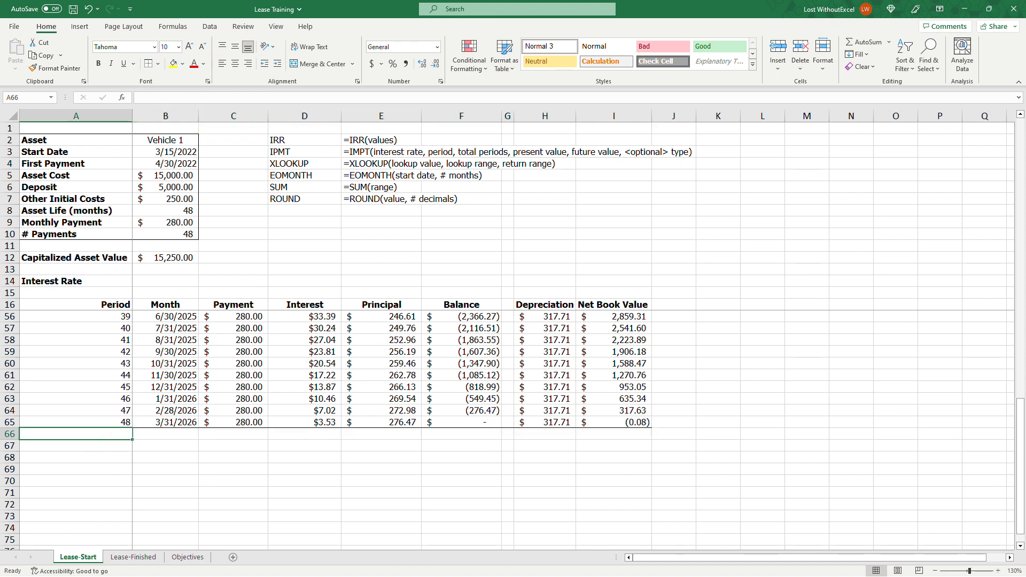
type("Total")
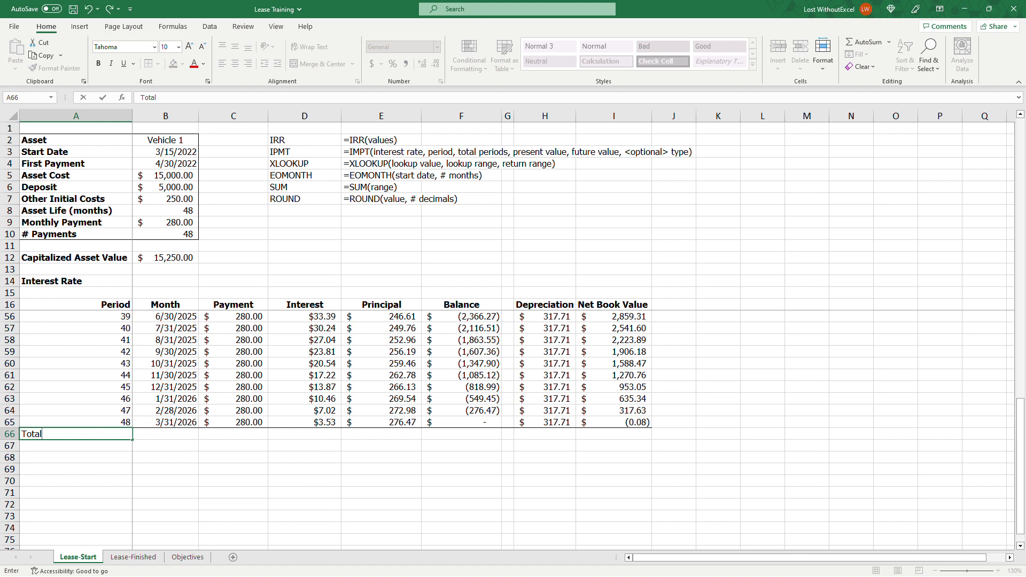
key("Tab")
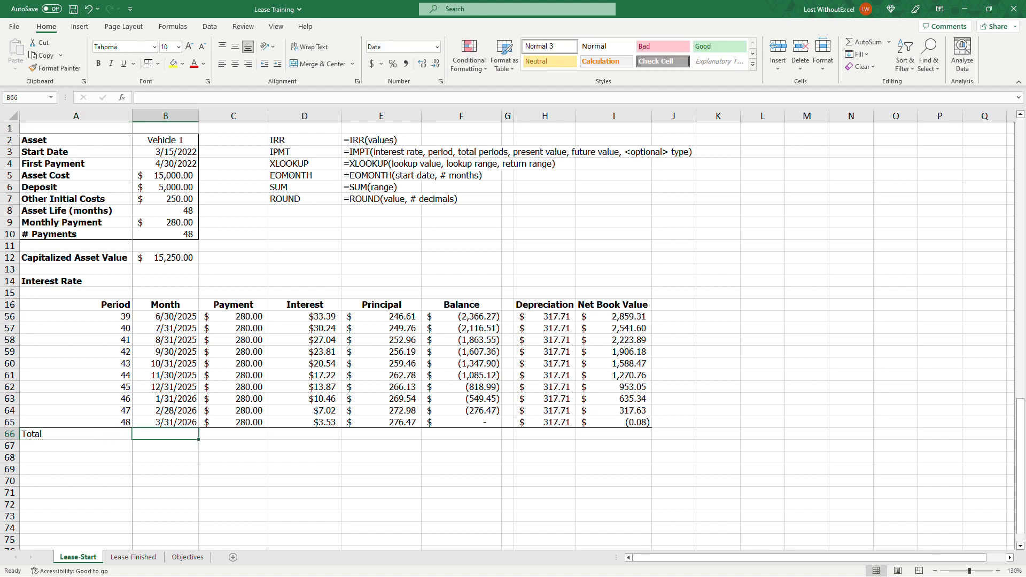
left_click(14, 434)
key("ctrl+b")
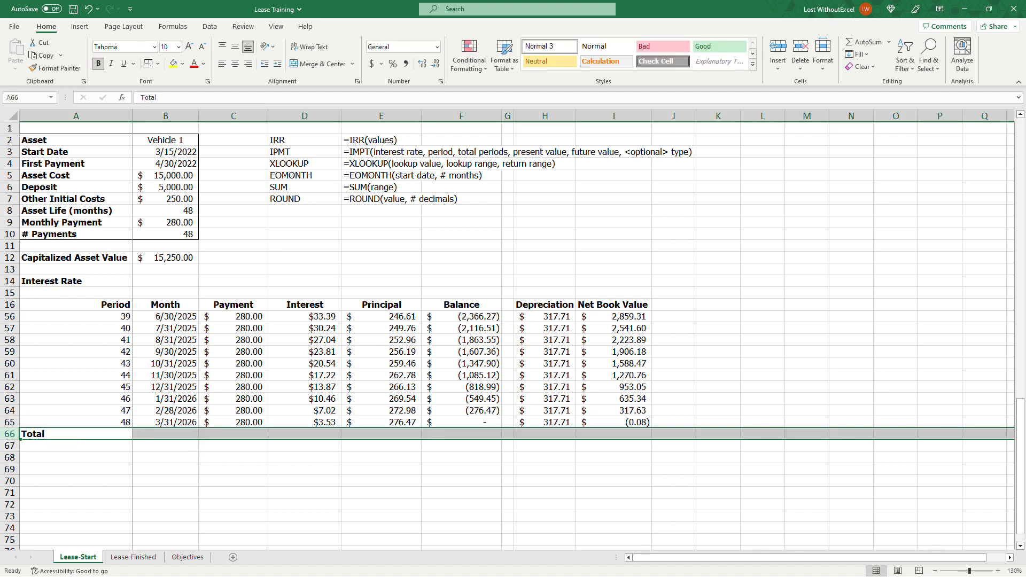
Total the Payment column in C66 with =SUM(C18:C65) and fill the formula across to the Interest and Principal totals in D66:E66
left_click(259, 434)
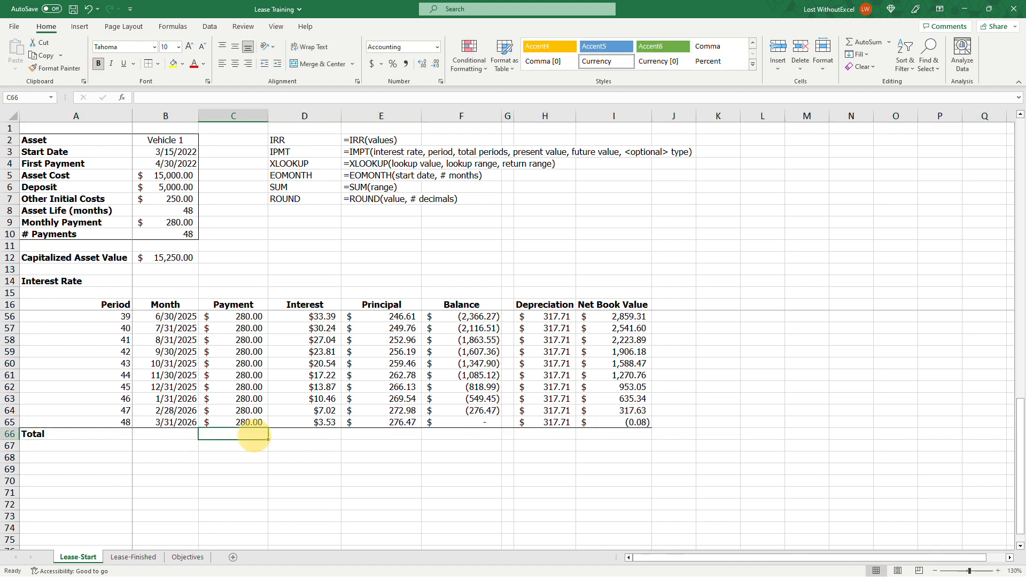
left_click(874, 40)
scroll(481, 428, "up", 13)
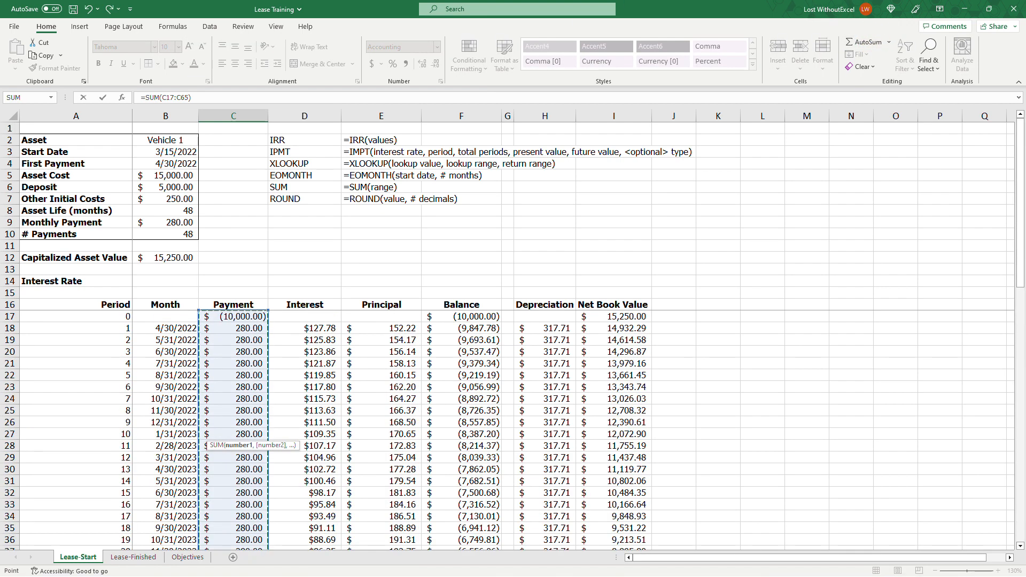
key("Return")
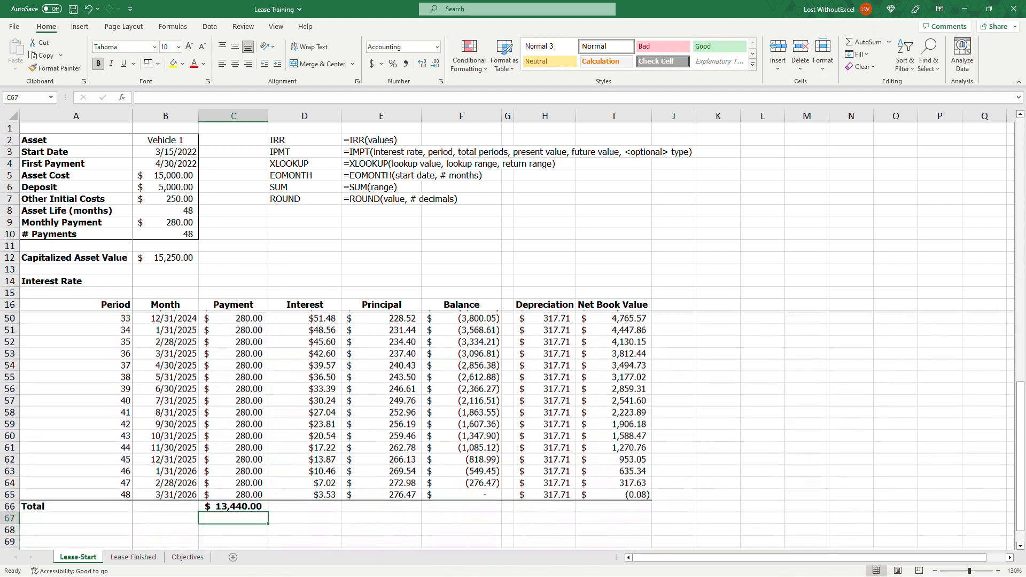
key("Up")
left_click_drag(267, 499, 419, 496)
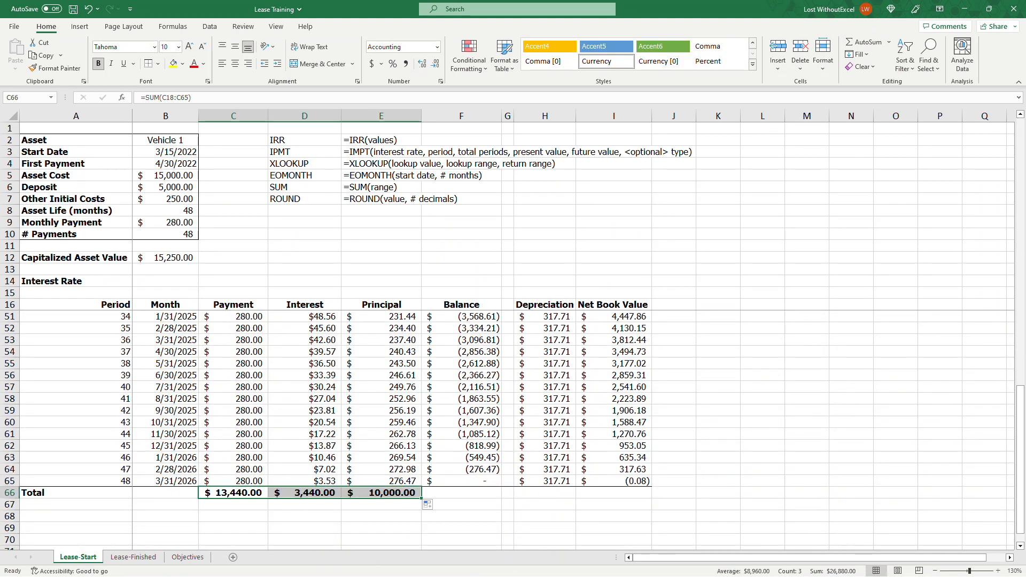
left_click(309, 493)
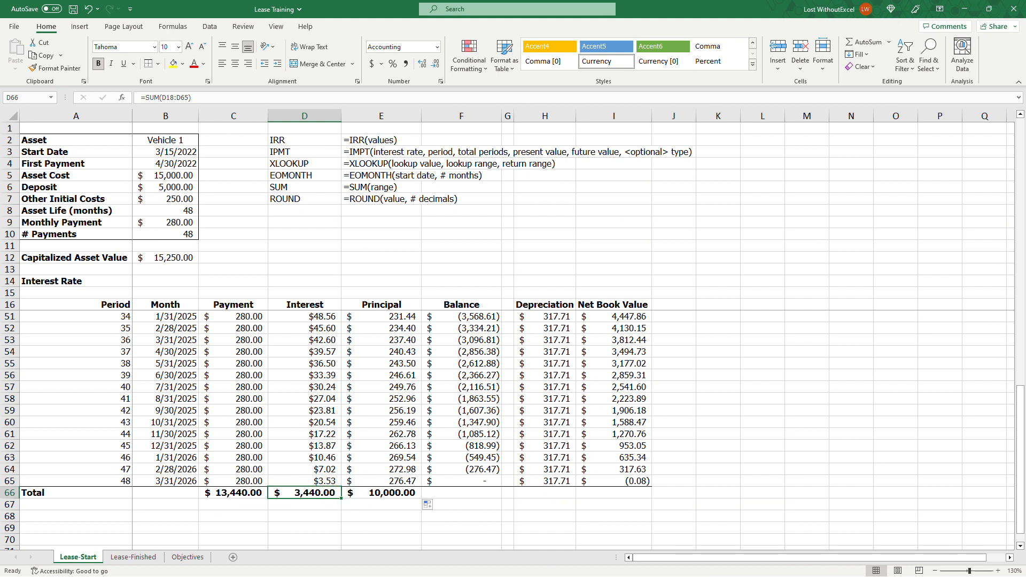
Copy the Principal total formula from E66 into the Depreciation total cell H66 and autofit column H
left_click(399, 492)
key("ctrl+c")
left_click(553, 495)
key("ctrl+v")
double_click(576, 116)
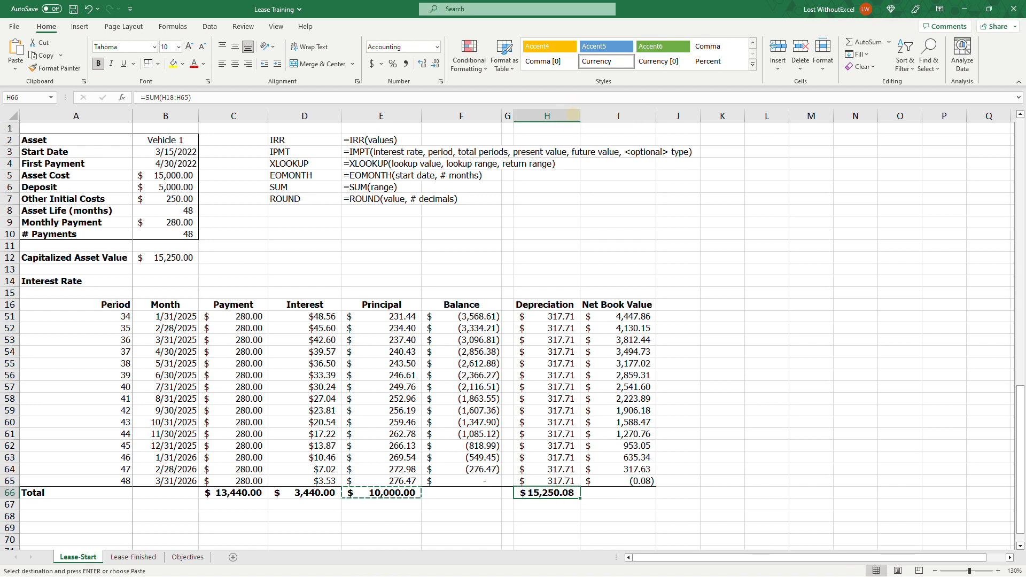
Review how the Interest column formulas, such as D52, embed the rate, alongside the Interest Rate cell B14 and the header area
left_click(617, 505)
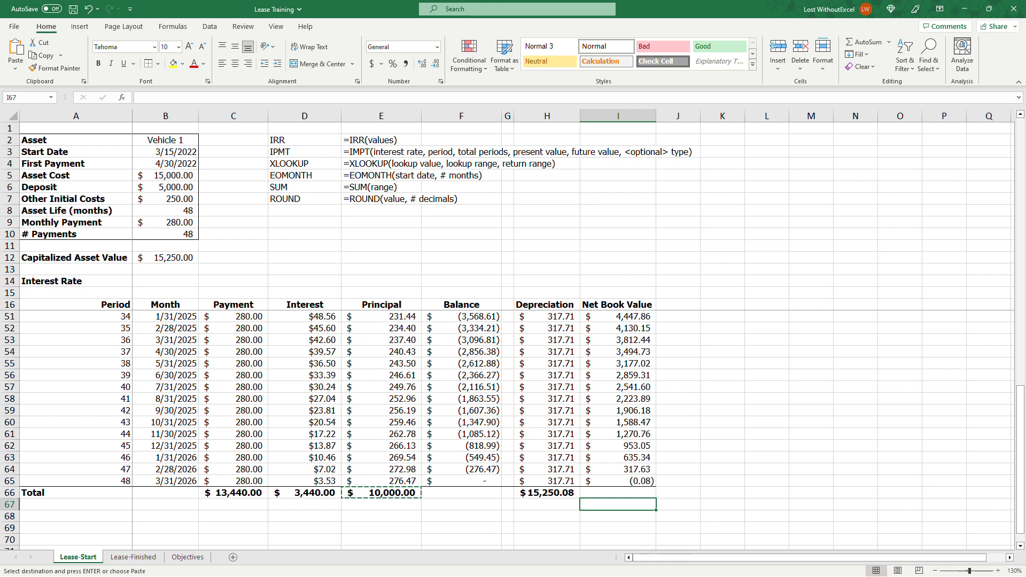
left_click(166, 281)
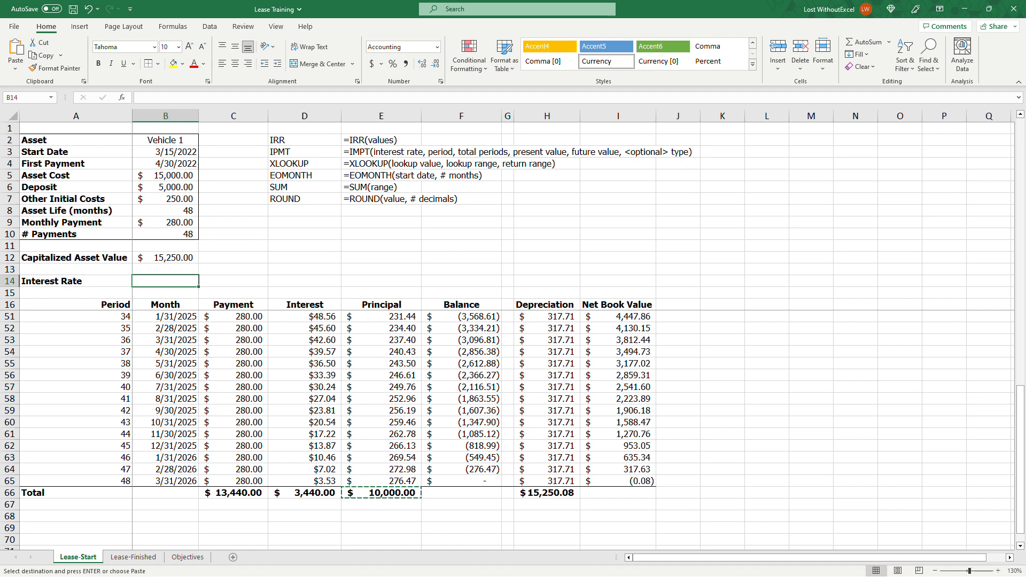
left_click(318, 327)
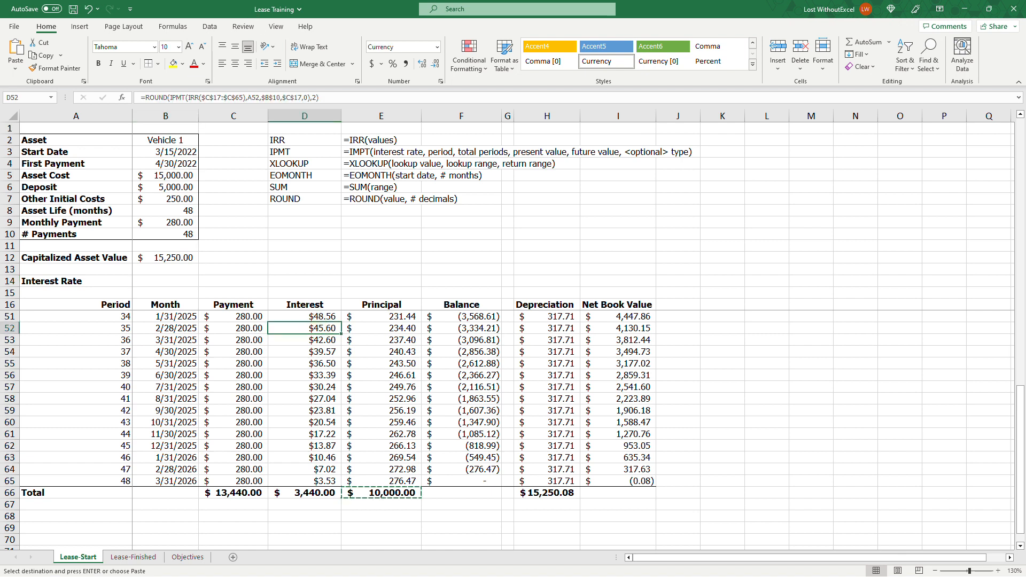
scroll(319, 321, "up", 17)
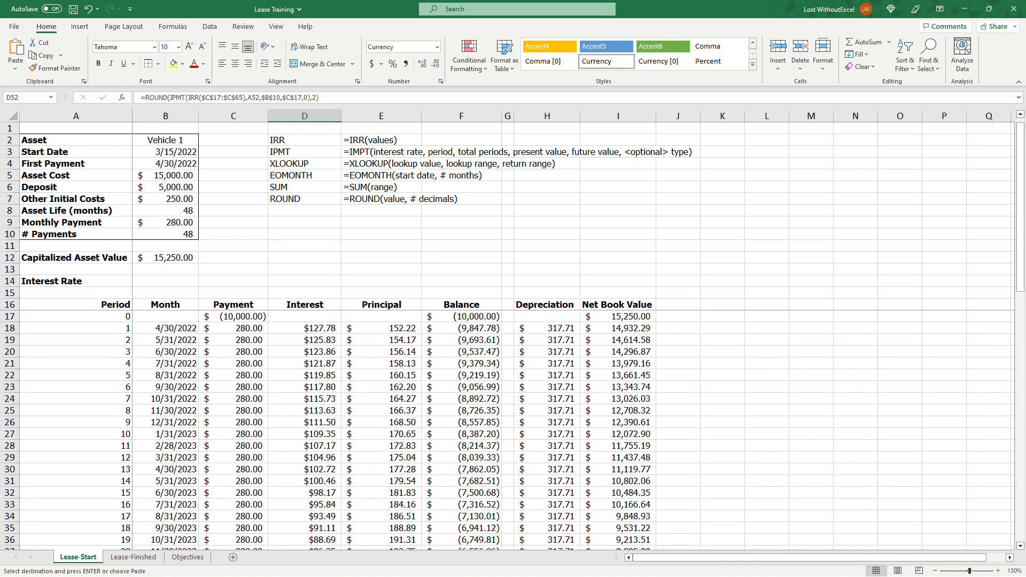
left_click_drag(319, 328, 319, 420)
left_click(347, 279)
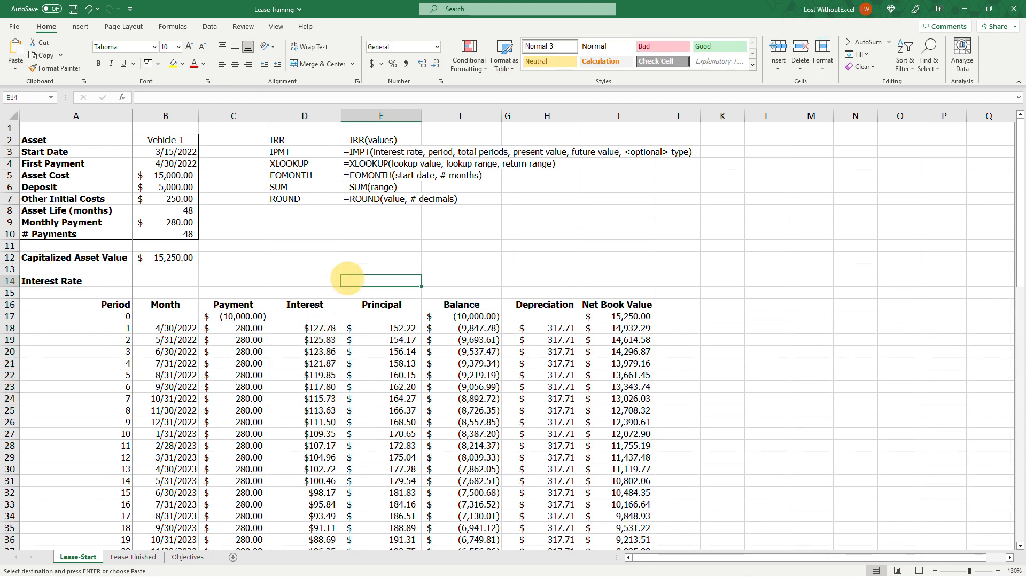
left_click(166, 279)
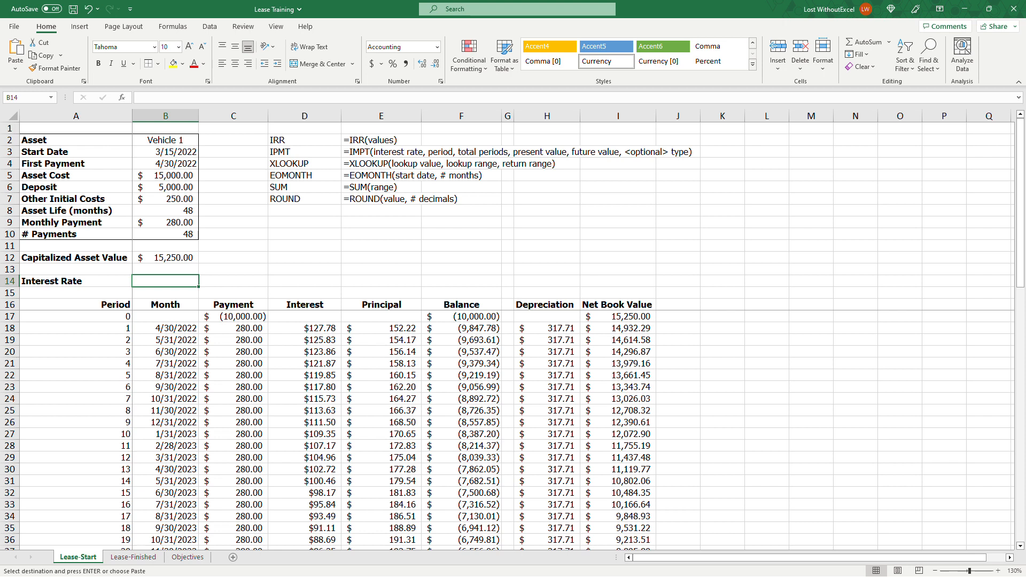
left_click_drag(80, 129, 452, 286)
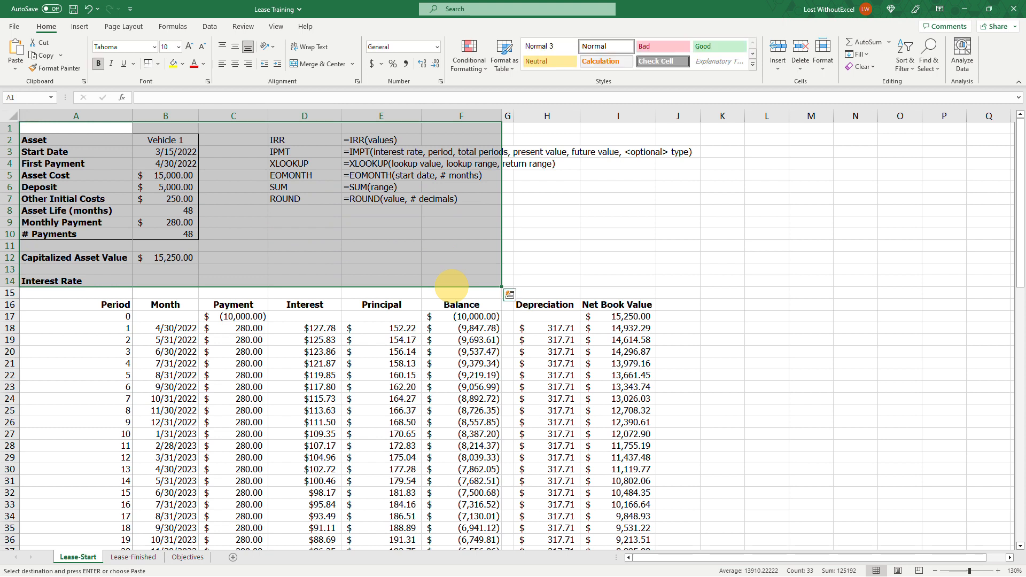
Calculate the interest rate in B14 with =IRR(C17:C65), covering the Payment column from period 0 to 48
left_click(155, 281)
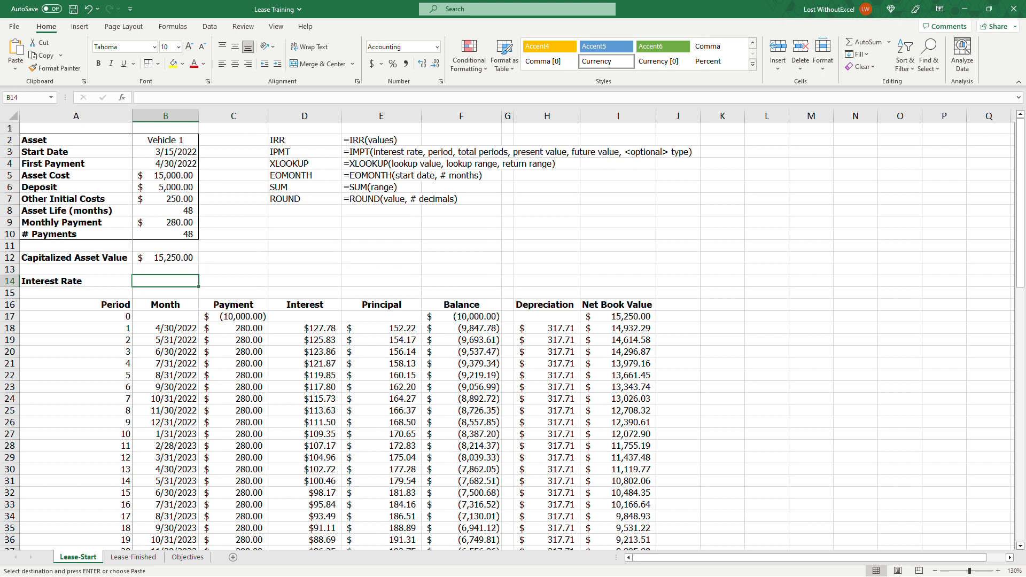
type("=irr(")
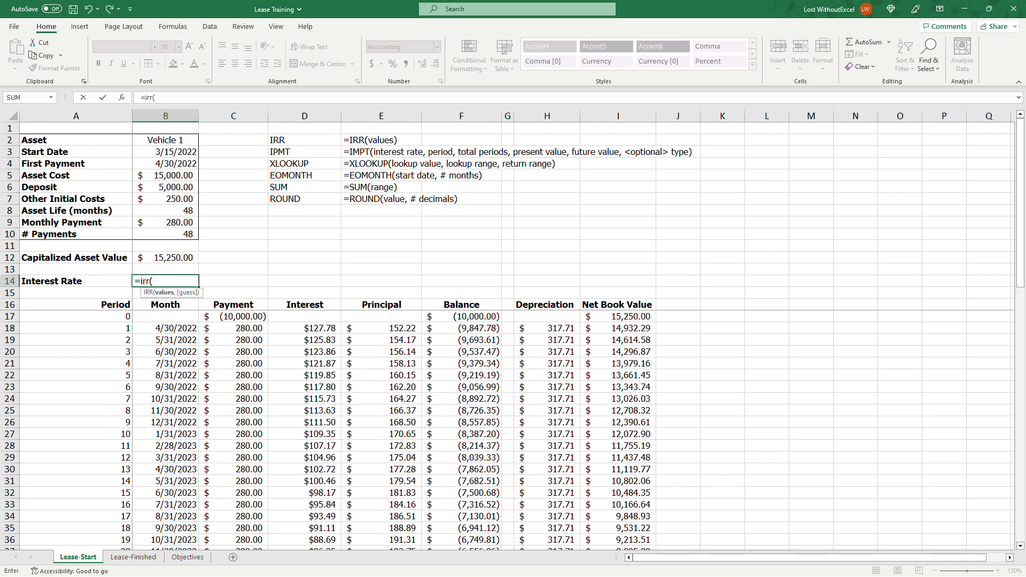
left_click(233, 316)
scroll(233, 316, "down", 12)
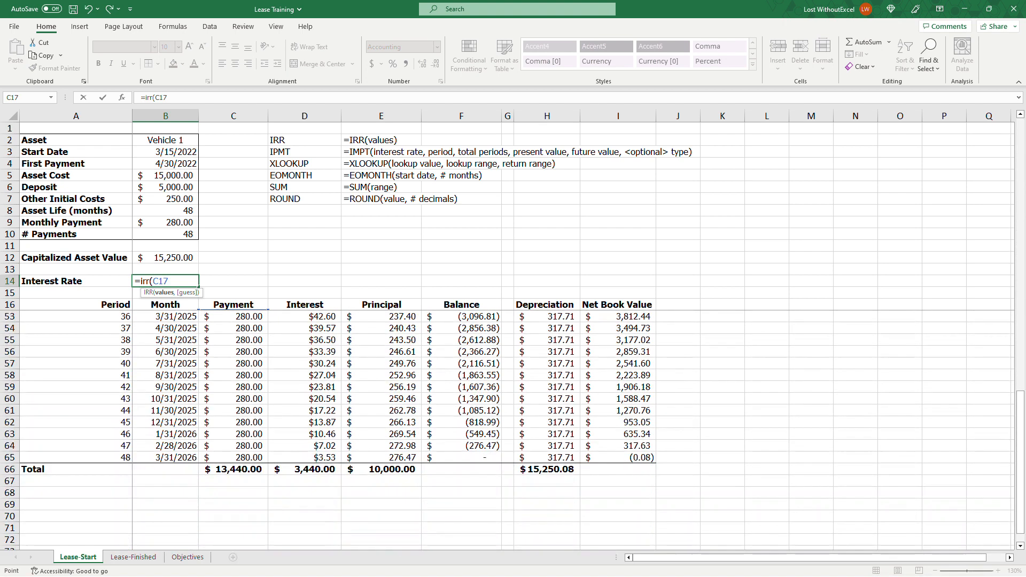
left_click(233, 457, "shift")
type(")")
key("Return")
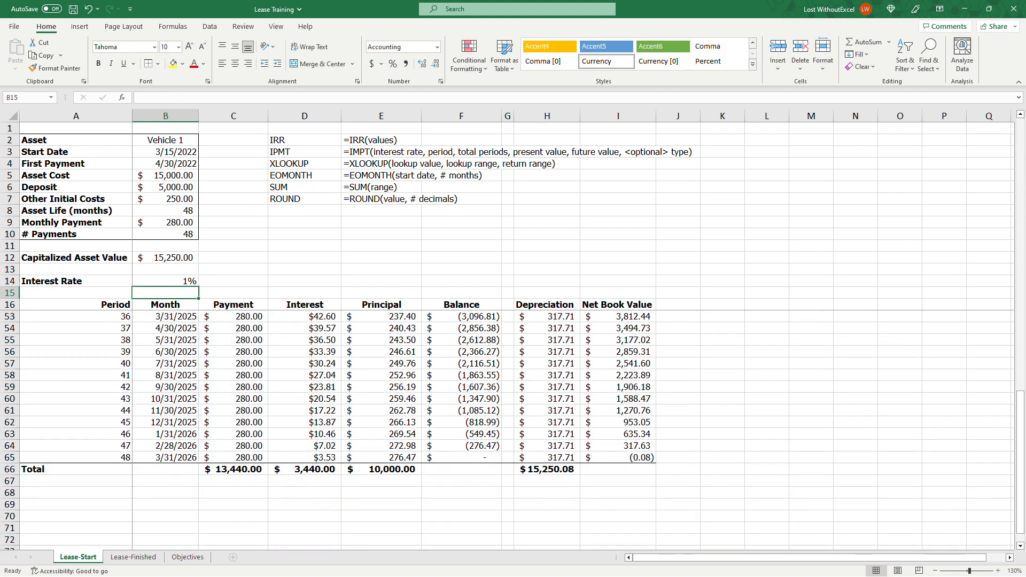
Annualize the Interest Rate formula in B14 by multiplying it by 12, and display the percentage with two decimals
left_click(164, 282)
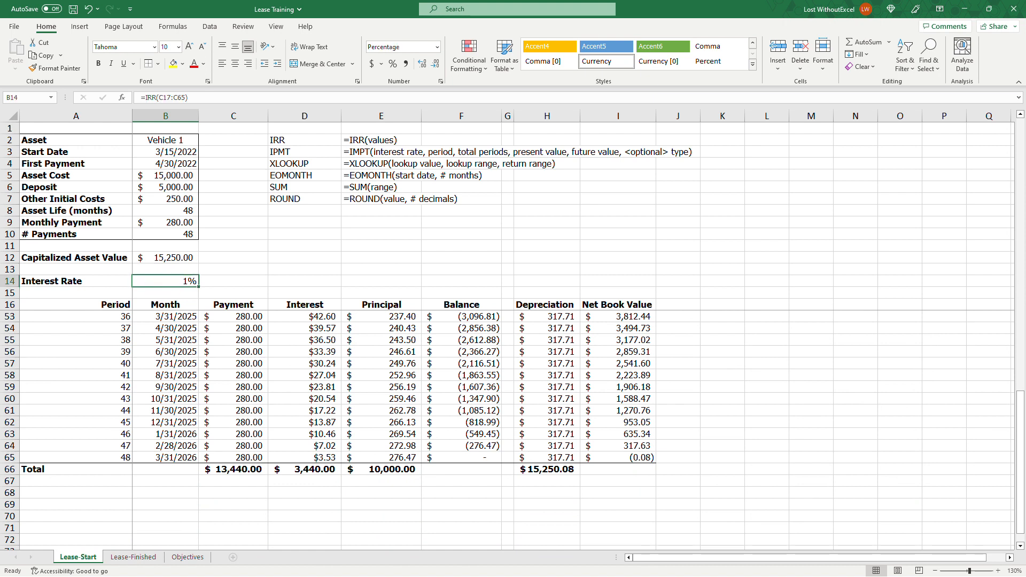
key("F2")
type("*12")
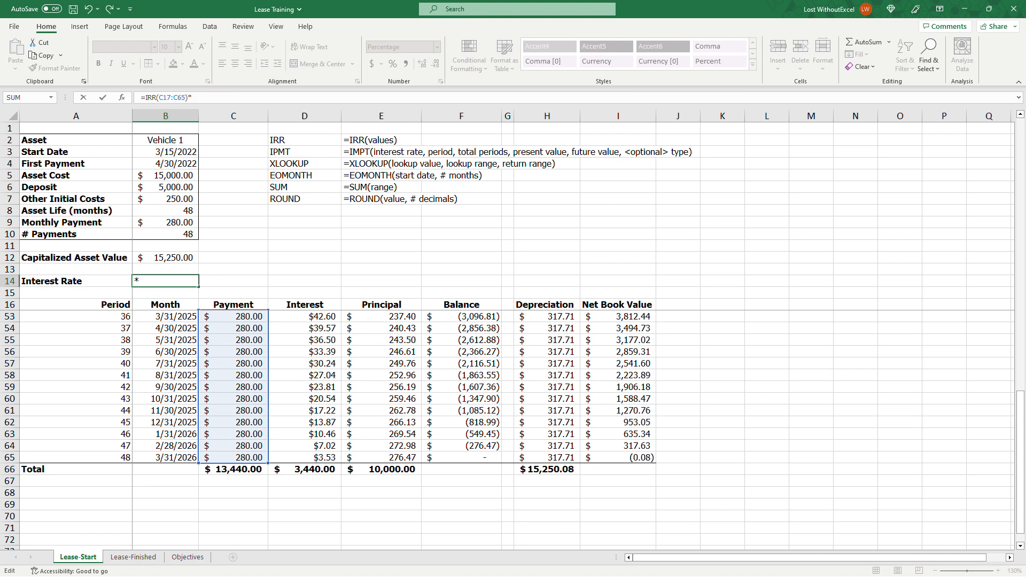
key("Return")
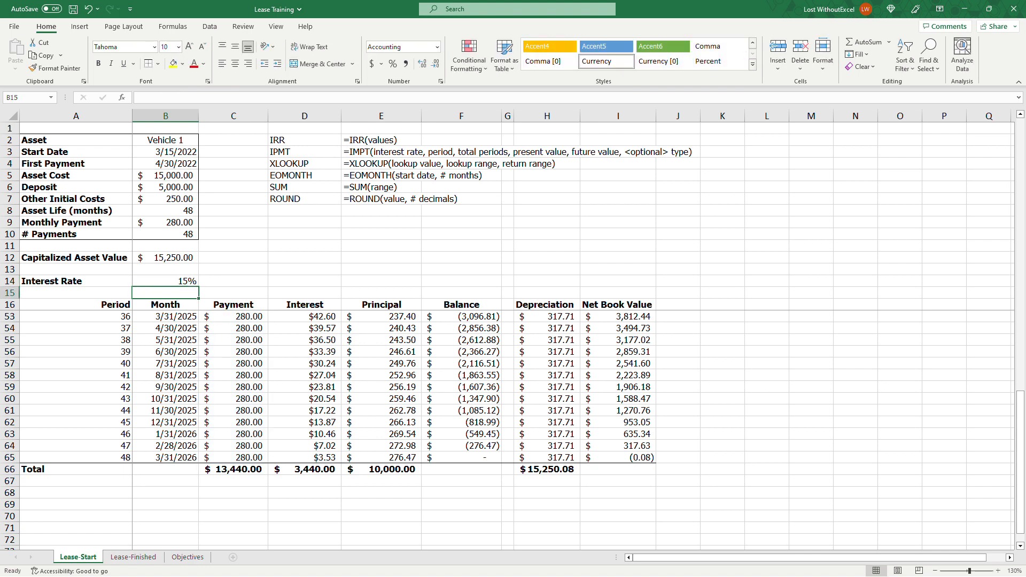
key("Up")
left_click(422, 64)
left_click(422, 64)
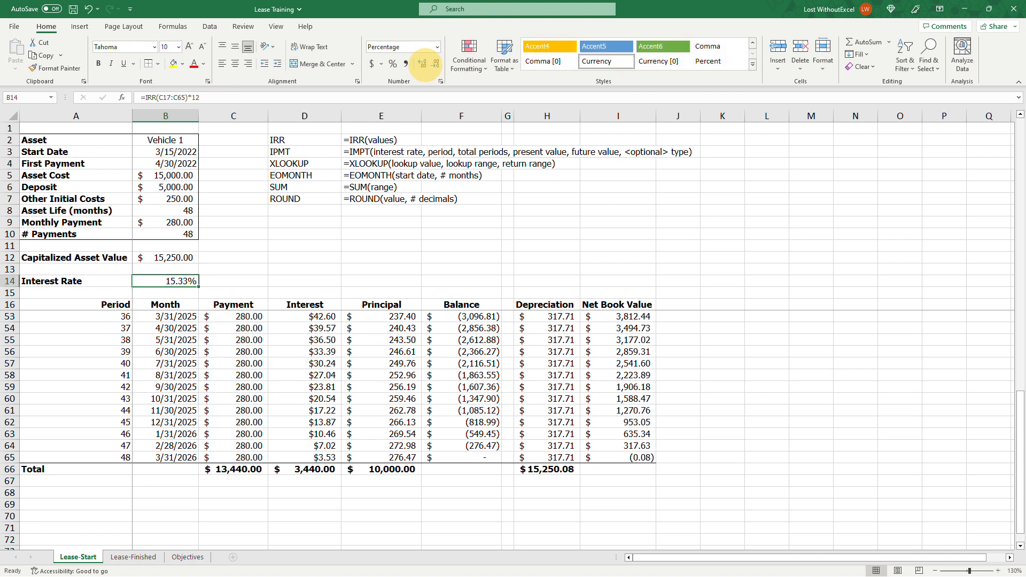
left_click(370, 268)
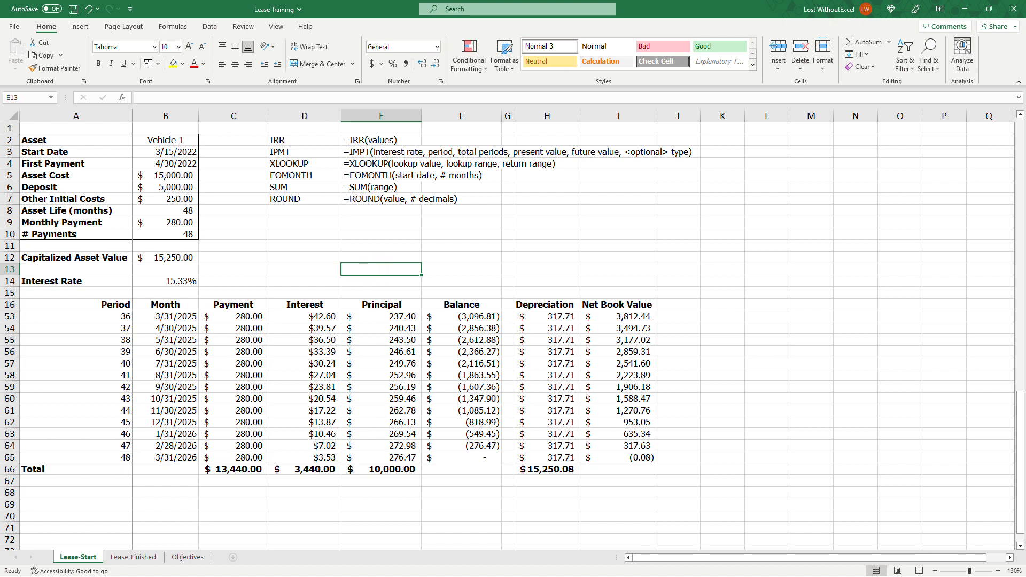
left_click(162, 280)
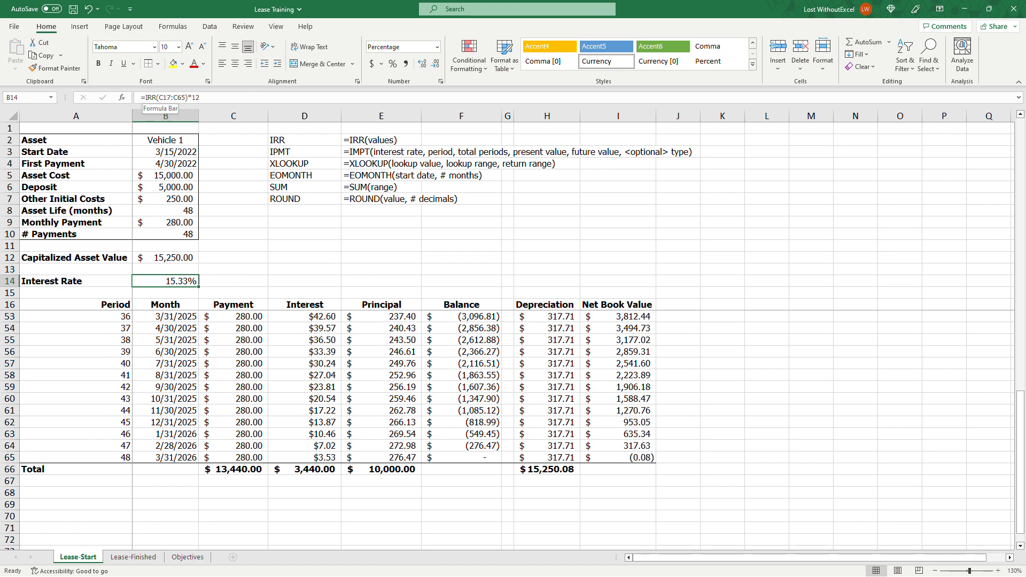
left_click(218, 280)
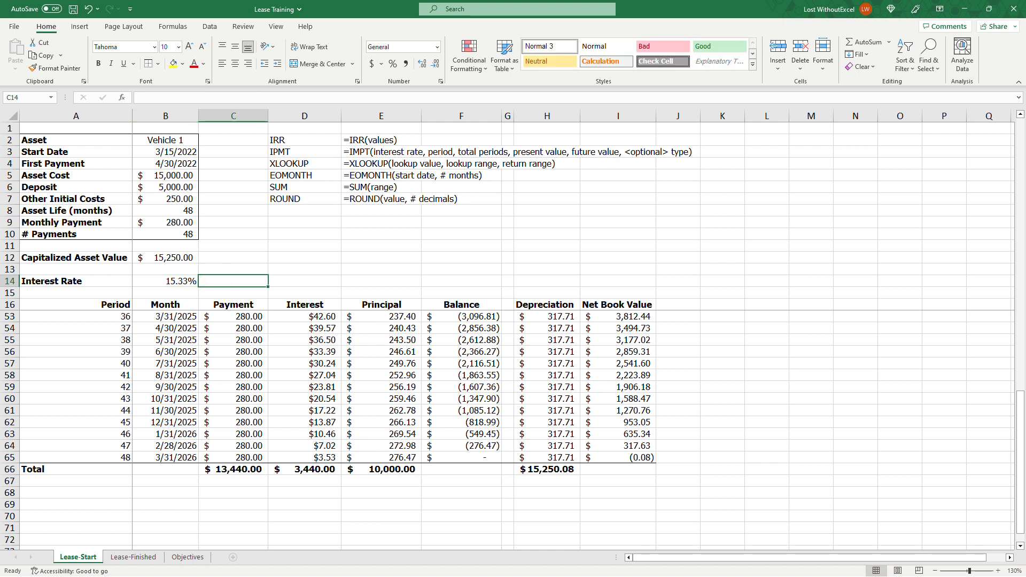
left_click(168, 278)
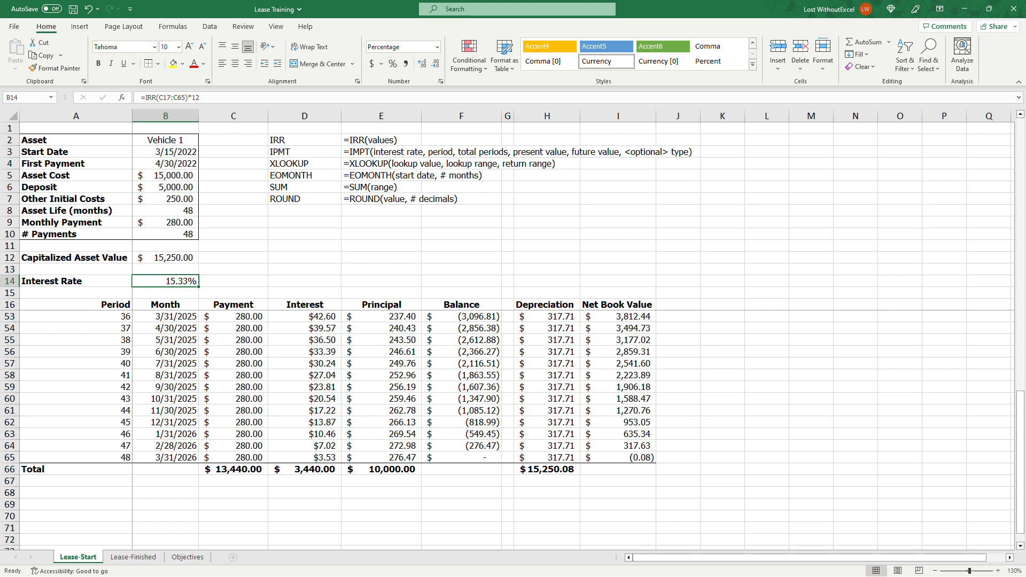
left_click(233, 281)
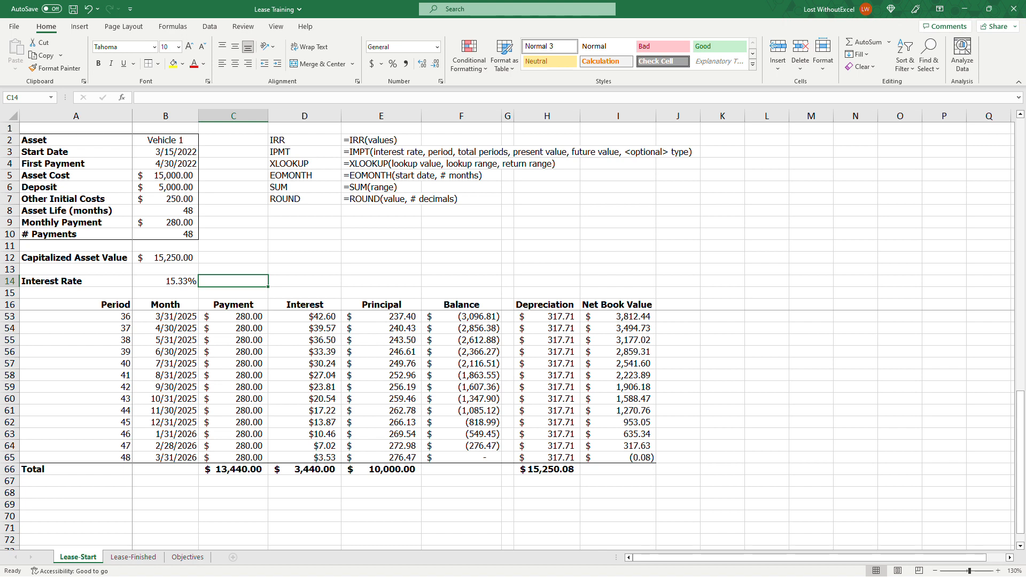
Delete the function reference notes, from IRR to ROUND, in D2:F7
scroll(513, 428, "up", 12)
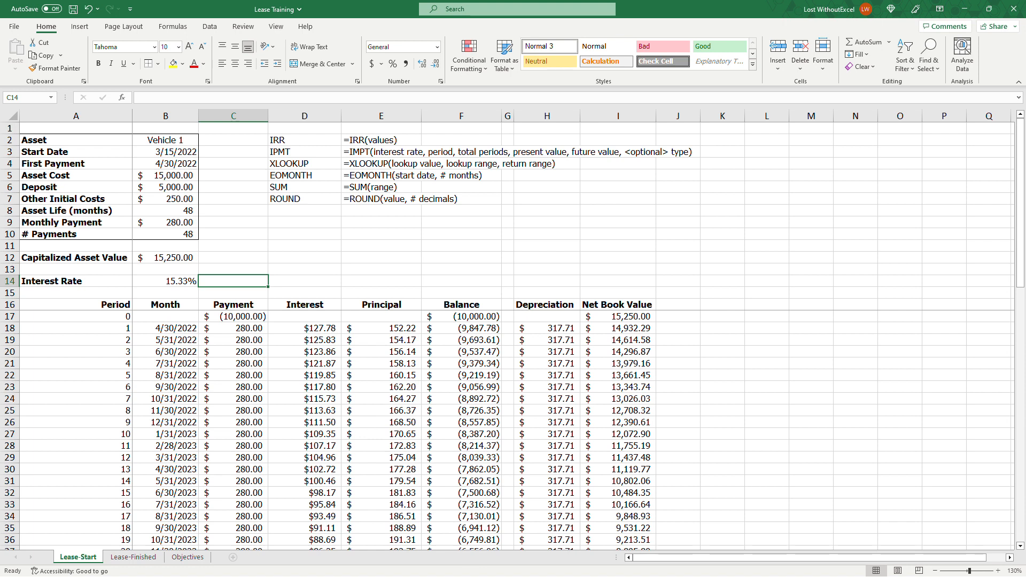
mouse_move(299, 140)
left_mouse_down()
mouse_move(412, 199)
mouse_move(458, 200)
mouse_move(448, 204)
left_mouse_up()
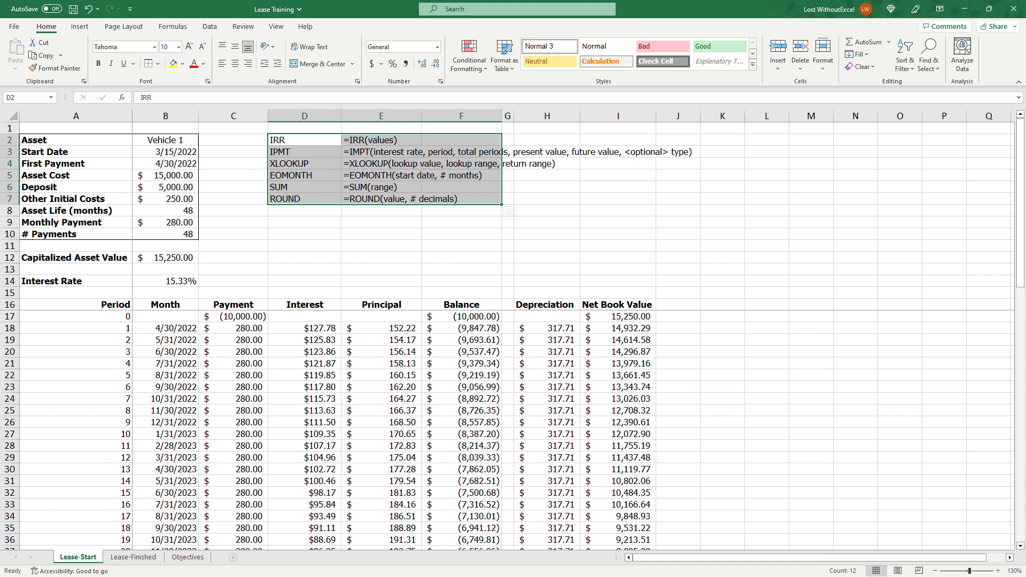
key("Delete")
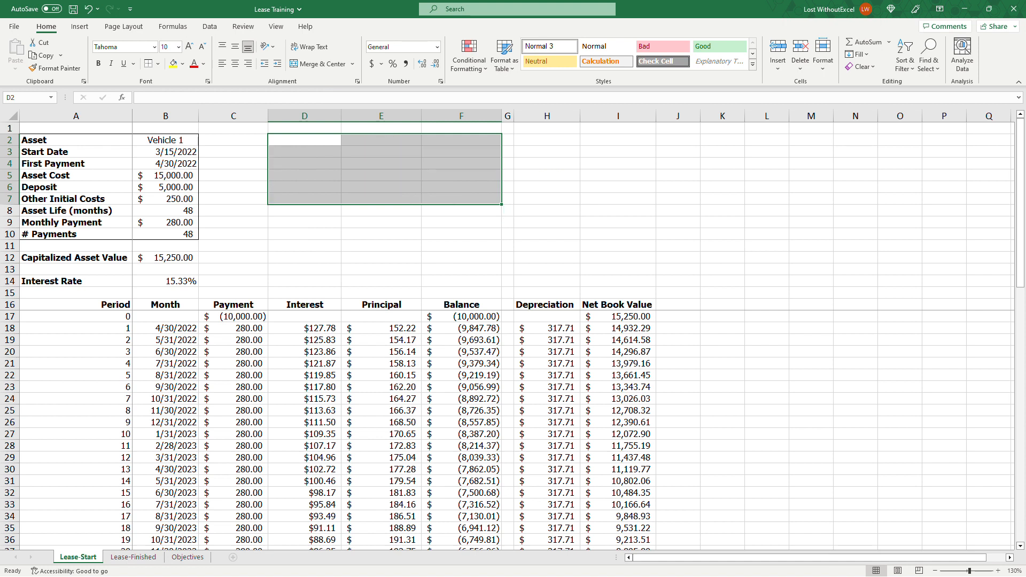
Copy the summary labels "Current Month" through "Ending Net Book Value" from D2:D7 of the Lease-Finished sheet into D2 of Lease-Start
left_click(133, 557)
left_click_drag(366, 140, 380, 201)
key("ctrl+c")
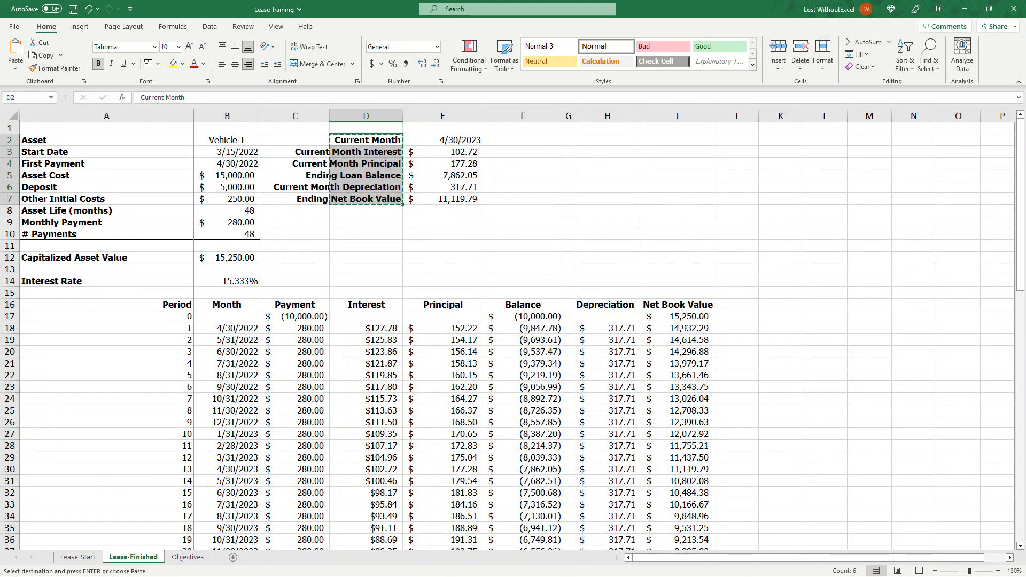
left_click(78, 557)
left_click(304, 142)
key("ctrl+v")
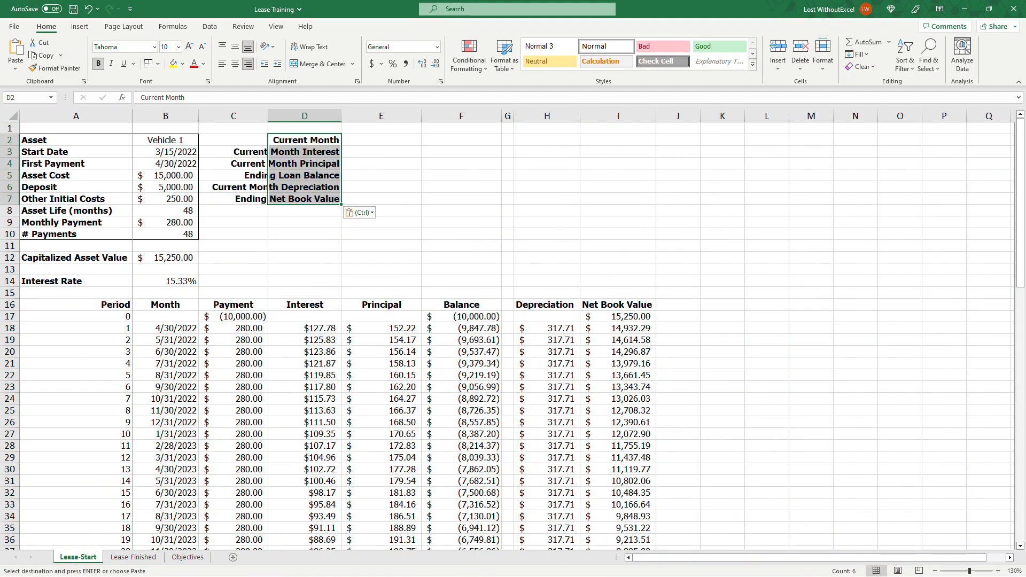
left_click(409, 212)
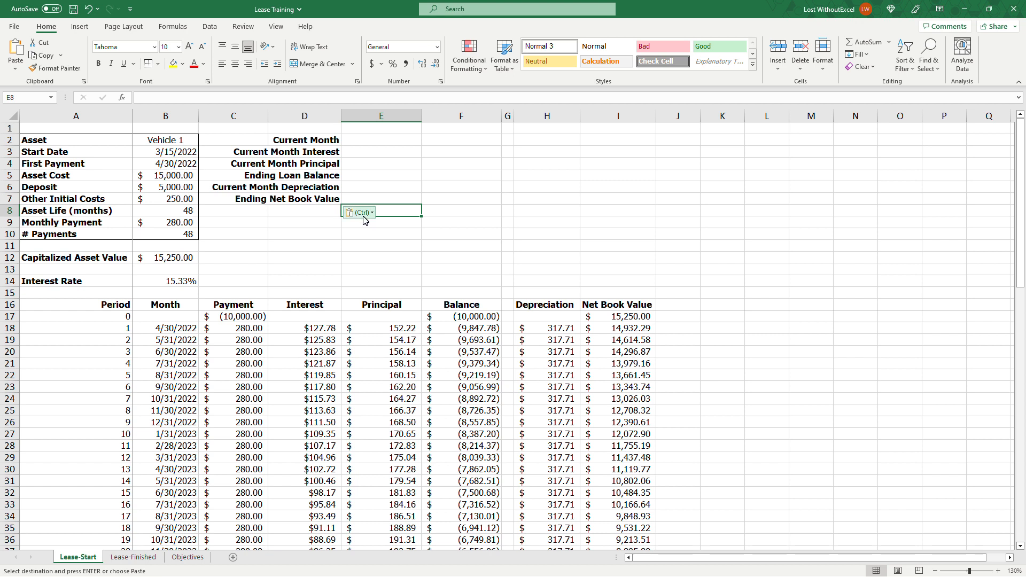
left_click(376, 140)
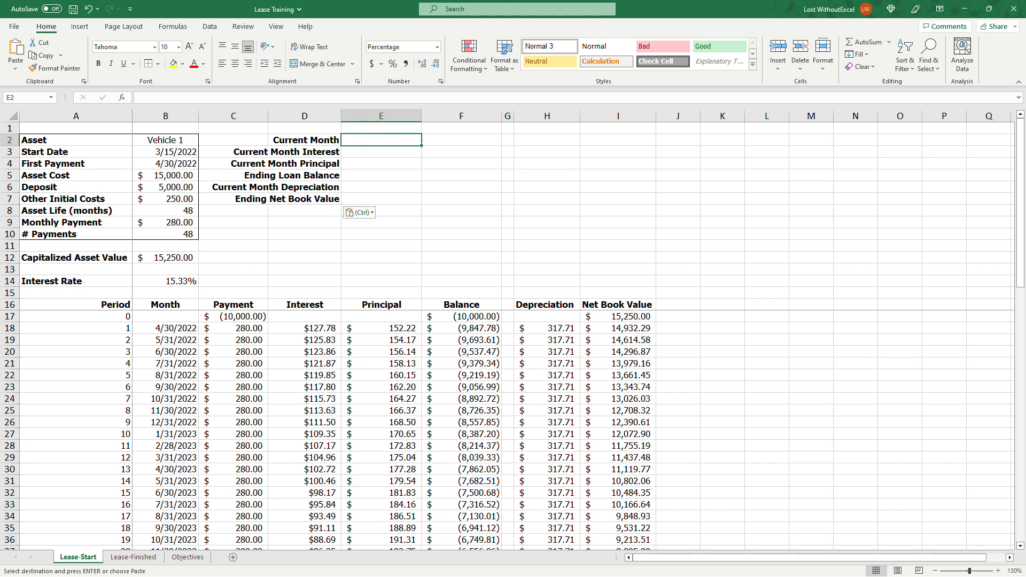
left_click_drag(381, 151, 385, 161)
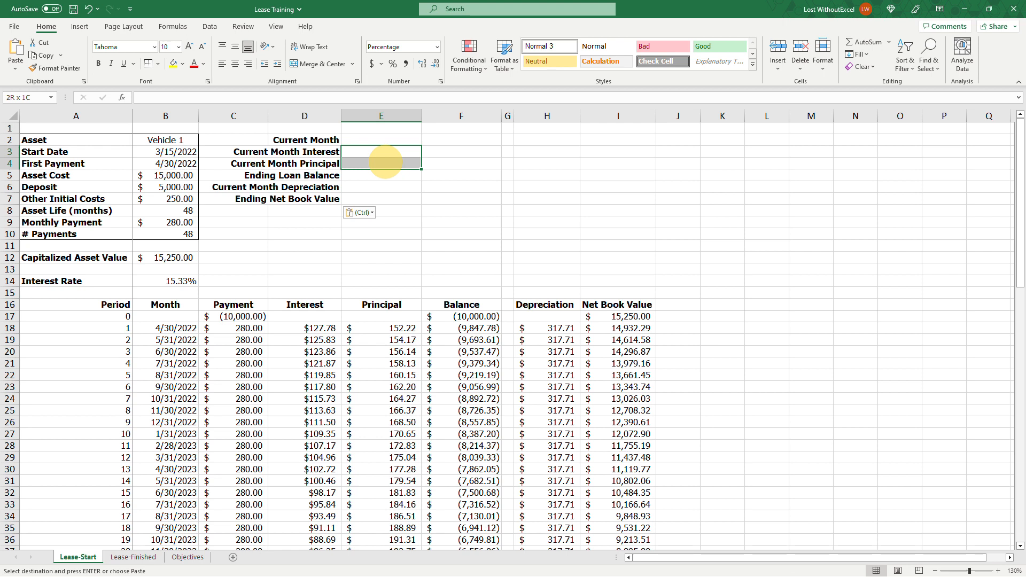
left_click_drag(385, 162, 388, 159)
left_click(389, 177)
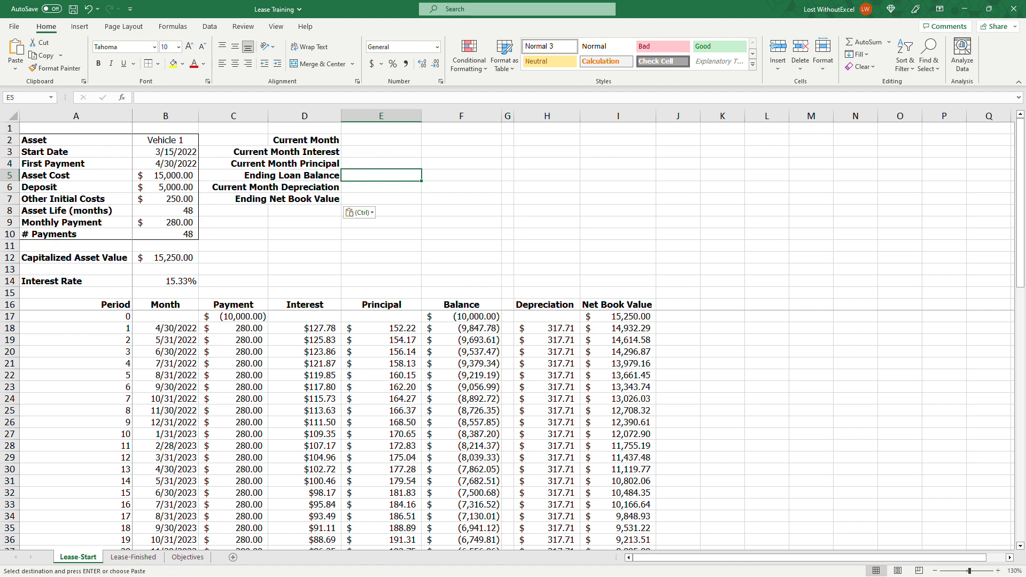
Enter 1/31/2024, the date of period 22 in the schedule, as the Current Month in E2
scroll(508, 430, "down", 6)
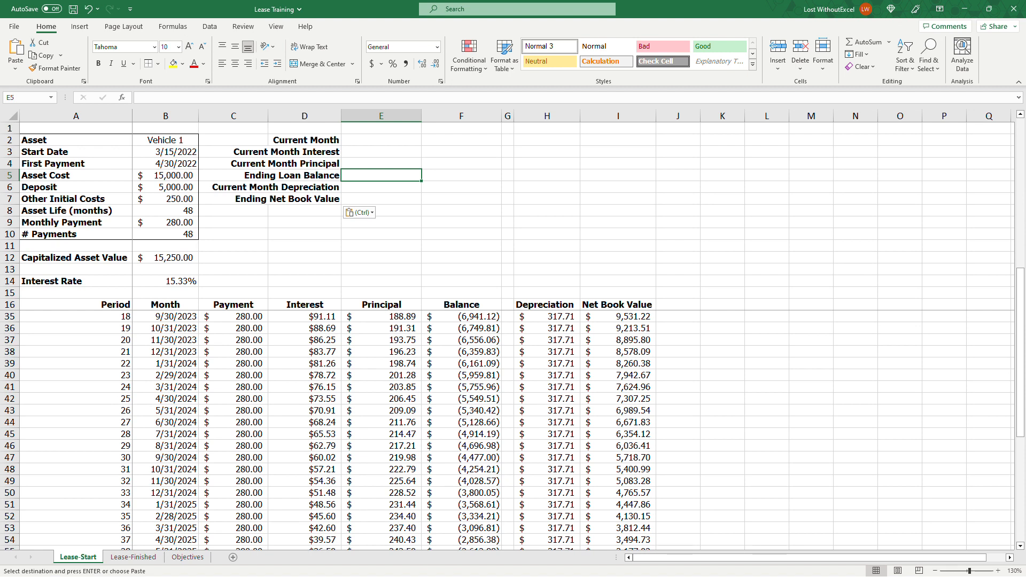
left_click(9, 364)
scroll(10, 363, "up", 5)
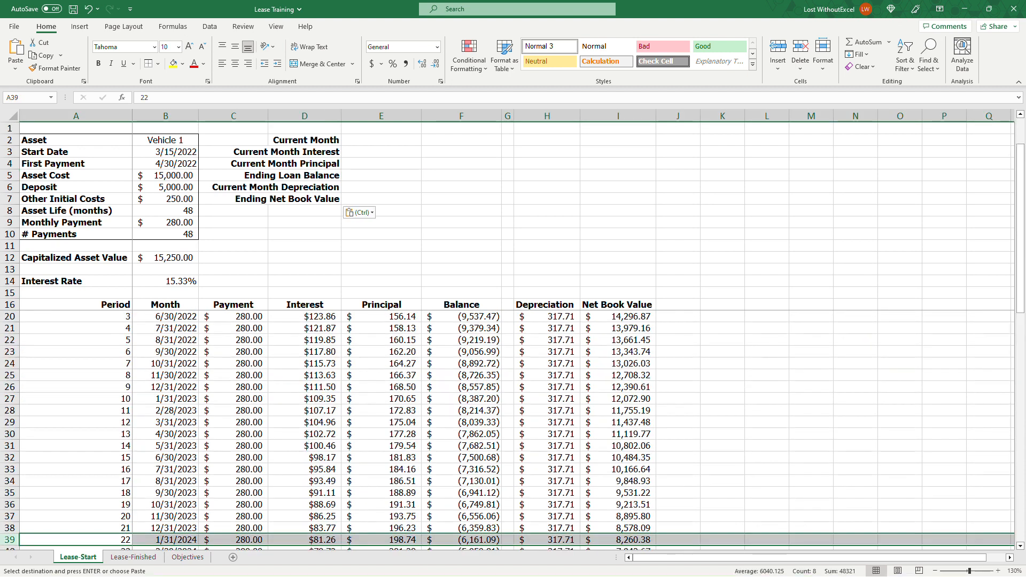
scroll(507, 428, "up", 1)
scroll(507, 428, "down", 7)
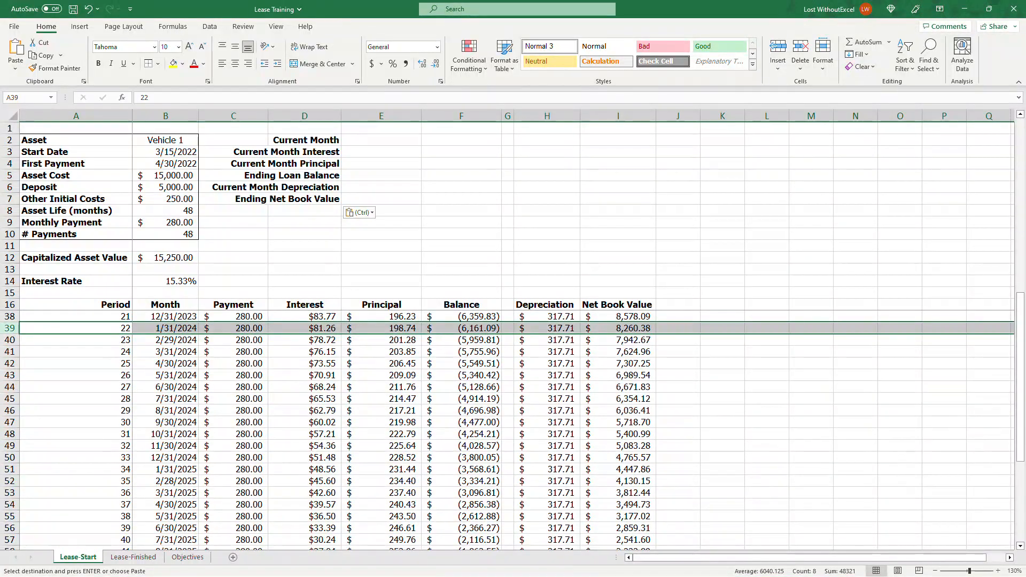
scroll(508, 428, "up", 6)
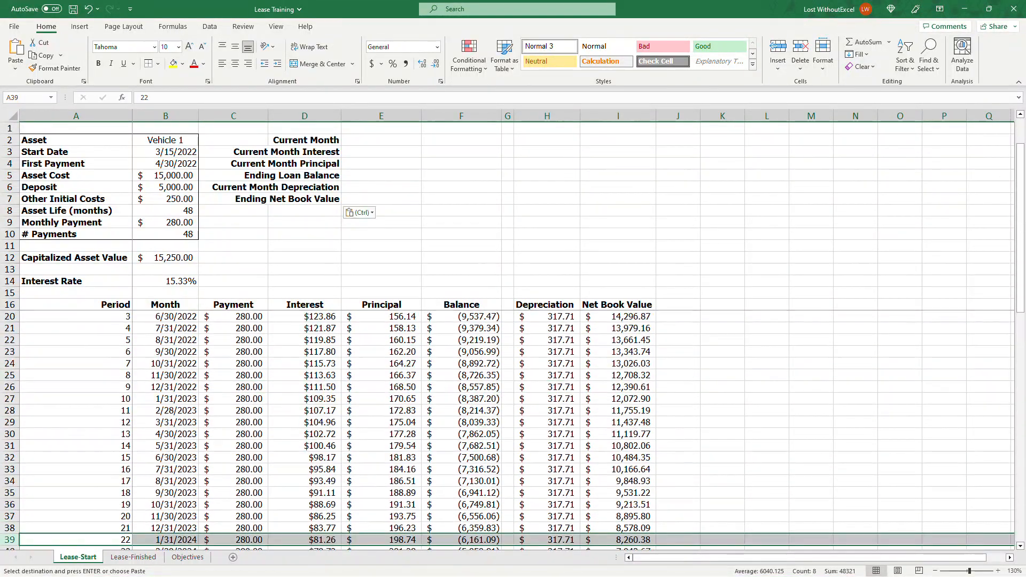
left_click(395, 138)
type("1/31/2024")
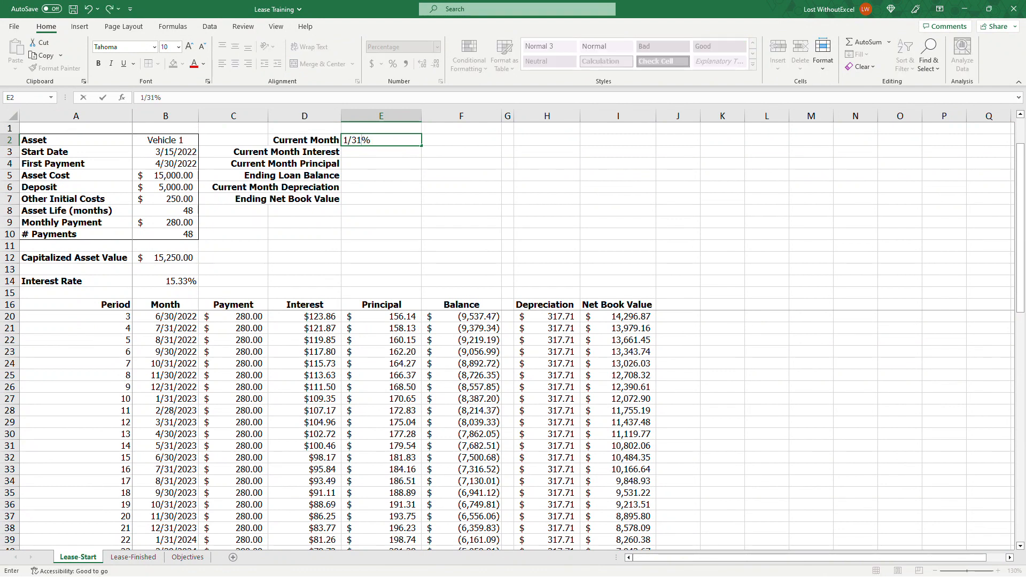
key("Return")
Format the Current Month cell E2 as Short Date and strip the stray apostrophe and percent sign, leaving 1/31/2024
left_click(396, 140)
left_click(437, 47)
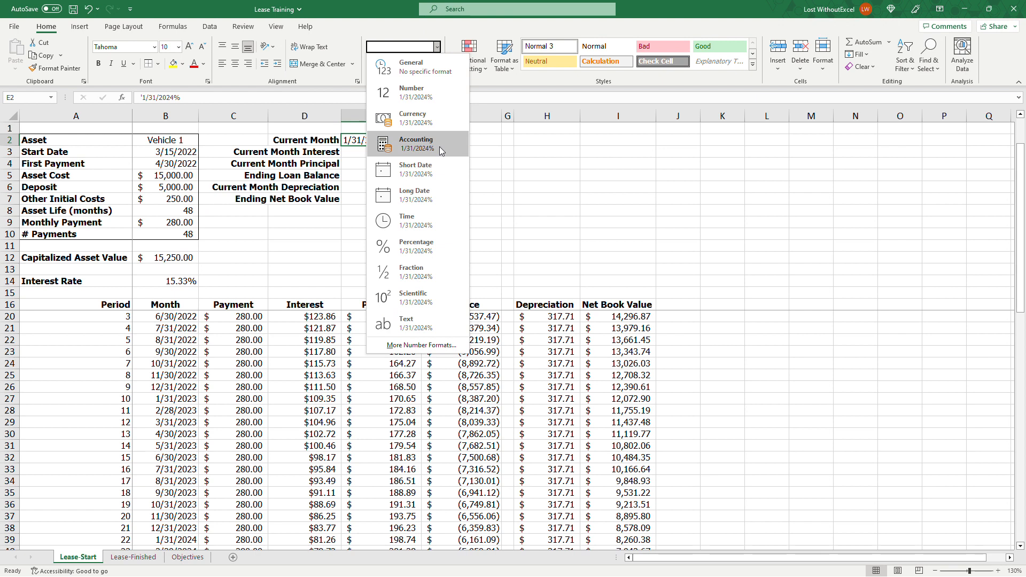
left_click(430, 170)
key("F2")
key("BackSpace")
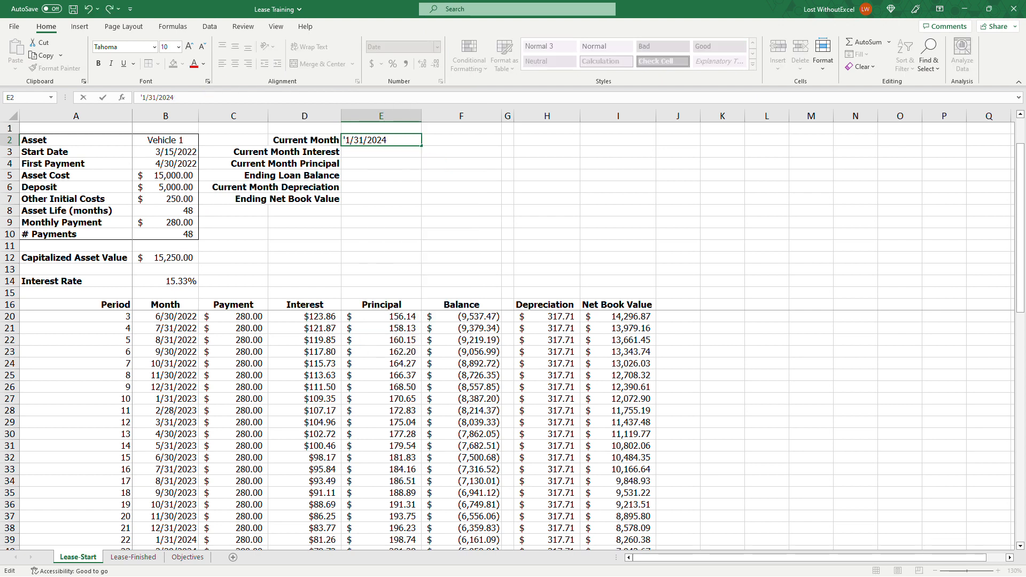
key("Home")
key("Delete")
key("Return")
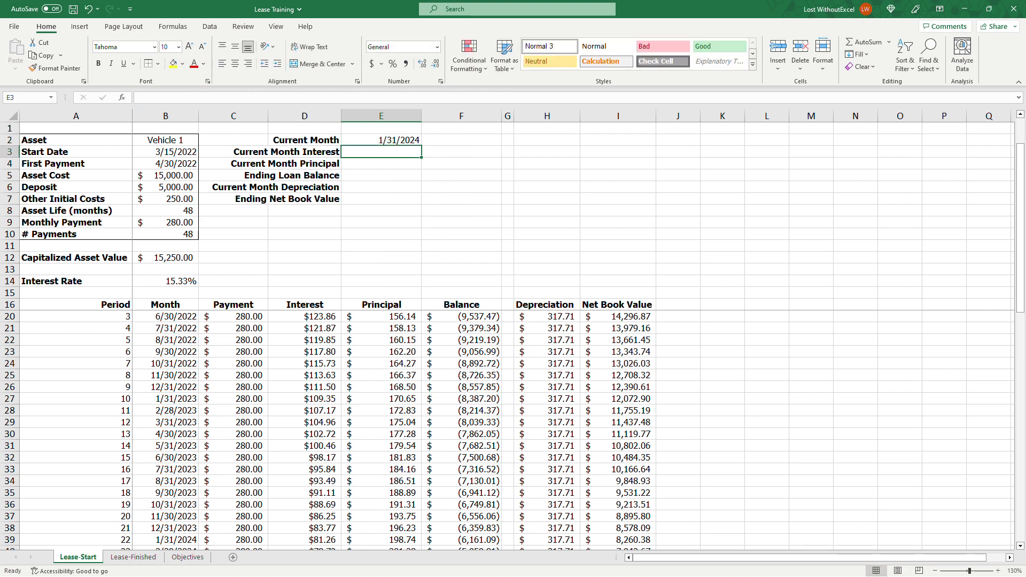
Apply the dollar Accounting format to the summary value cells E3:E7
left_click_drag(374, 152, 372, 202)
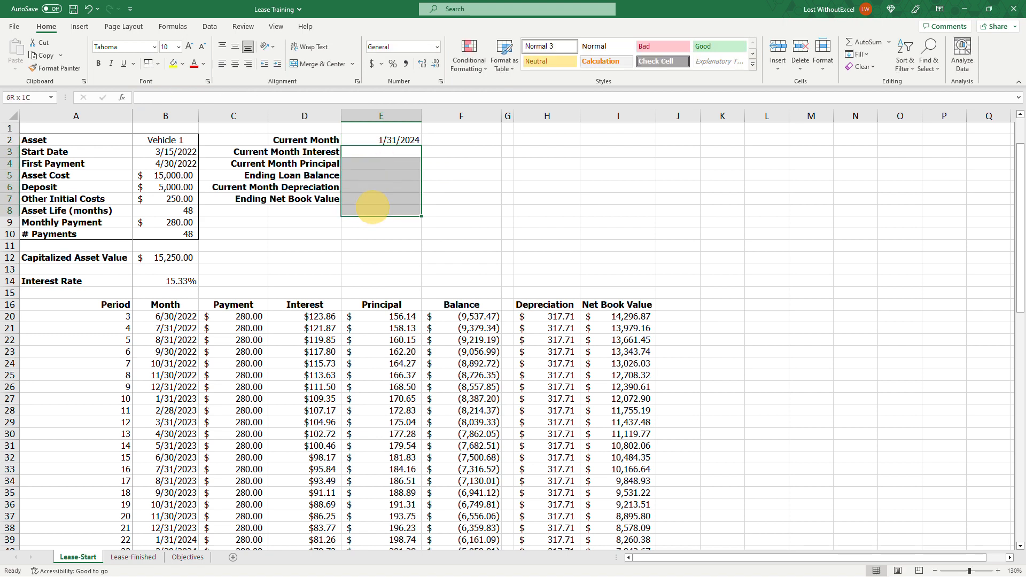
left_click(371, 64)
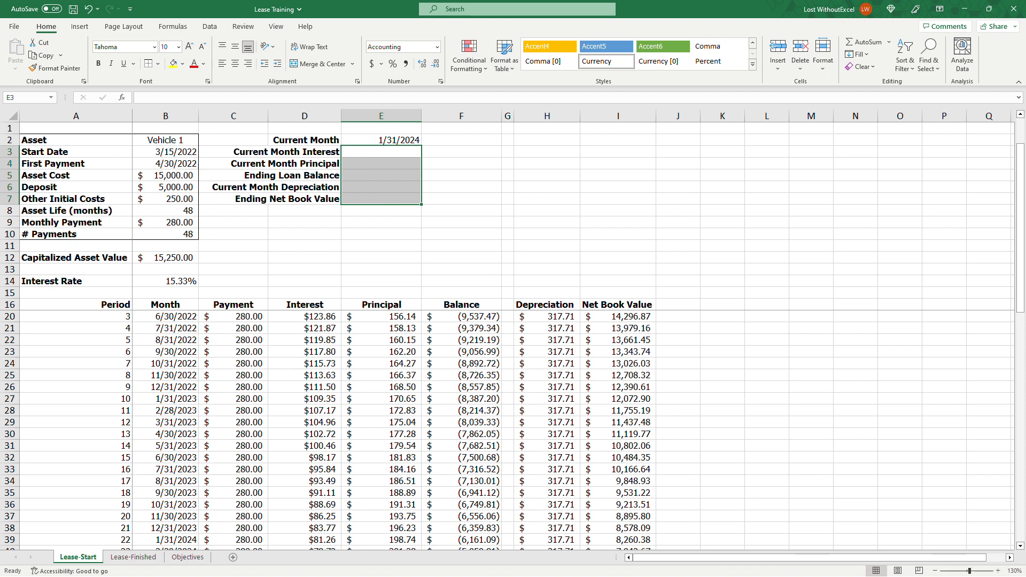
left_click(396, 139)
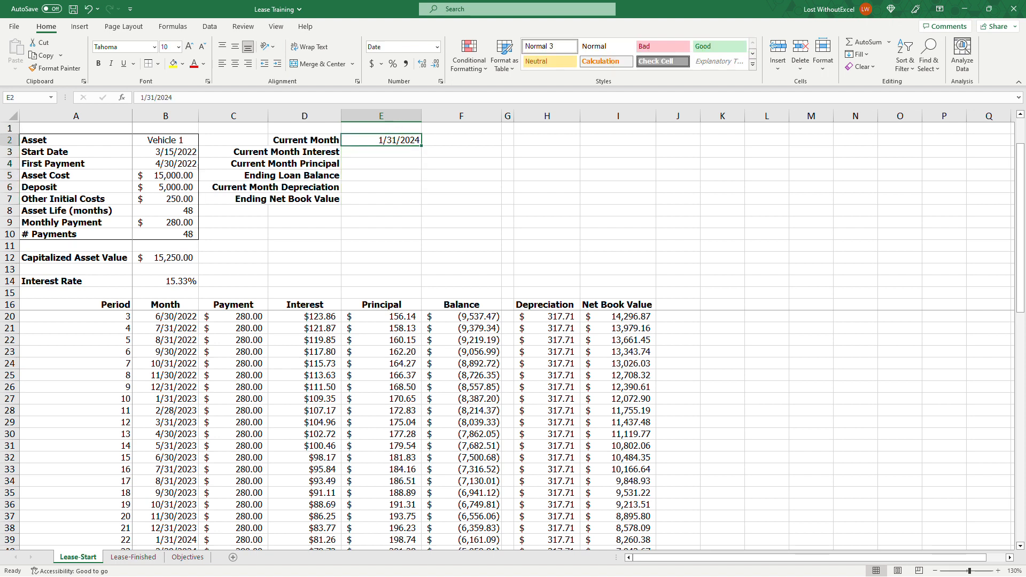
Start an XLOOKUP formula for Current Month Interest in E3
left_click(393, 154)
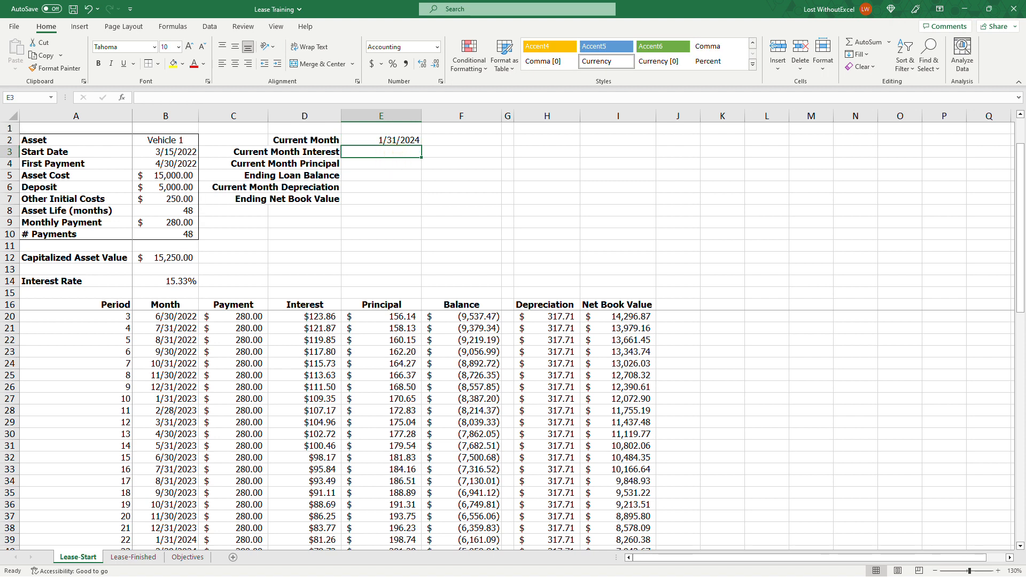
type("=")
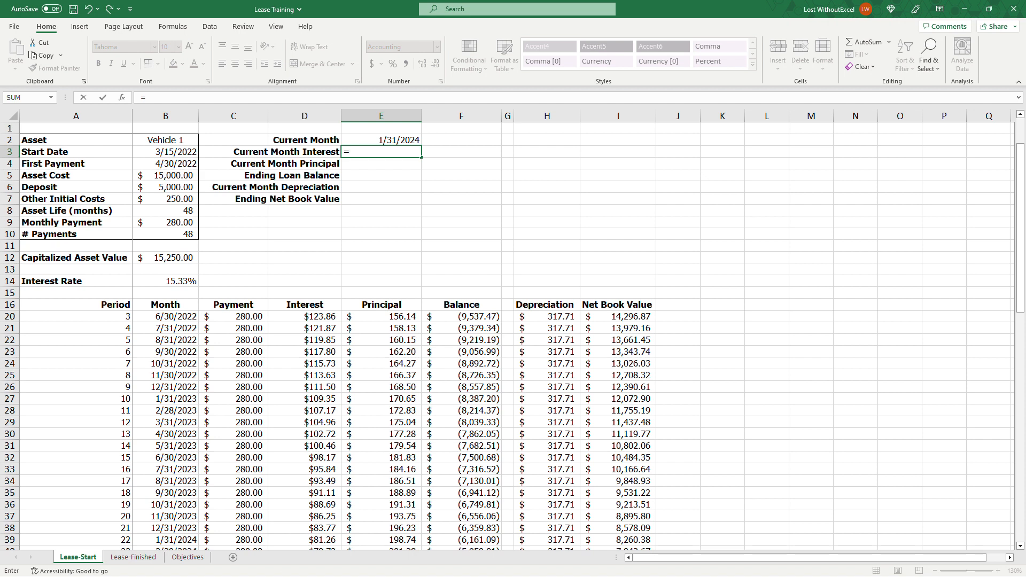
scroll(508, 428, "up", 1)
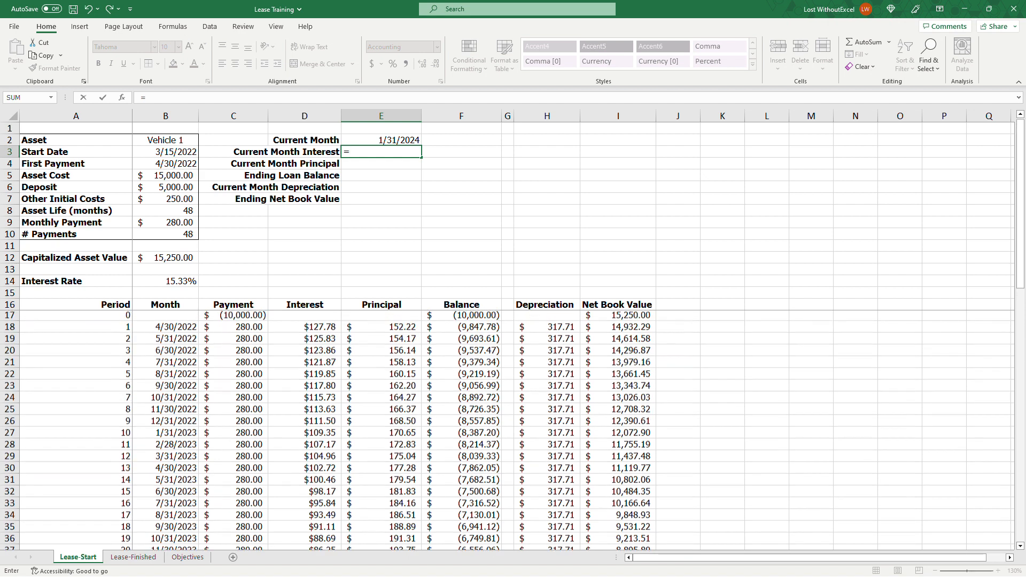
type("xlookup(")
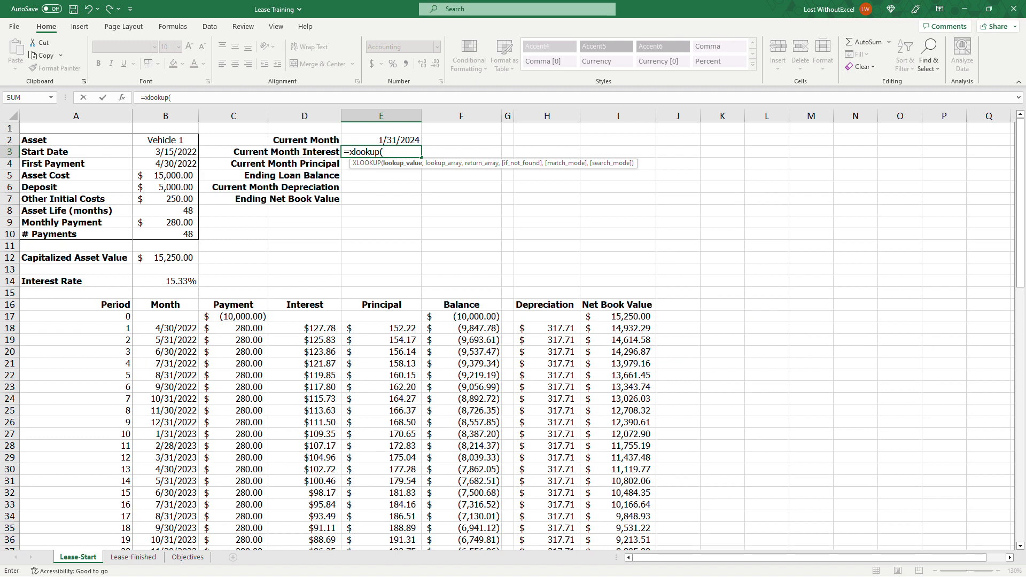
Complete the Current Month Interest XLOOKUP in E3, finding E2 in Month range B17:B65 and returning from Interest range D17:D65
key("Up")
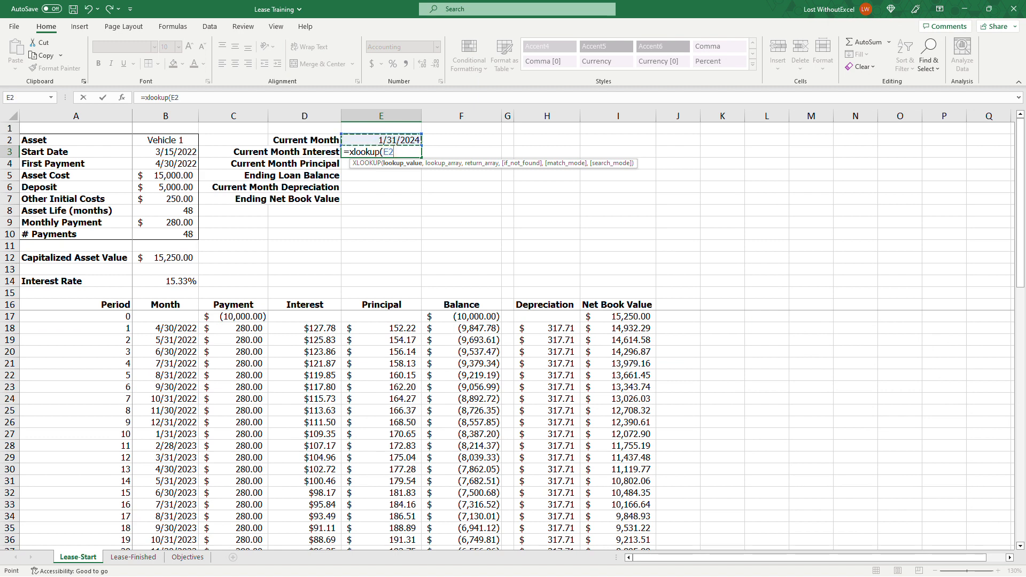
type(",")
left_click(161, 316)
scroll(160, 317, "down", 16)
scroll(165, 387, "up", 2)
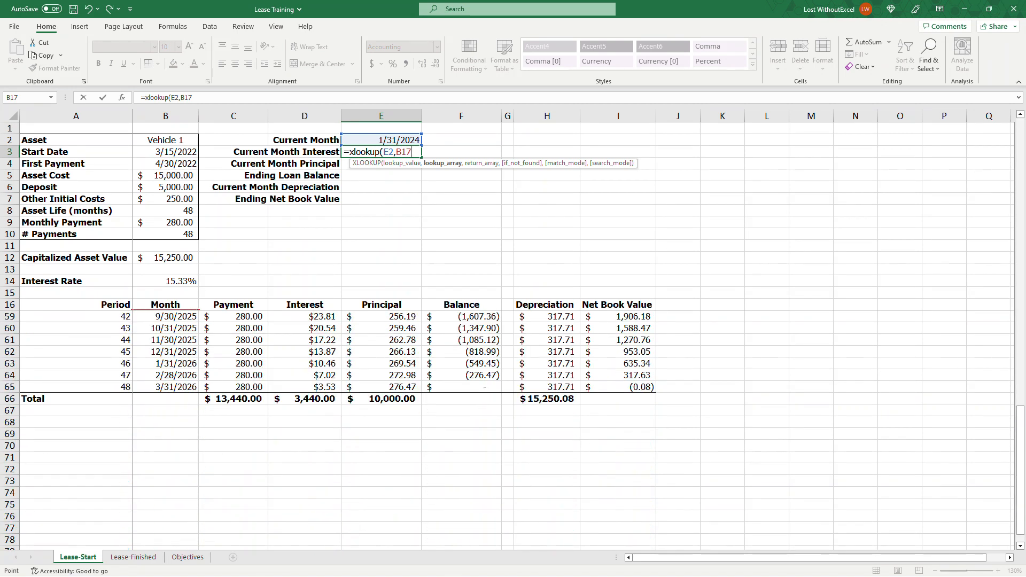
left_click(165, 387, "shift")
scroll(165, 387, "up", 12)
scroll(165, 387, "up", 2)
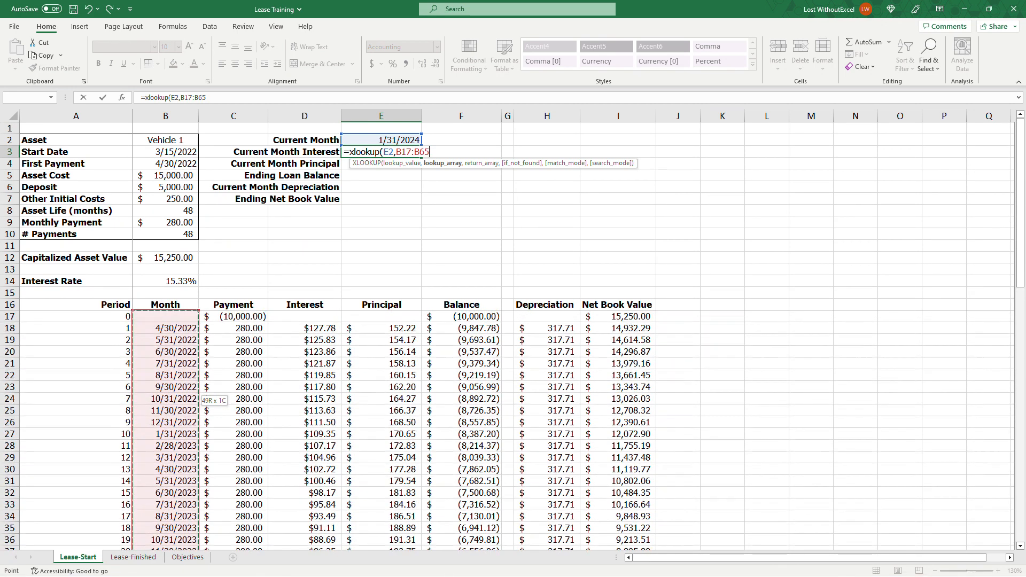
type(",")
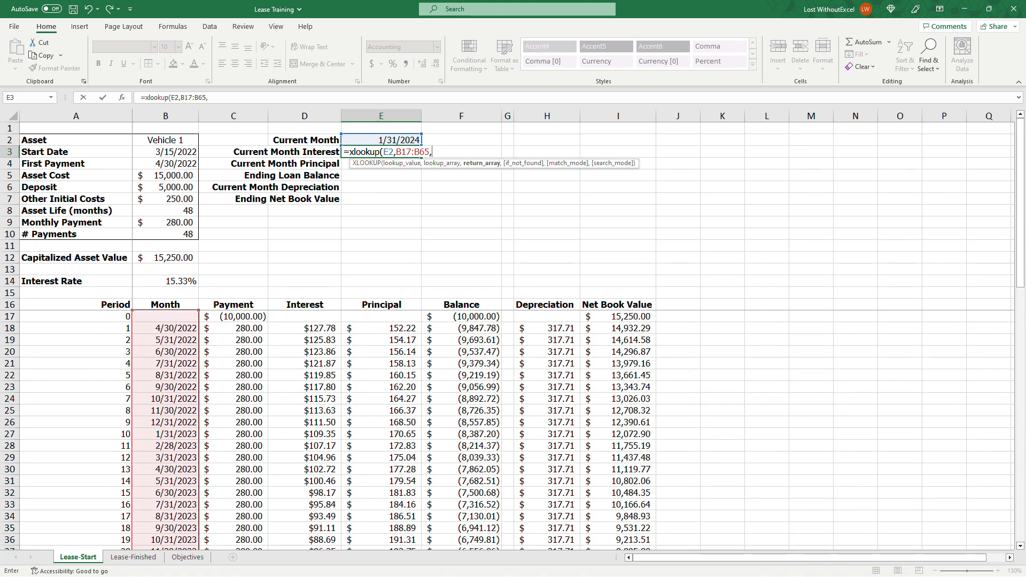
left_click_drag(305, 317, 303, 456)
type(")")
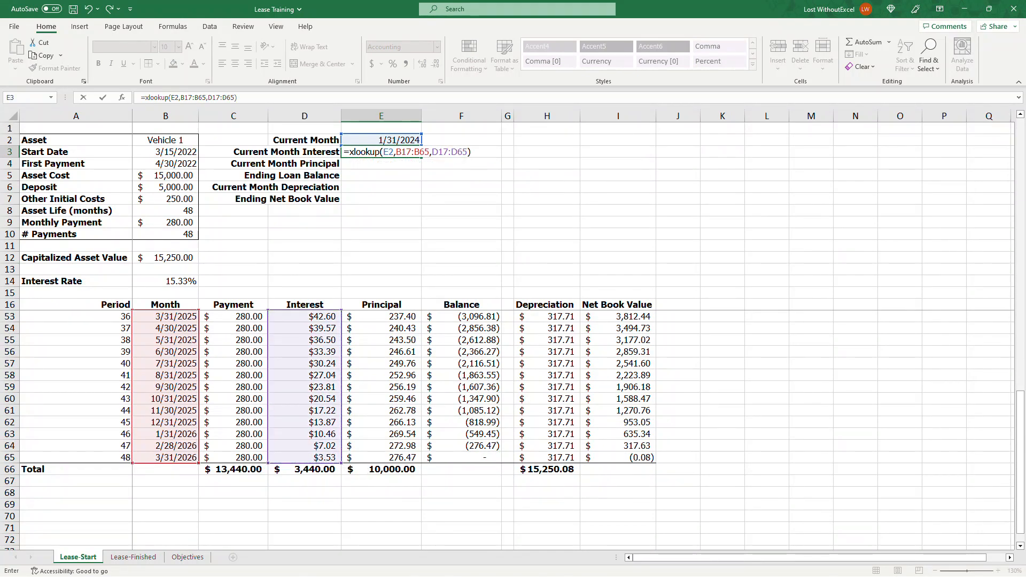
key("Return")
scroll(513, 427, "up", 12)
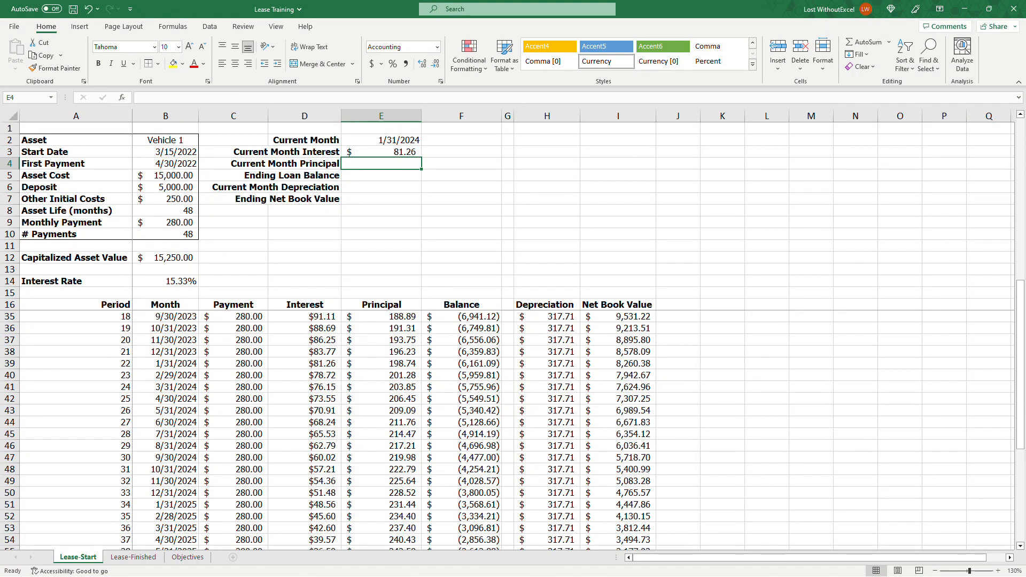
Check the Current Month Interest lookup against the 1/31/2024 schedule row, and review the remaining summary cells and their source columns
left_click(401, 140)
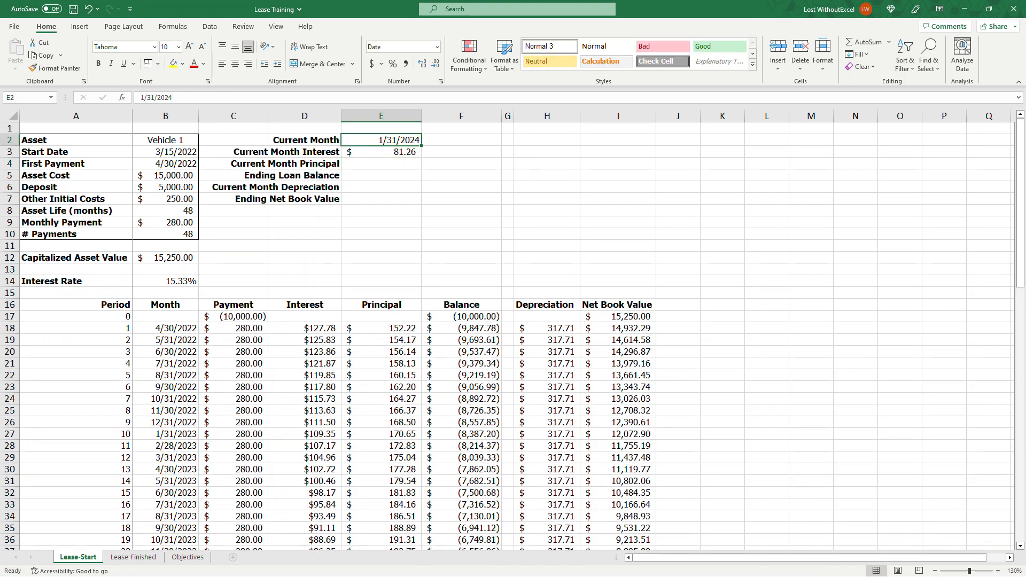
scroll(306, 481, "down", 2)
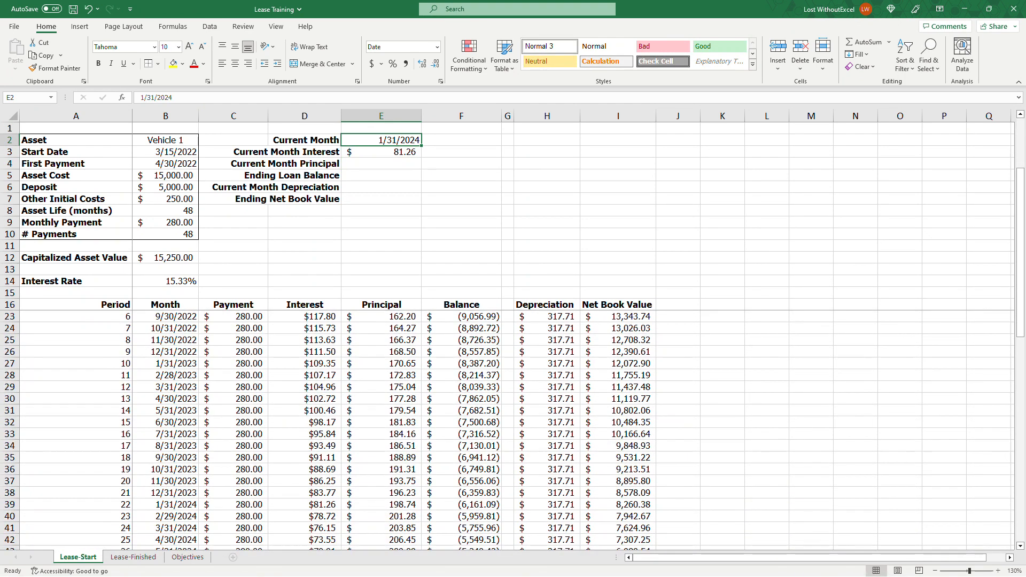
left_click(306, 504)
left_click(406, 152)
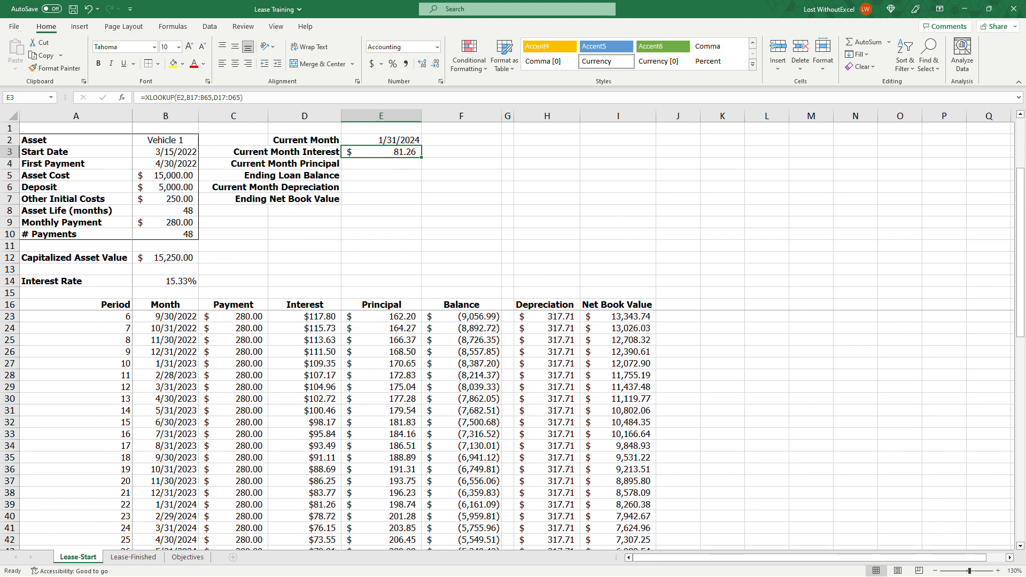
left_click_drag(377, 163, 373, 199)
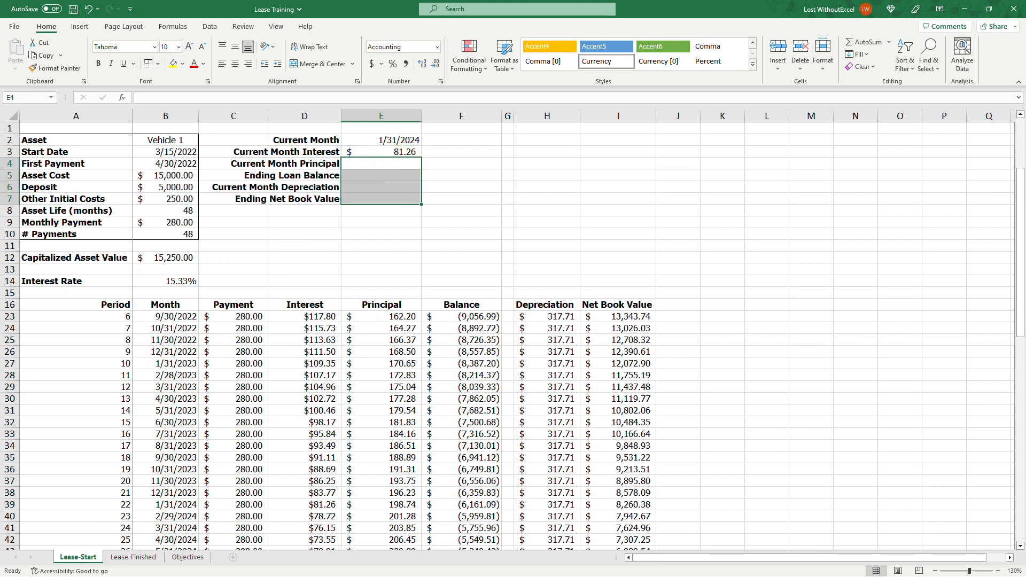
left_click(373, 328)
left_click(464, 328)
left_click(677, 340)
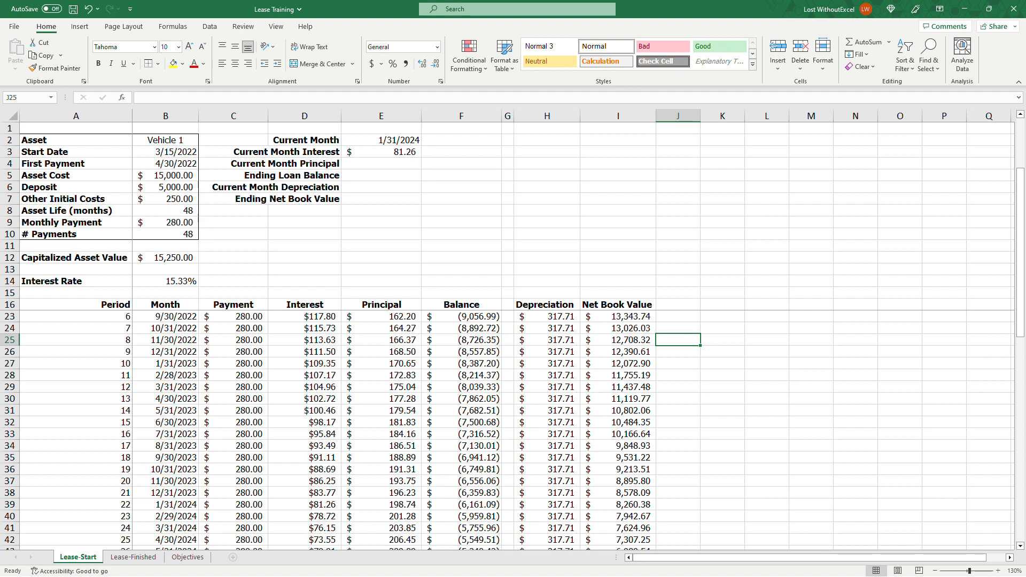
Copy the XLOOKUP formula text from E3 with its references unshifted and paste it into each of E4 through E7
left_click(407, 153)
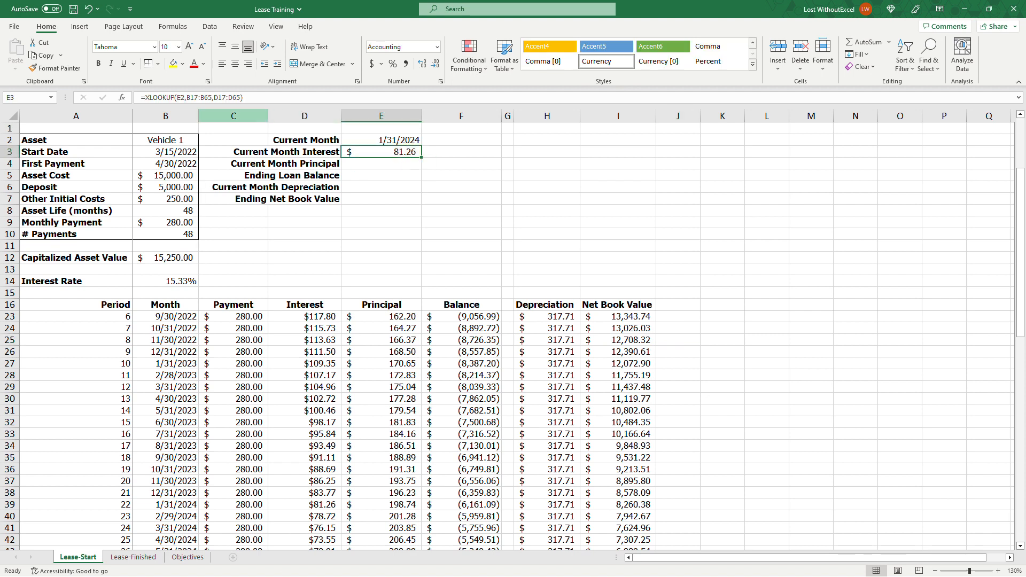
left_click_drag(246, 99, 116, 98)
key("ctrl+c")
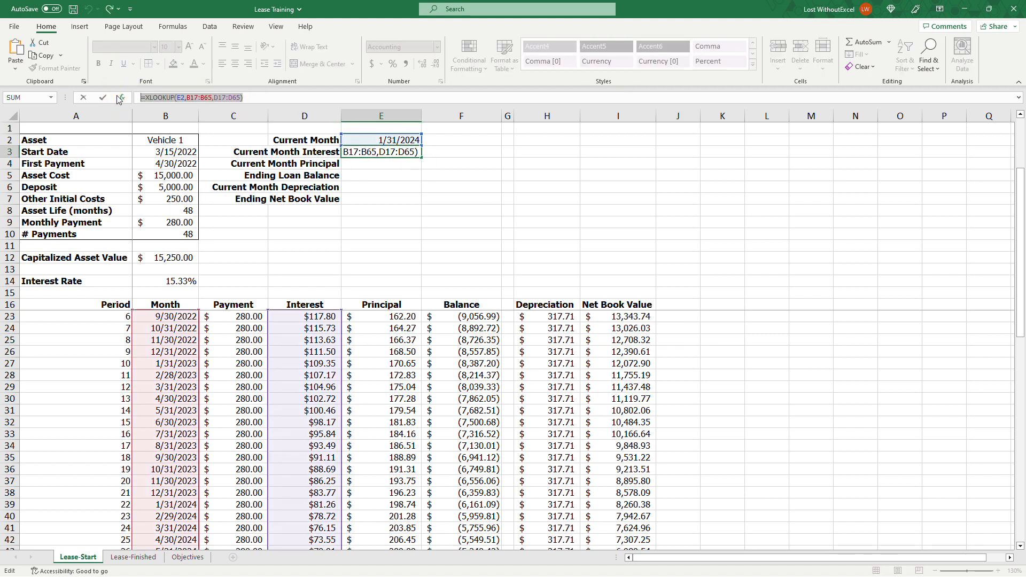
key("Escape")
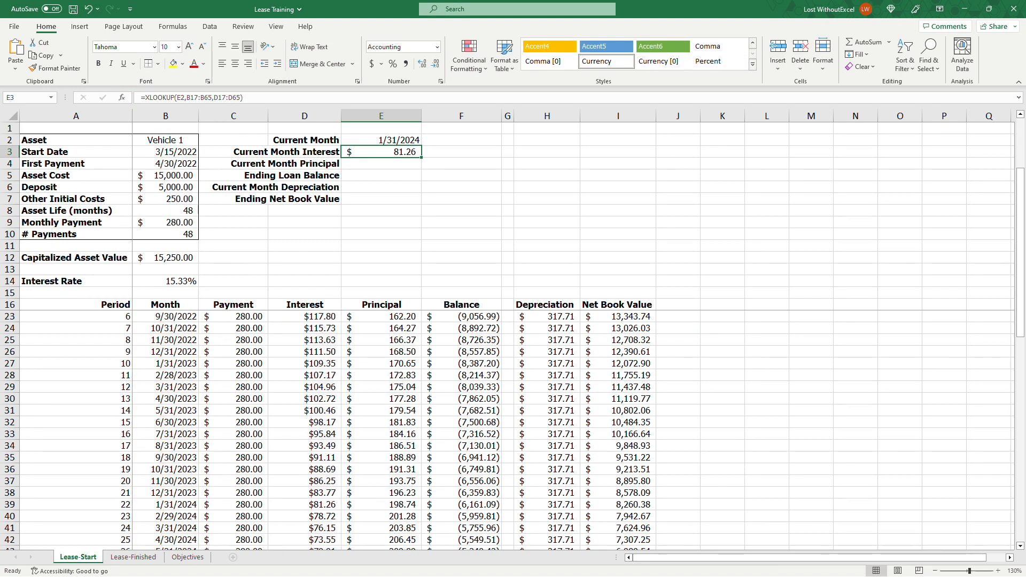
key("Down")
key("ctrl+v")
key("Down")
key("ctrl+v")
key("Down")
key("ctrl+v")
key("Down")
key("ctrl+v")
key("Down")
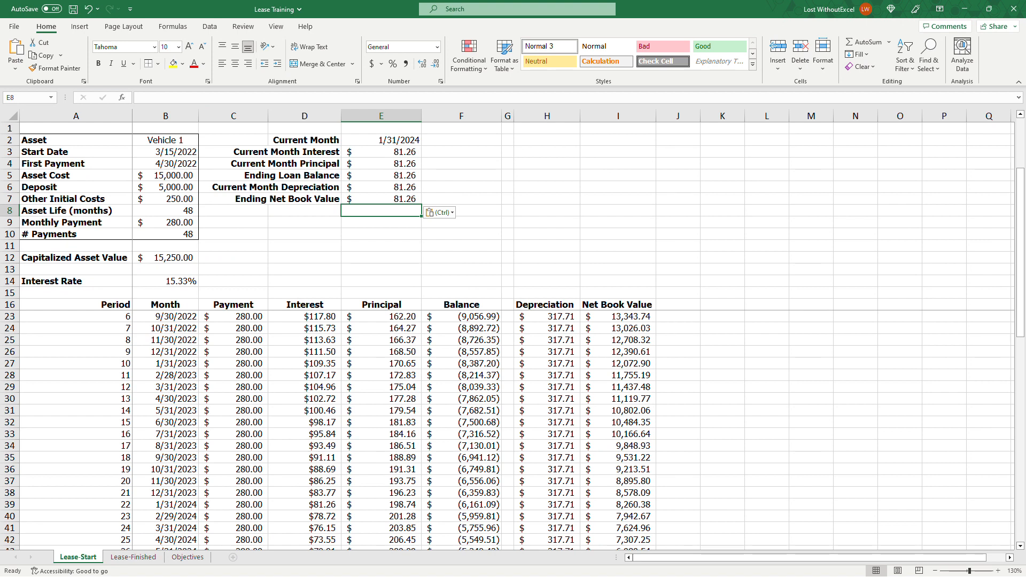
Change the return array of the Current Month Principal formula in E4 to the Principal column, E17:E65
key("Up")
key("Up")
key("Up")
key("Up")
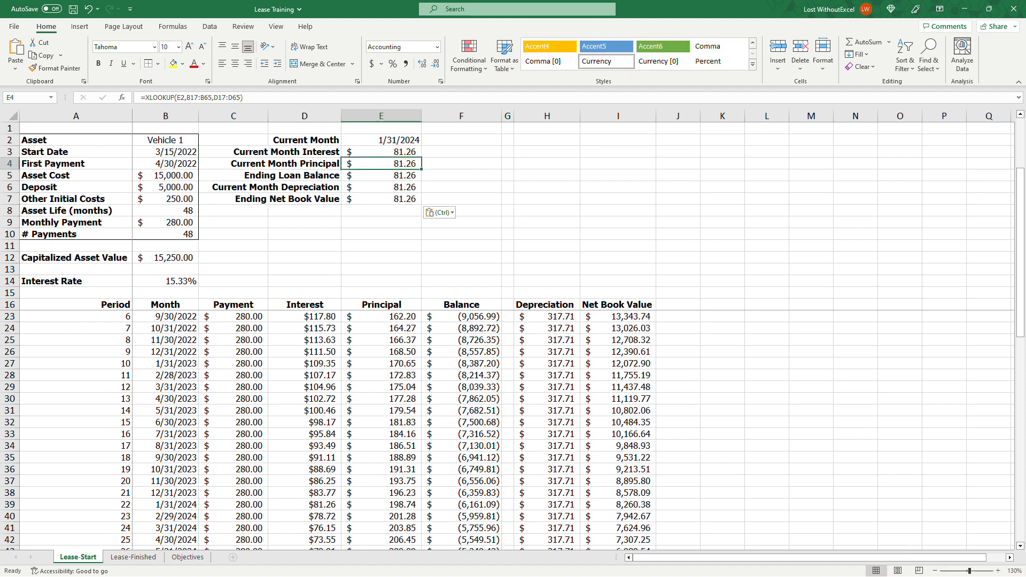
left_click(266, 96)
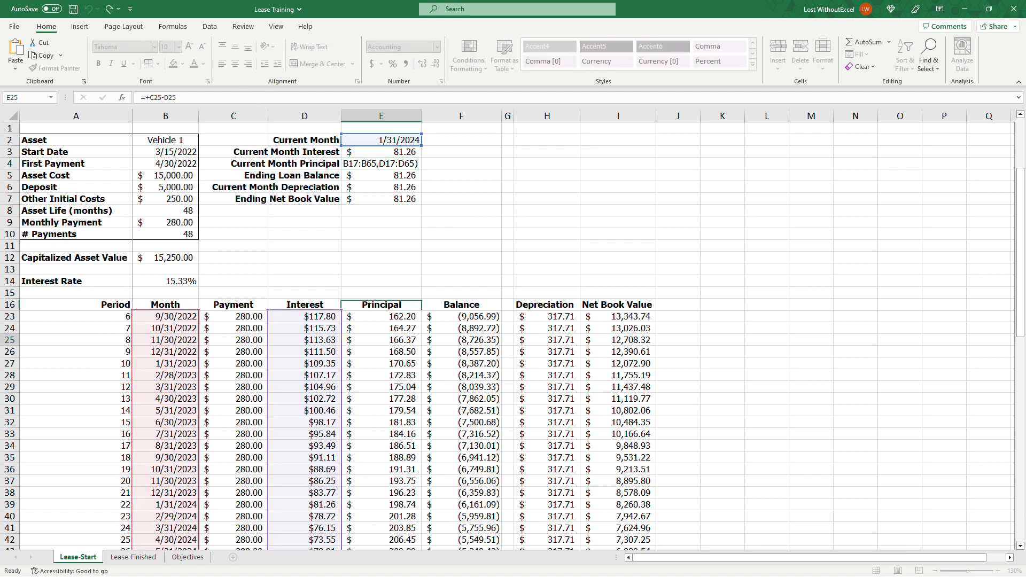
left_click(345, 338)
left_click(398, 156)
left_click(383, 161)
left_click(326, 98)
left_click_drag(342, 333, 377, 335)
key("Return")
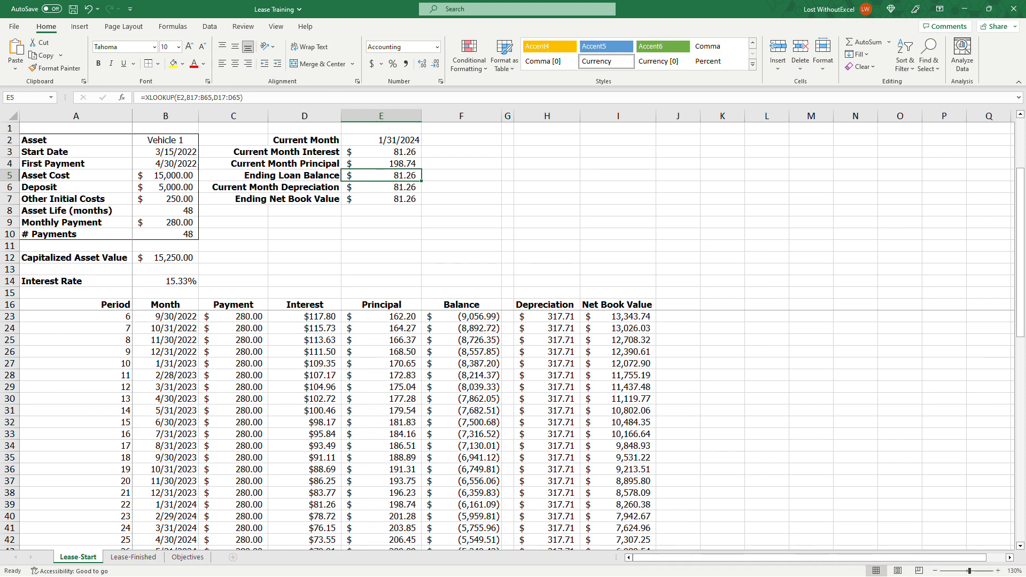
Change the return array of the Ending Loan Balance formula in E5 to the Balance column, F17:F65
key("F2")
left_click_drag(342, 374, 473, 369)
key("ctrl+z")
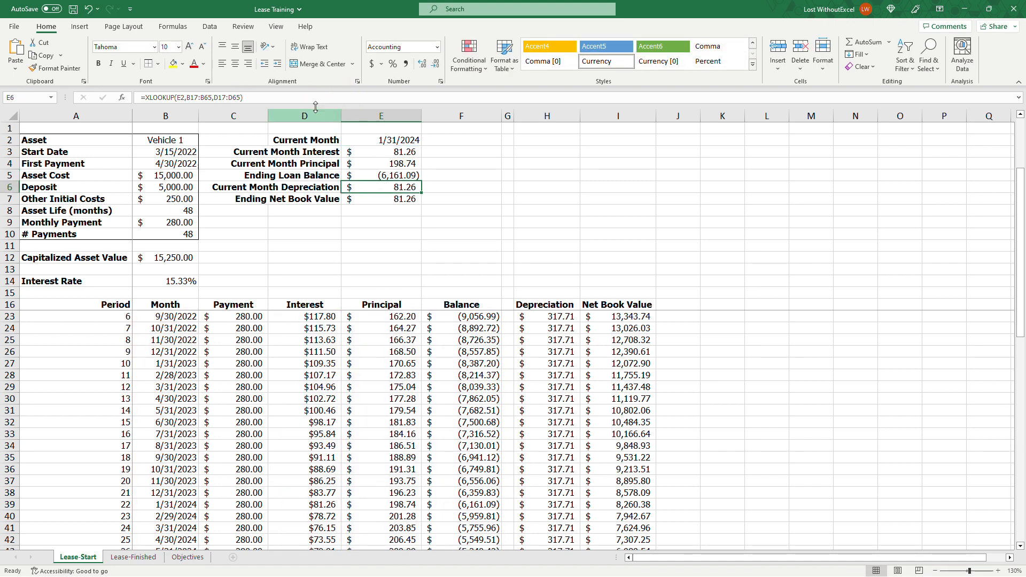
Change the return arrays to H17:H65 for Current Month Depreciation in E6 and I17:I65 for Ending Net Book Value in E7
key("F2")
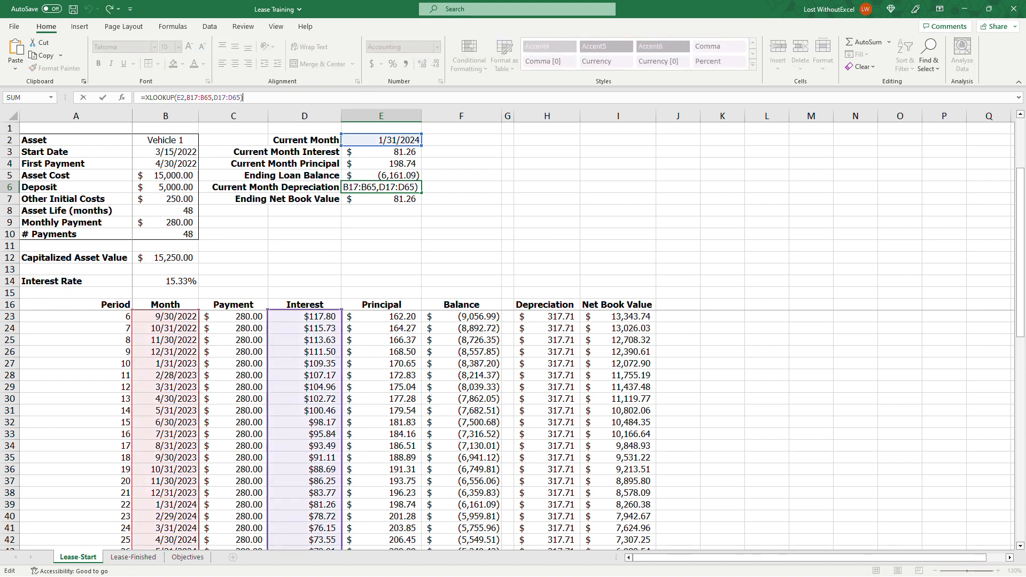
left_click_drag(343, 320, 530, 327)
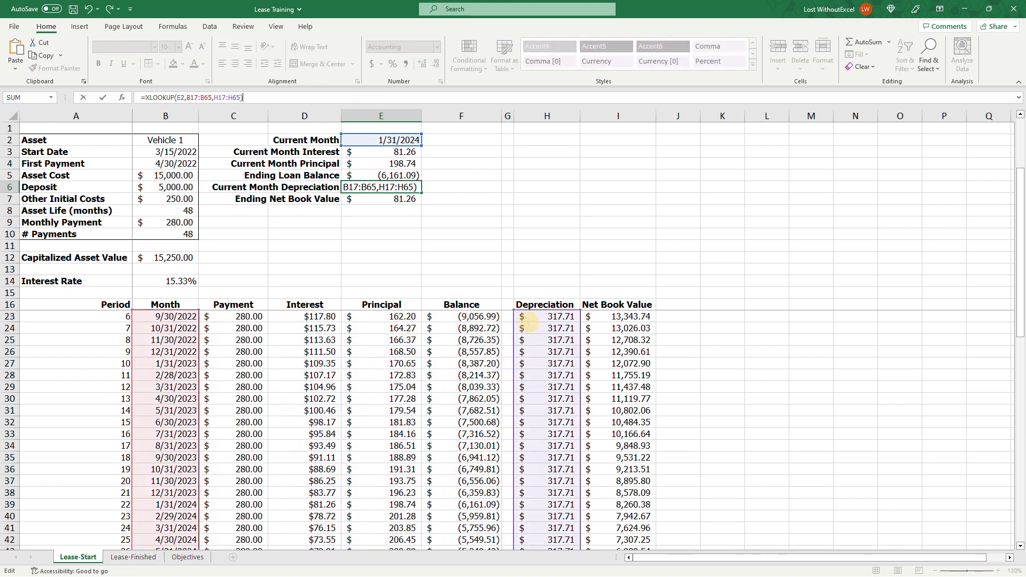
key("Return")
key("F2")
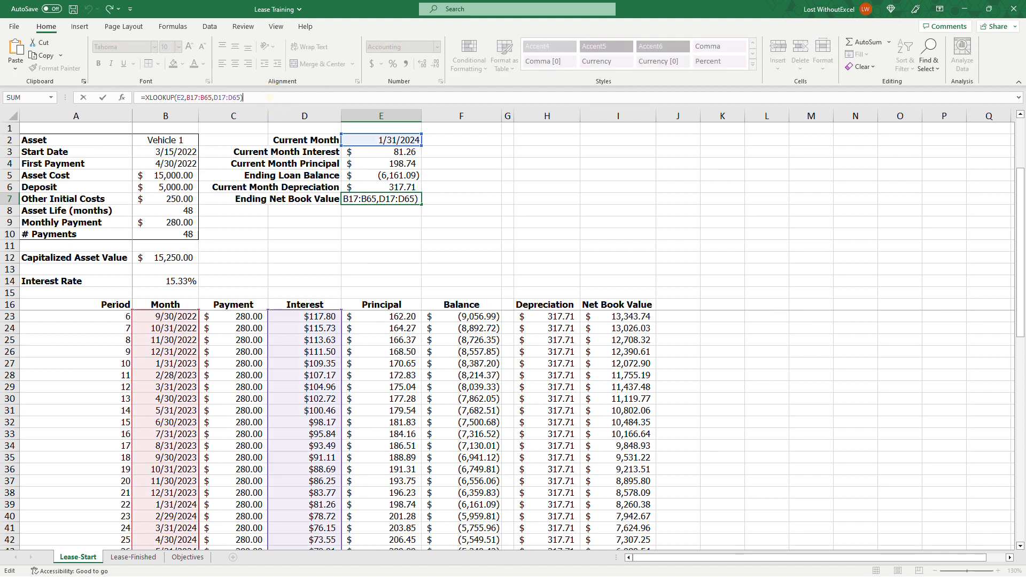
left_click_drag(342, 392, 614, 393)
key("Return")
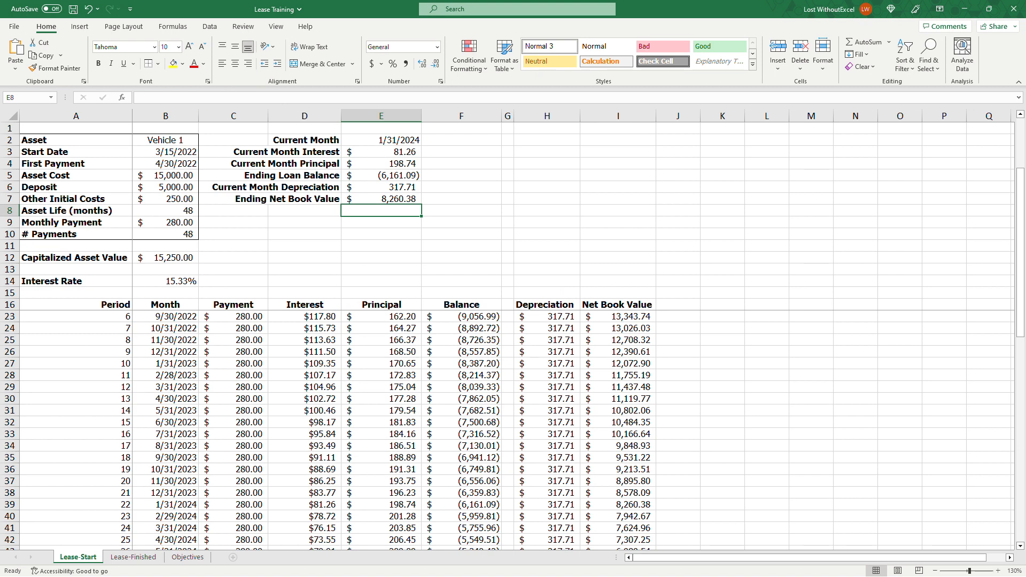
Set the Current Month in E2 to 2/28/2023 and review the recalculated lookup results in E3:E7
left_click(393, 138)
type("2/28/")
type("2023")
key("Return")
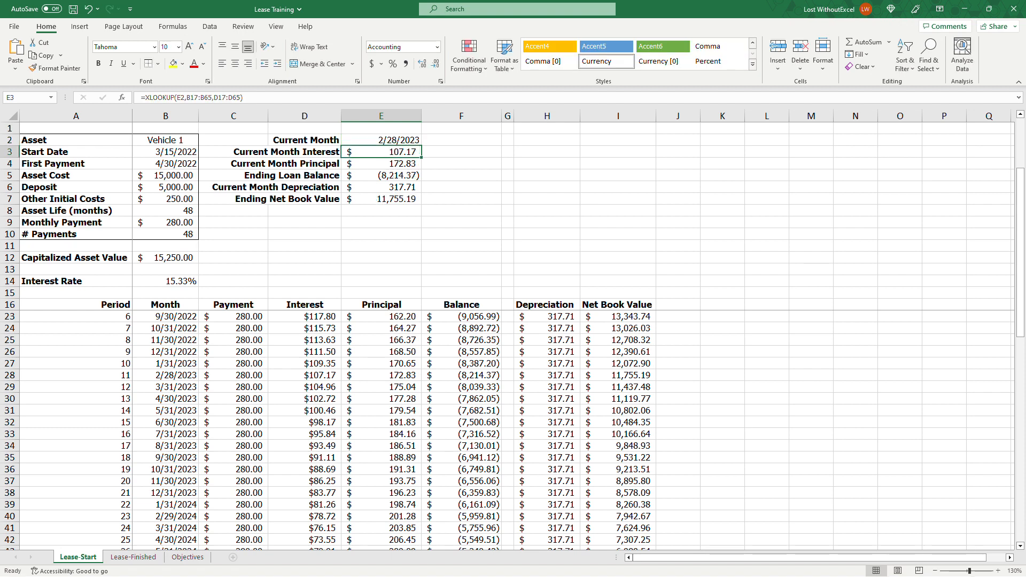
left_click_drag(394, 153, 376, 202)
left_click(360, 249)
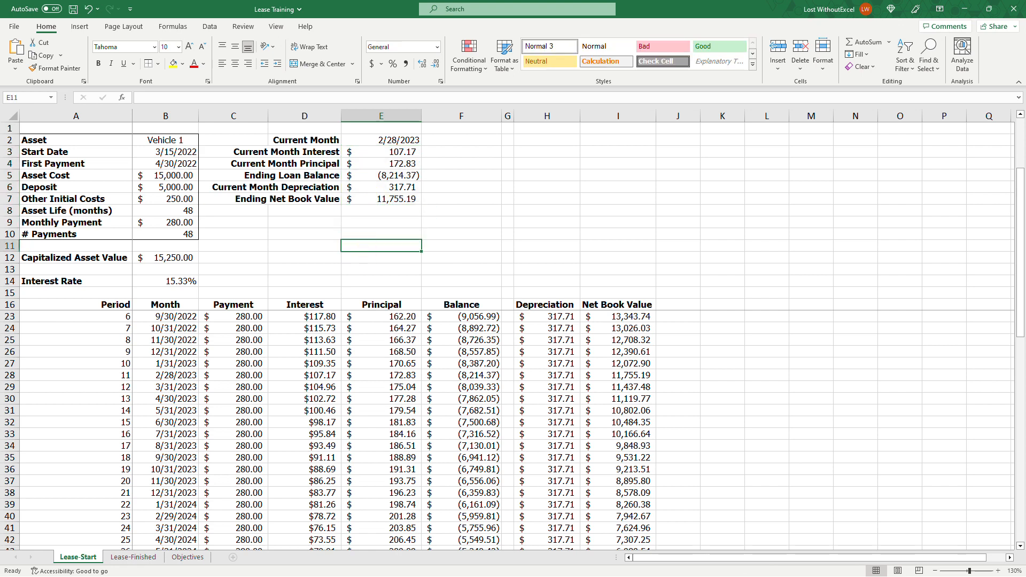
left_click_drag(395, 152, 393, 200)
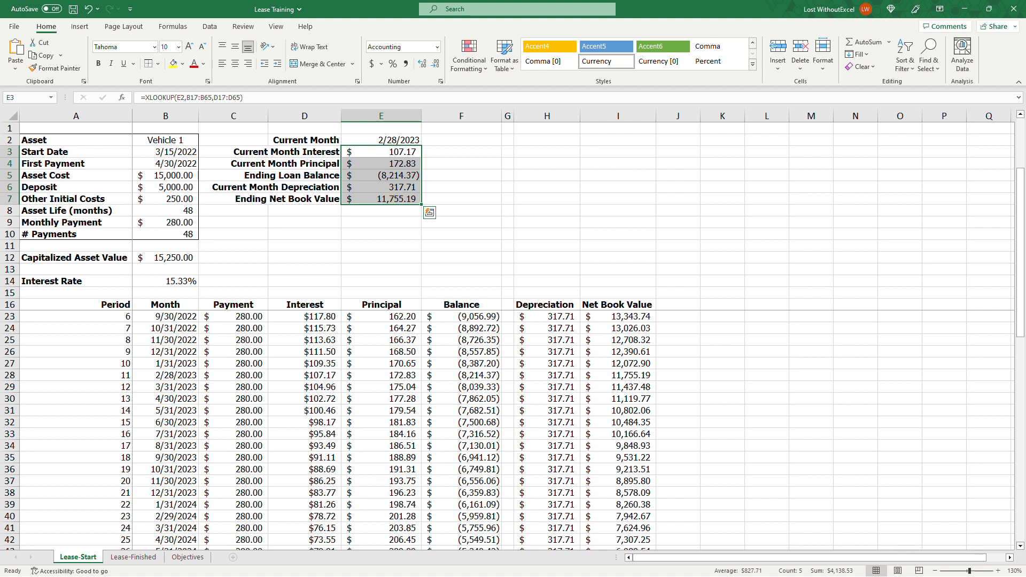
left_click(445, 201)
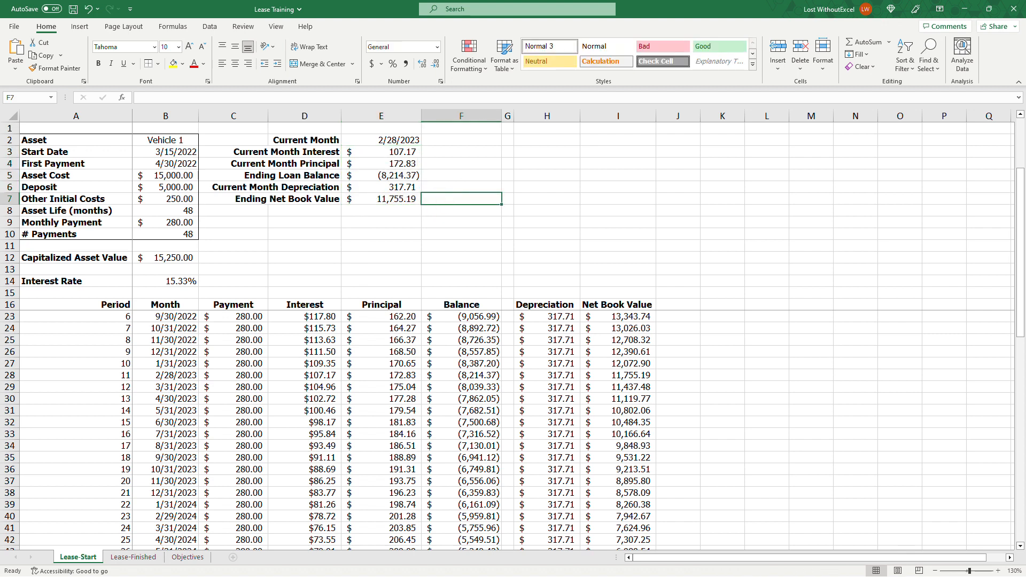
scroll(513, 428, "up", 2)
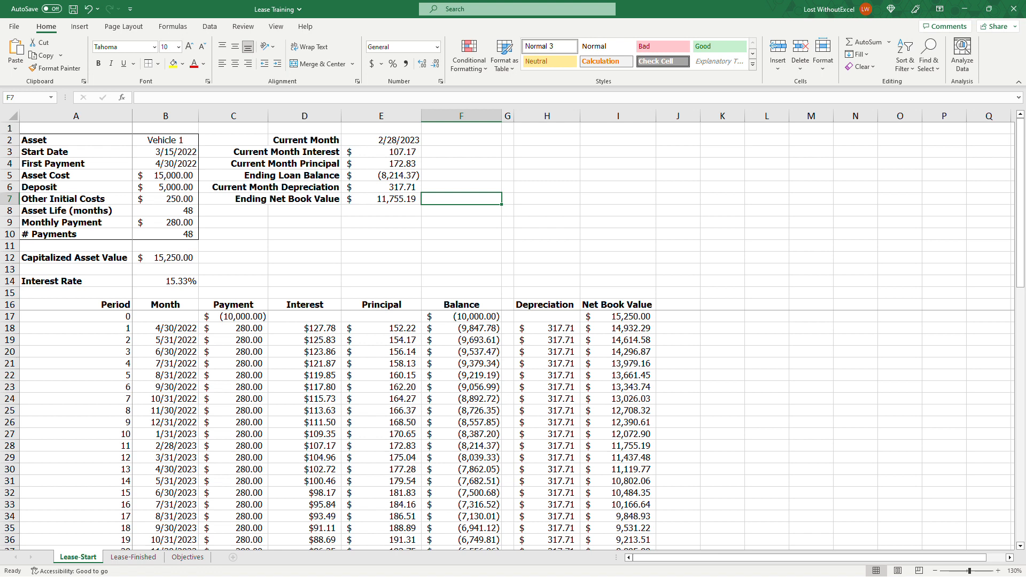
right_click(78, 557)
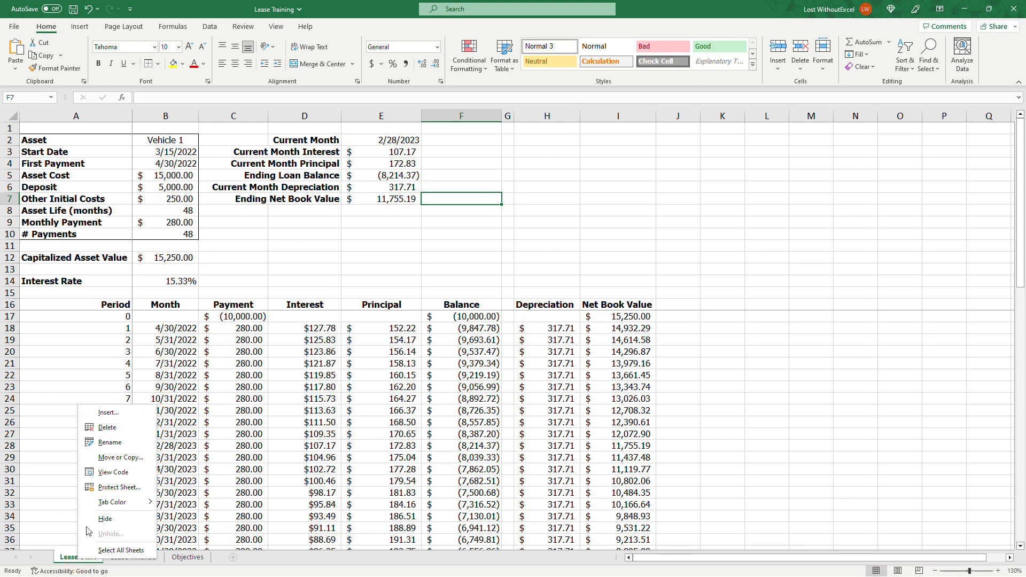
left_click(128, 446)
key("Escape")
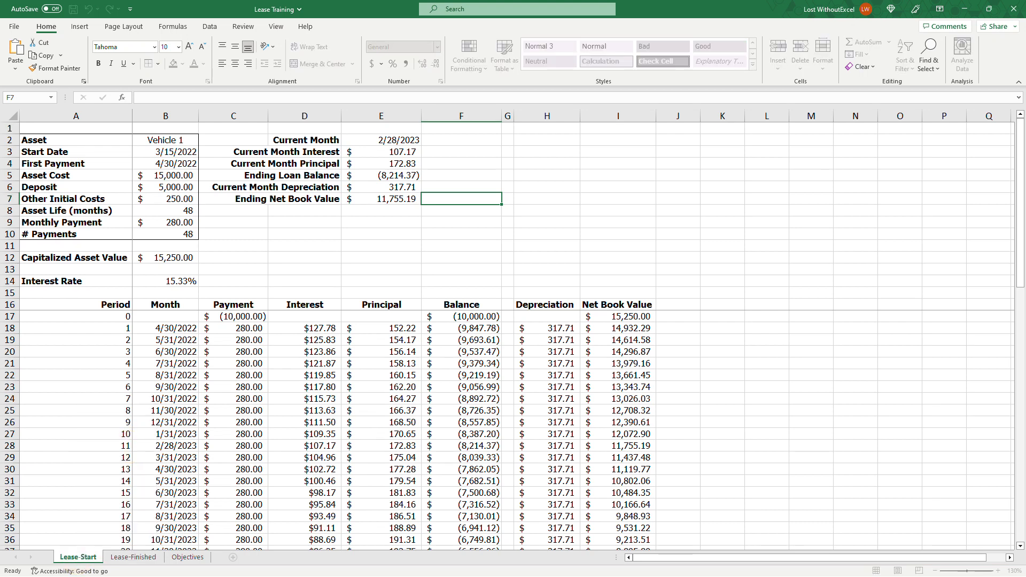
Create a copy of the Lease-Start sheet and place it before the Lease-Finished sheet
right_click(87, 558)
left_click(135, 462)
left_click(91, 518)
double_click(82, 464)
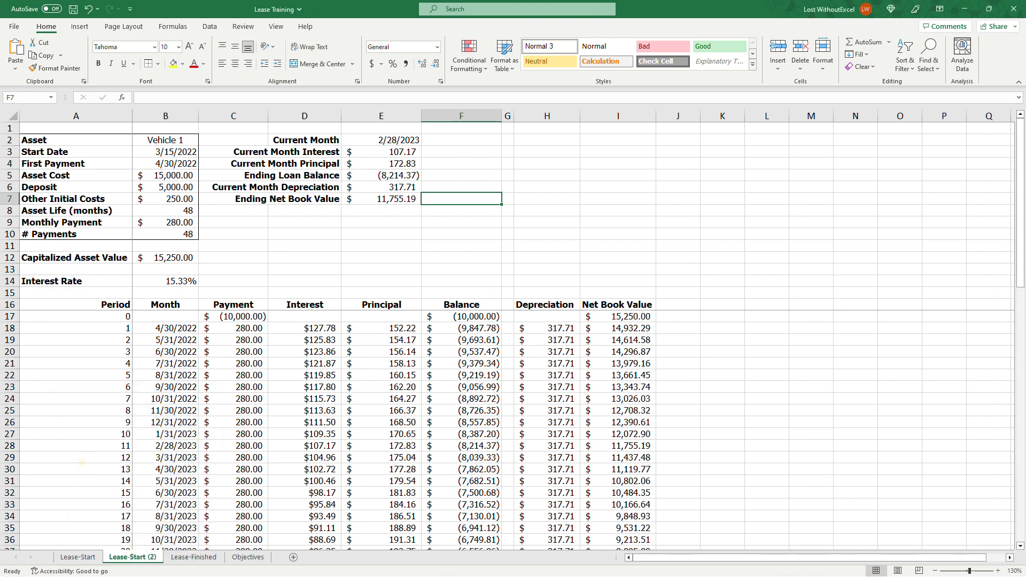
Rename the copied lease sheet as Vehicle2
right_click(138, 558)
left_click(161, 450)
type("Vehicle2")
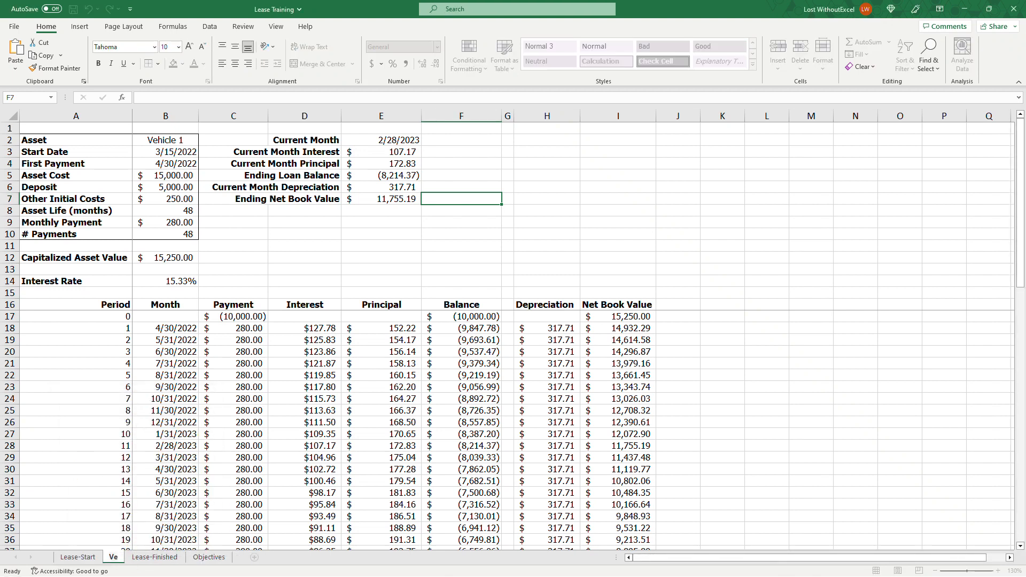
key("Return")
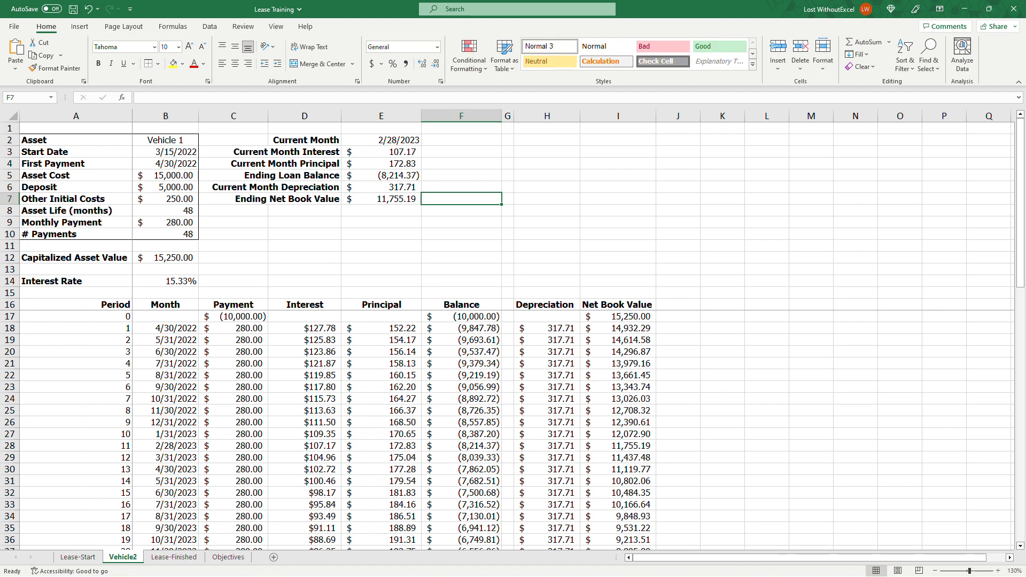
Rename the original Lease-Start sheet as Vehicle1
right_click(78, 557)
left_click(155, 451)
type("Vehicle1")
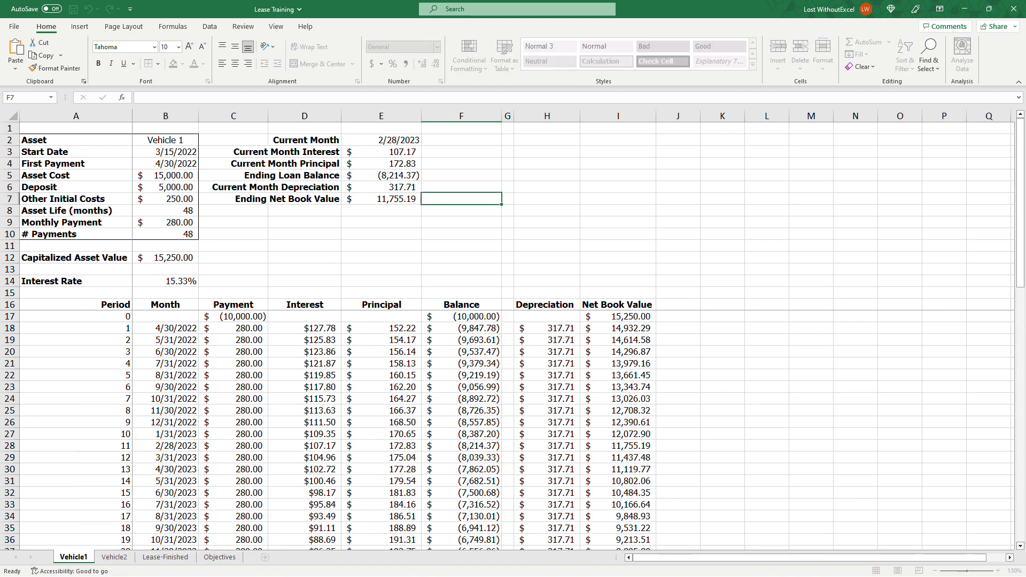
key("Return")
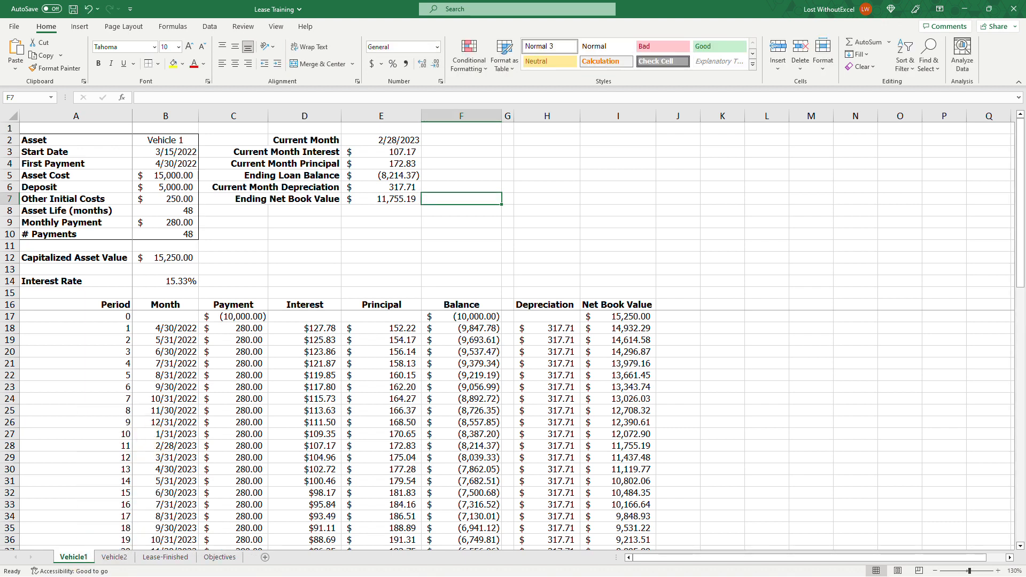
On the Vehicle2 sheet, change the Asset name in B2 to Vehicle 2
left_click(114, 557)
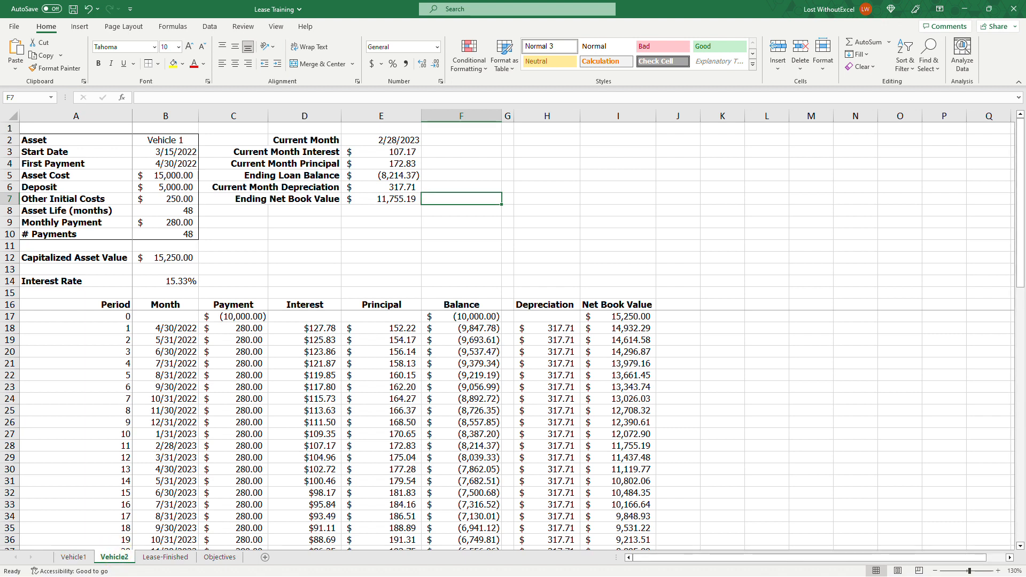
left_click(328, 269)
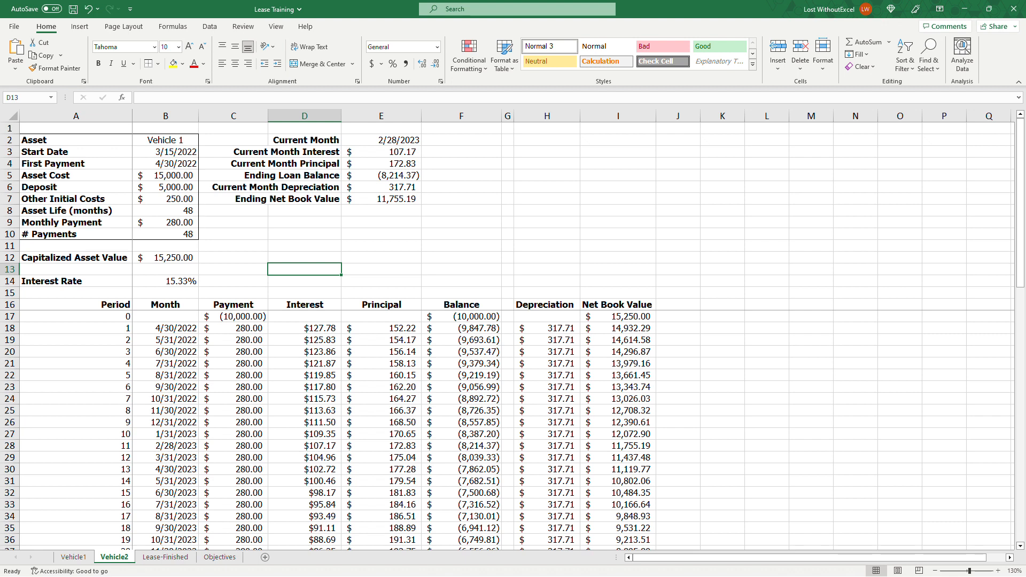
left_click_drag(54, 140, 171, 231)
left_click_drag(160, 140, 170, 234)
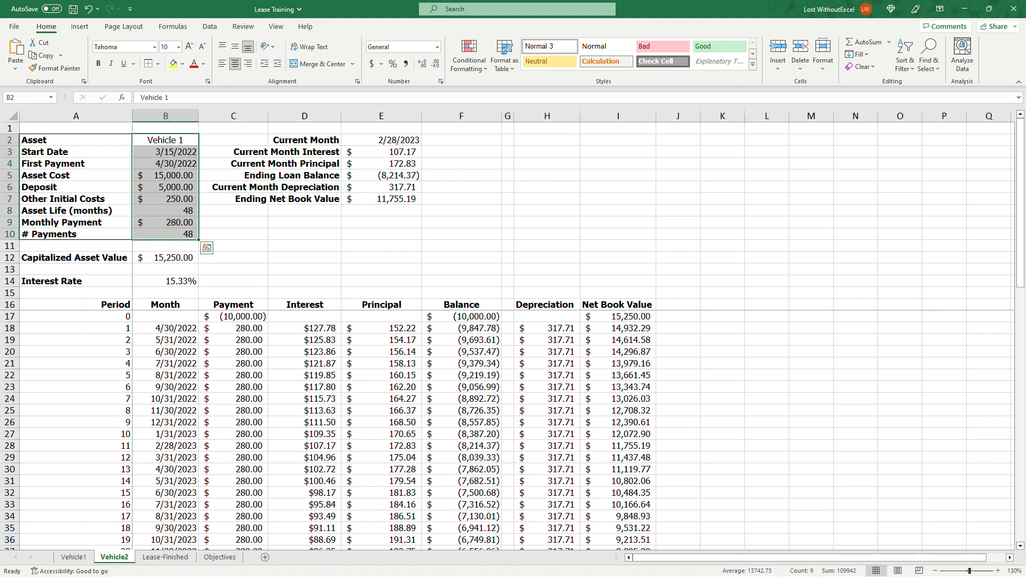
left_click(187, 139)
type("VEh")
key("BackSpace")
key("BackSpace")
key("BackSpace")
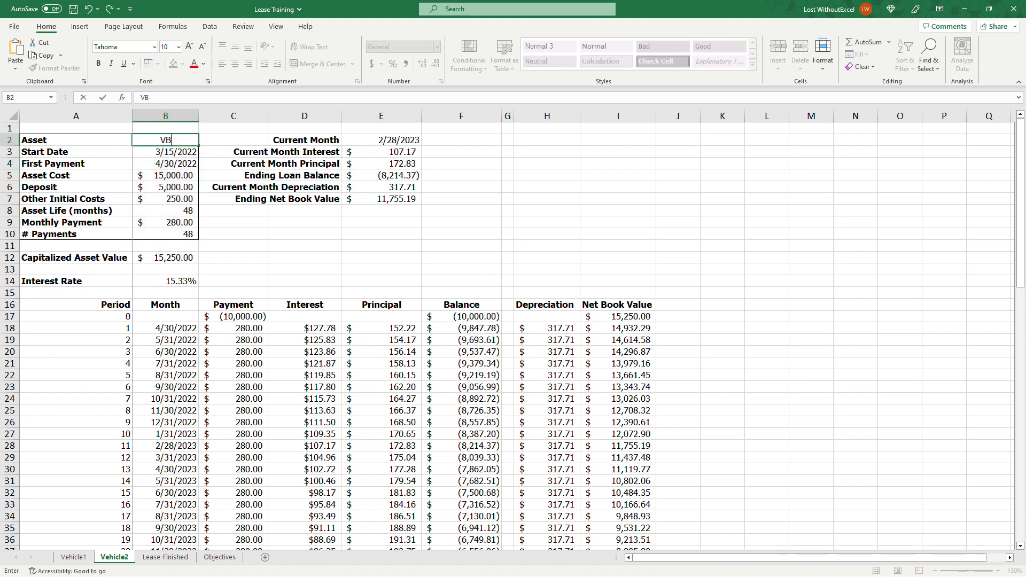
type("Vehicle 2")
key("Return")
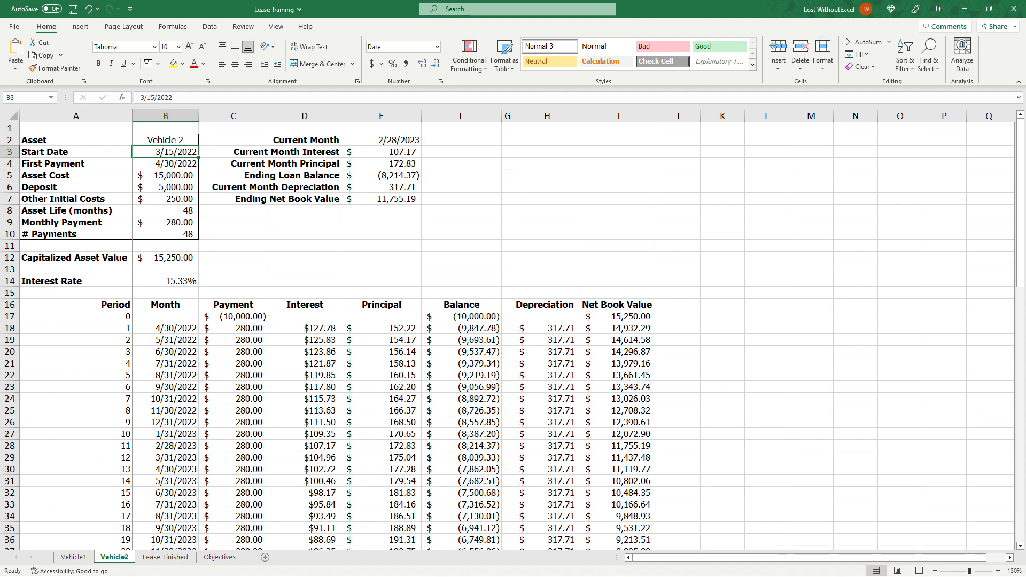
Set the Vehicle2 Start Date in B3 to 6/2/2022 and the First Payment in B4 to 6/30/2022
type("6/")
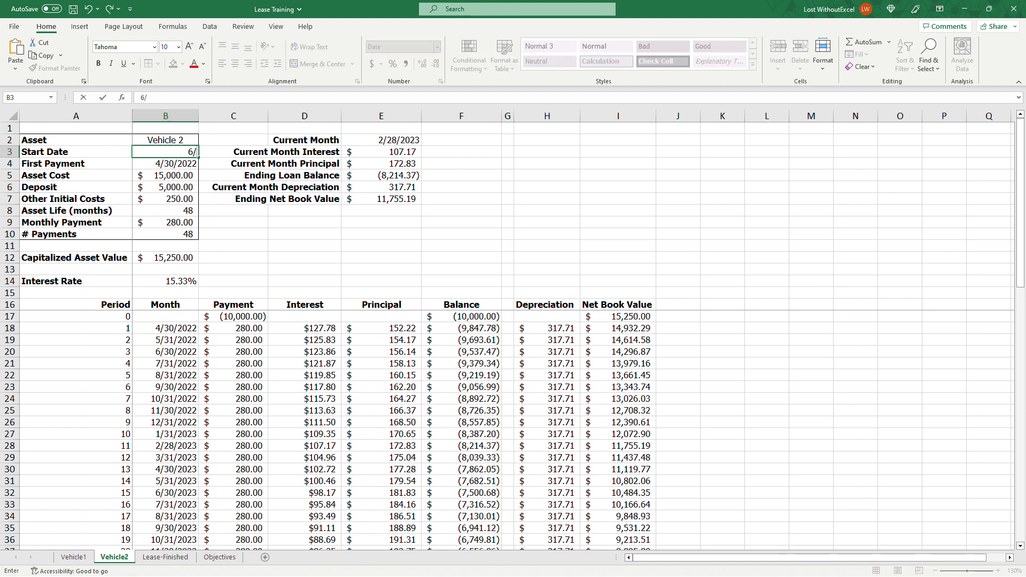
type("2/2022")
key("Return")
type("6/30/2022")
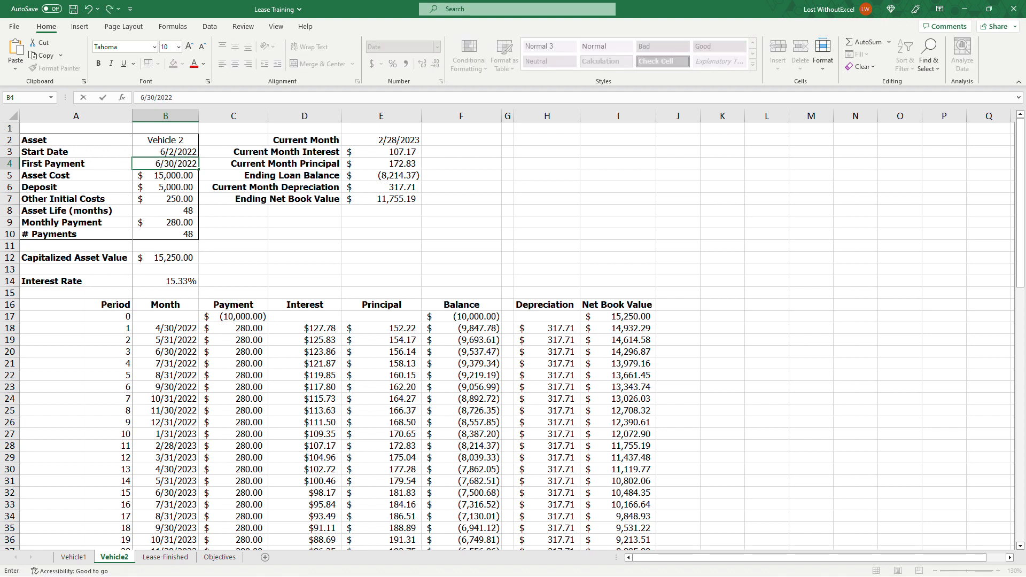
key("Return")
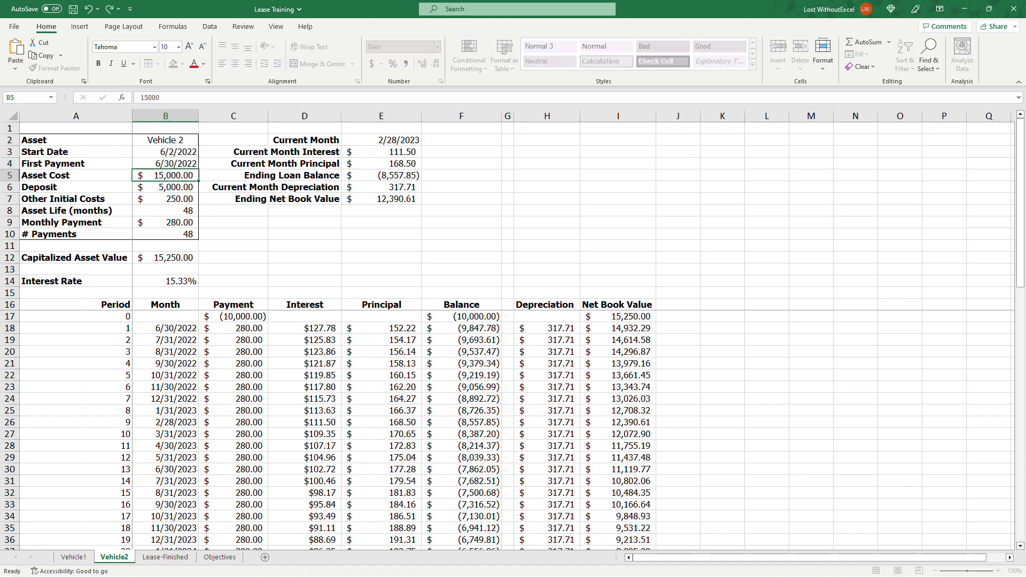
type("180")
key("Tab")
type("0")
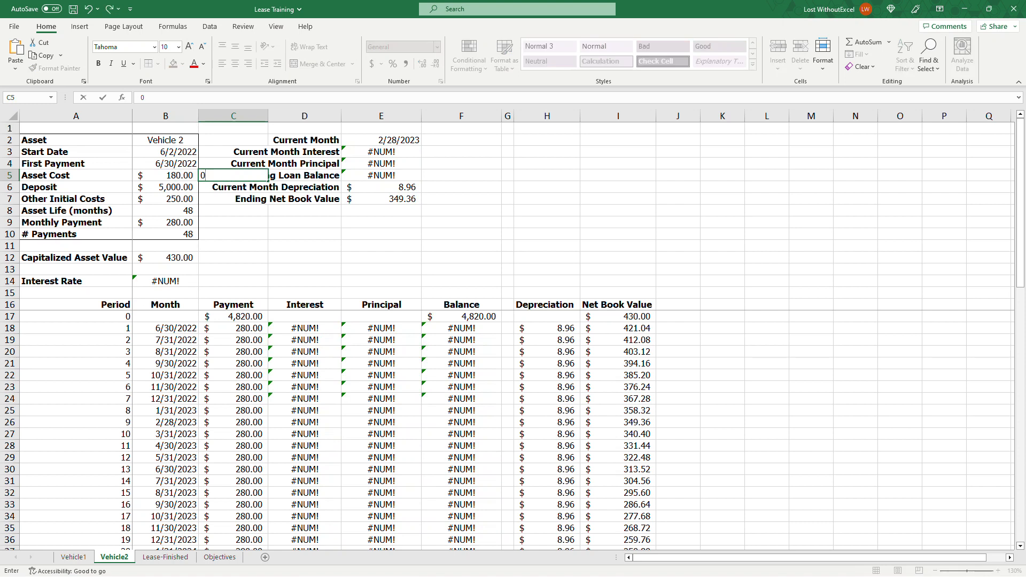
key("BackSpace")
key("Escape")
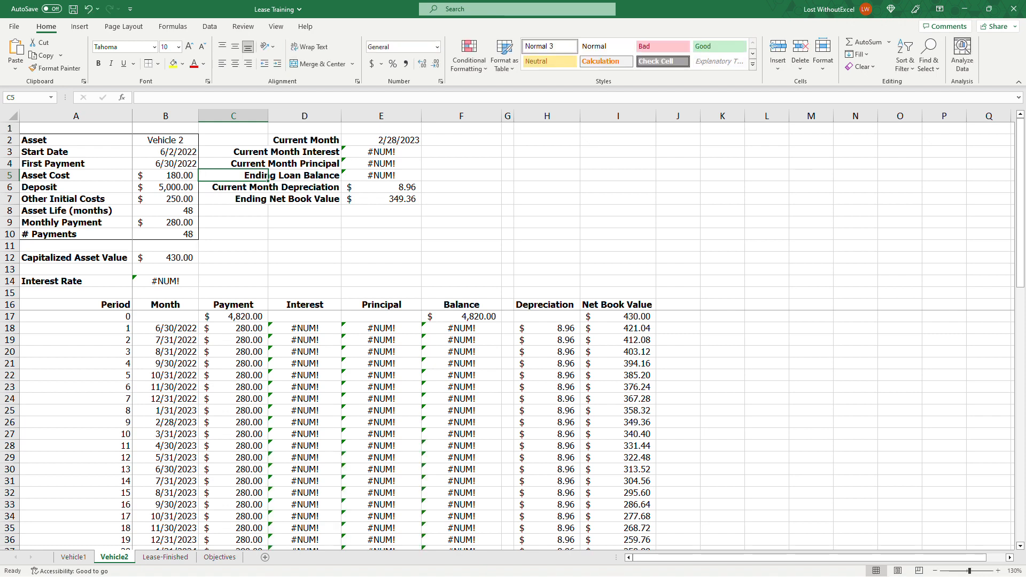
key("Left")
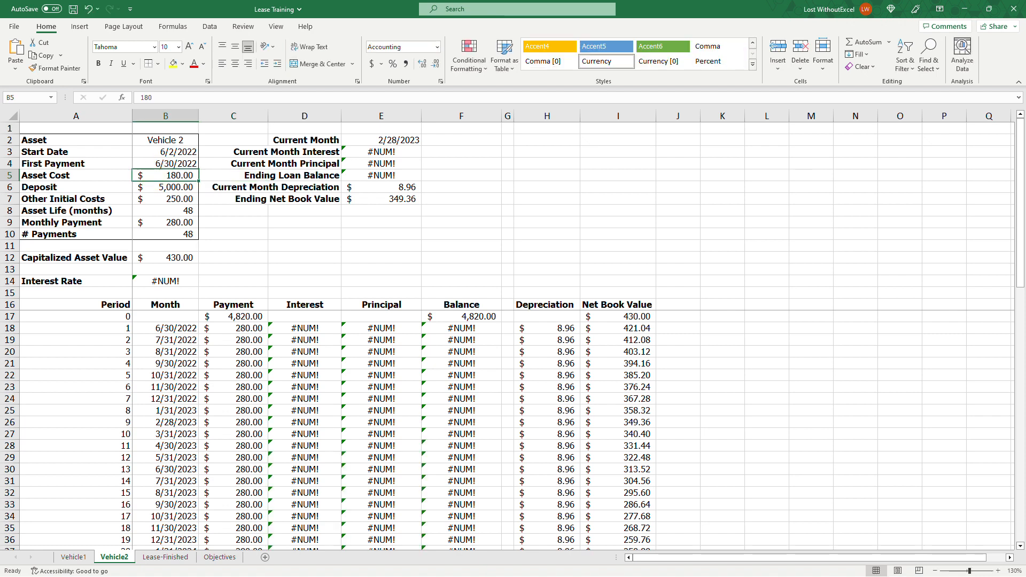
Set the Vehicle2 Asset Cost in B5 to 18000 and the Deposit in B6 to 4000
type("180000")
key("BackSpace")
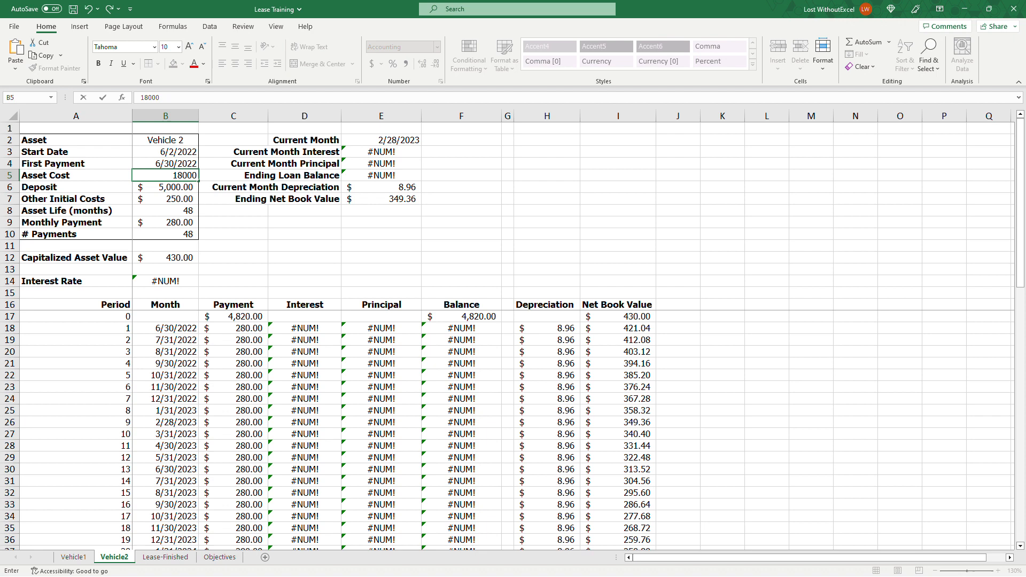
key("Return")
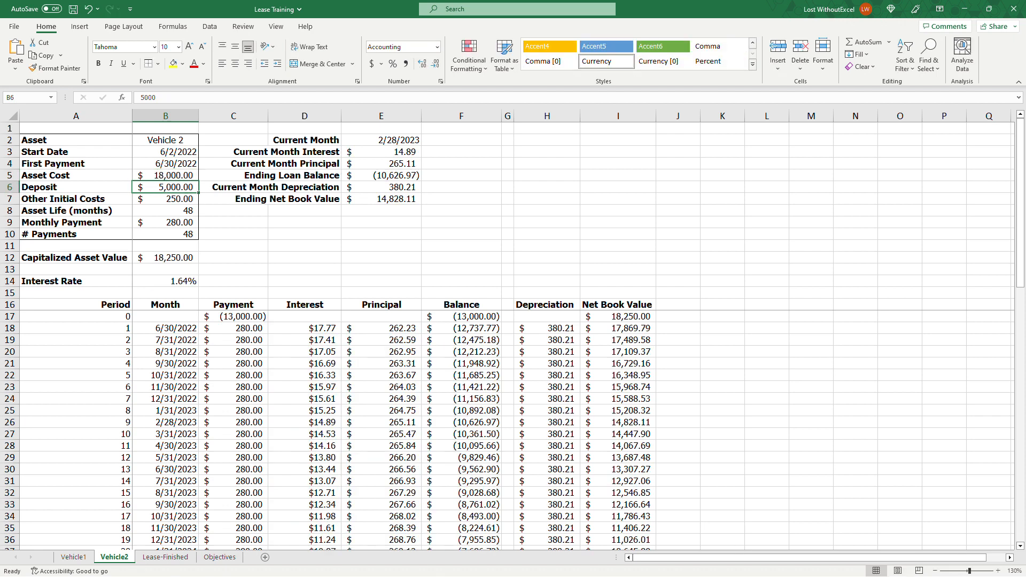
type("4000")
key("Return")
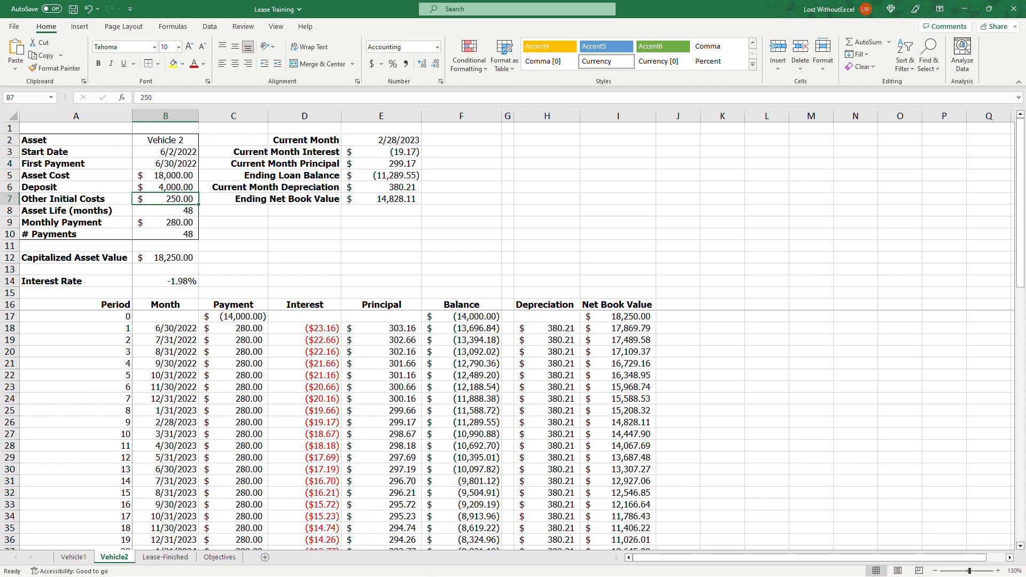
Check the end of the schedule, and set the Vehicle2 Monthly Payment in B9 to 350
left_click(174, 221)
scroll(339, 430, "down", 12)
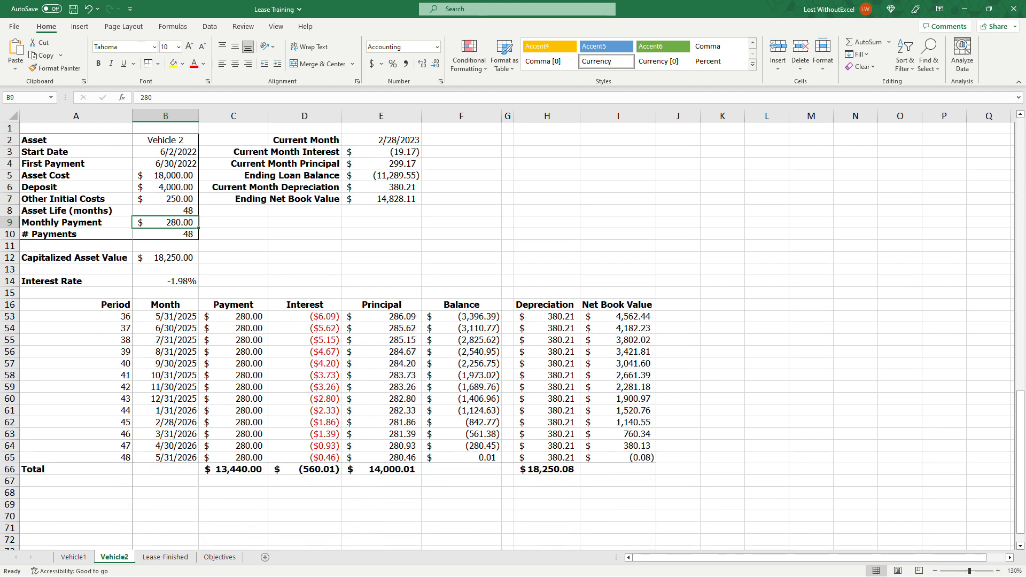
scroll(338, 429, "up", 12)
type("350")
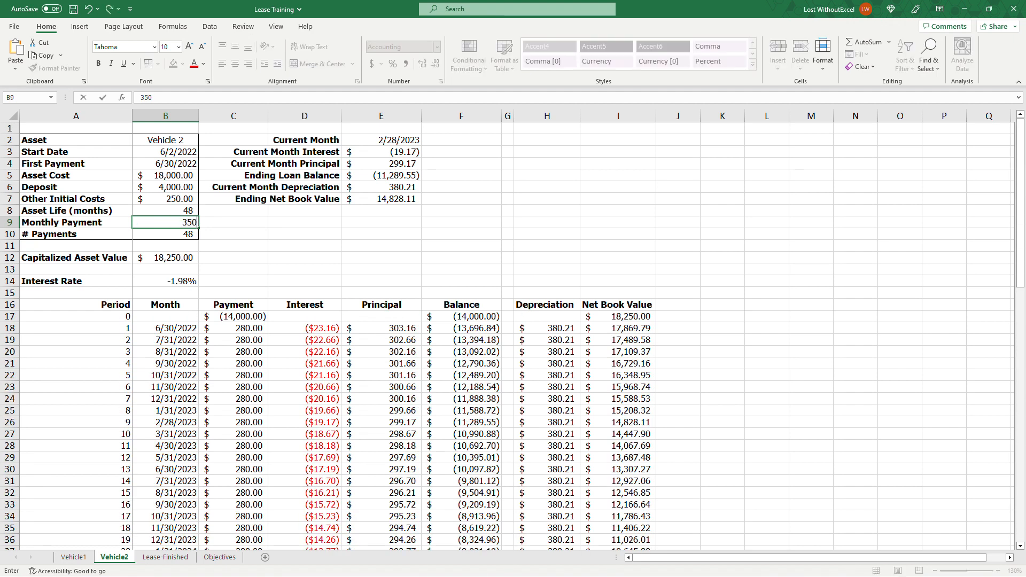
key("Return")
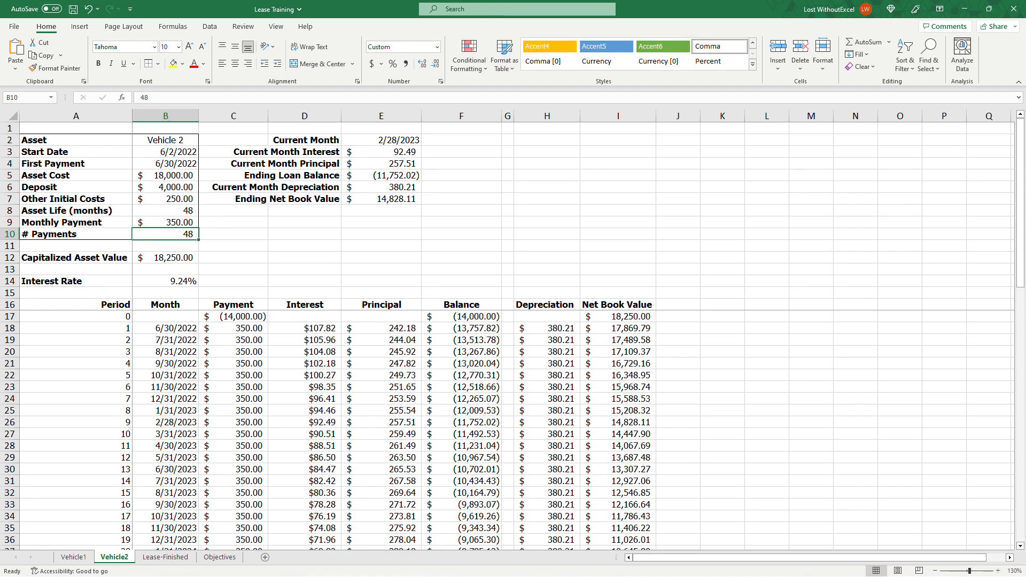
Review the Vehicle2 lease inputs in B2:B10 and the schedule down to its Total row
left_click(304, 222)
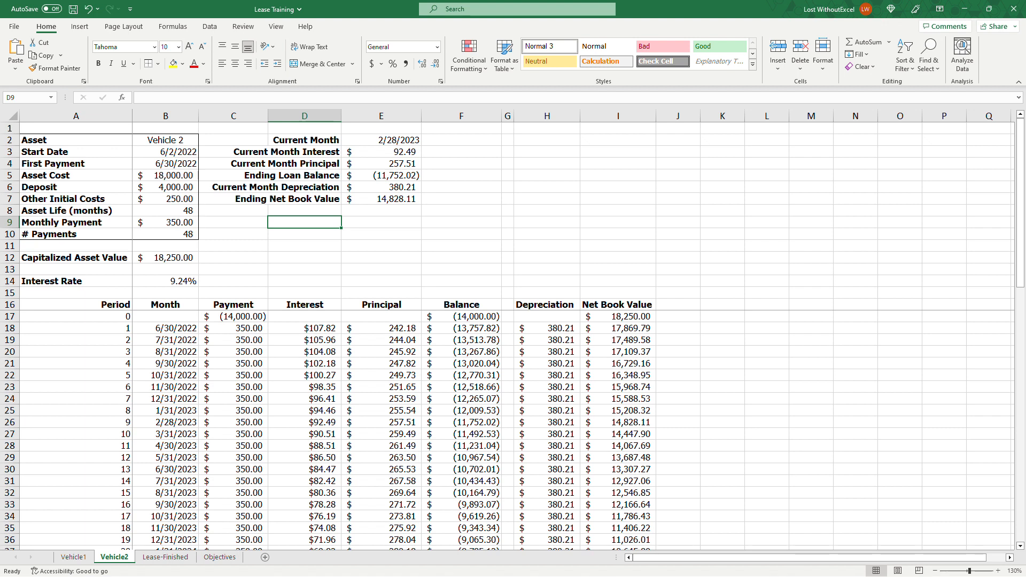
left_click(166, 235)
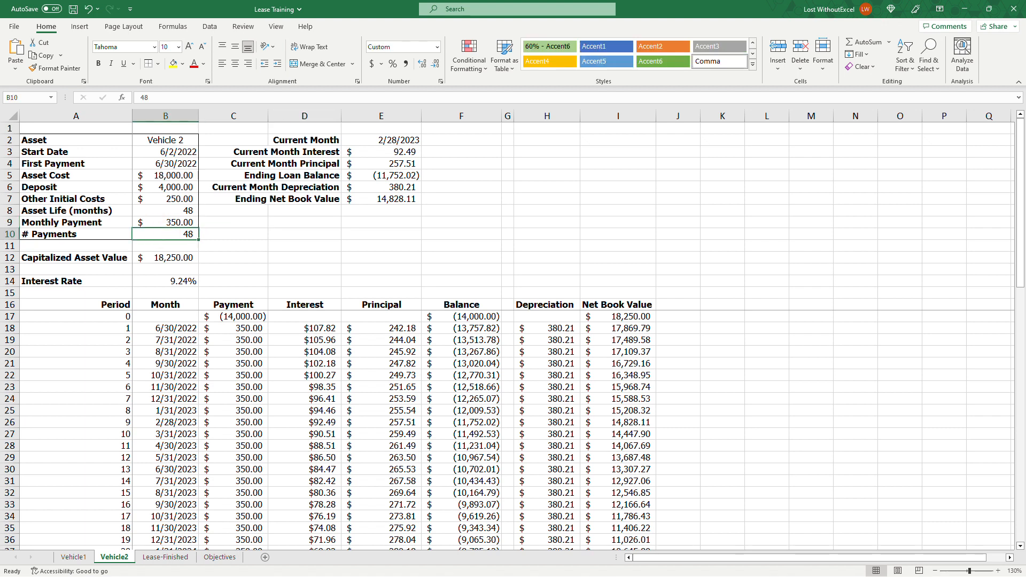
left_click_drag(166, 140, 179, 240)
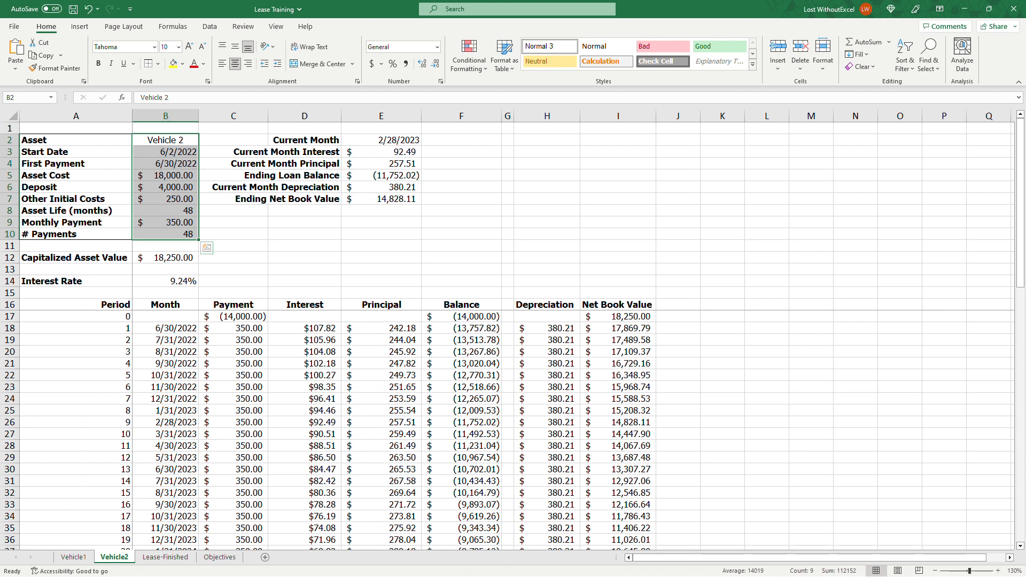
scroll(513, 428, "down", 12)
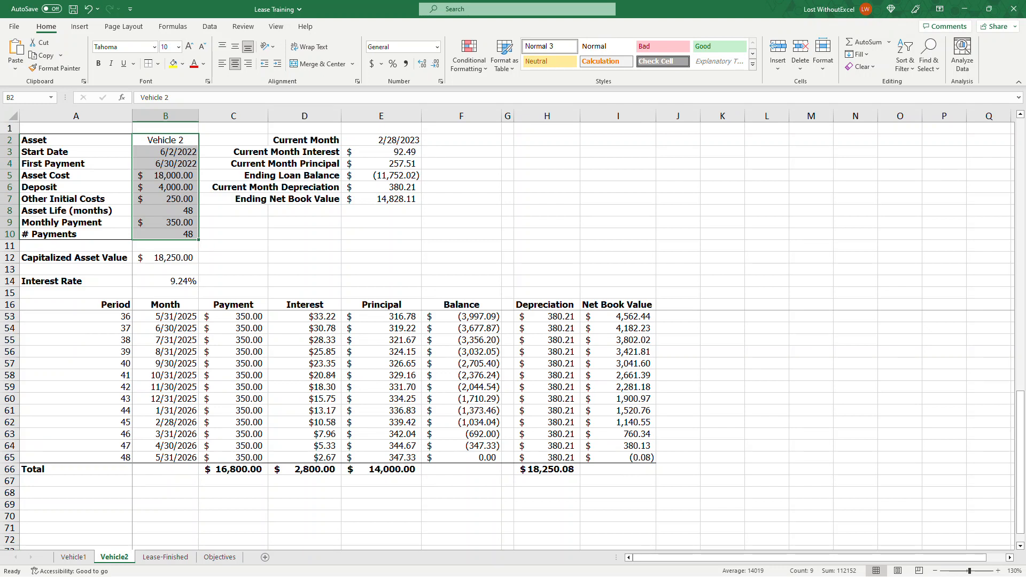
scroll(514, 428, "up", 6)
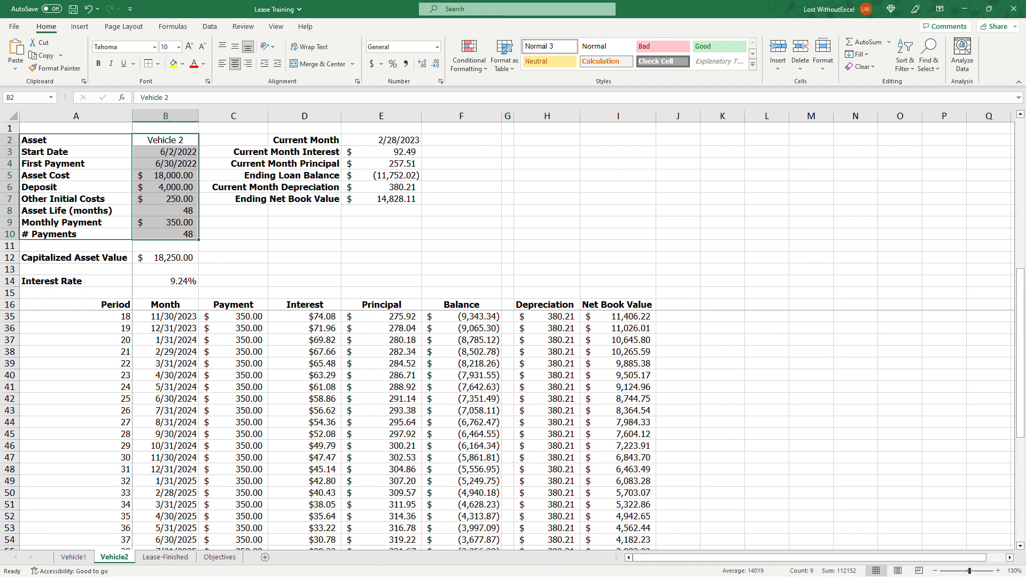
scroll(513, 428, "up", 6)
left_click(462, 257)
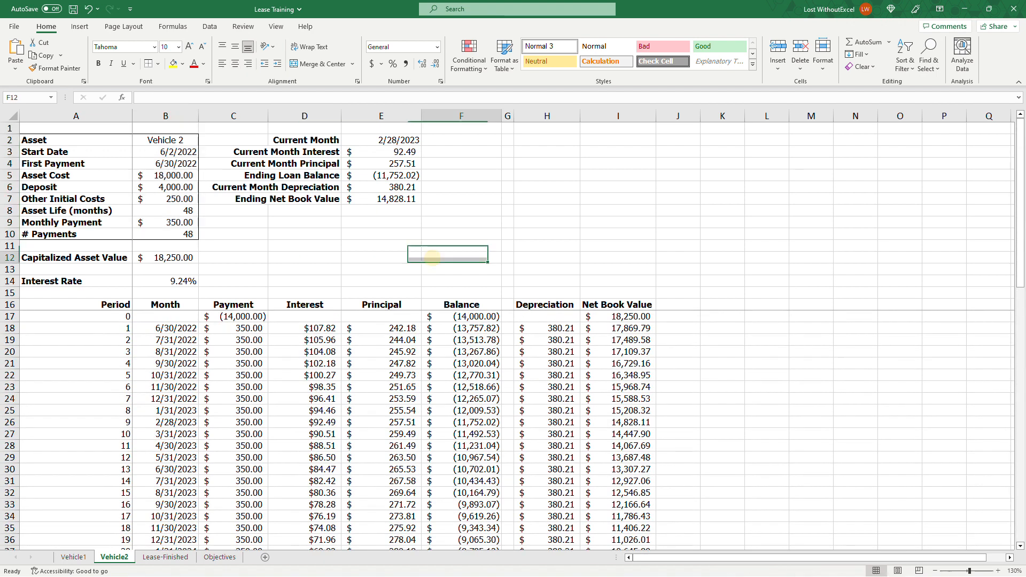
Create a copy of the Vehicle2 sheet and place it before the Lease-Finished sheet
right_click(118, 554)
left_click(151, 453)
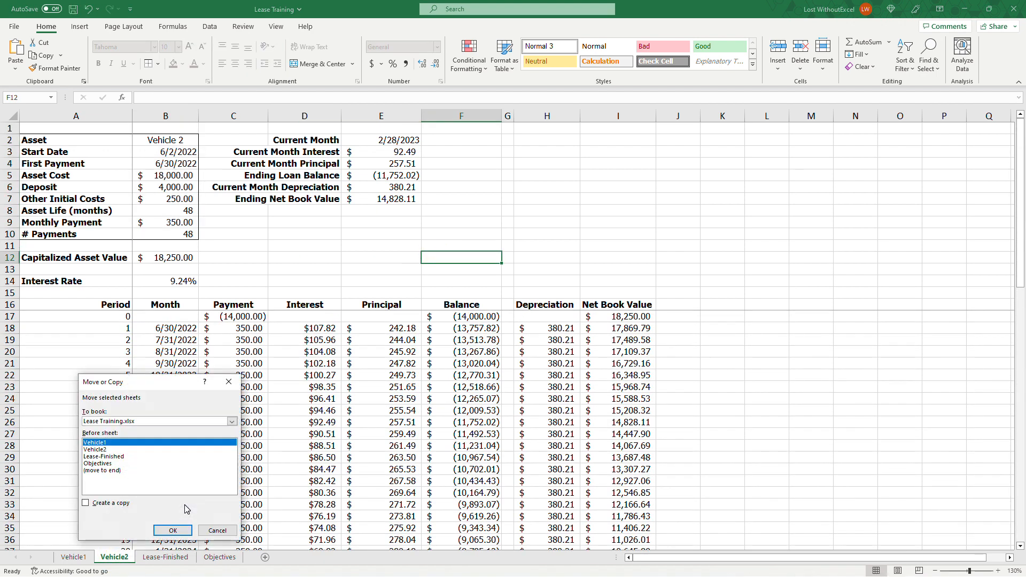
left_click(86, 503)
double_click(104, 455)
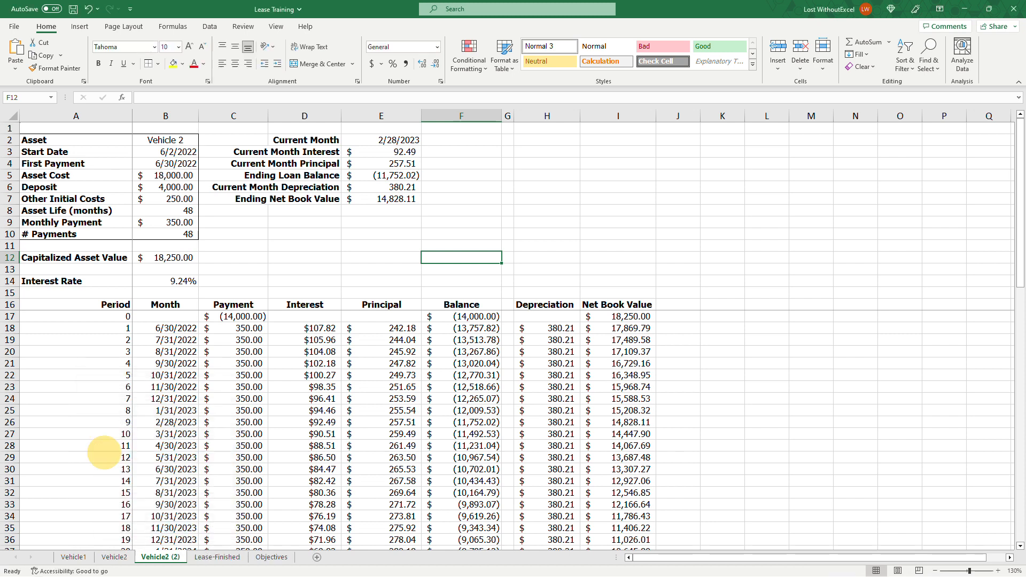
Rename the copied Vehicle2 sheet as Vehicle3
right_click(163, 558)
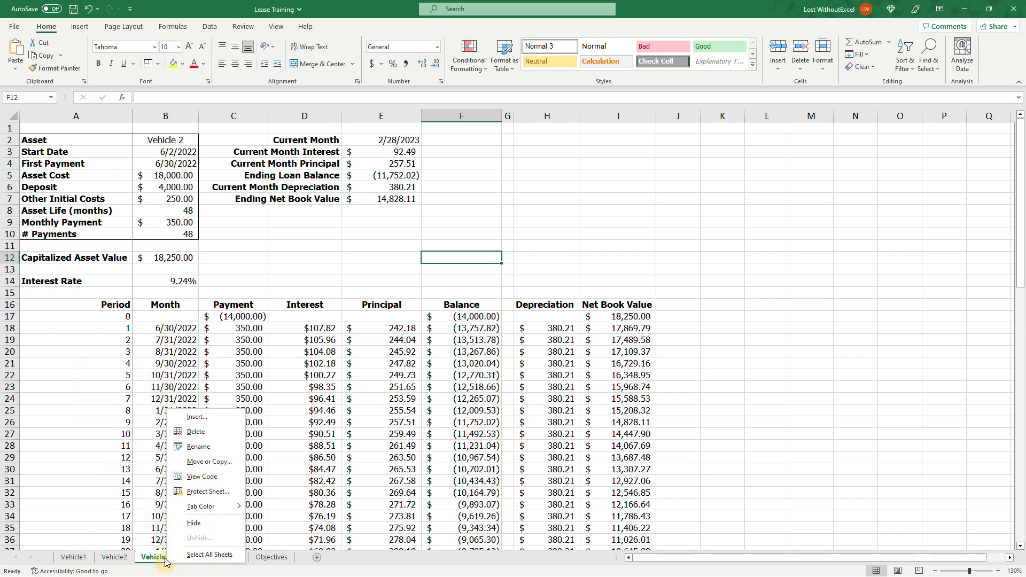
left_click(212, 455)
type("Vehicle3")
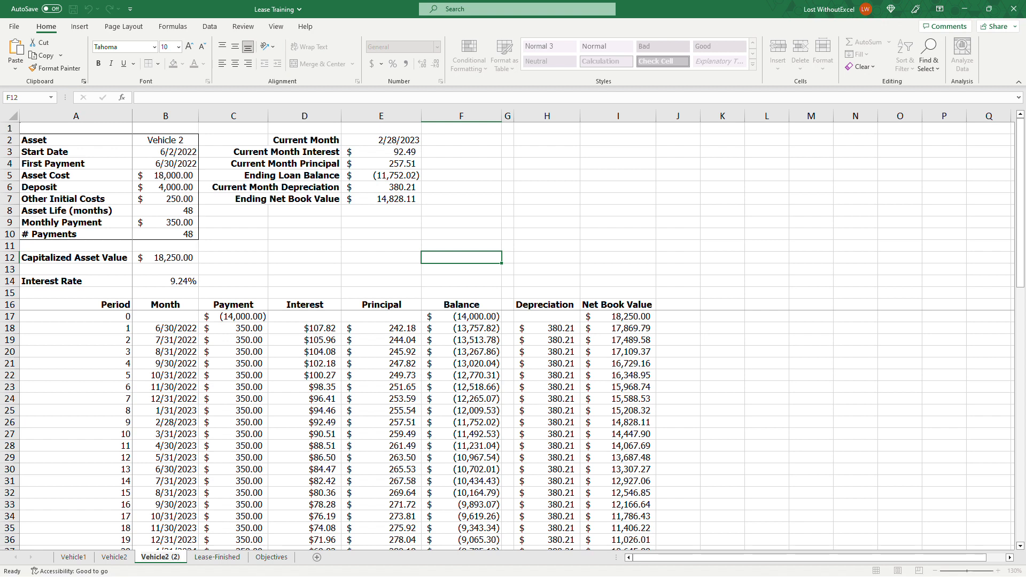
key("Return")
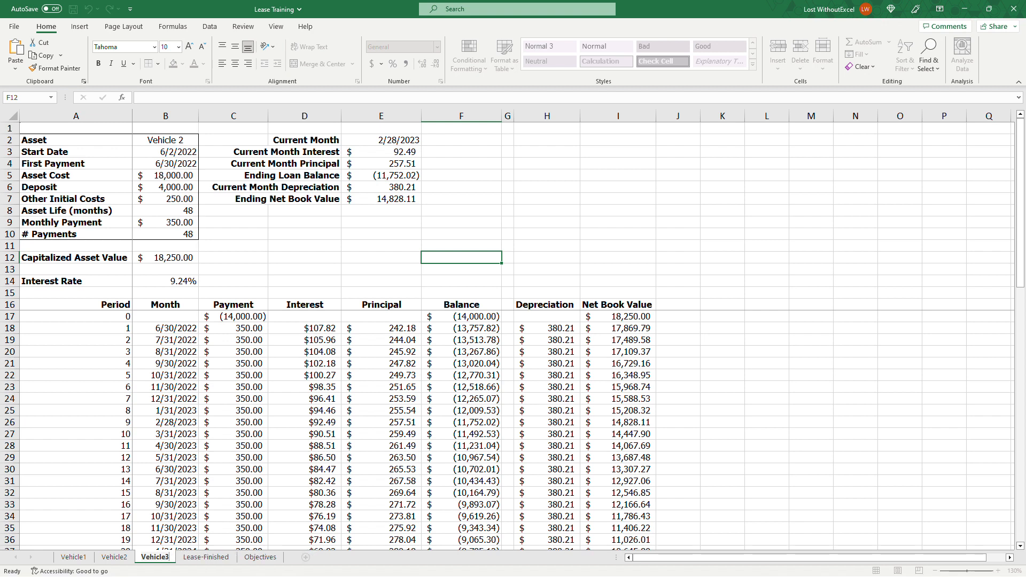
Change the Asset name in B2 of the Vehicle3 sheet to Vehicle 3
left_click(182, 140)
left_click(188, 97)
key("BackSpace")
type("3")
key("Return")
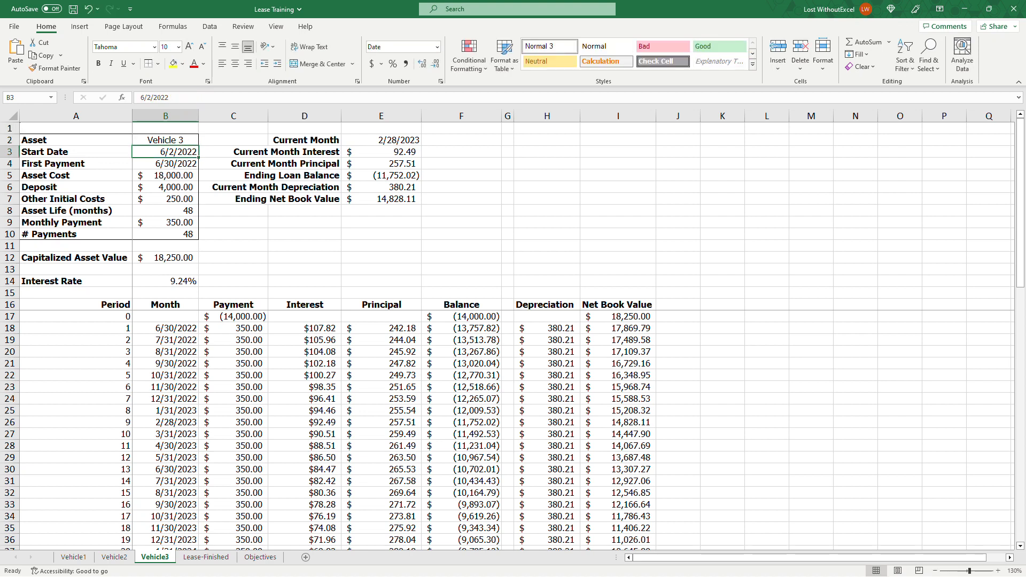
Set the Vehicle3 Start Date in B3 to 8/1/2022
type("8/1/20022")
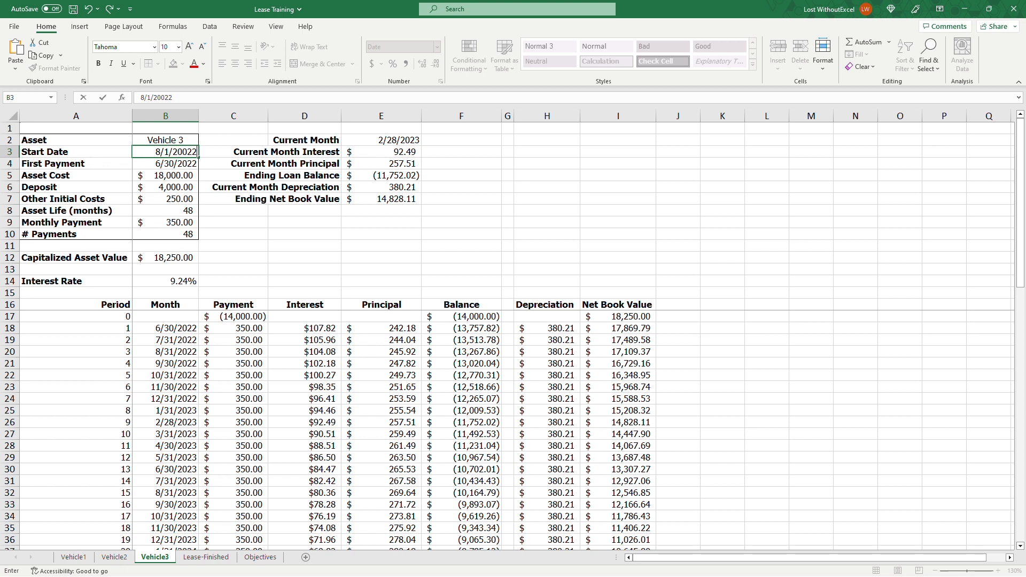
key("BackSpace")
key("BackSpace")
key("BackSpace")
type("22")
key("Return")
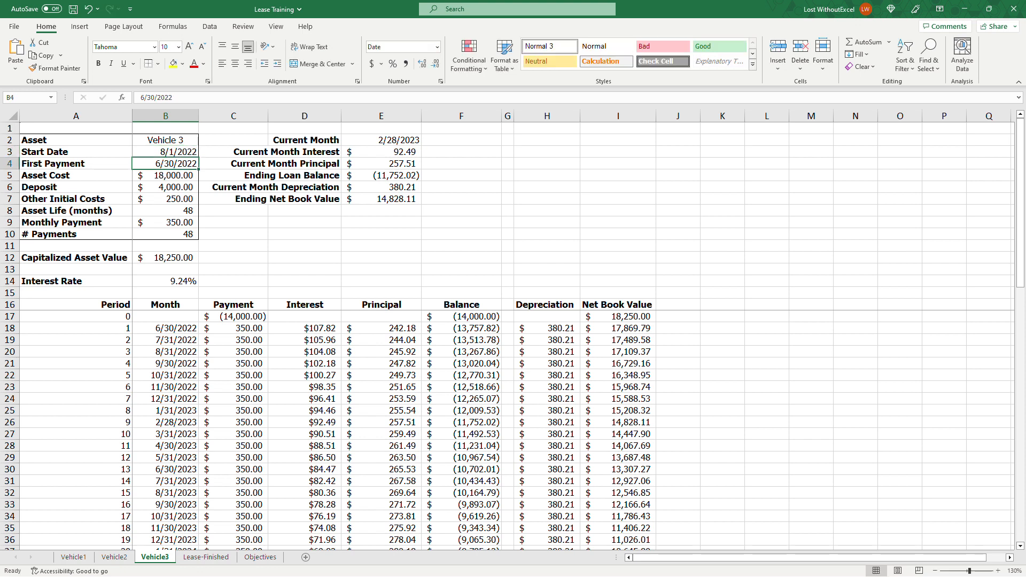
Set the Vehicle3 First Payment date in B4 to 8/31/2022
type("8/30/")
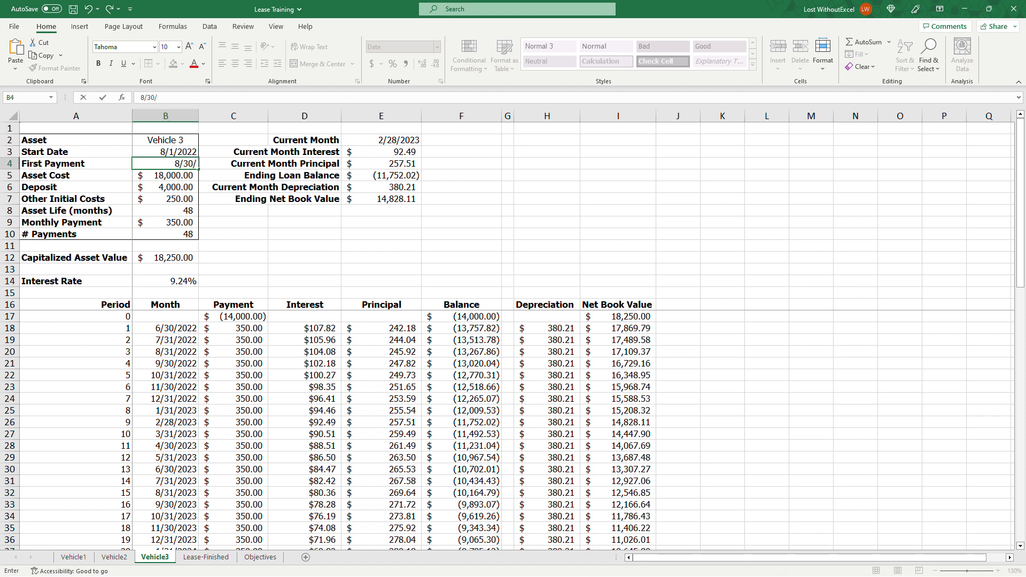
type("2022")
key("Return")
double_click(174, 163)
key("BackSpace")
type("1")
key("Return")
Set both the Asset Life (months) in B8 and the # Payments in B10 of the Vehicle3 sheet to 36
left_click(169, 210)
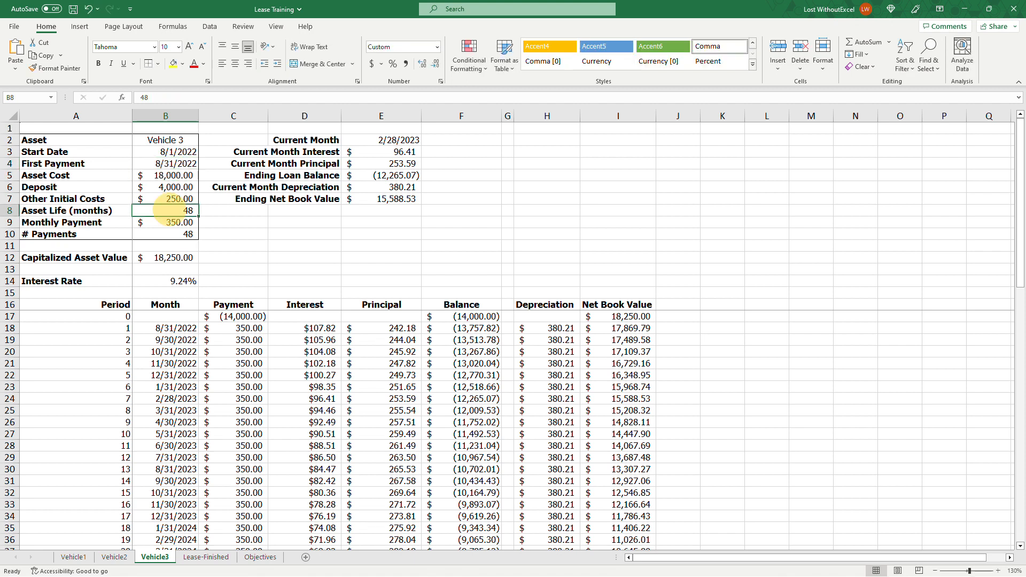
type("36")
key("Return")
key("Return")
type("36")
key("Return")
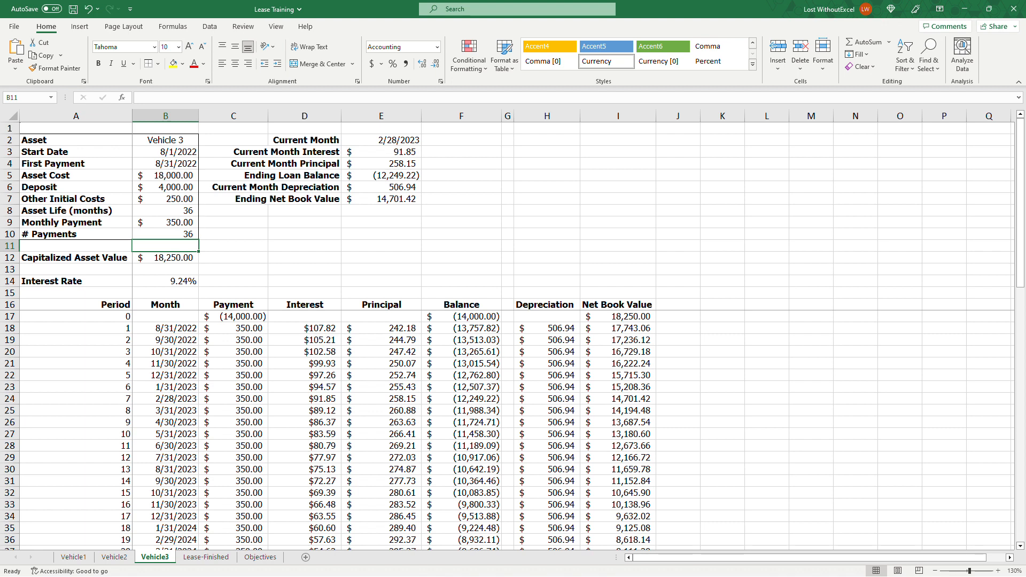
left_click(155, 234)
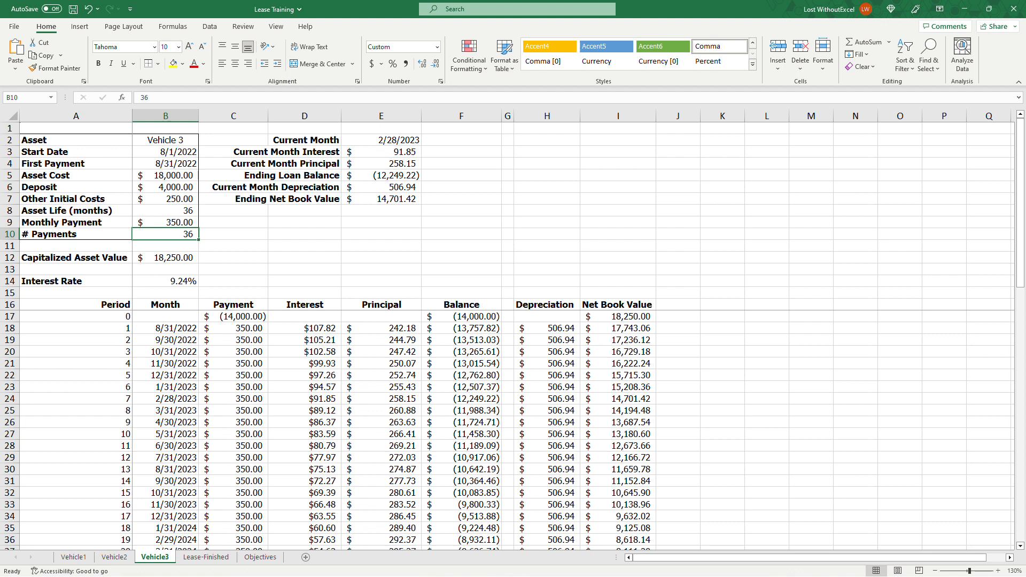
Delete rows 42 through 53 from the Vehicle3 schedule to remove the 12 surplus periods
scroll(513, 427, "down", 10)
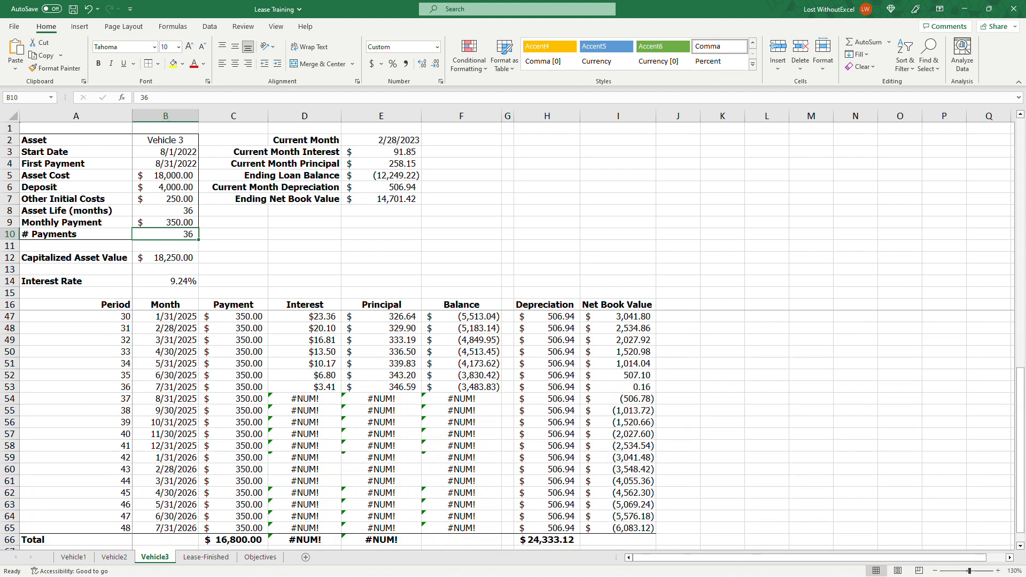
left_click_drag(304, 399, 304, 526)
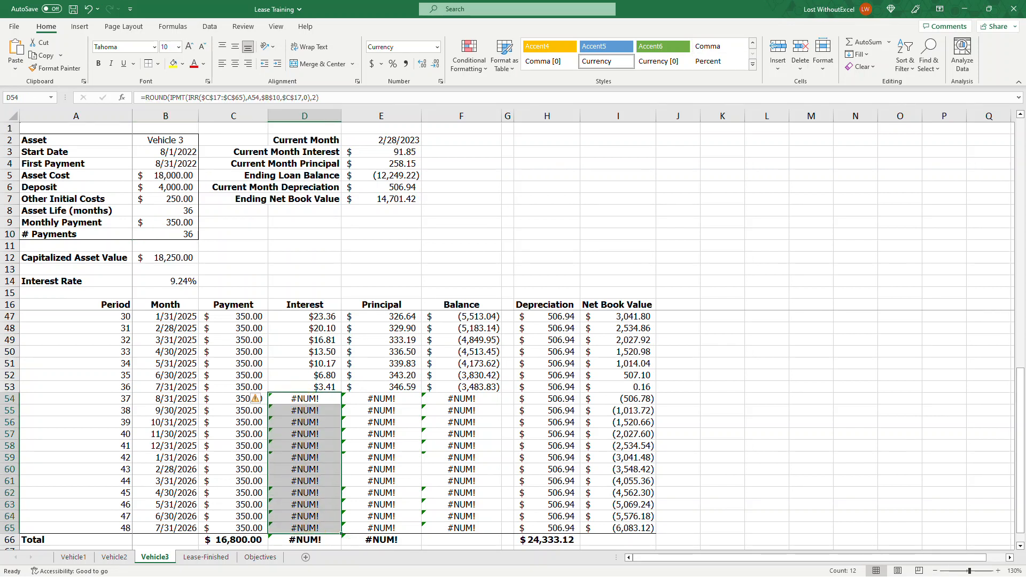
left_click(125, 401)
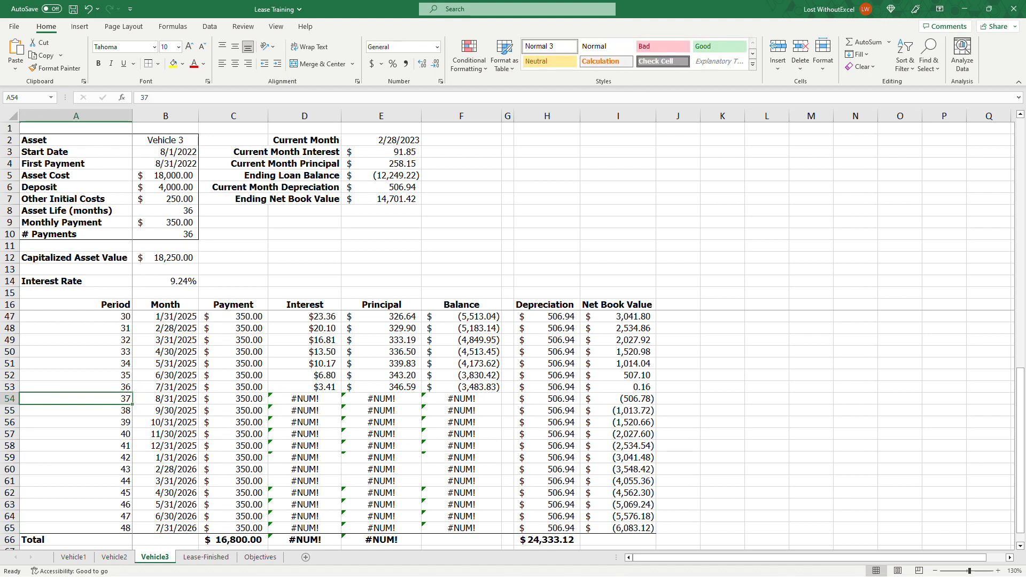
scroll(508, 428, "up", 3)
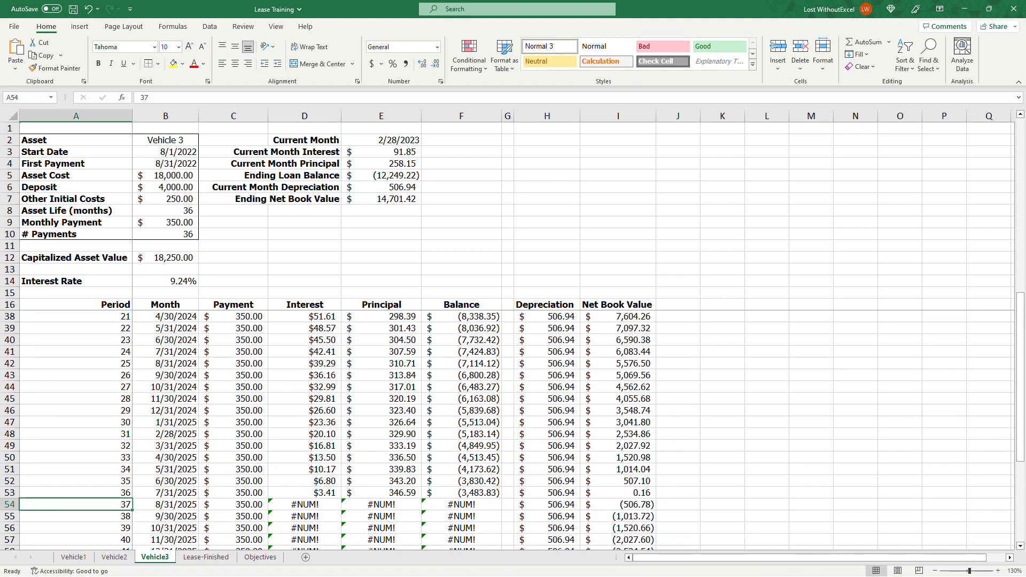
left_click_drag(9, 493, 10, 364)
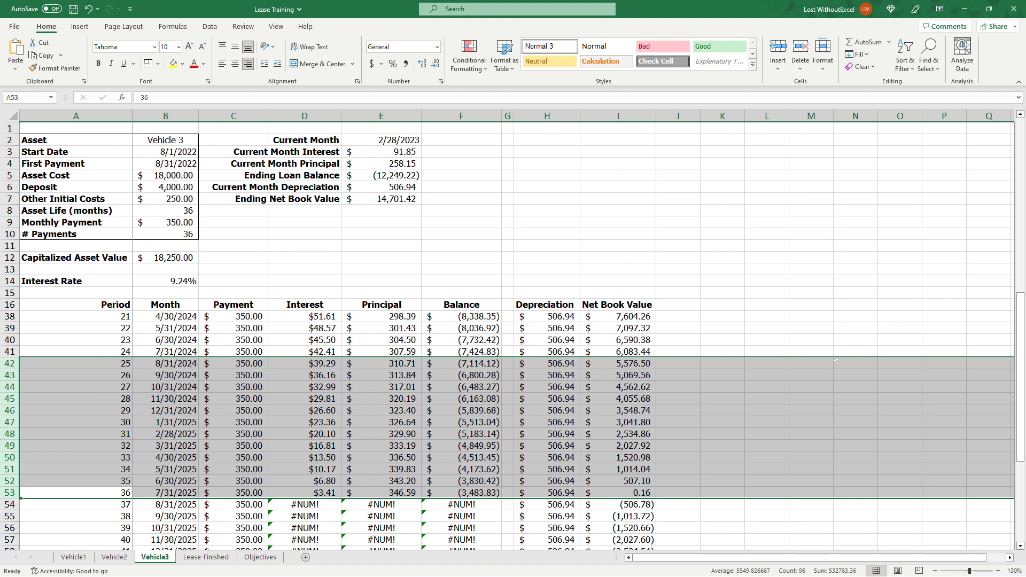
scroll(513, 428, "down", 3)
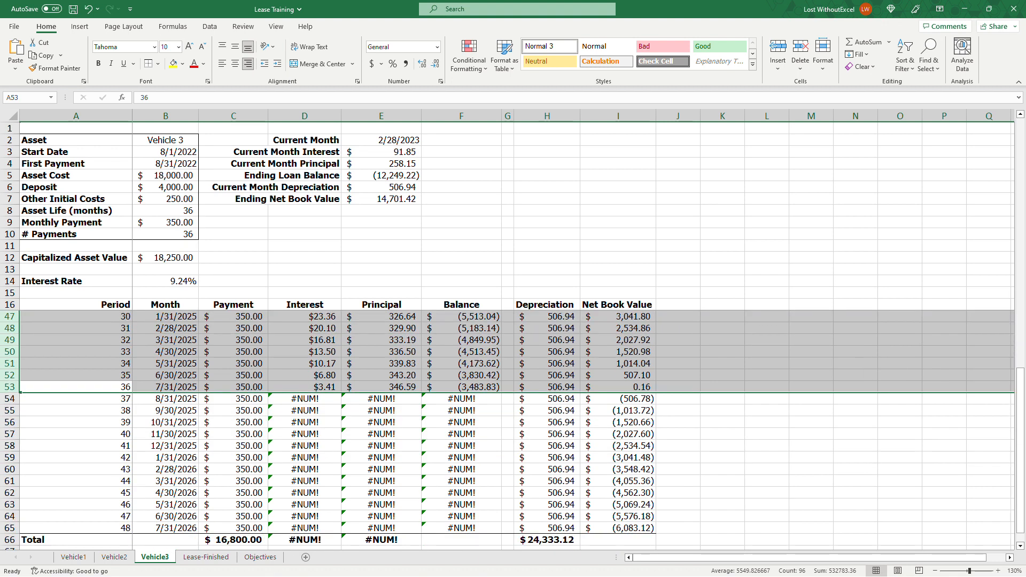
scroll(513, 427, "up", 3)
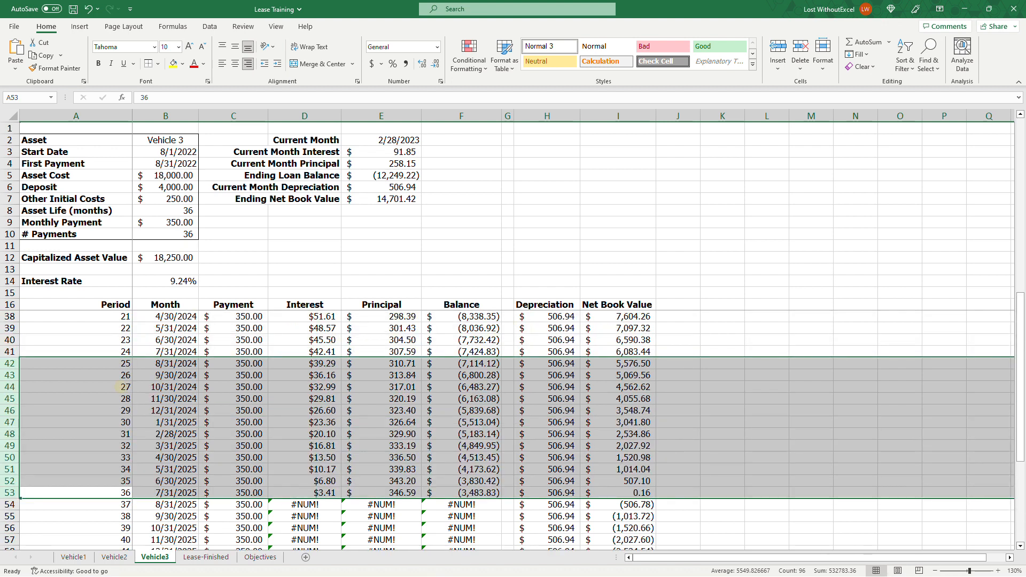
right_click(109, 394)
left_click(160, 302)
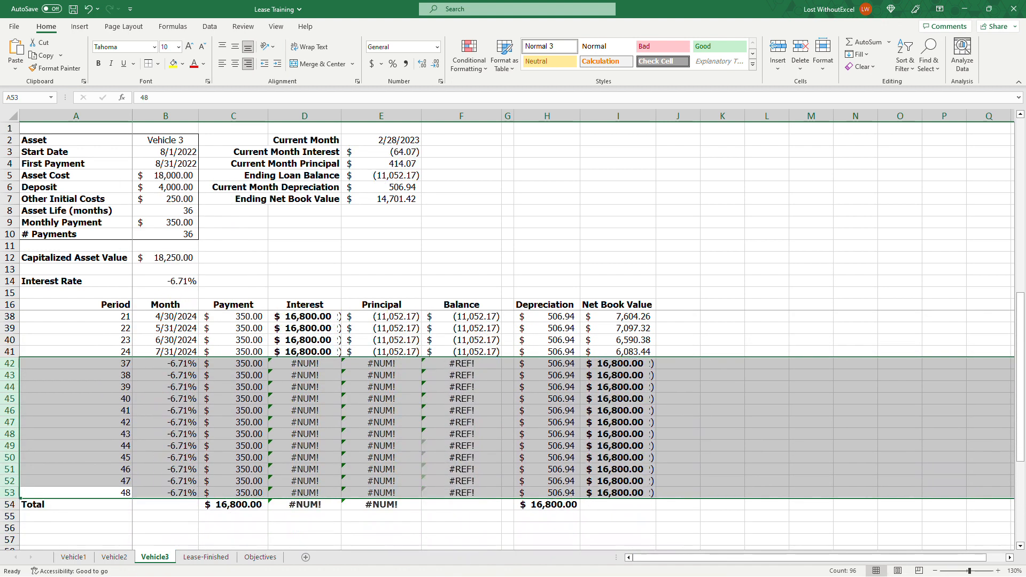
Renumber the Vehicle3 Period column by filling the series from A18:A21 down to period 36 in A53
scroll(513, 428, "up", 7)
left_click(122, 329)
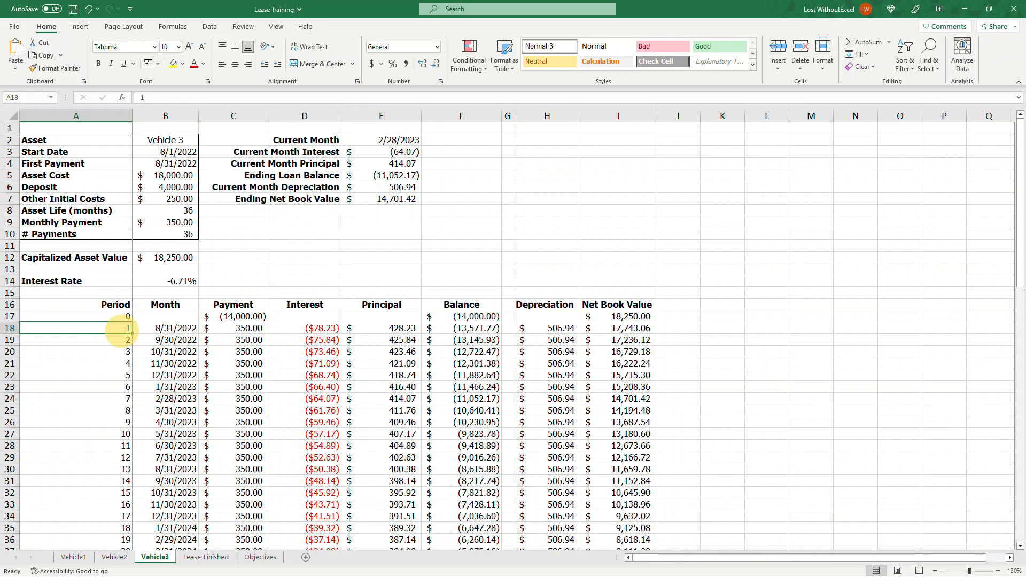
scroll(122, 427, "down", 3)
scroll(123, 428, "up", 3)
key("shift+Down")
key("shift+Down")
key("shift+Down")
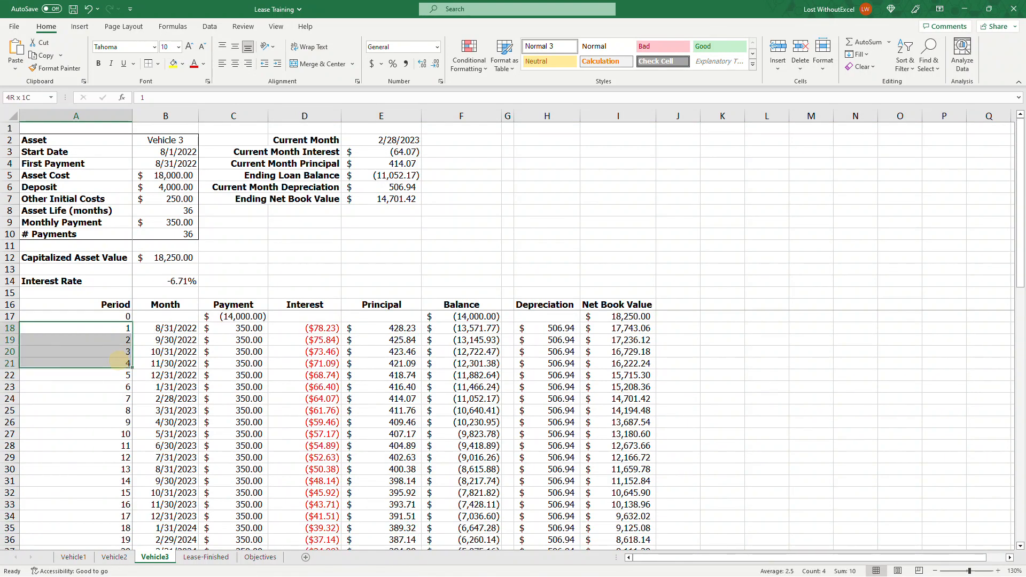
mouse_move(132, 369)
left_mouse_down()
mouse_move(131, 540)
mouse_move(107, 521)
mouse_move(115, 514)
mouse_move(129, 529)
left_mouse_up()
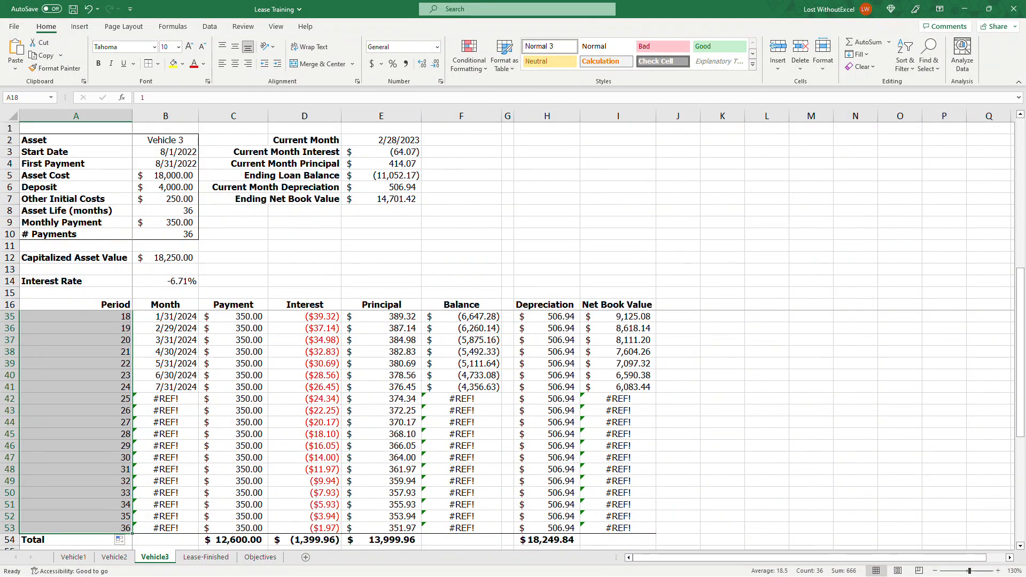
Copy the formulas in B41:I41 down through row 53 to repair the broken references in the Vehicle3 schedule
left_click(766, 399)
left_click(165, 375)
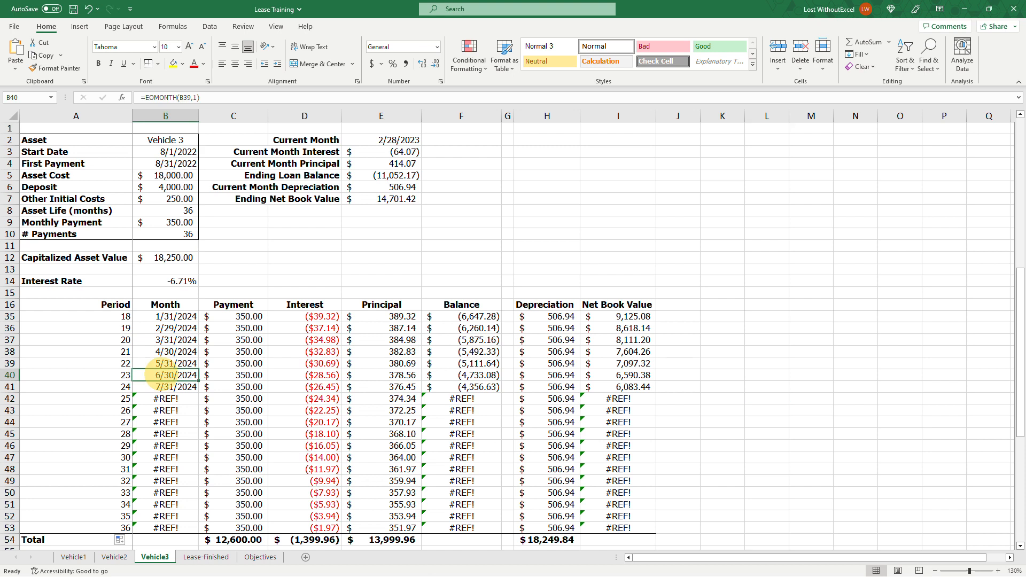
left_click_drag(170, 387, 615, 389)
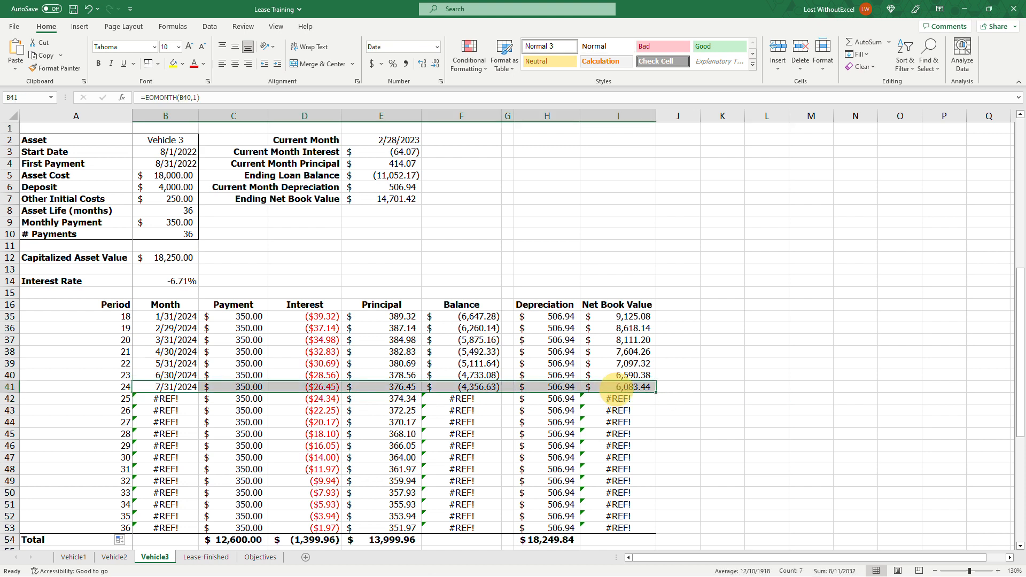
key("ctrl+c")
key("ctrl+shift+Down")
key("ctrl+v")
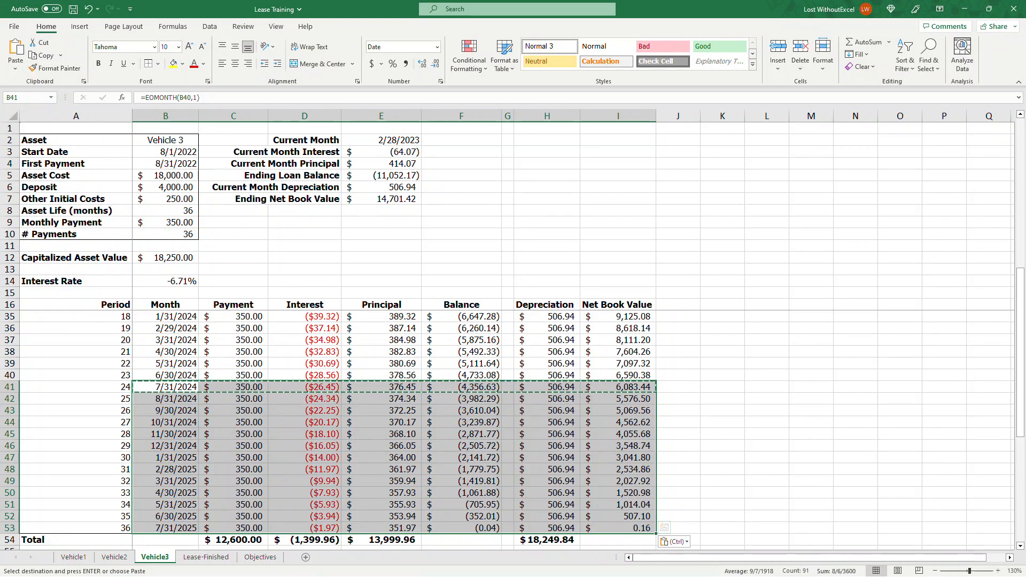
left_click(766, 445)
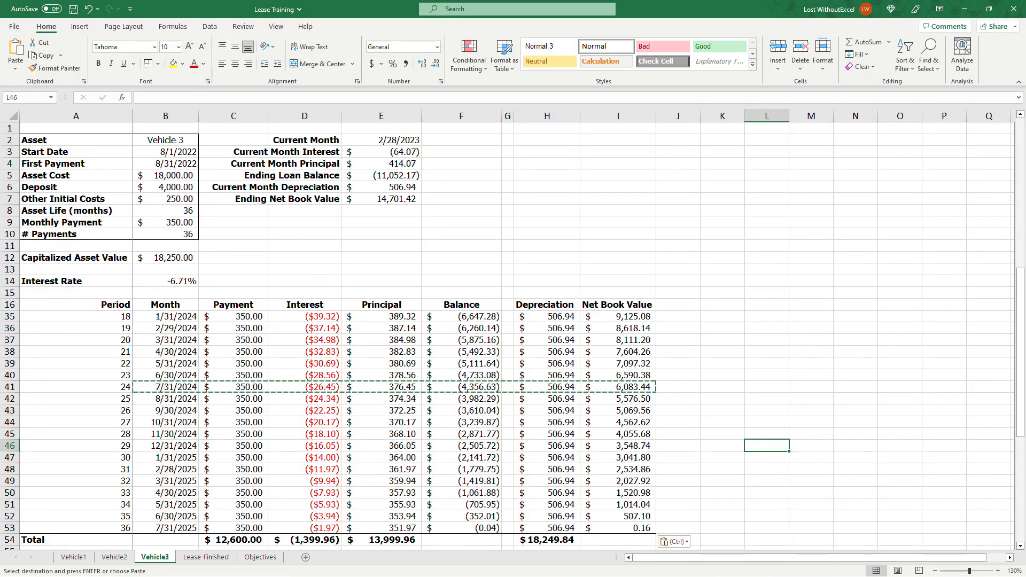
Check the final-period Balance in F53 and Net Book Value in I53 of the Vehicle3 schedule
left_click(477, 524)
left_click(628, 524)
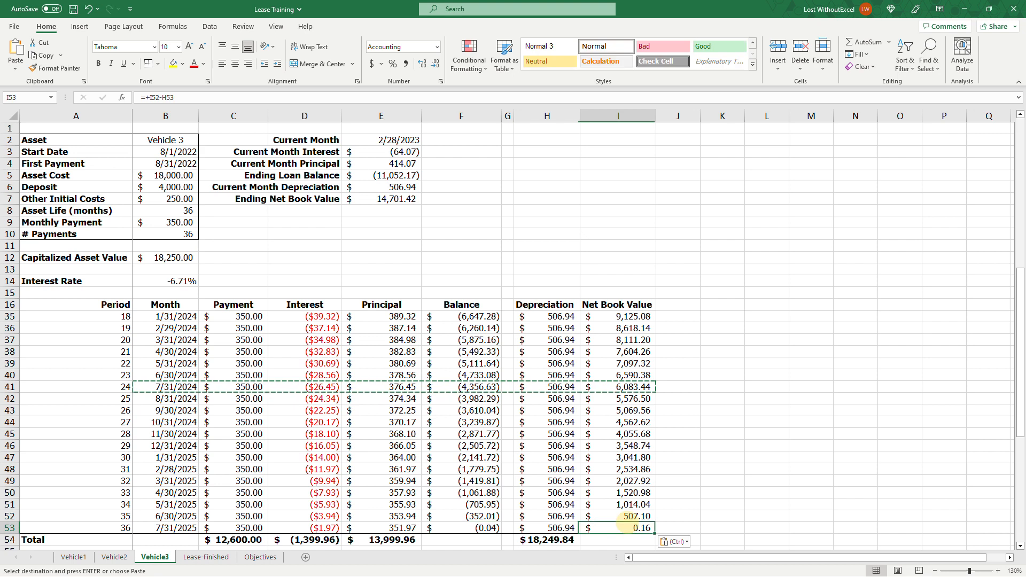
left_click(488, 525)
left_click(635, 524)
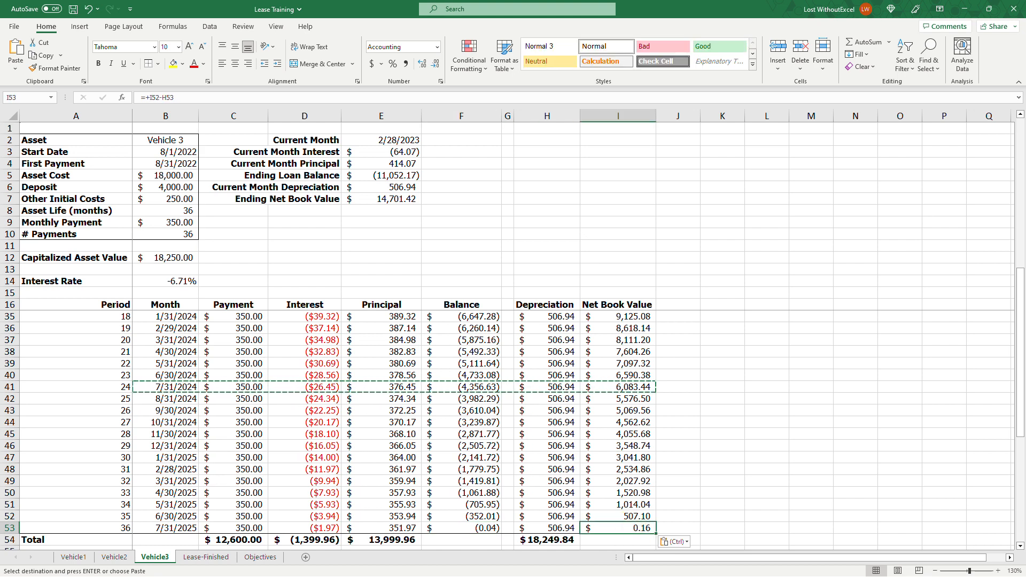
left_click(756, 480)
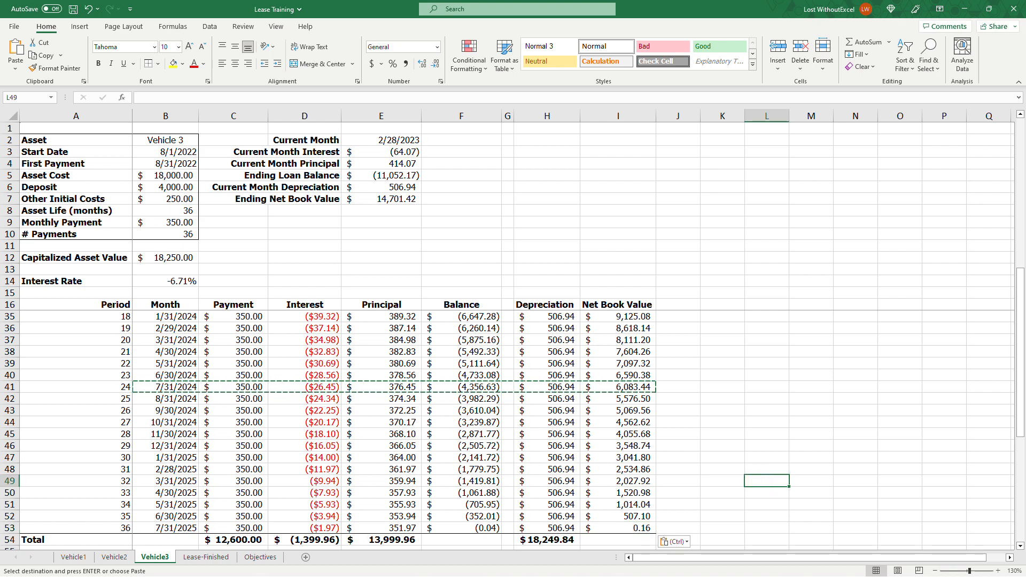
left_click(635, 525)
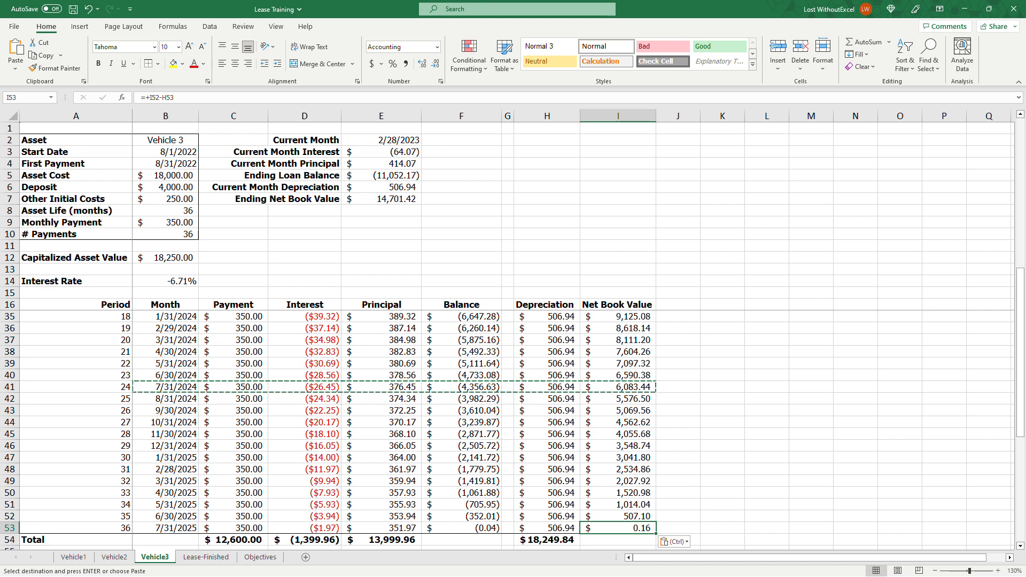
scroll(508, 427, "up", 1)
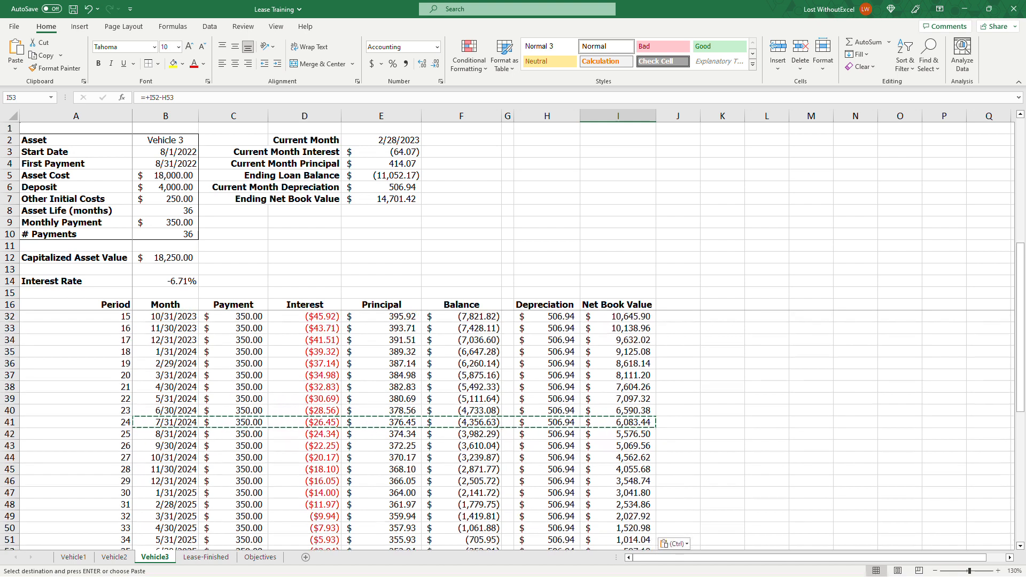
Set the Vehicle3 Monthly Payment in B9 to 400
left_click(178, 222)
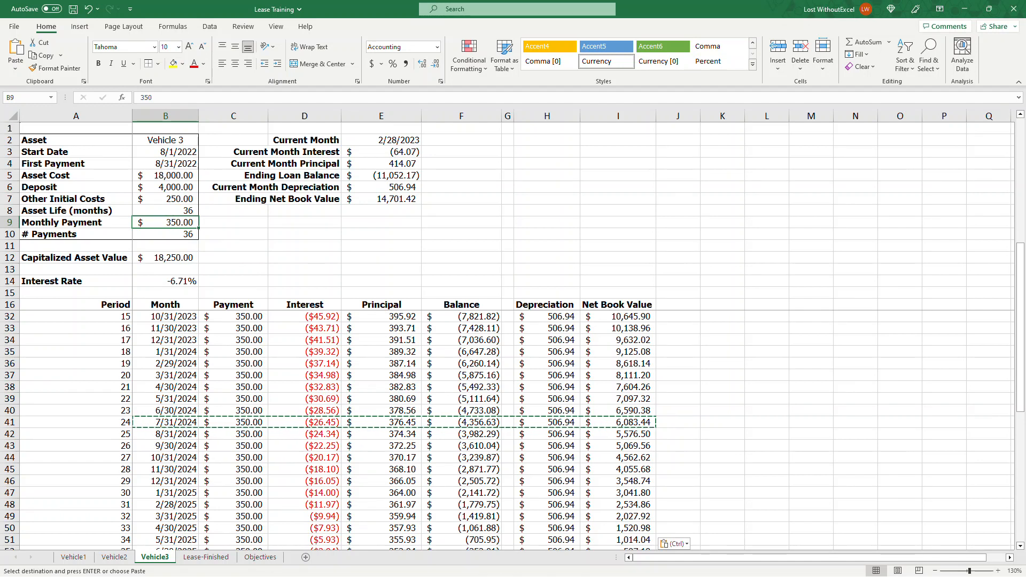
scroll(178, 222, "up", 4)
scroll(508, 430, "up", 1)
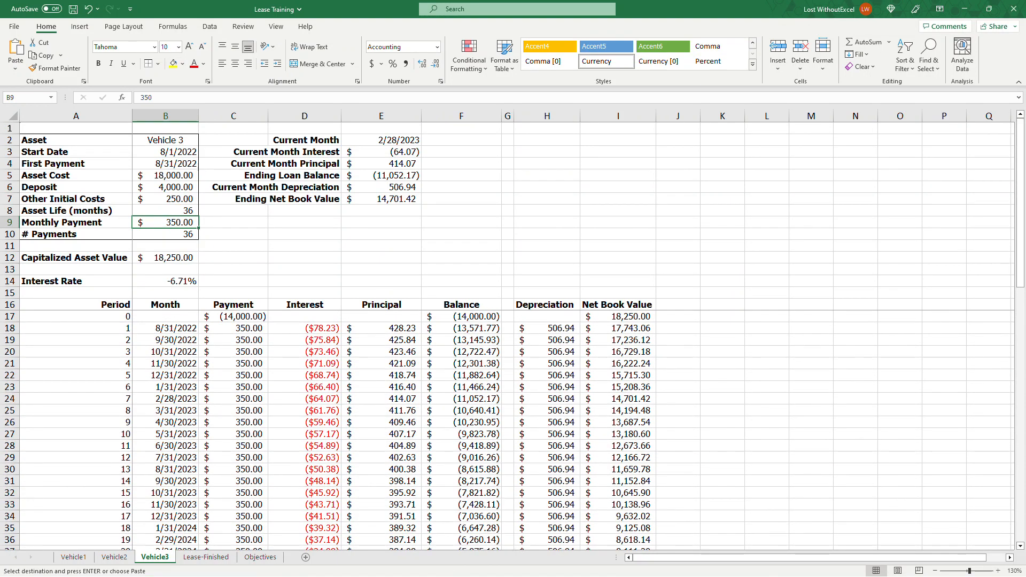
type("400")
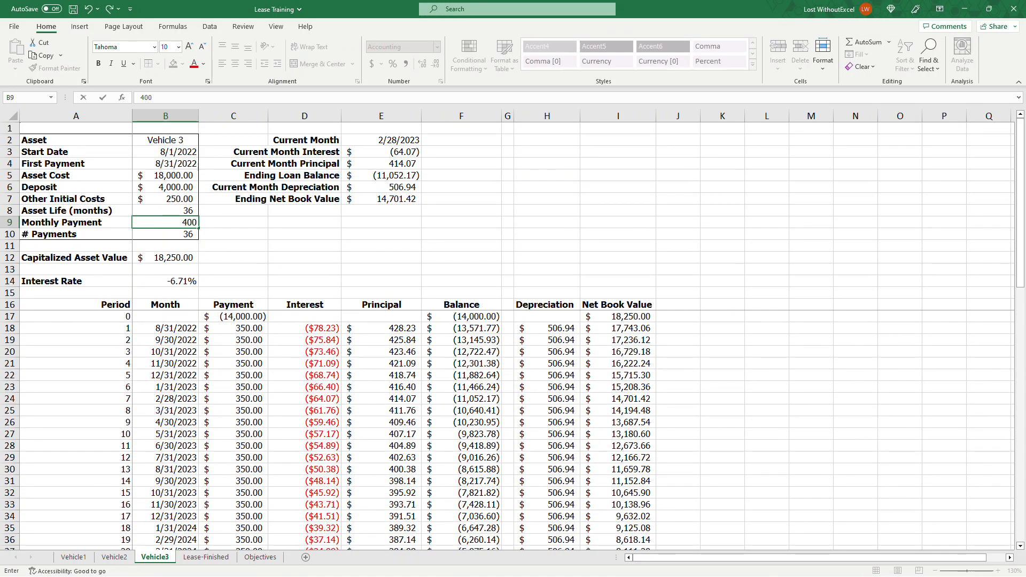
key("Return")
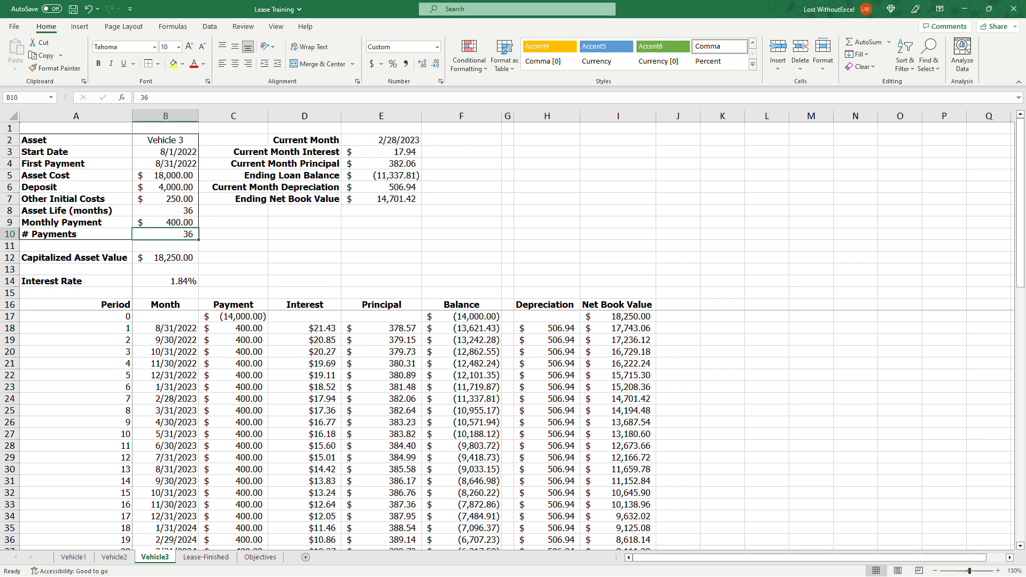
Review the recalculated Vehicle3 schedule rows down to the Total row
left_click(323, 232)
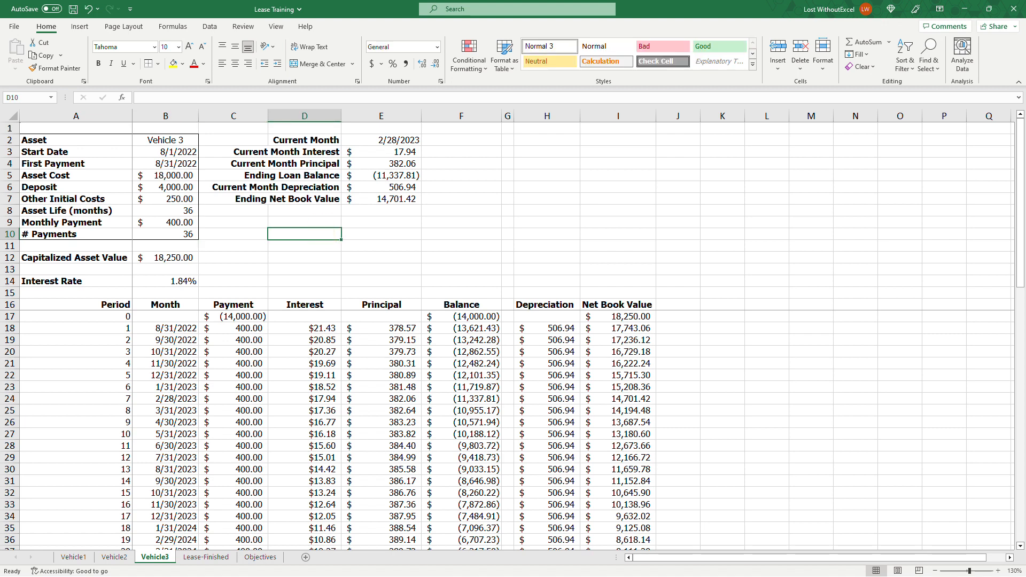
scroll(508, 428, "down", 6)
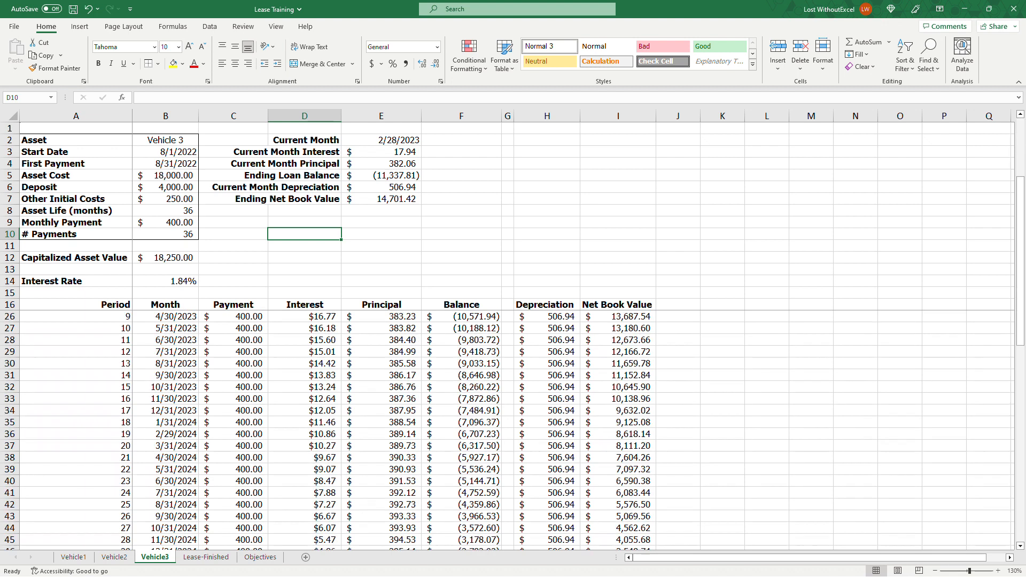
left_click_drag(10, 328, 12, 423)
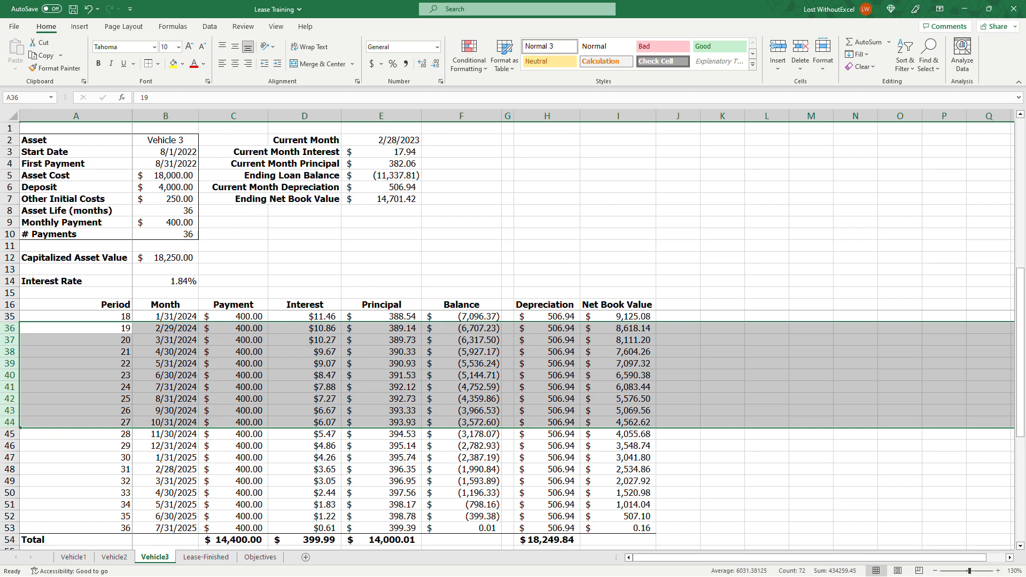
scroll(508, 428, "up", 3)
left_click_drag(171, 351, 632, 352)
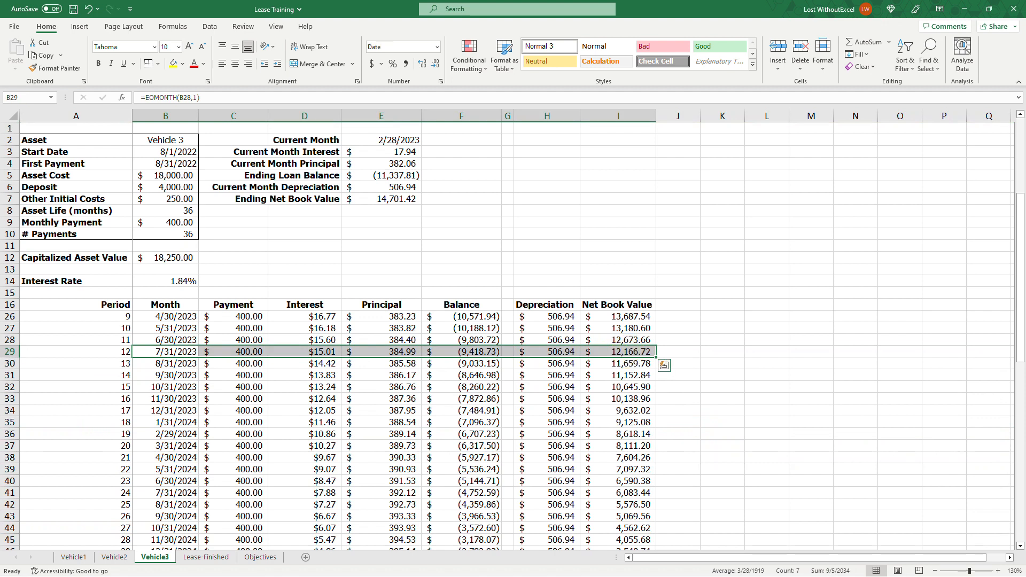
scroll(508, 428, "down", 6)
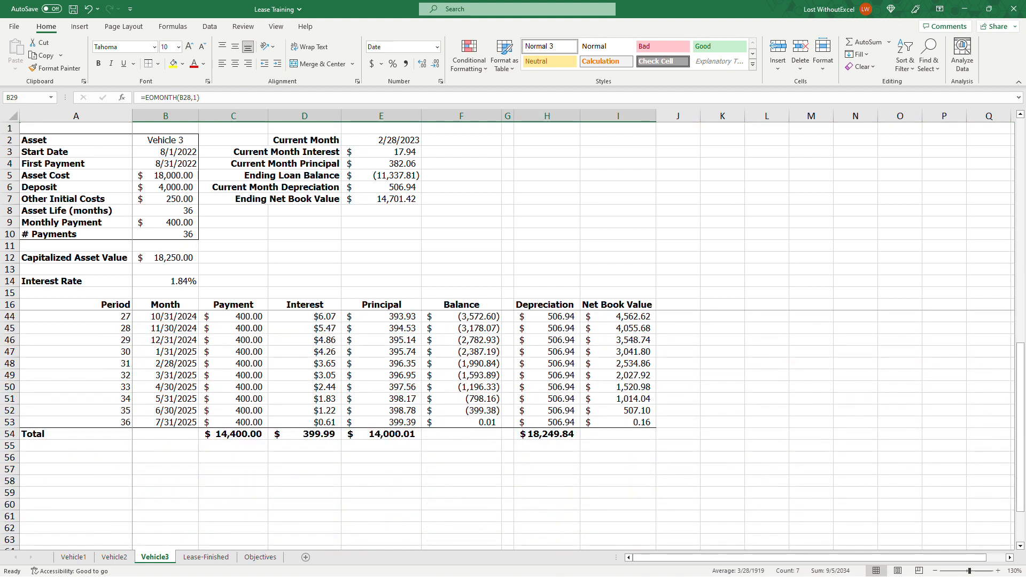
right_click(160, 557)
left_click(199, 452)
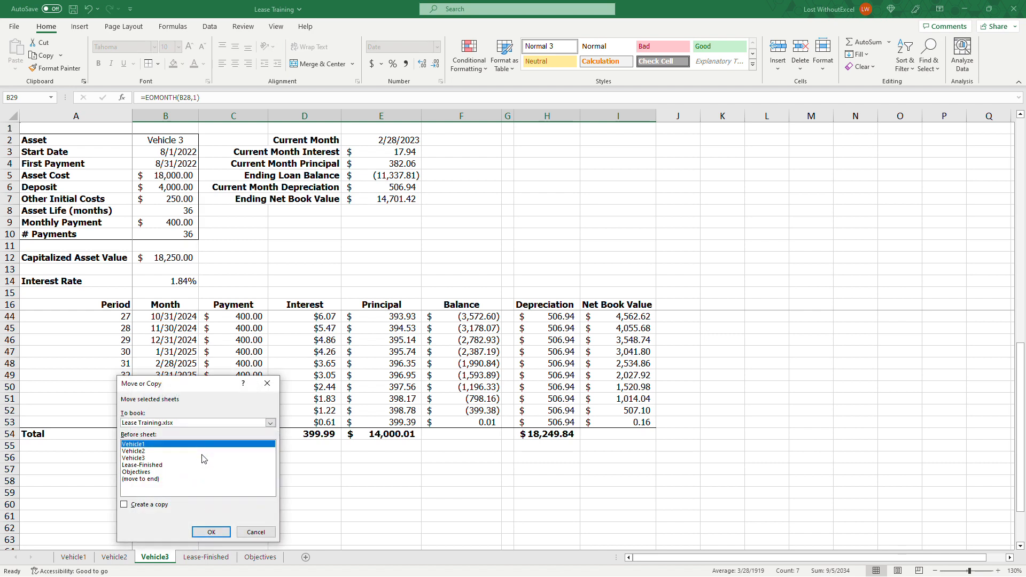
left_click(255, 535)
Create a copy of the Vehicle1 sheet and place it before the Lease-Finished sheet
left_click(75, 558)
right_click(81, 557)
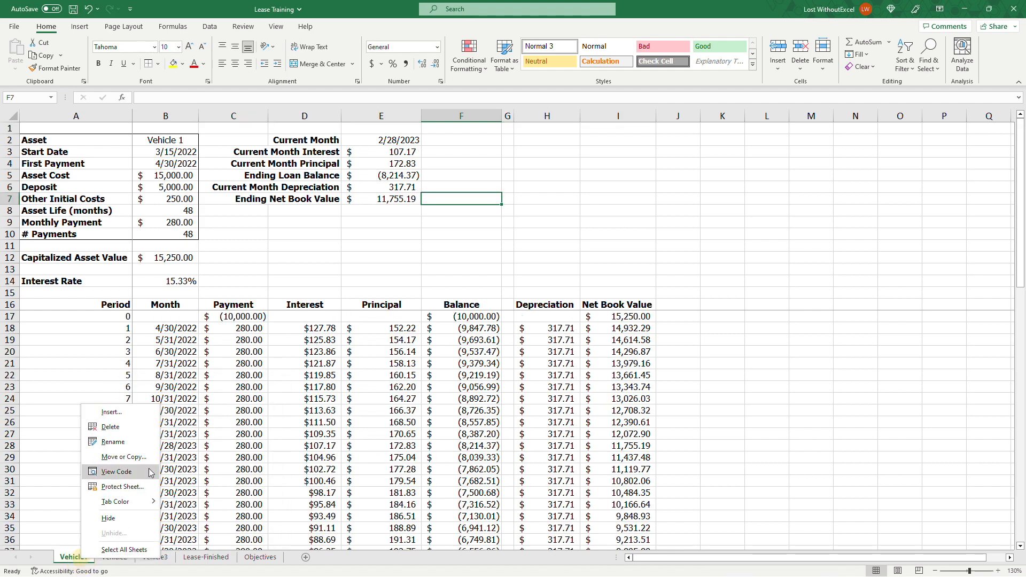
left_click(107, 454)
left_click(92, 519)
left_click(134, 437)
left_click(133, 437)
double_click(100, 478)
Rename the copied Vehicle1 sheet as Vehicle4
right_click(225, 558)
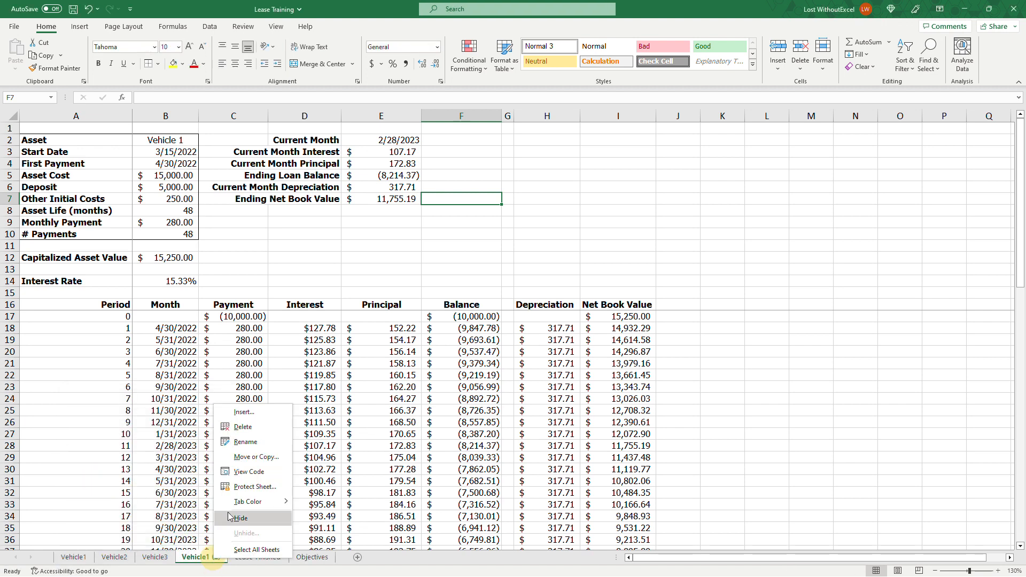
left_click(241, 441)
type("Vehicle3")
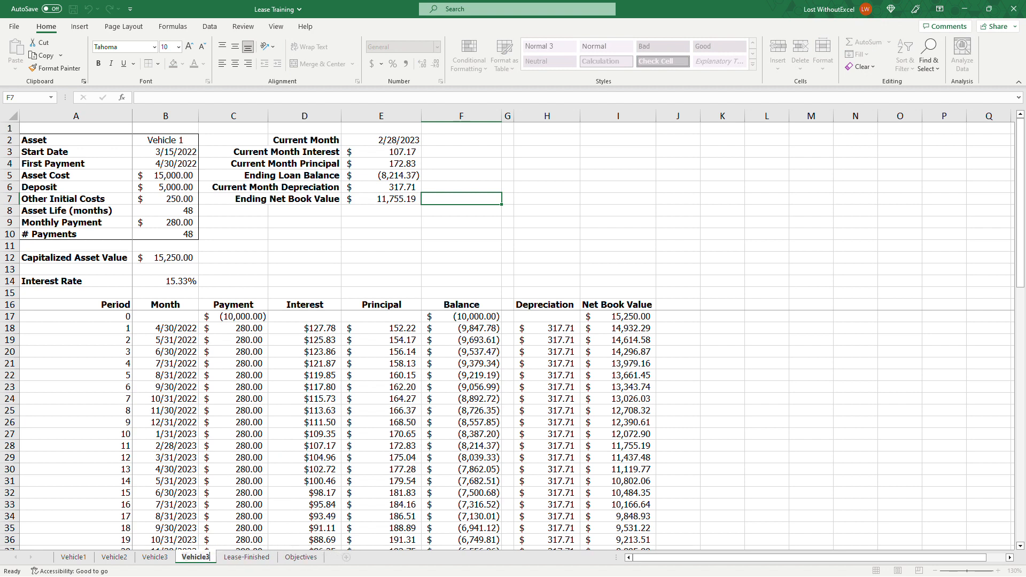
key("BackSpace")
type("4")
key("Return")
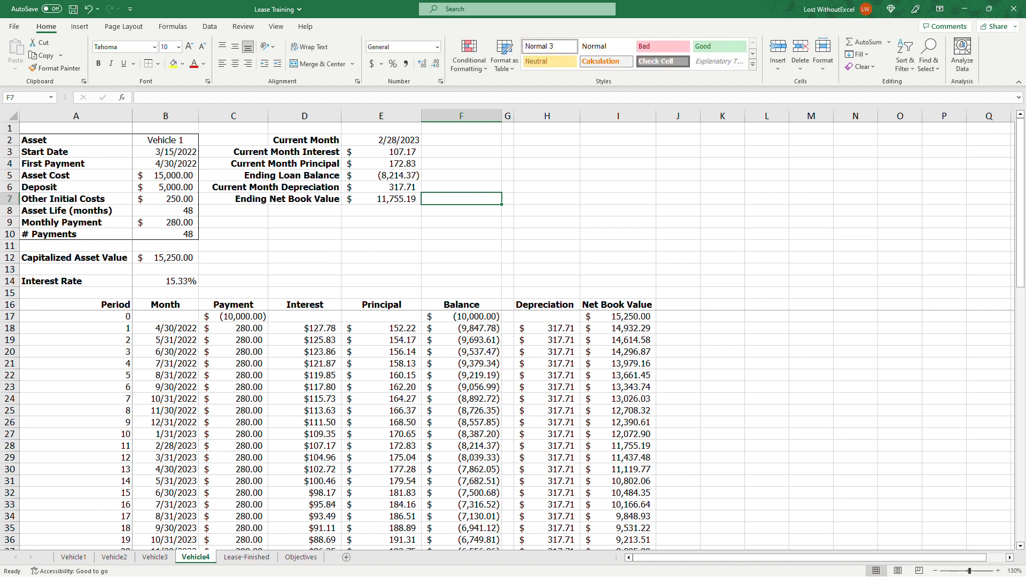
Set the Vehicle4 Asset name in B2 to Vehicle 4
left_click(178, 141)
type("Vehicle")
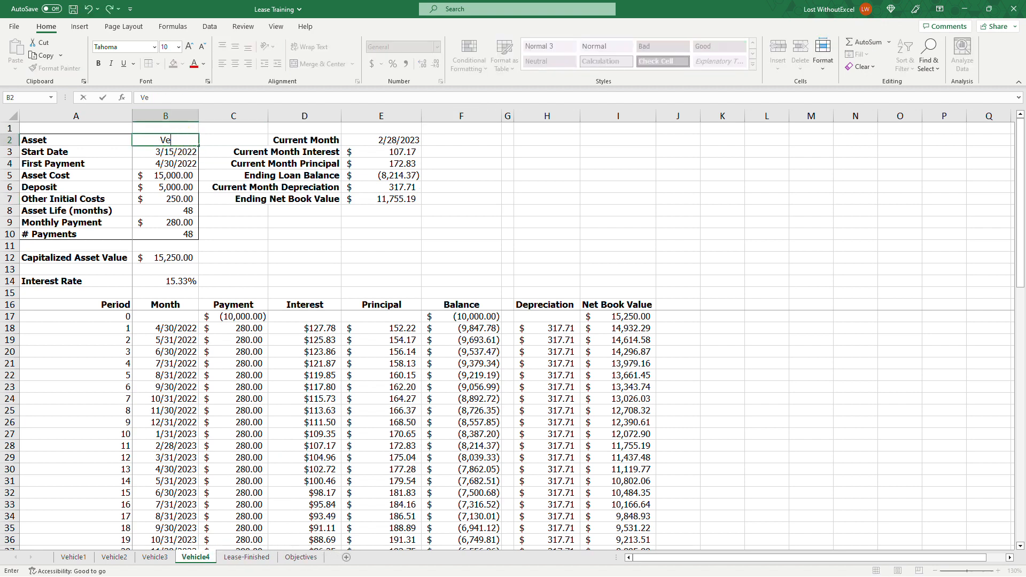
key("BackSpace")
key("BackSpace")
key("BackSpace")
key("BackSpace")
key("BackSpace")
type("hicle 4")
key("Return")
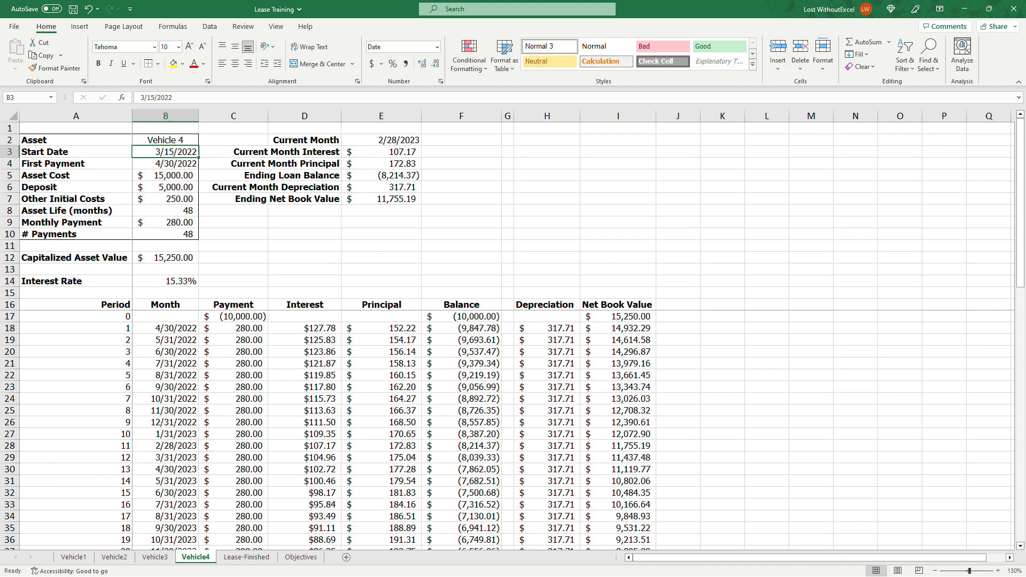
Set the Vehicle4 Asset Life in B8 and # Payments in B10 both to 60
key("Down")
key("Down")
key("Down")
key("Down")
key("Down")
type("60")
key("Return")
key("Down")
type("60")
key("Return")
Extend the Vehicle4 schedule by 12 periods by copying rows 42 to 53 and inserting the copied rows above row 42
scroll(507, 428, "down", 2)
scroll(508, 428, "down", 10)
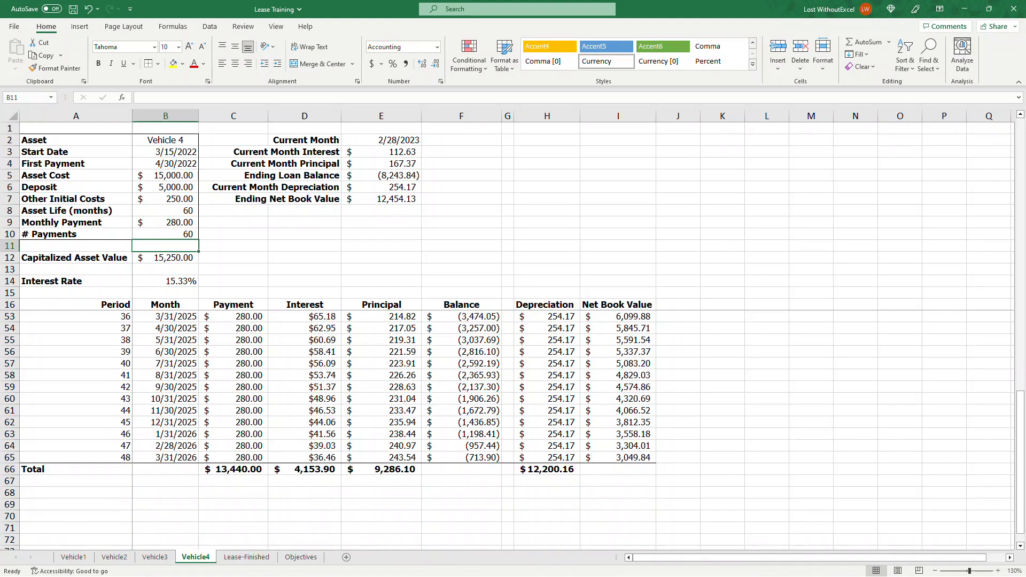
left_click(458, 456)
left_click(601, 456)
left_click(118, 457)
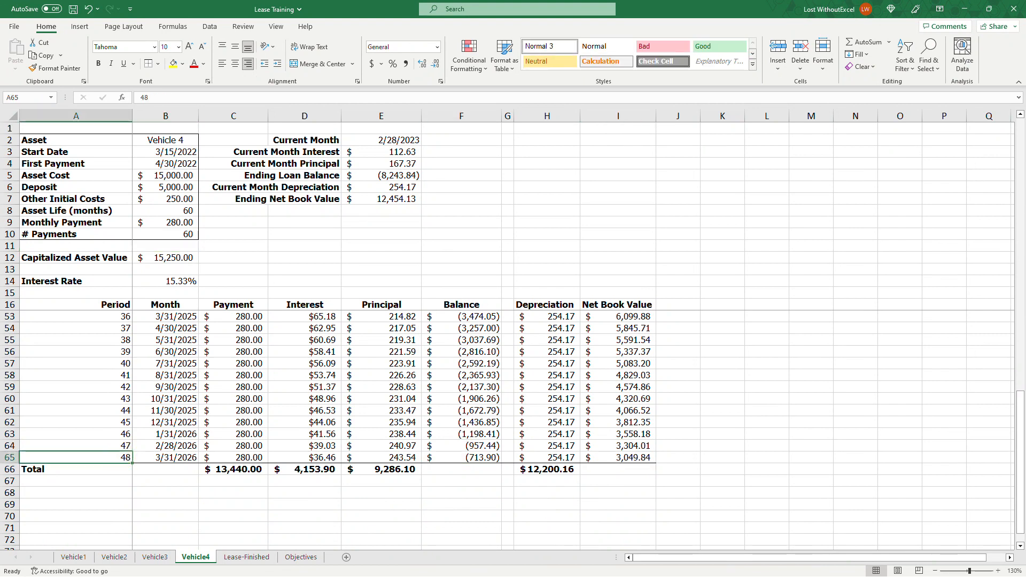
scroll(508, 428, "up", 7)
scroll(508, 427, "down", 2)
scroll(508, 428, "up", 1)
left_click_drag(10, 363, 10, 493)
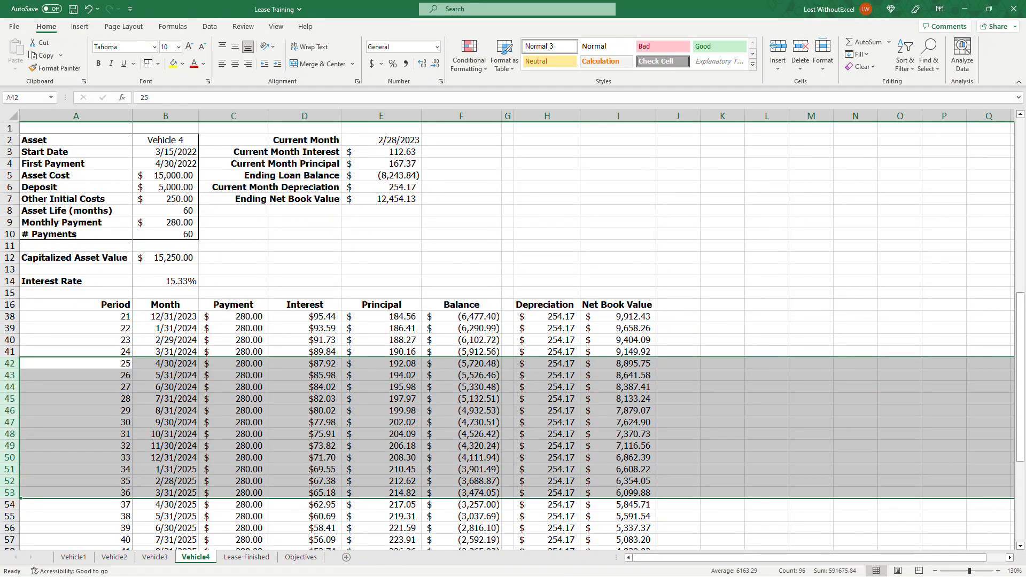
right_click(70, 384)
left_click(104, 270)
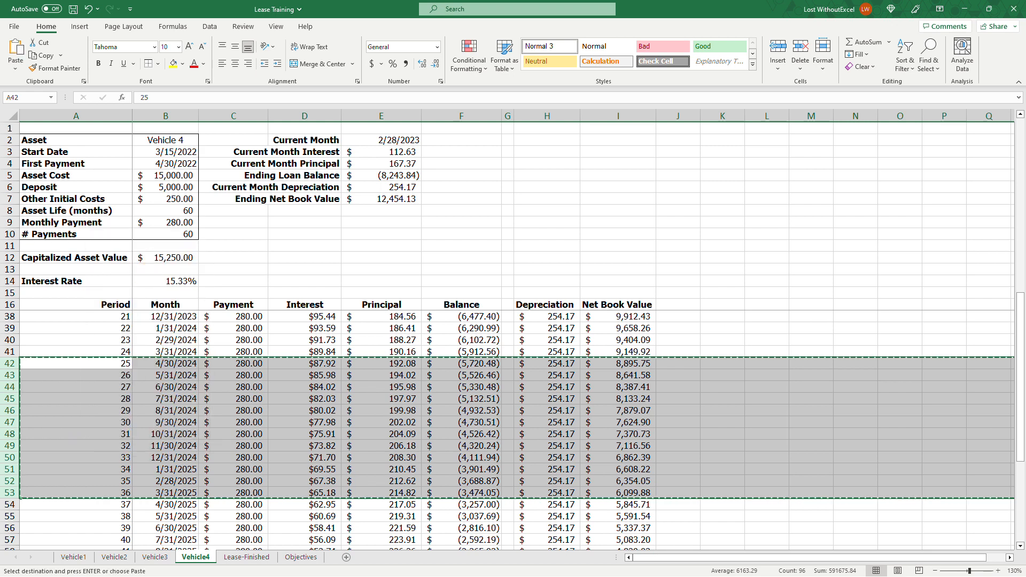
right_click(64, 391)
left_click(155, 281)
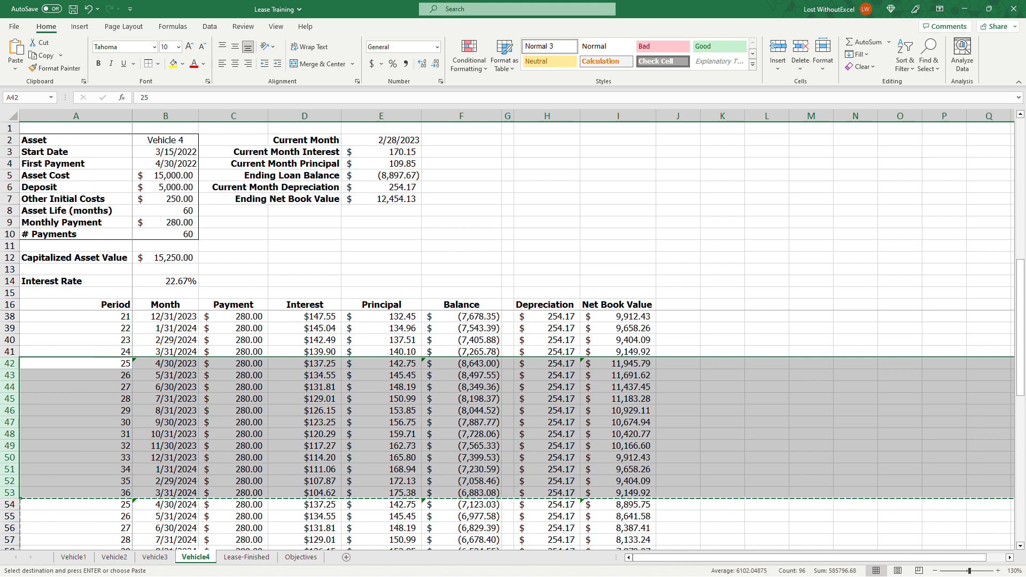
Renumber the Vehicle4 Period column consecutively from 1 in A18 to 60 in A77
left_click(107, 363)
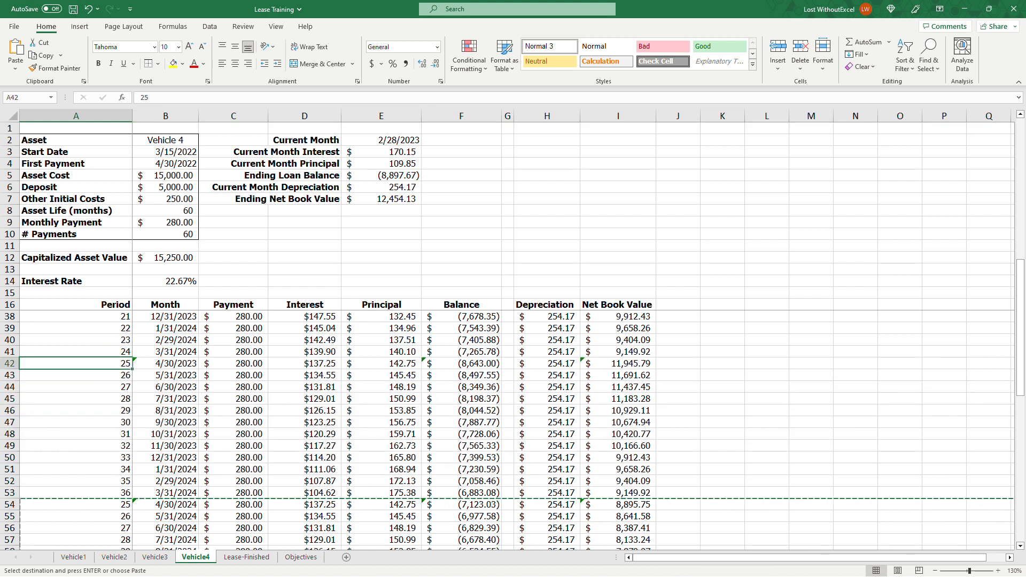
scroll(123, 363, "up", 7)
left_click_drag(123, 329, 132, 517)
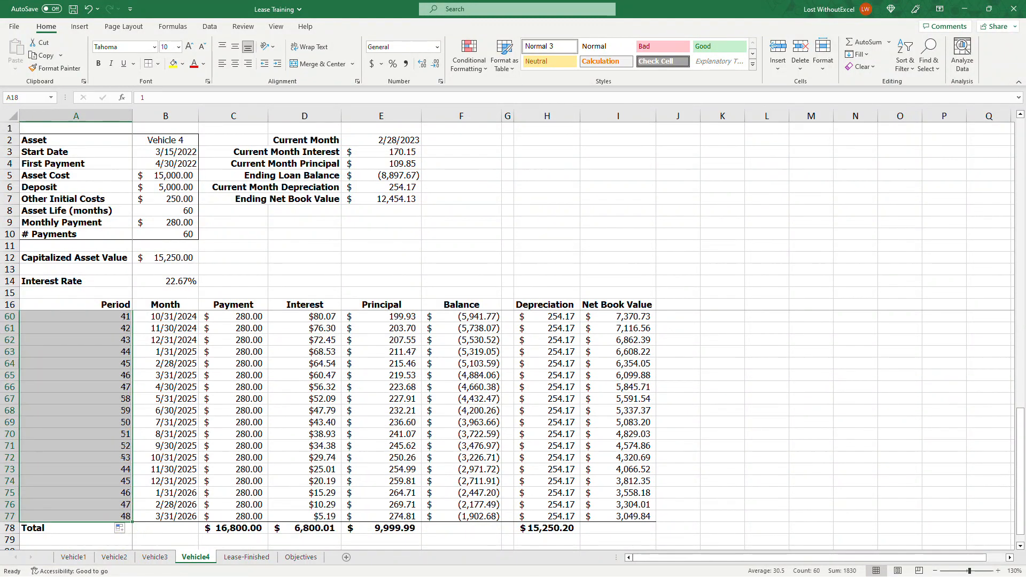
Copy the schedule formulas in B19:I19 down through row 77, just above the Total row
scroll(342, 427, "up", 14)
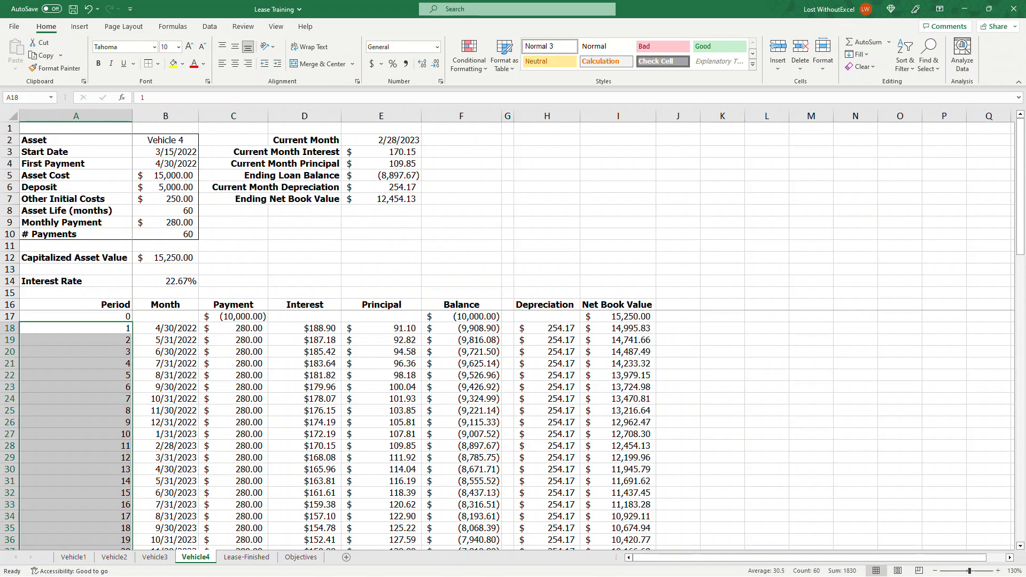
left_click_drag(166, 340, 614, 340)
key("ctrl+c")
scroll(614, 340, "down", 7)
scroll(620, 386, "down", 13)
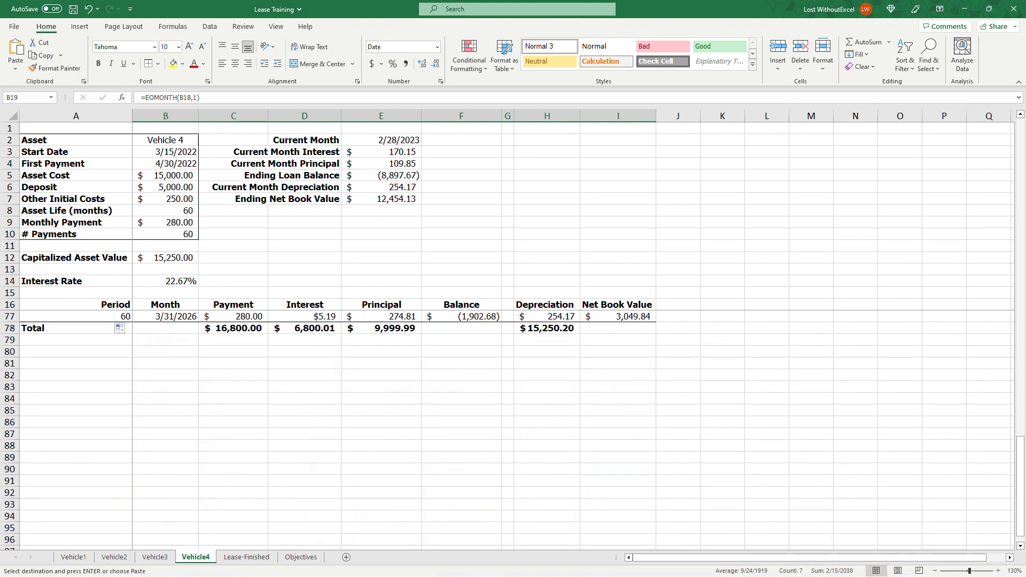
scroll(620, 387, "up", 2)
left_click(620, 386, "shift")
key("ctrl+v")
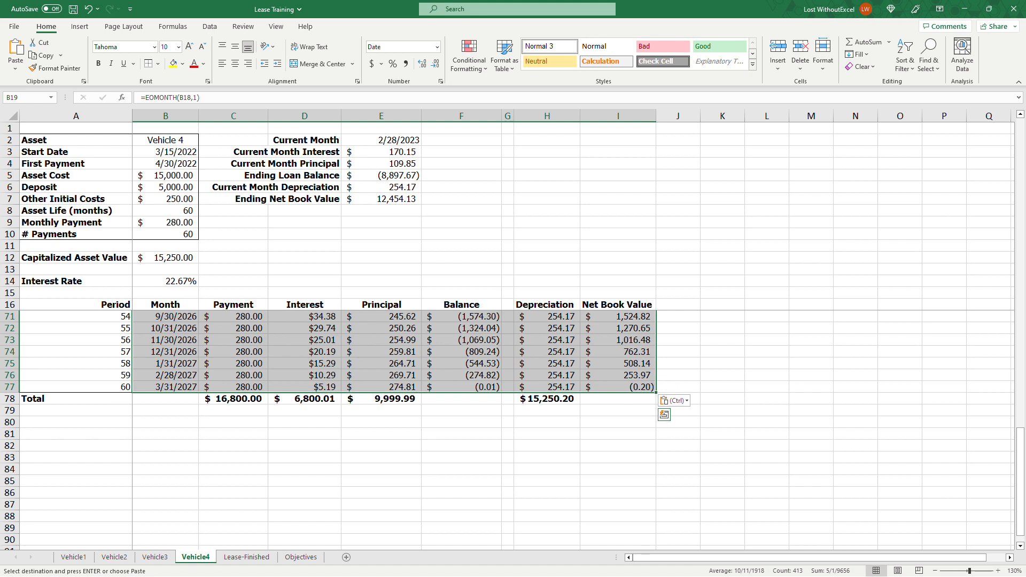
Review the Vehicle4 lease terms and the recalculated schedule down to the Total row
scroll(620, 387, "up", 18)
left_click(262, 353)
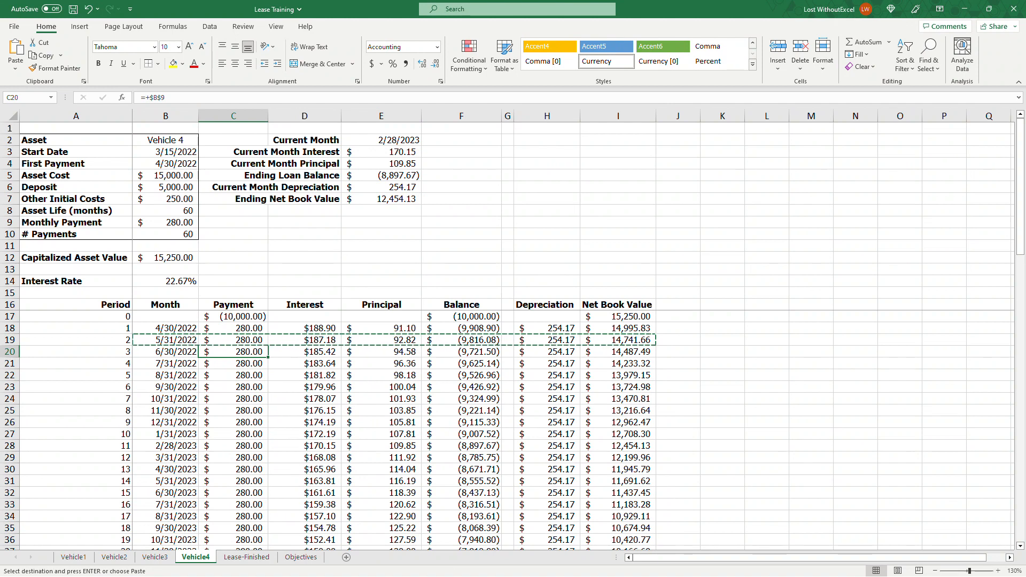
left_click(165, 140)
left_click_drag(171, 141, 173, 232)
left_click(106, 337)
left_click(99, 379)
scroll(99, 379, "down", 6)
scroll(100, 378, "down", 11)
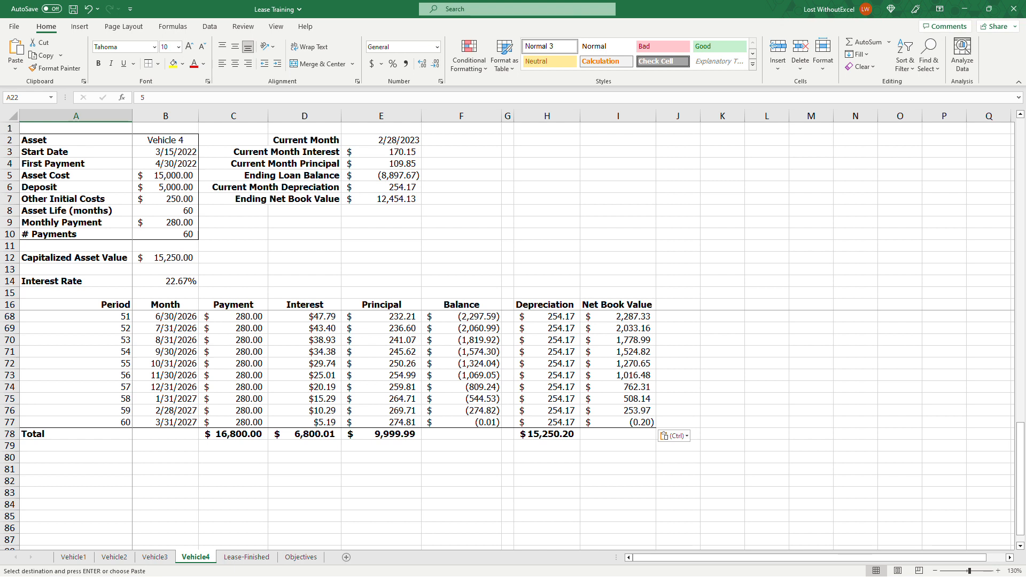
left_click(348, 244)
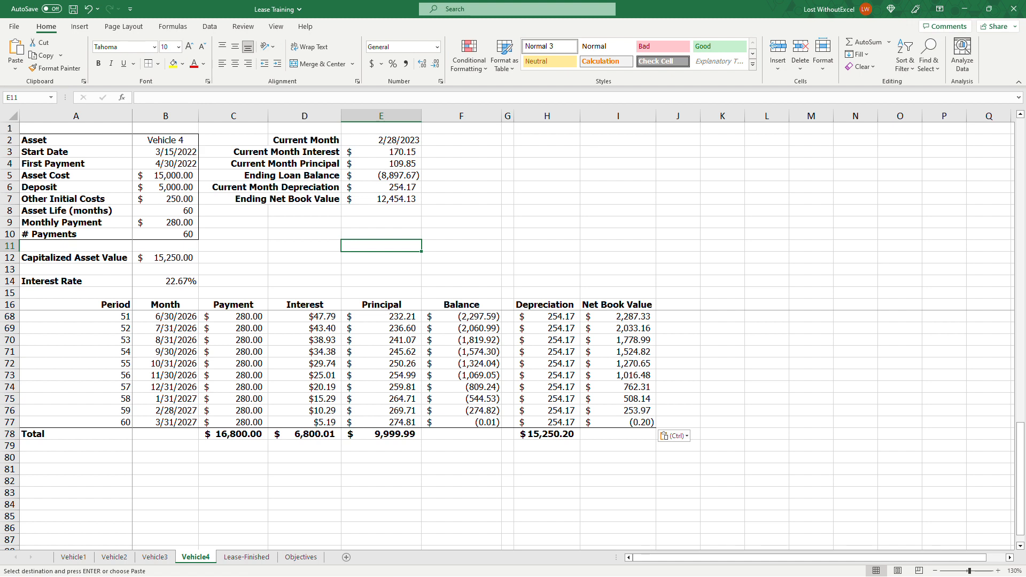
Add a new blank sheet to the workbook and move it before the Vehicle1 sheet
left_click(154, 557)
left_click(114, 557)
left_click(74, 556)
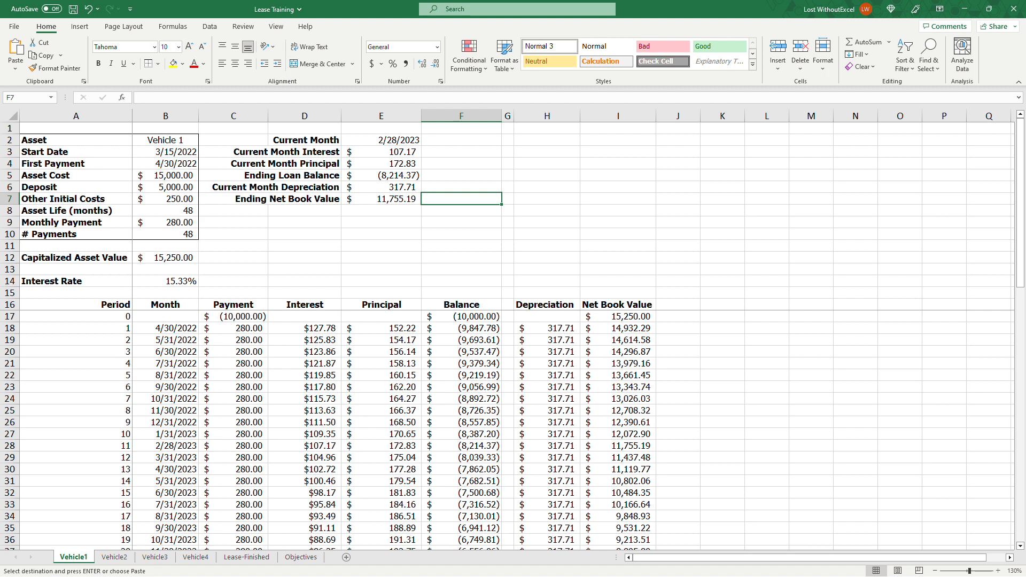
left_click(346, 557)
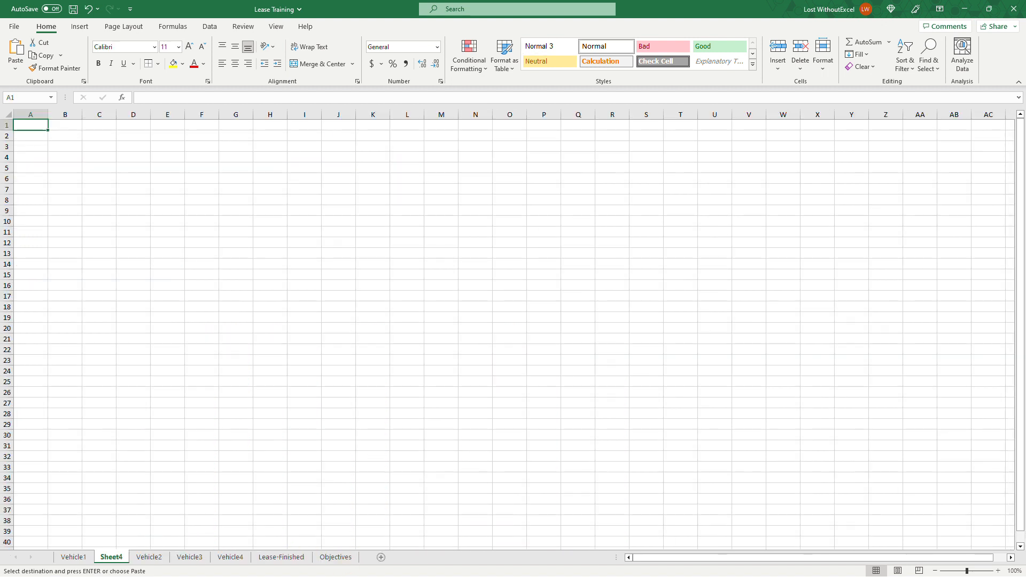
left_click_drag(107, 557, 60, 554)
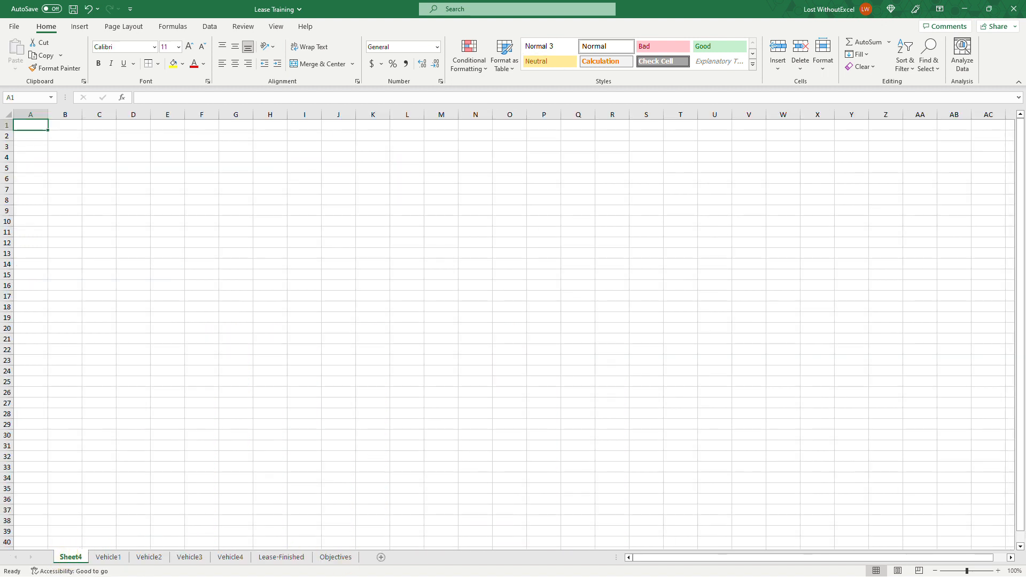
Rename the new first sheet as Summary
left_click(998, 571)
left_click(998, 571)
left_click(998, 571)
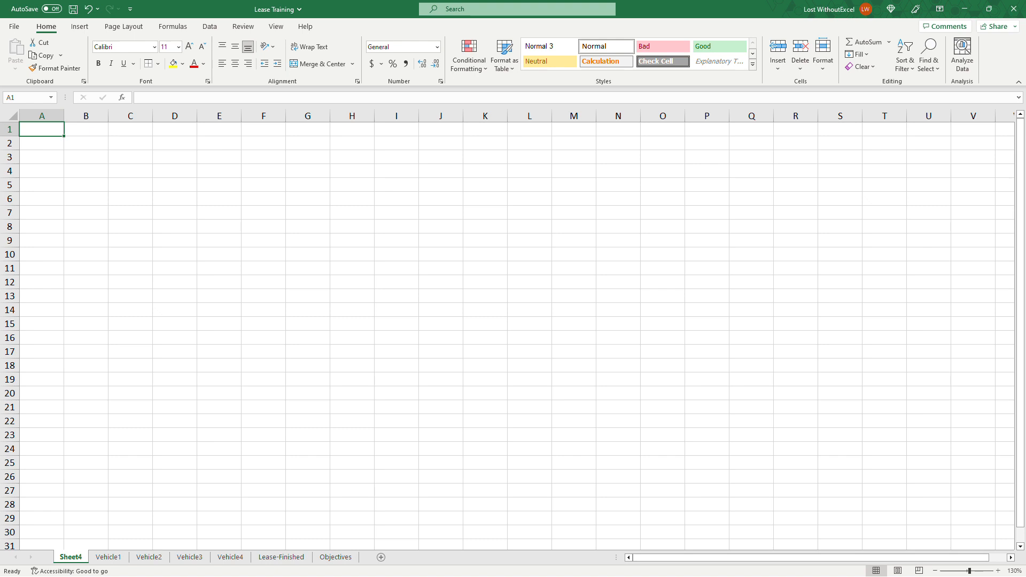
right_click(78, 557)
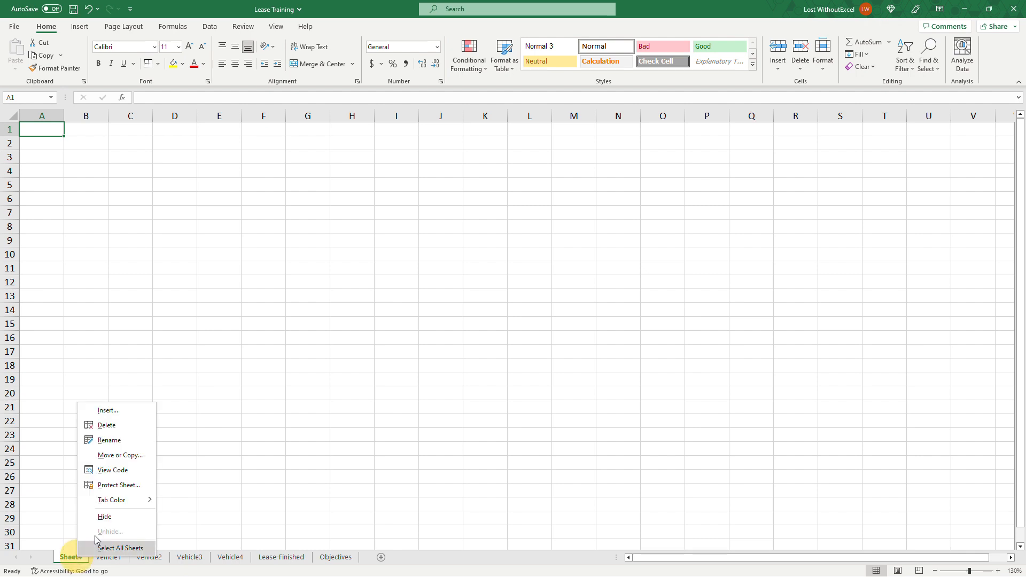
left_click(142, 442)
type("Summary")
key("Return")
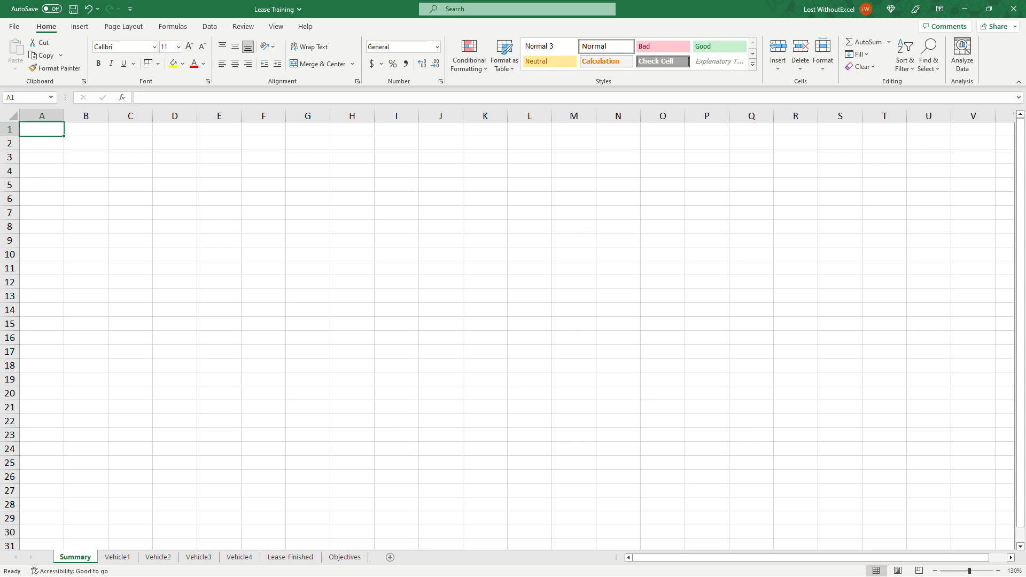
Enter the label "Current Month:" in A1 of the Summary sheet and fit column A to it
type("Current MOnth")
key("BackSpace")
key("BackSpace")
key("BackSpace")
key("BackSpace")
type("onth")
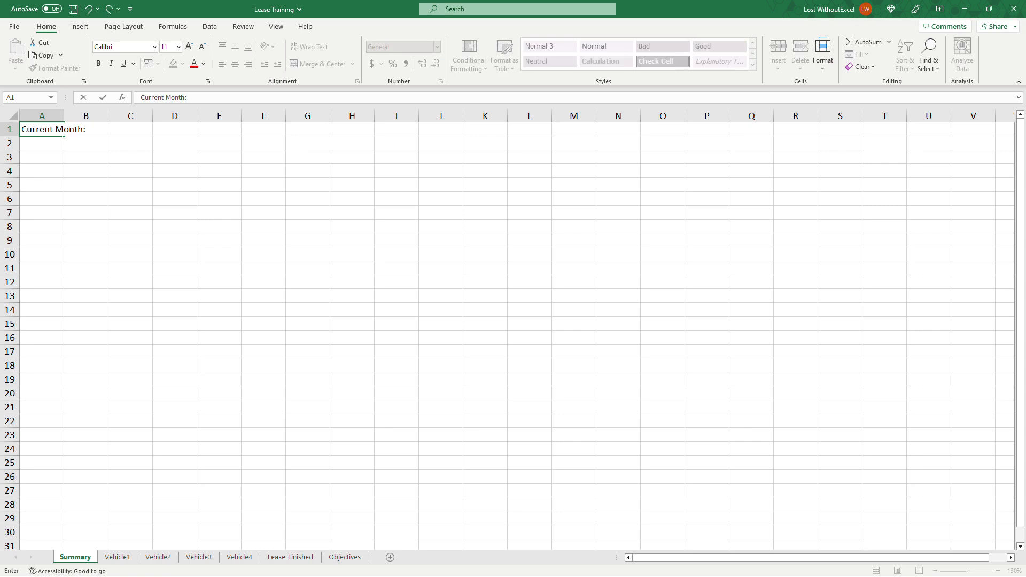
type(":")
key("Tab")
double_click(64, 115)
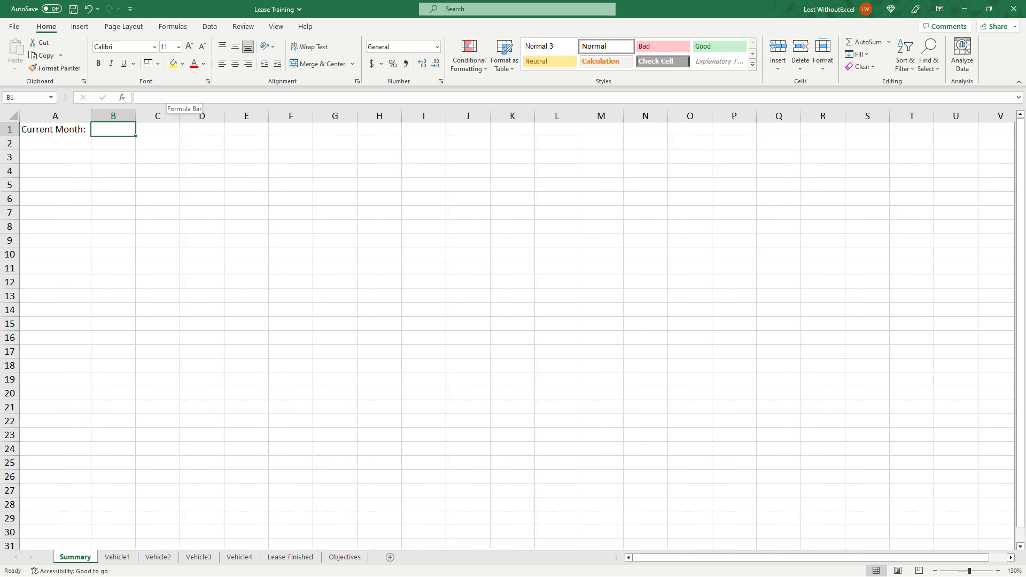
Enter the date 6/30/2023 in B1 and widen column B slightly
type("6/30/2023")
left_click(116, 212)
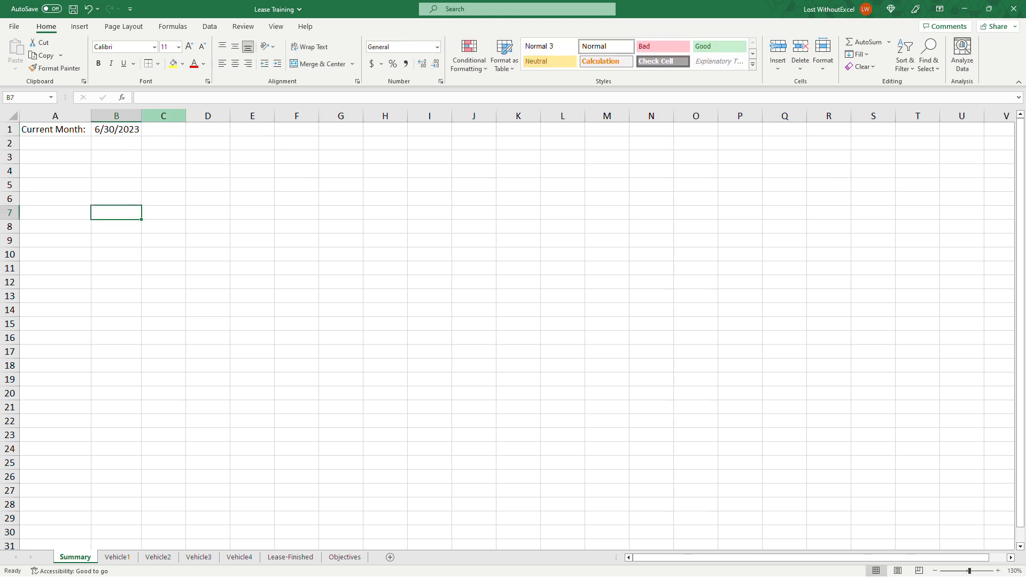
left_click_drag(143, 116, 147, 115)
left_click(119, 129)
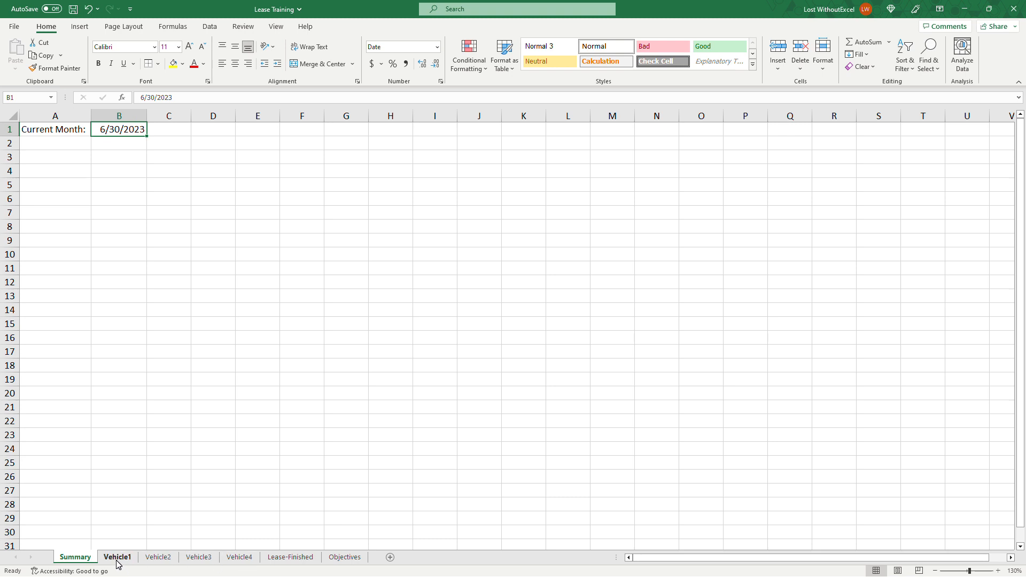
Copy the labels in D3:D7 of the Vehicle1 sheet and paste them transposed into the Summary sheet starting at B3
left_click(71, 156)
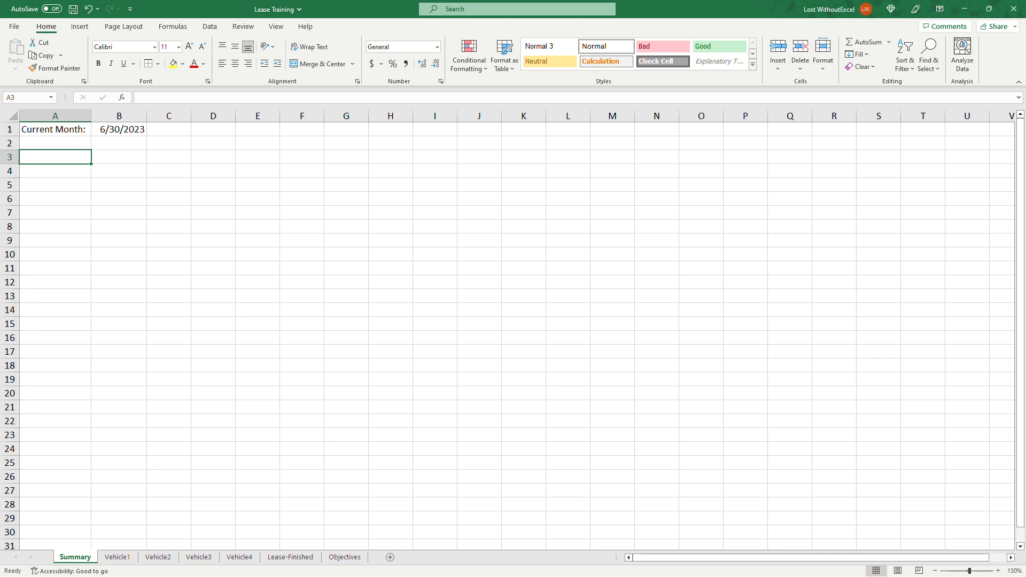
left_click(117, 557)
left_click_drag(305, 152, 324, 199)
key("ctrl+c")
left_click(349, 212)
left_click(75, 557)
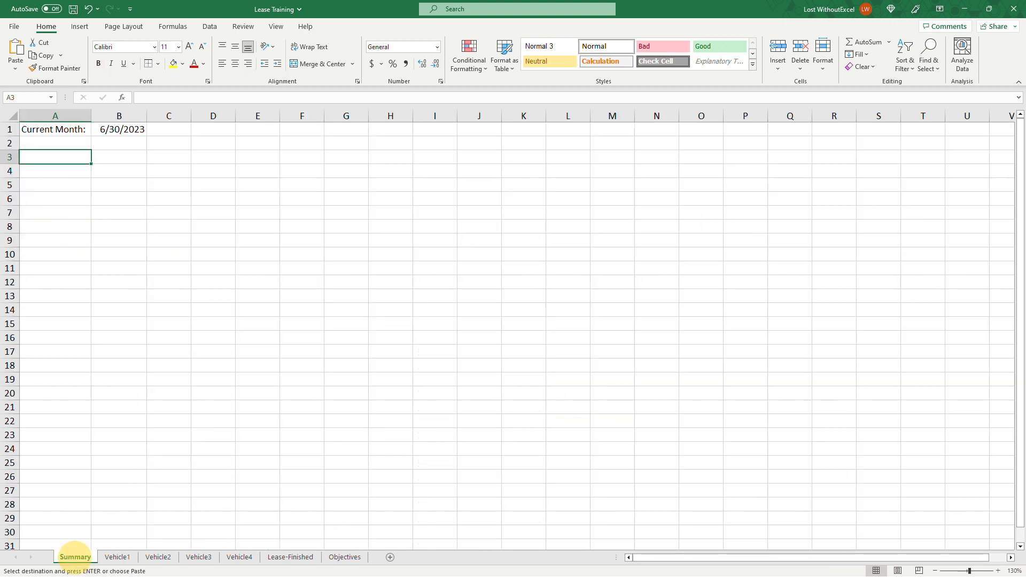
left_click(114, 154)
left_click(15, 67)
left_click(47, 116)
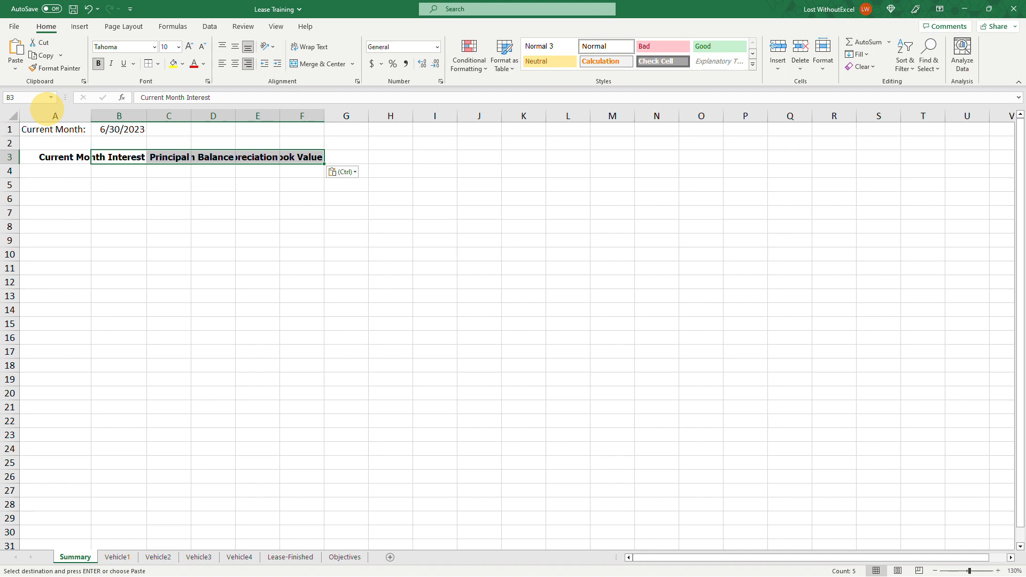
Format the headings in B3:F3 as centered, non-bold, wrapped text and widen columns B to F equally
left_click(234, 64)
key("ctrl+b")
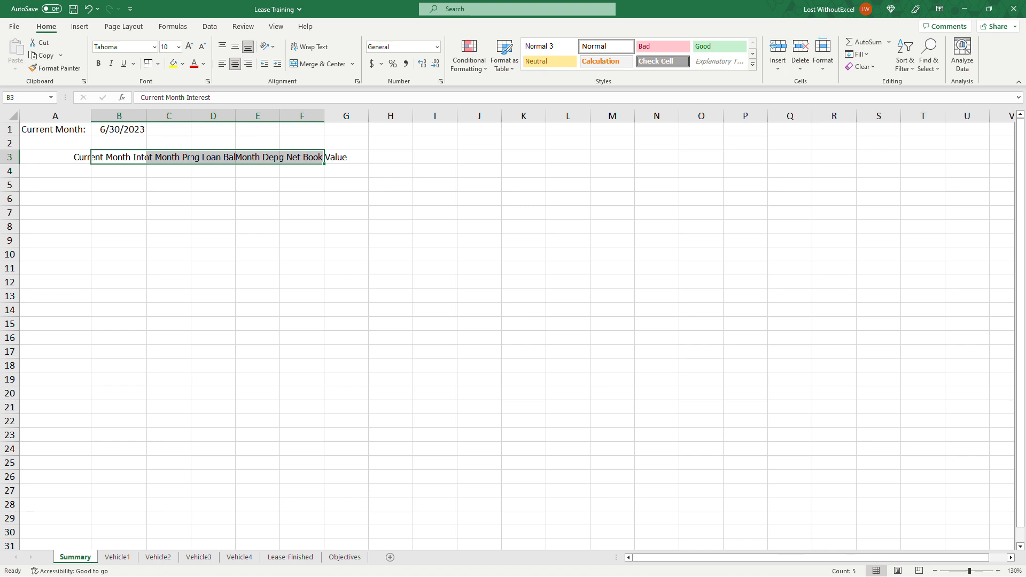
left_click(309, 47)
left_click(390, 301)
left_click_drag(119, 116, 344, 116)
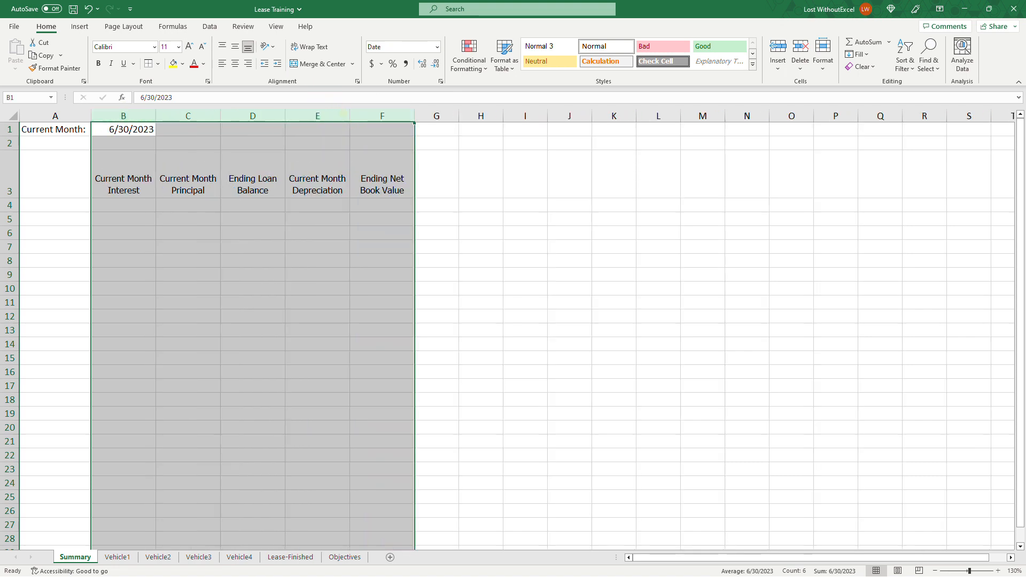
left_click(318, 260)
Insert a column before Ending Loan Balance and enter the heading "Current Month Payment" in D3
right_click(253, 116)
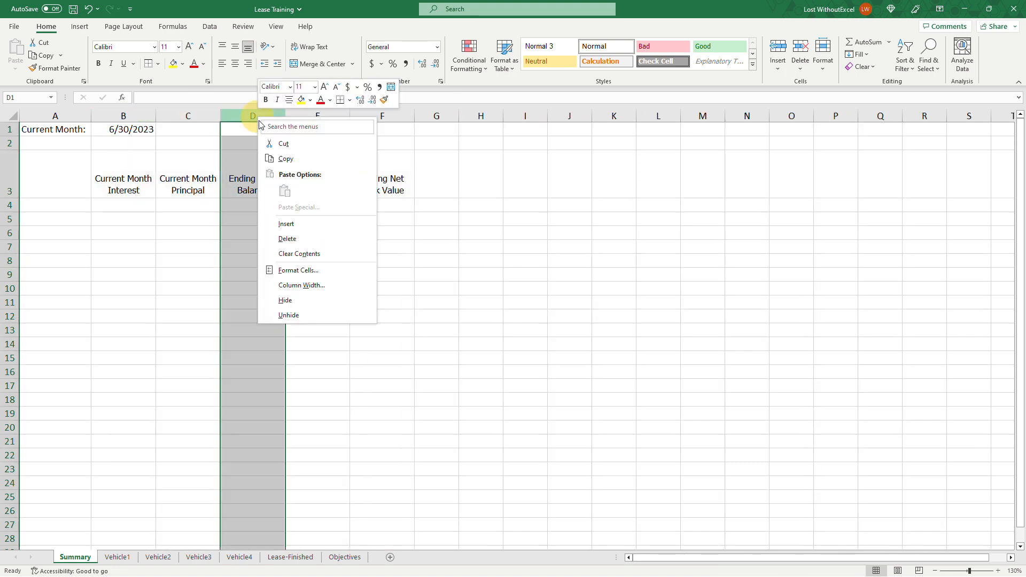
left_click(323, 222)
left_click(260, 159)
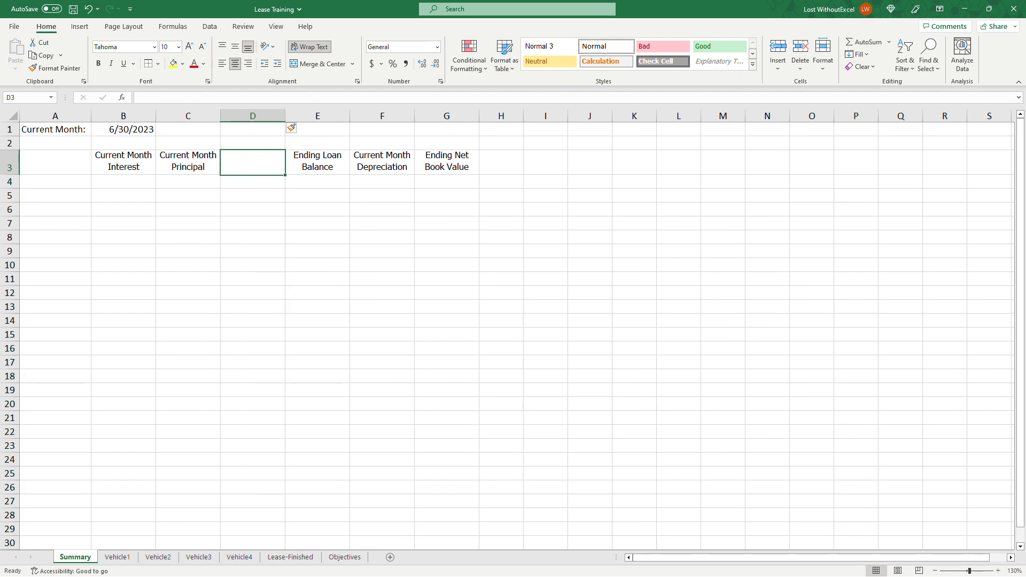
type("Current Month ")
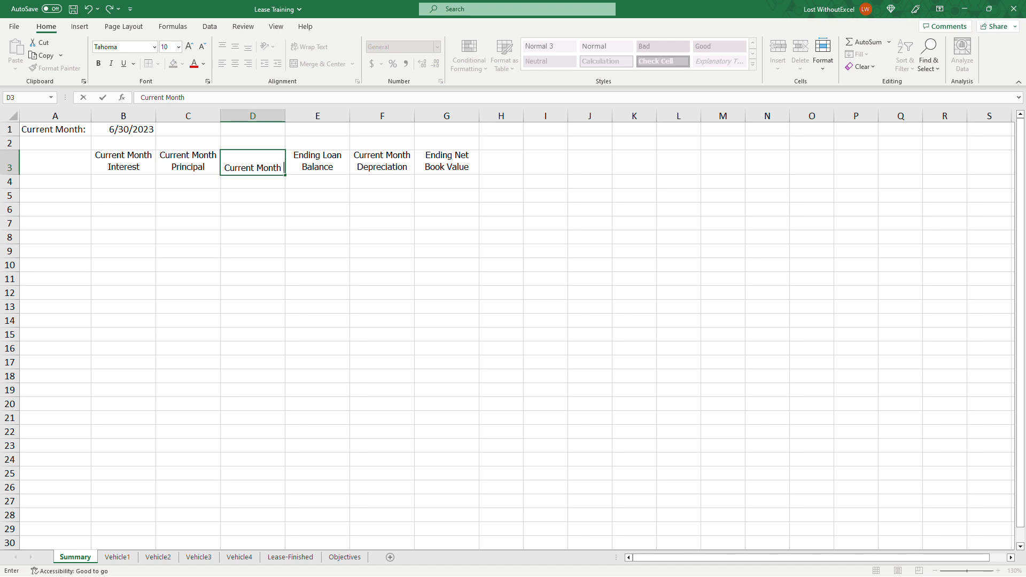
type("Payment")
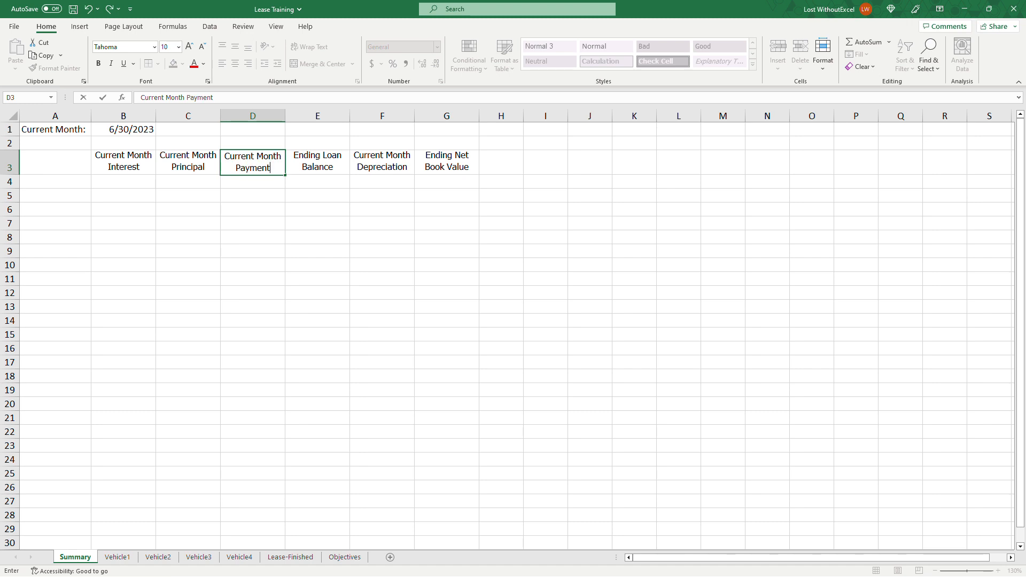
key("Return")
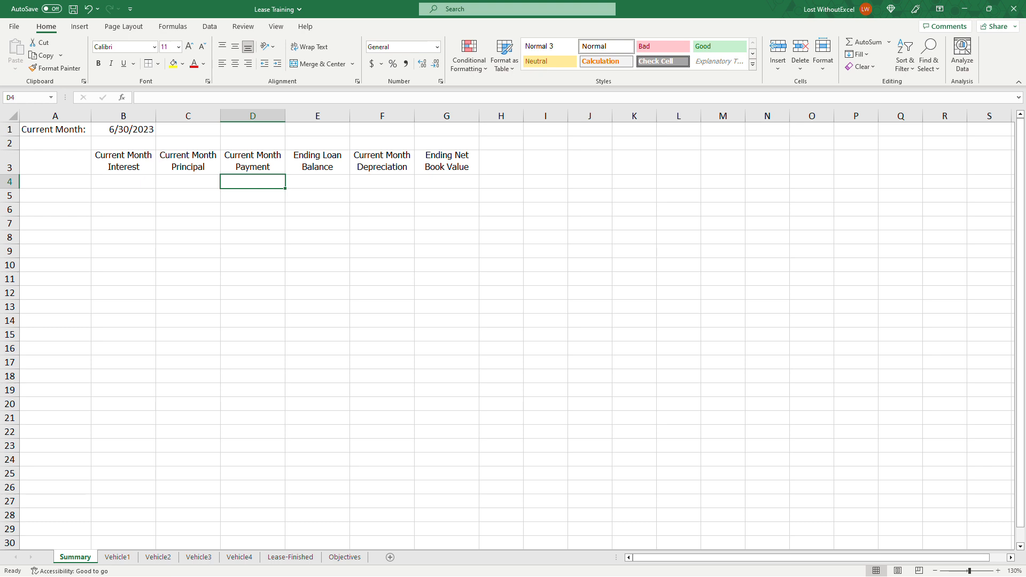
Enter "Vehicle1" in A4 and the heading "Asset/Lease" in A3 of the Summary sheet
left_click(80, 183)
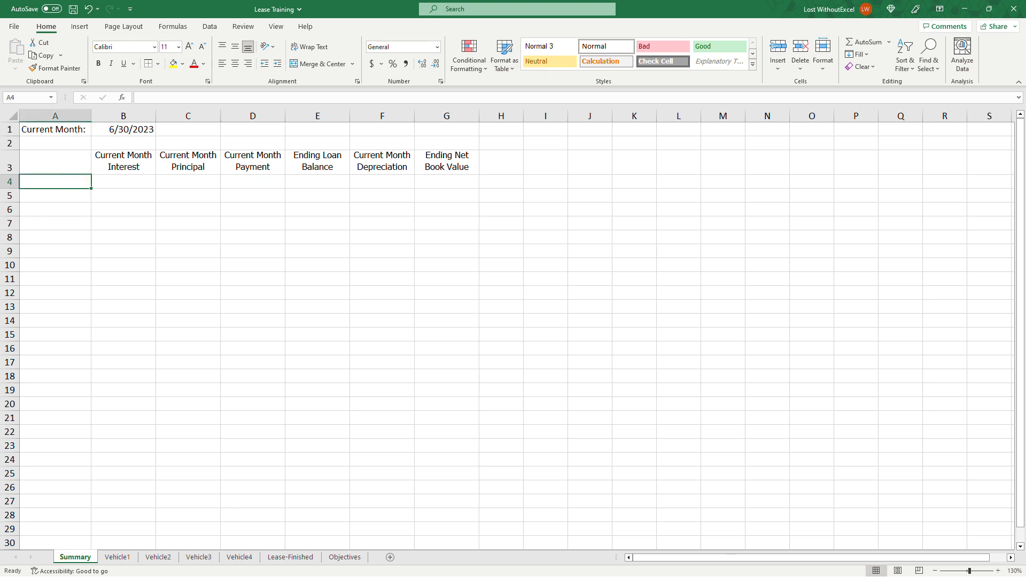
type("Vehicle")
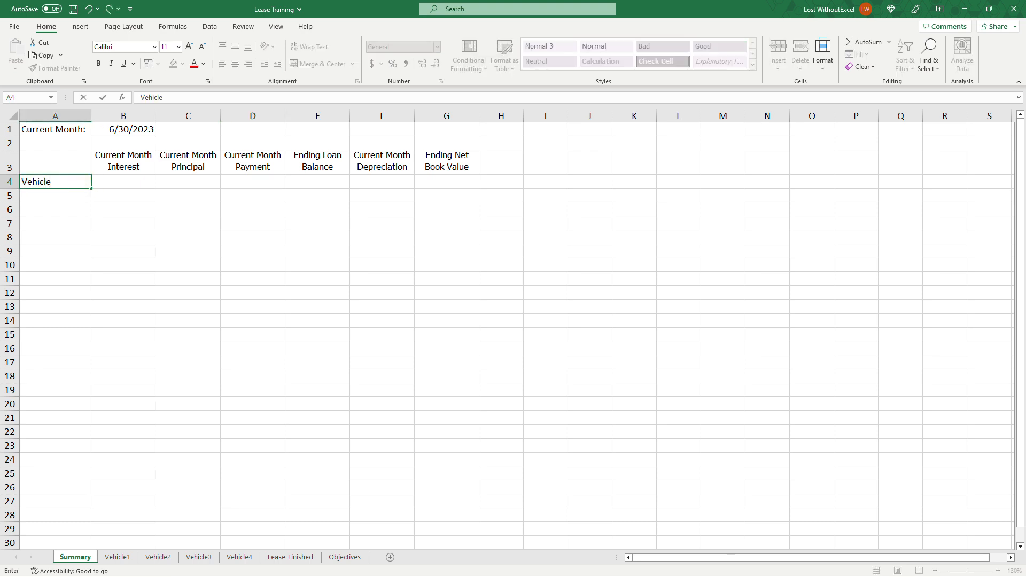
type("1")
key("Return")
left_click(64, 163)
type("Asset/Lease")
key("Return")
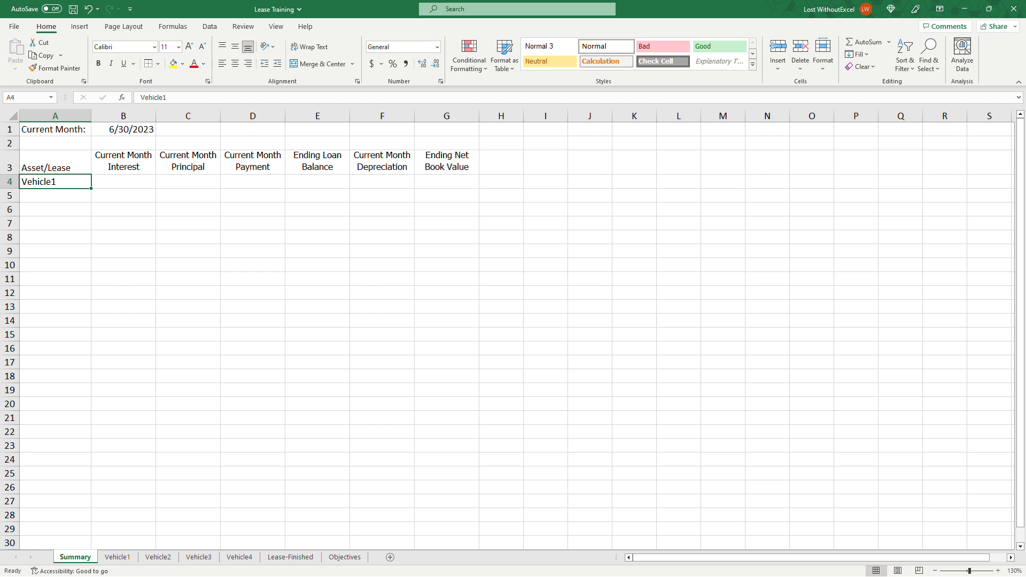
Enter "Vehicle2" in A5 and extend the vehicle name series down to "Vehicle4" in A7
left_click_drag(54, 182, 50, 235)
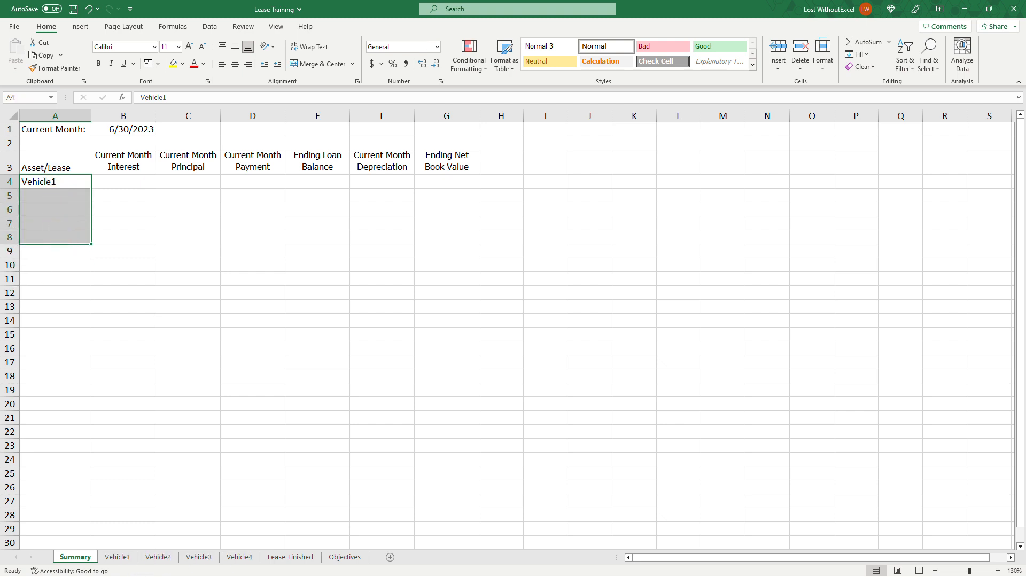
left_click(42, 194)
type("Vehicle")
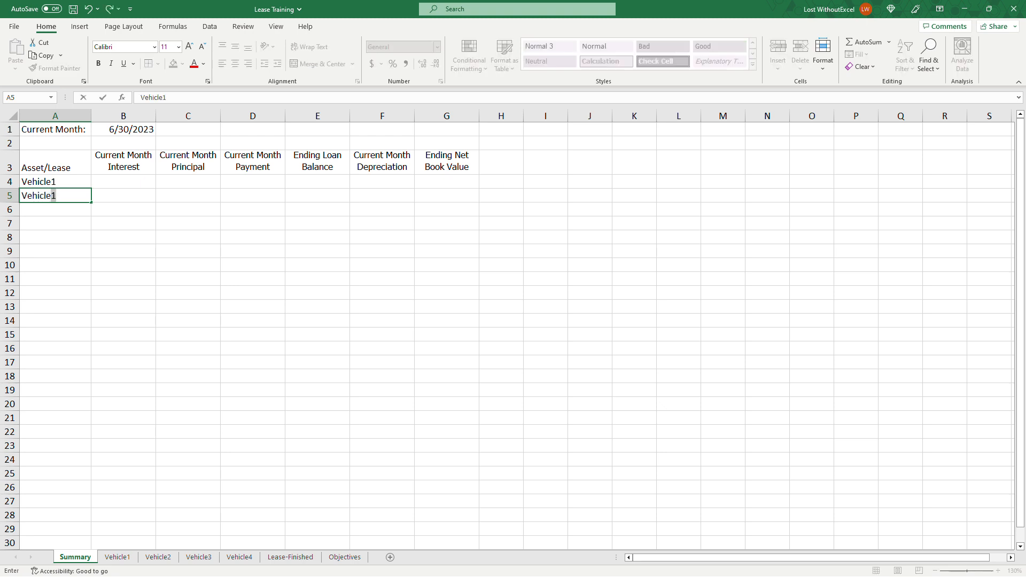
type("2")
key("Return")
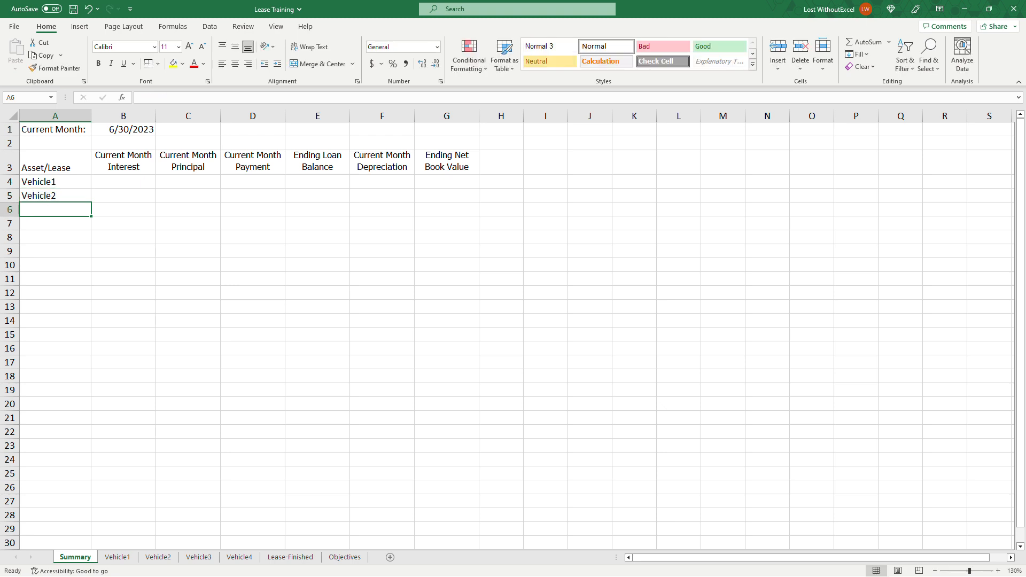
left_click_drag(40, 182, 88, 228)
Try linking Summary cell B4 directly to E3 of the Vehicle1 sheet, and clear the cell again
left_click(130, 182)
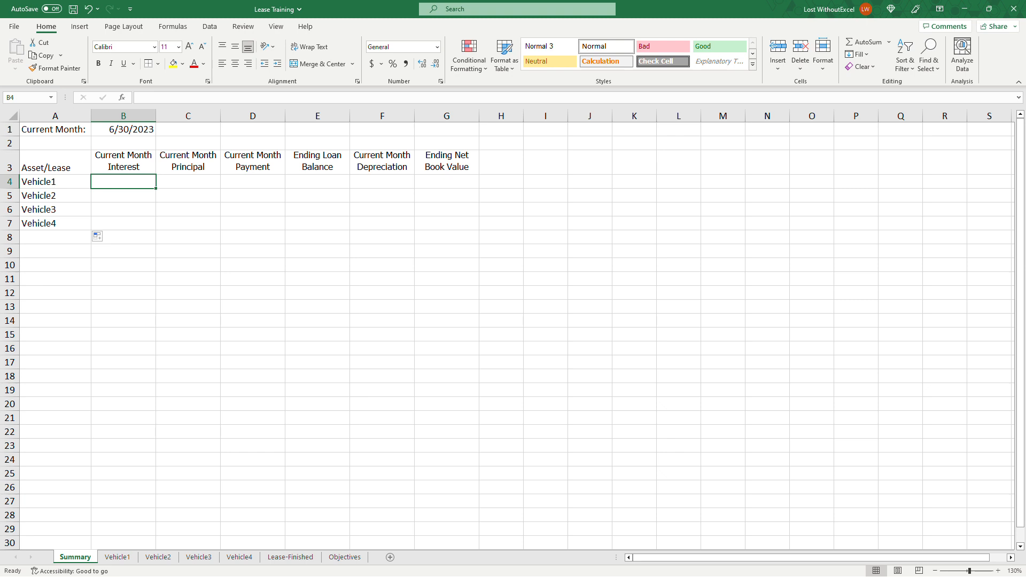
type("+")
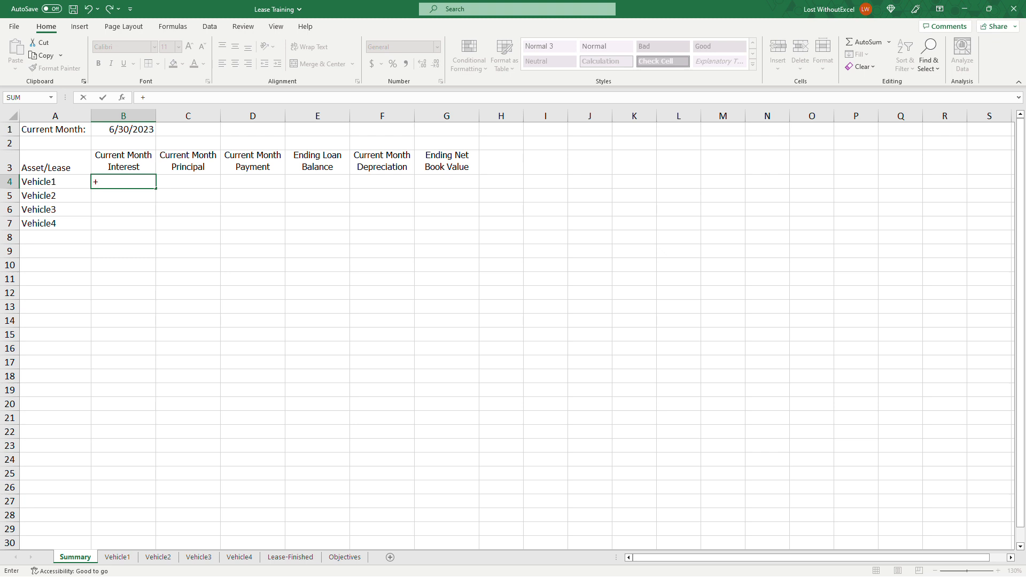
left_click(117, 557)
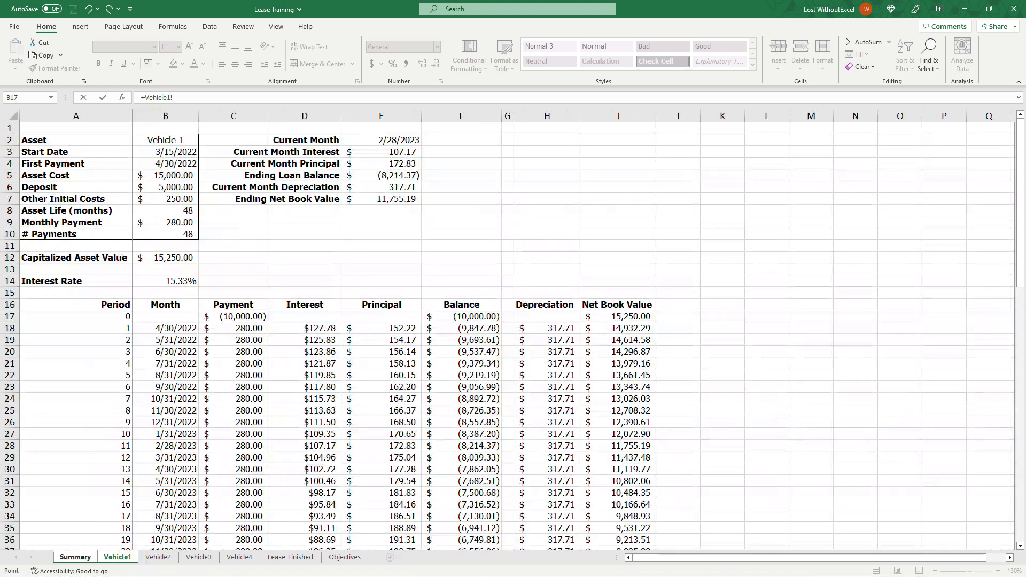
left_click(381, 152)
key("Return")
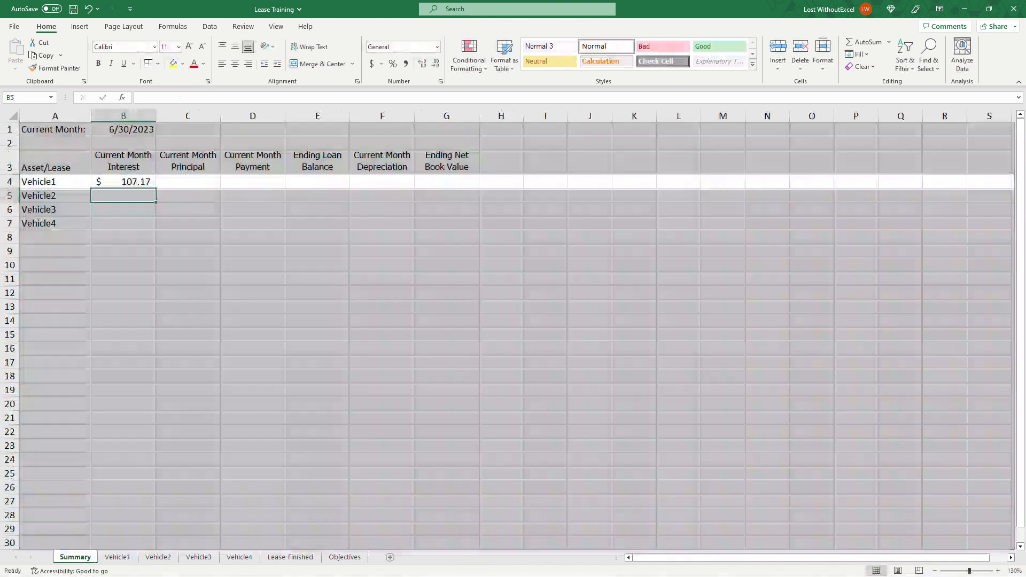
left_click(124, 181)
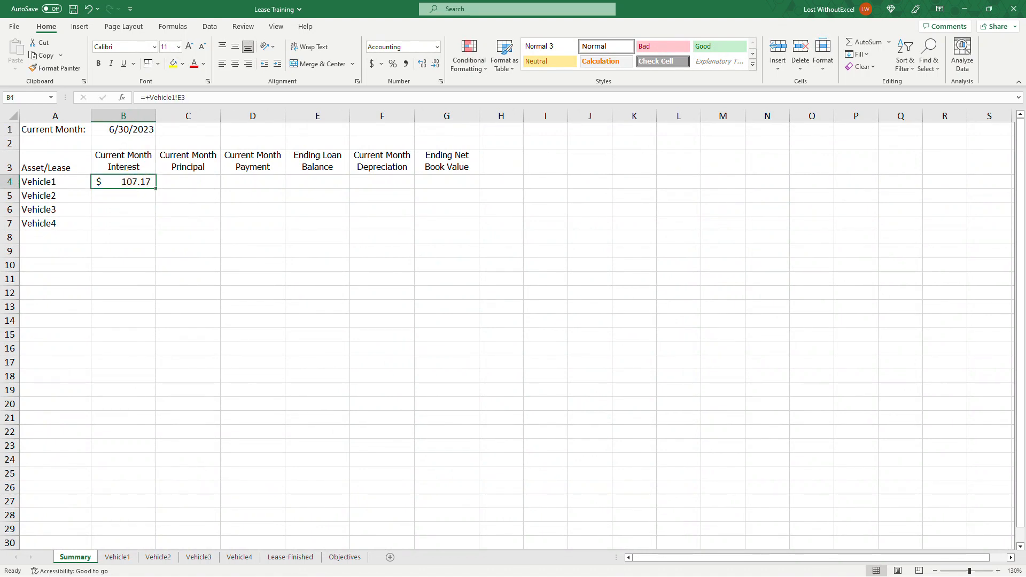
key("Delete")
Link the Current Month cell E2 of the Vehicle1 sheet to the Summary date with the absolute reference Summary!$B$1
left_click(132, 557)
left_click(383, 140)
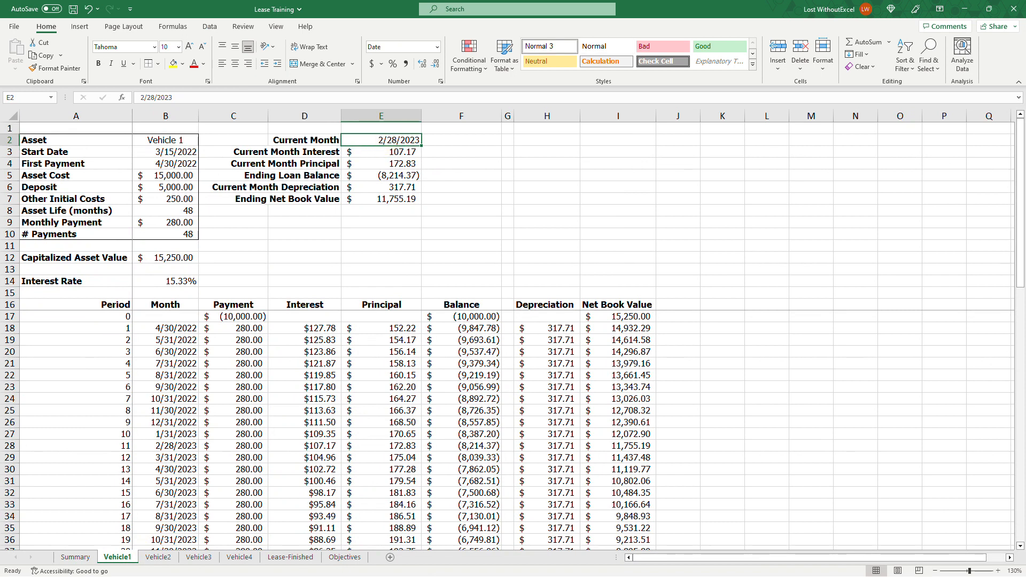
type("+")
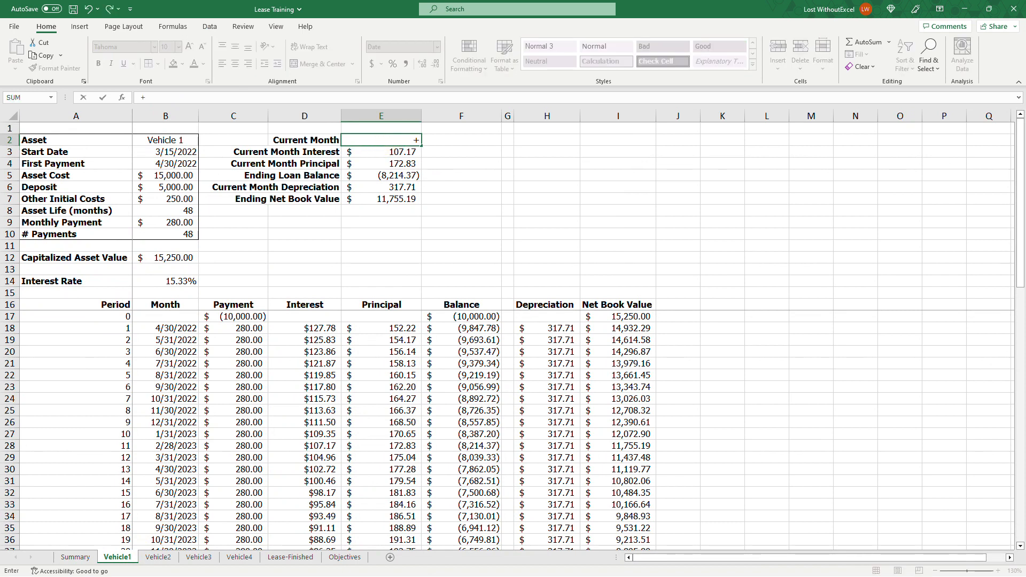
left_click(76, 557)
left_click(123, 129)
key("F4")
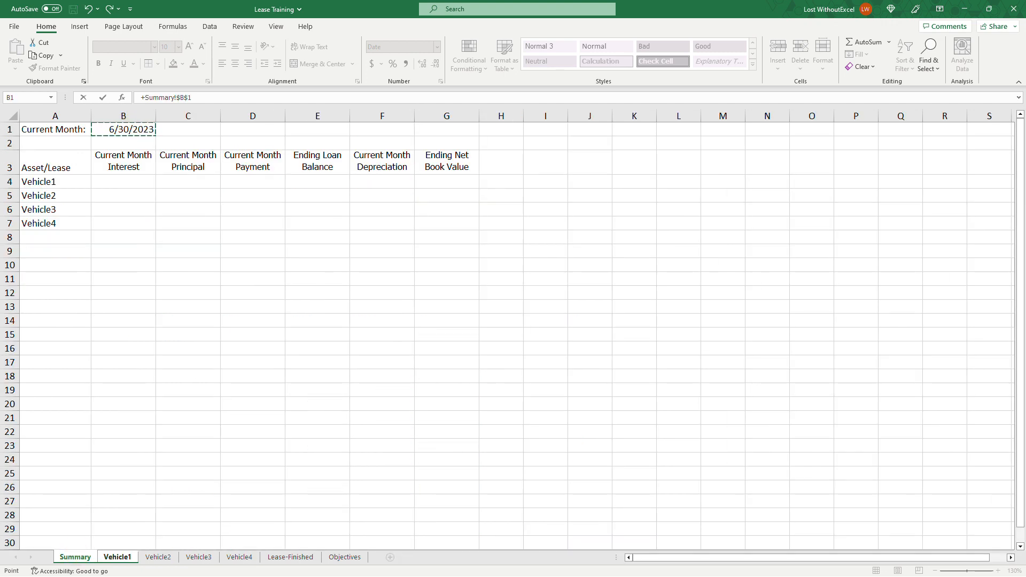
key("Return")
Copy the linked Current Month cell E2 from Vehicle1 into E2 of the Vehicle2, Vehicle3 and Vehicle4 sheets
left_click(388, 140)
key("ctrl+c")
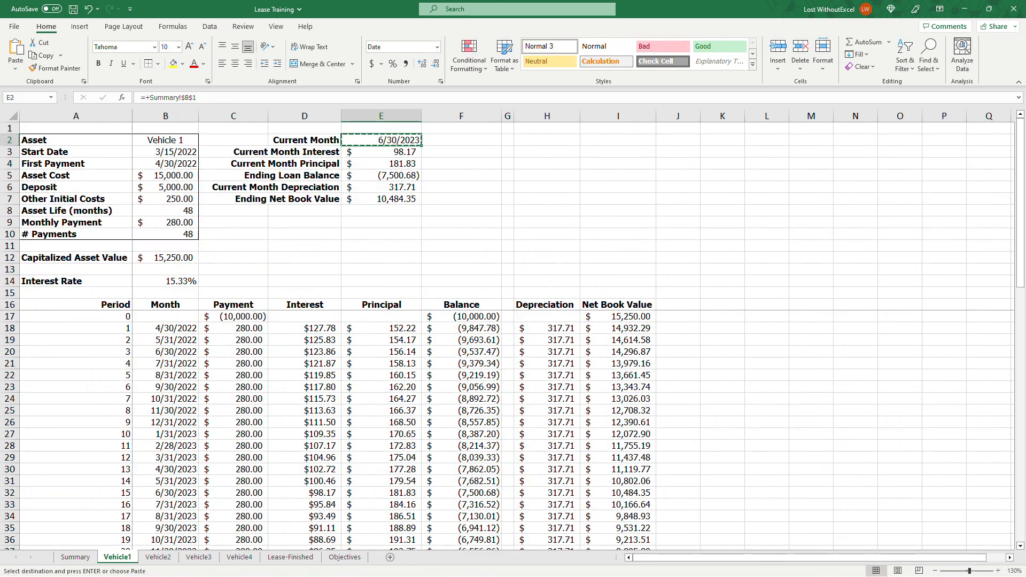
left_click(159, 557)
key("ctrl+v")
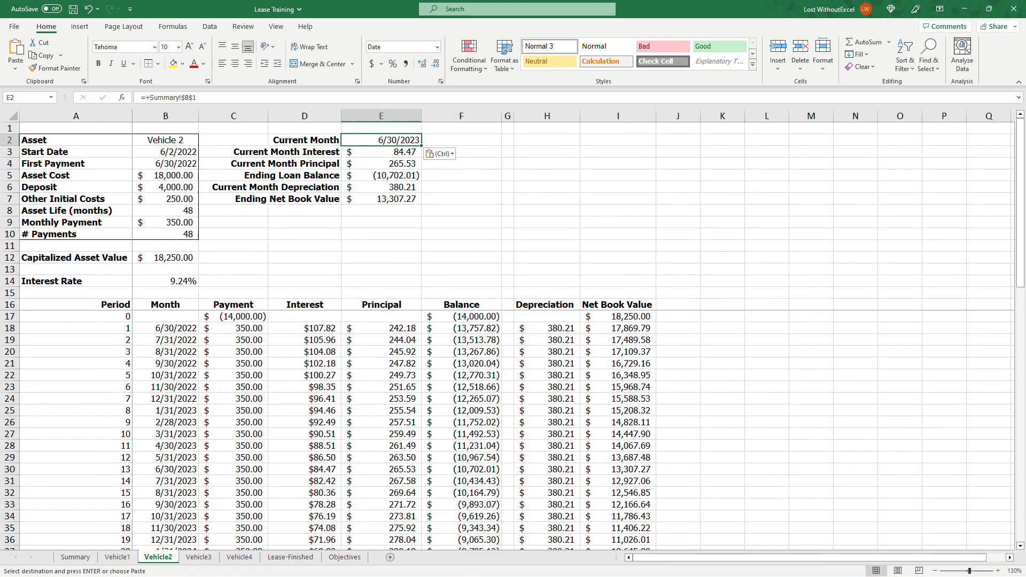
left_click(206, 557)
left_click(388, 140)
key("ctrl+v")
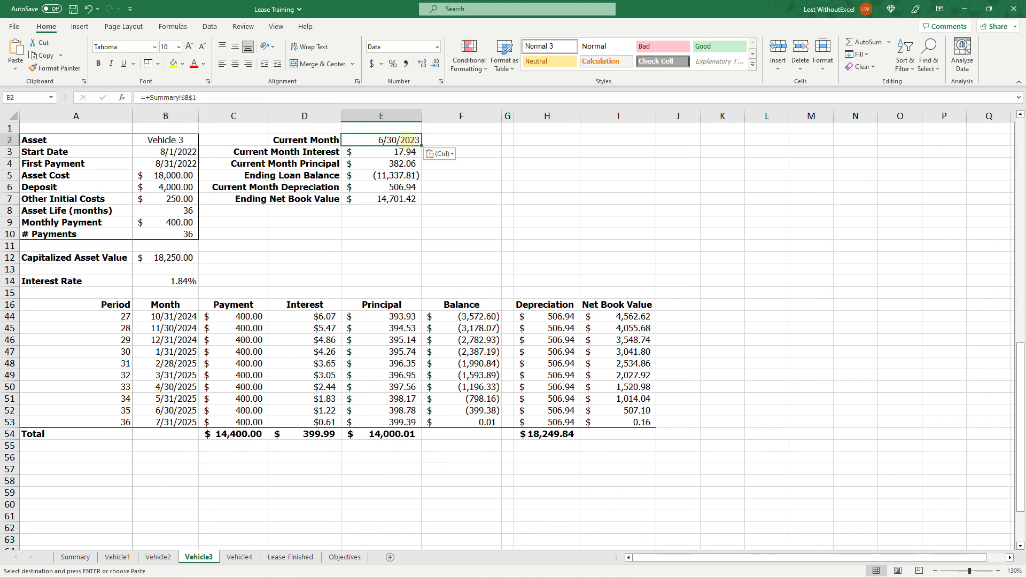
left_click(239, 557)
left_click(381, 140)
key("ctrl+v")
Set the current month in B1 of the Summary sheet to 5/31/2023
left_click(89, 551)
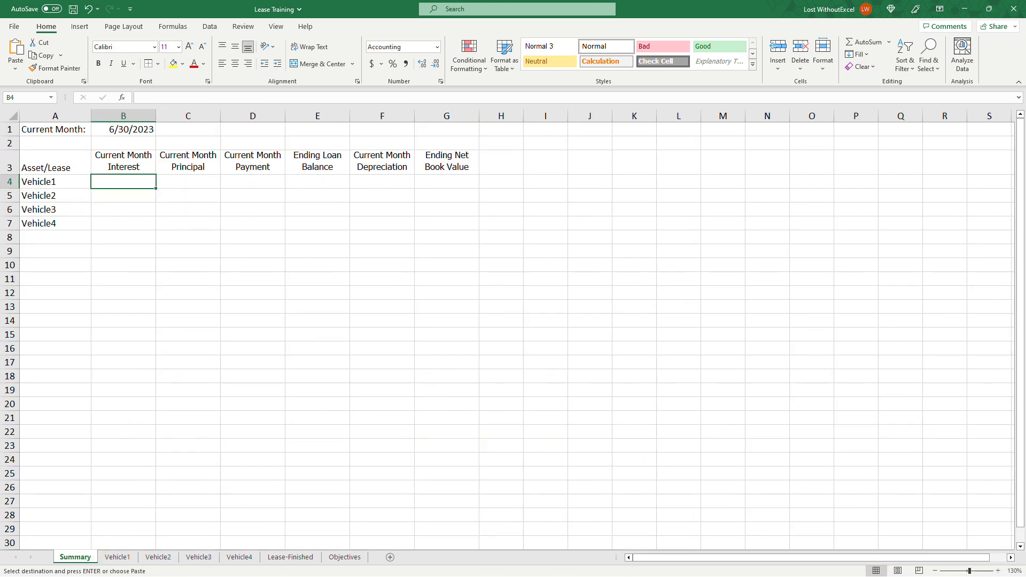
key("Up")
key("Up")
key("Up")
type("5/3")
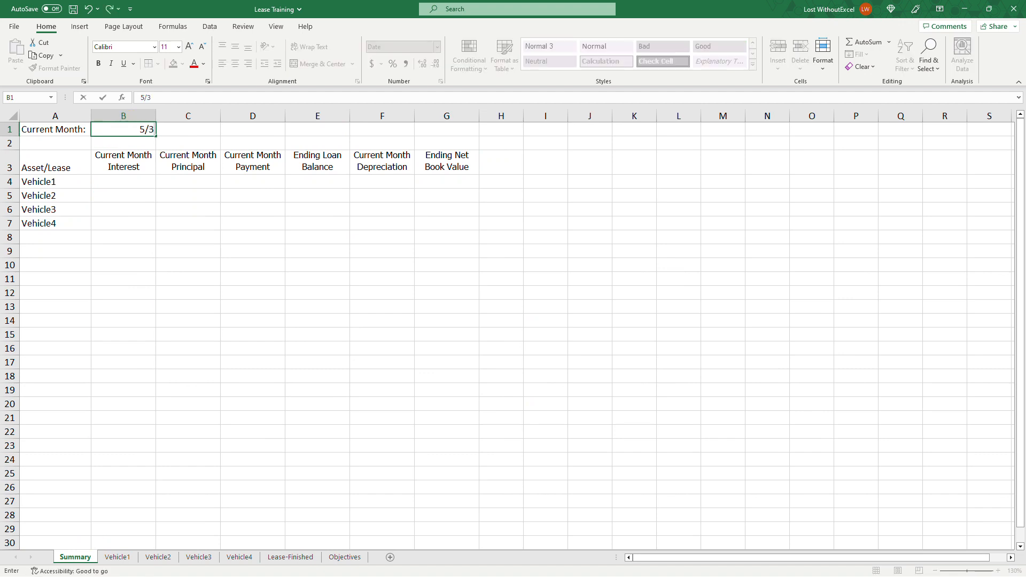
type("1/2023")
key("Return")
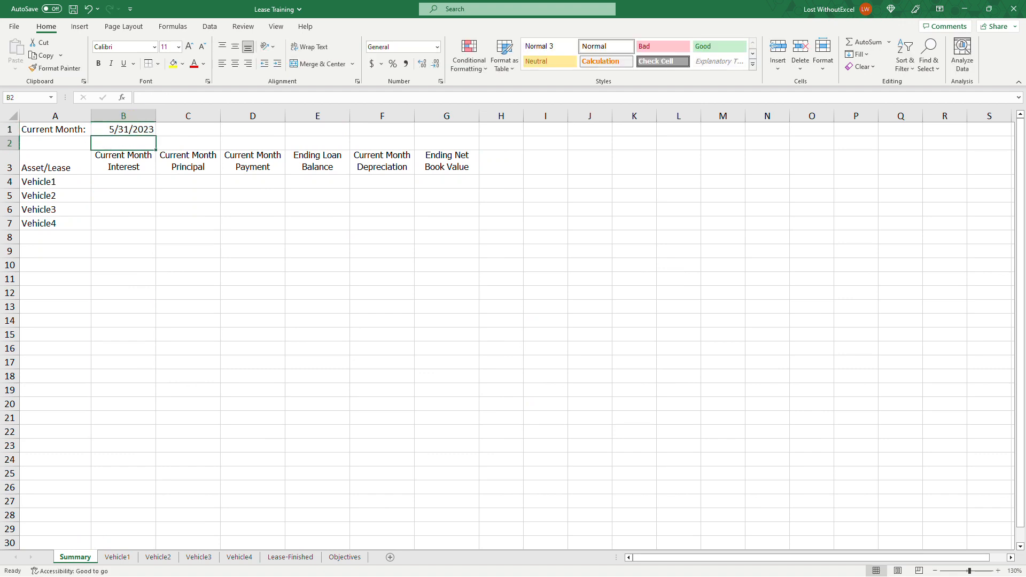
Check the Current Month date and figures on the Vehicle2, Vehicle3 and Vehicle4 sheets, and return to the Summary sheet
left_click(155, 558)
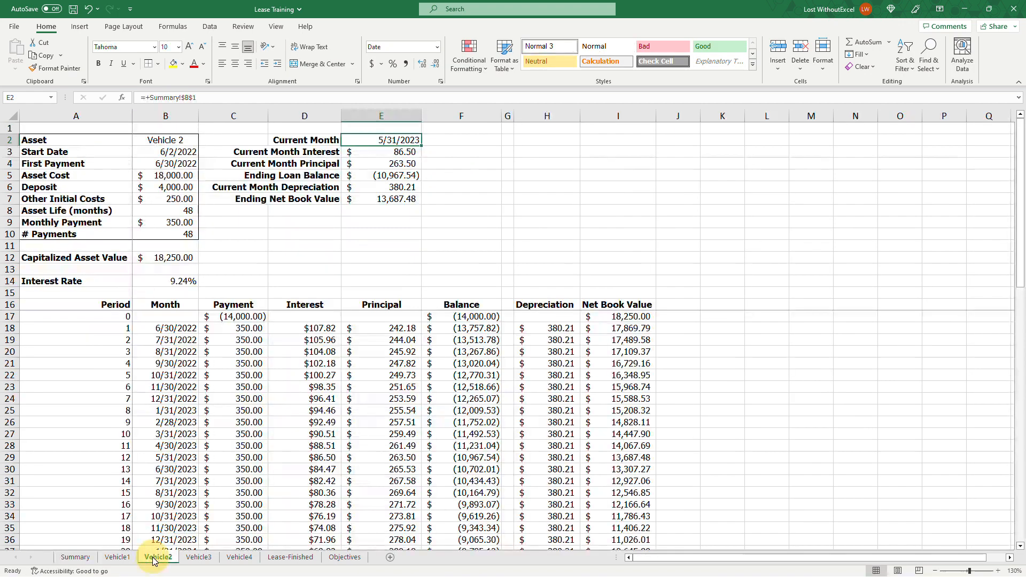
left_click(199, 558)
left_click(239, 558)
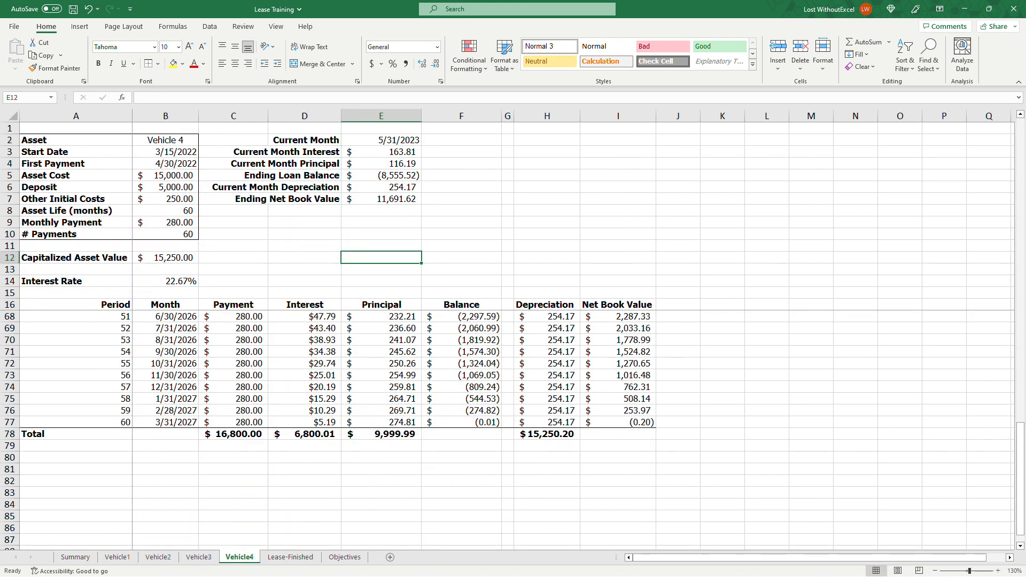
left_click(199, 558)
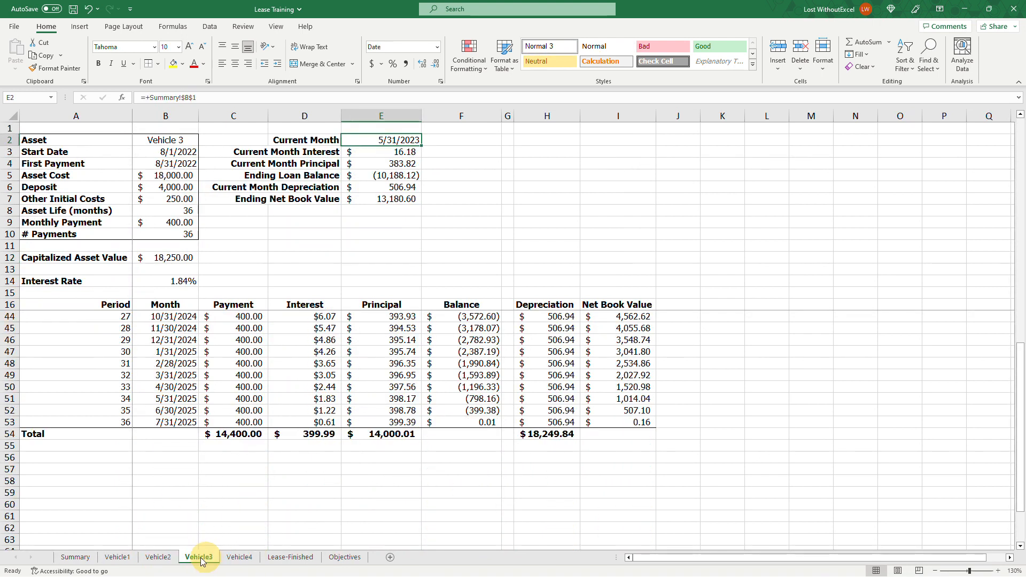
left_click(142, 558)
left_click(76, 557)
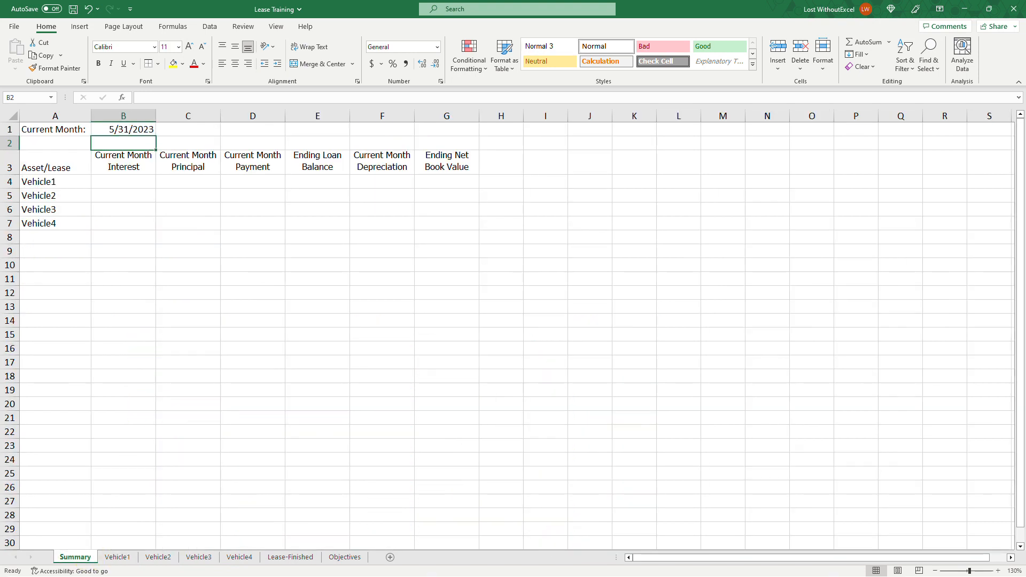
left_click(136, 181)
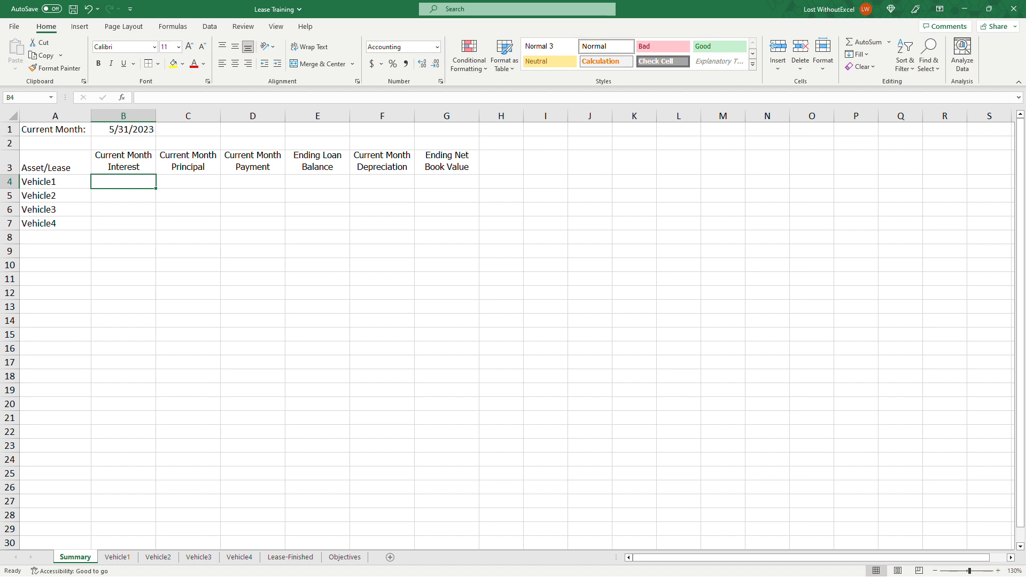
left_click(53, 181)
left_click_drag(54, 182, 63, 222)
left_click(56, 181)
left_click_drag(56, 182, 64, 222)
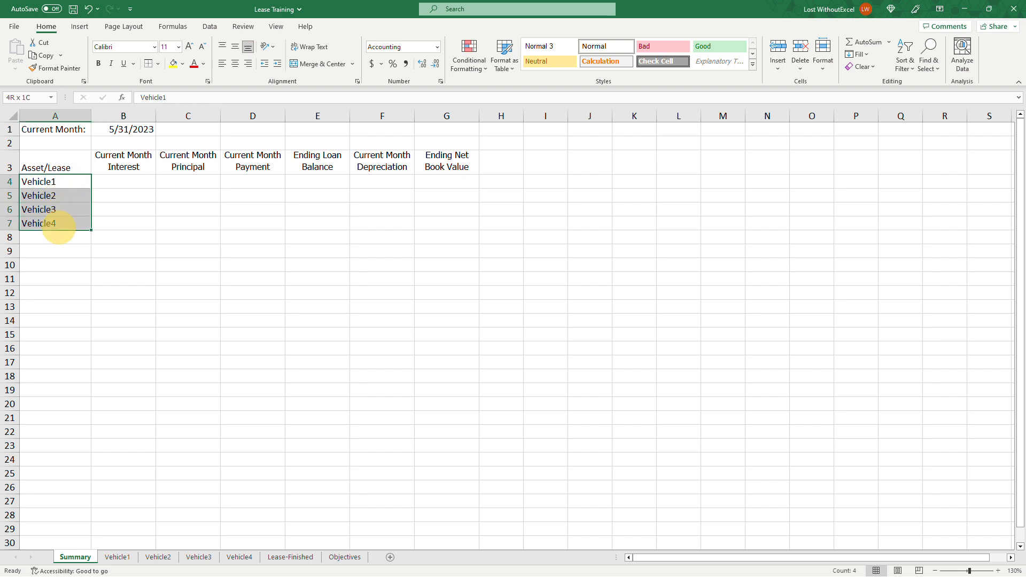
left_click(110, 183)
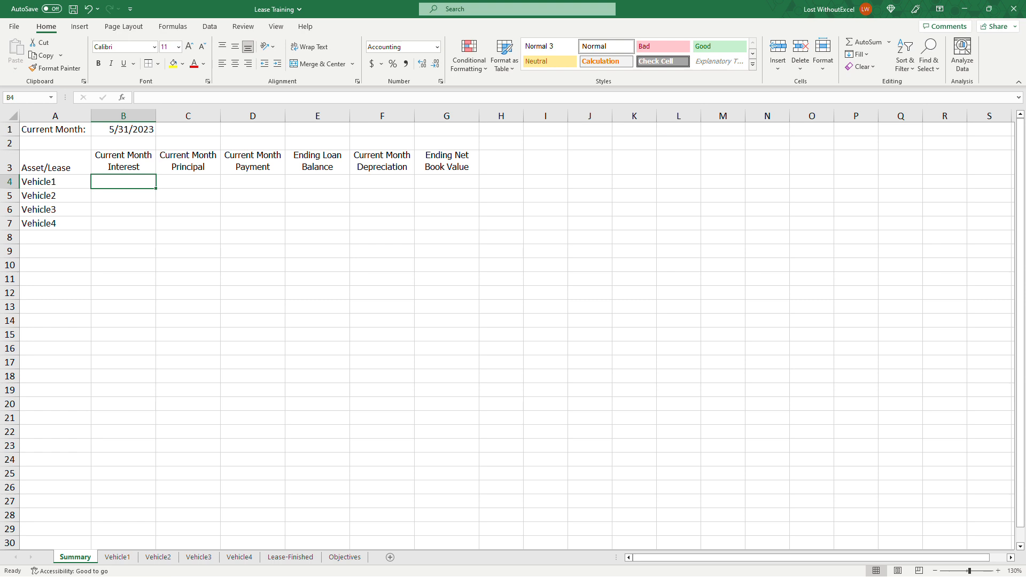
type("=")
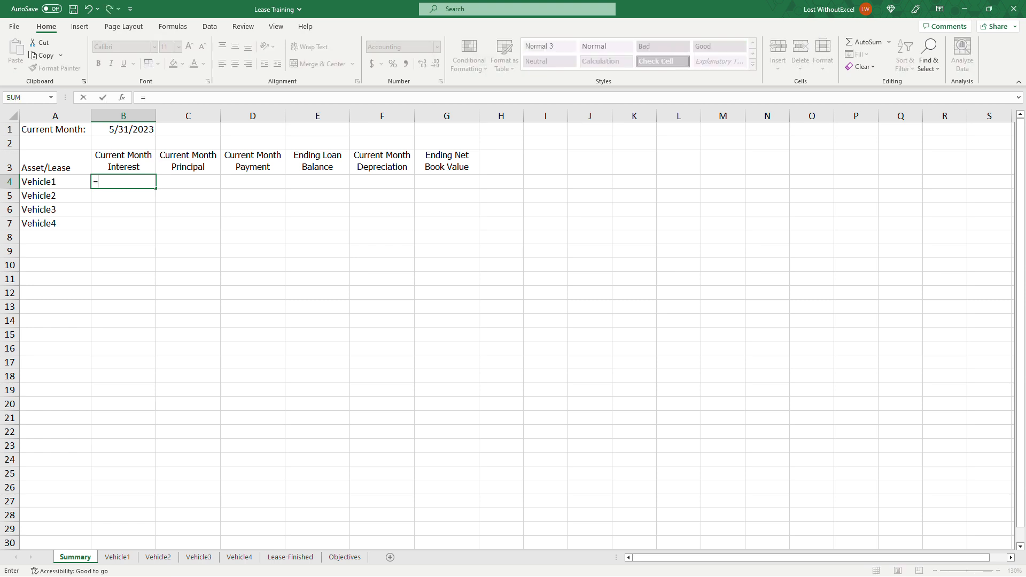
left_click(117, 557)
left_click(381, 152)
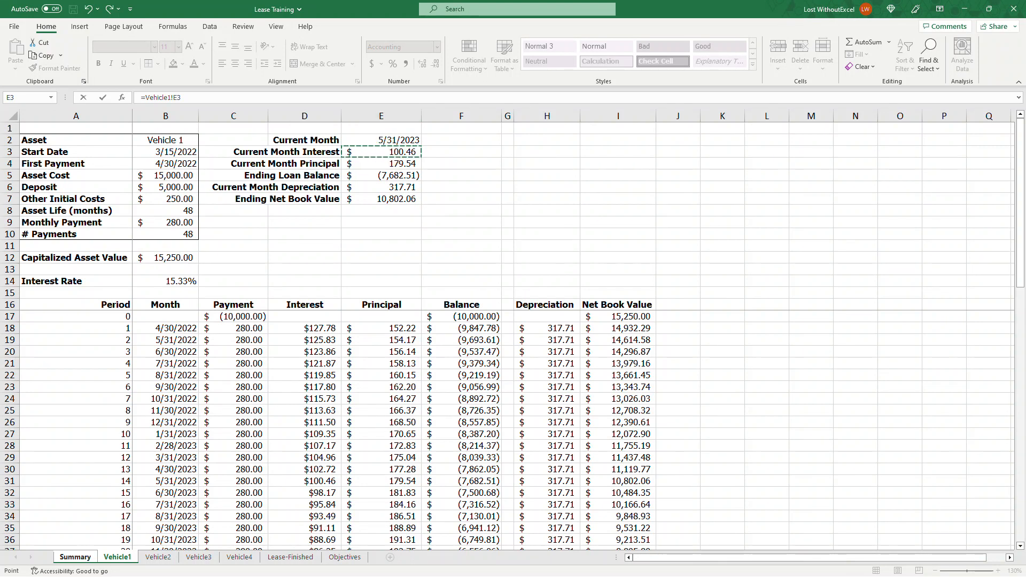
key("Escape")
Enter the formula =INDIRECT(A4&"!E3",TRUE) in B4 to retrieve Vehicle1's current month interest
type("=indirect(")
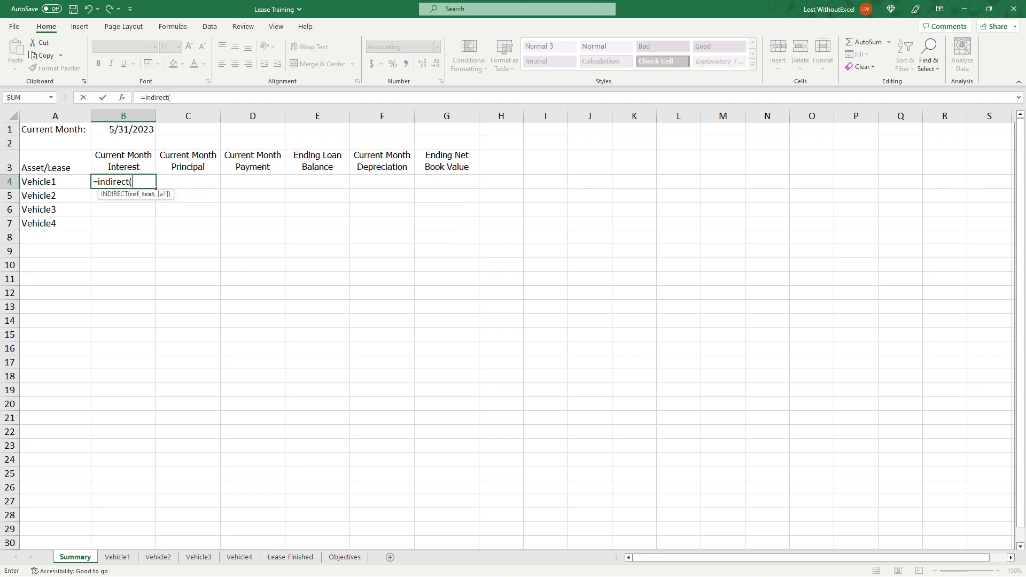
key("Left")
type("&\"")
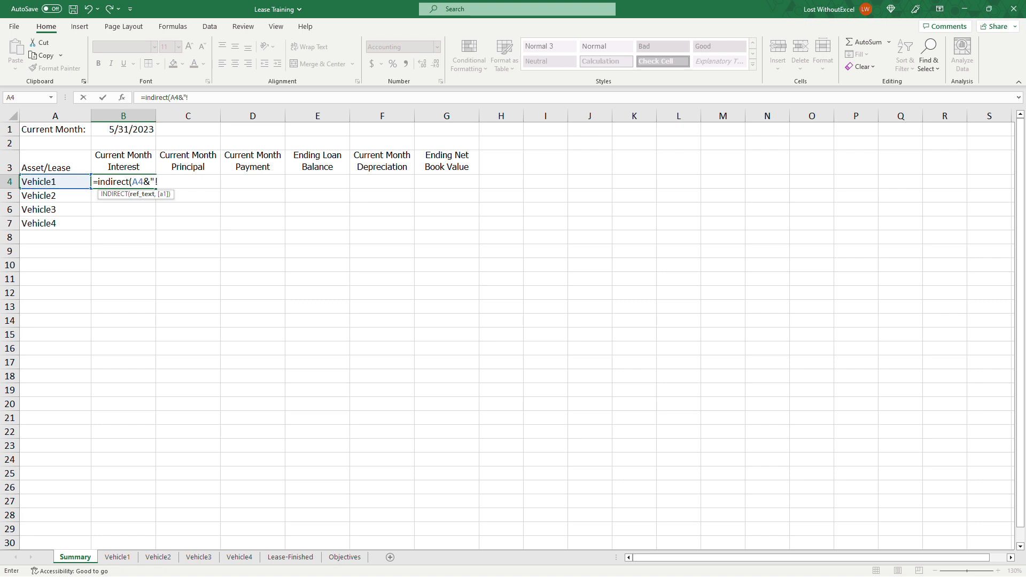
type("!E2")
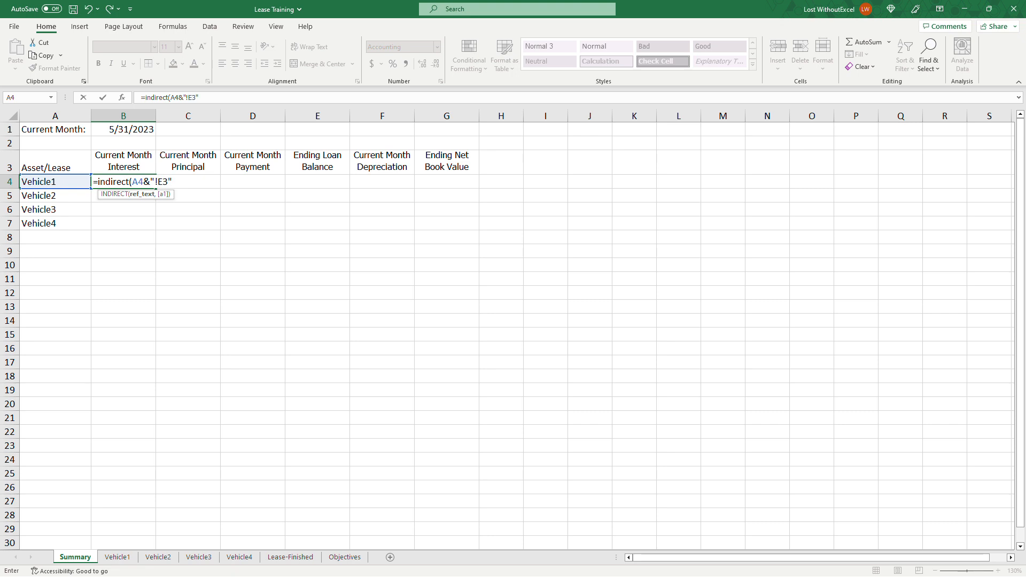
type(",")
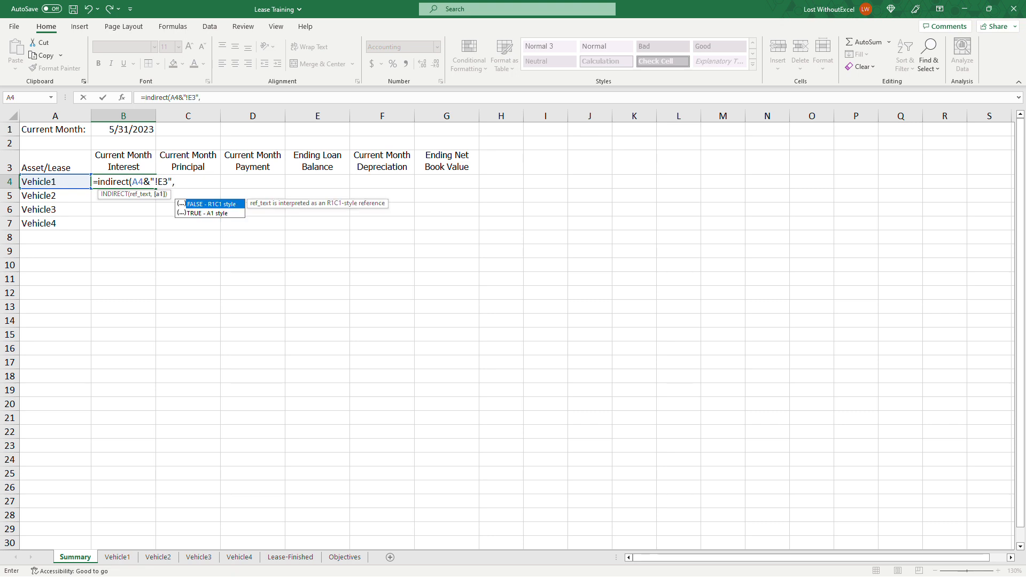
type("true)")
key("Return")
left_click(133, 178)
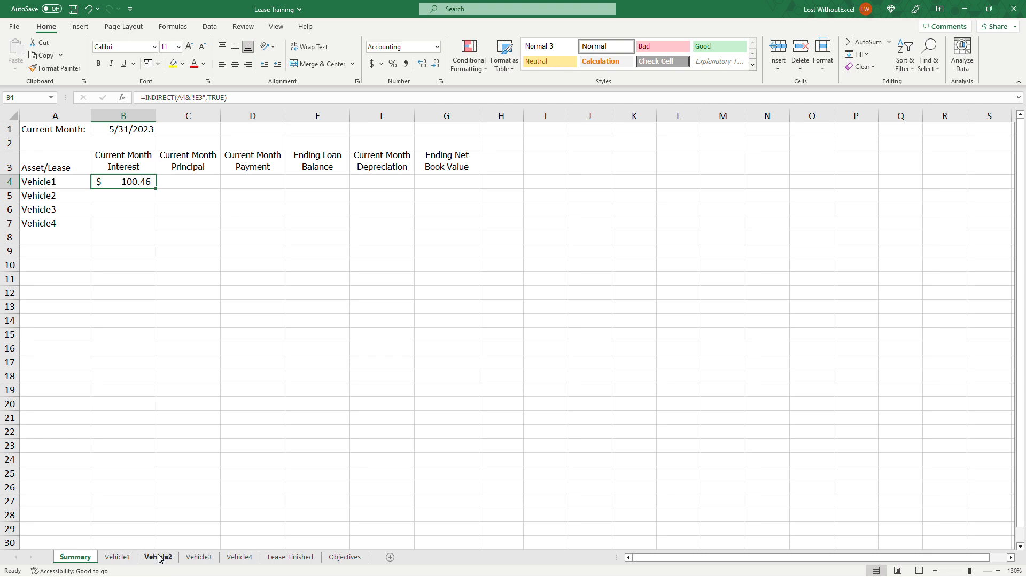
left_click(32, 182)
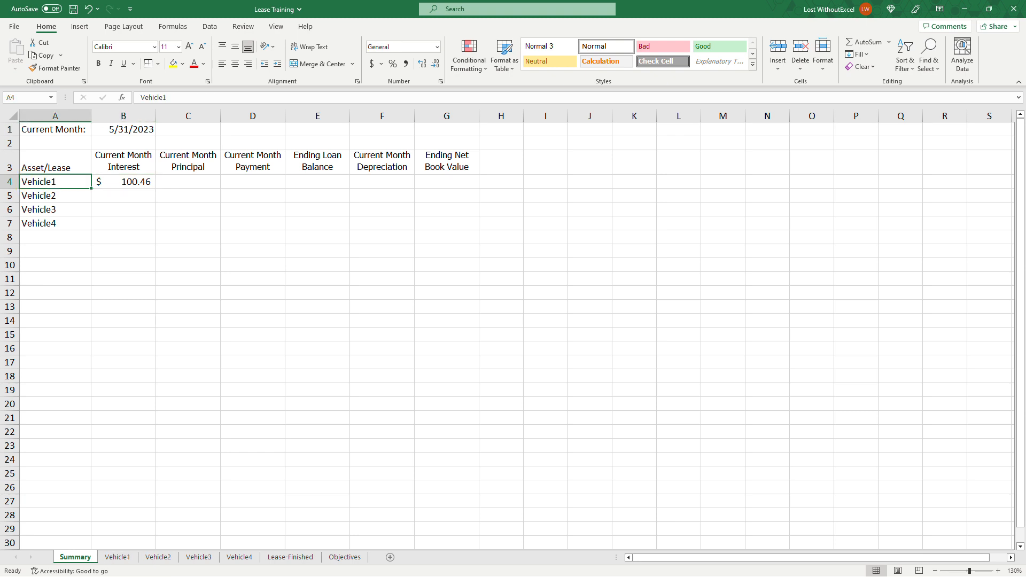
Copy the interest formula from B4 into B5:B7 for the other three vehicles and check the formula in B5
left_click(122, 186)
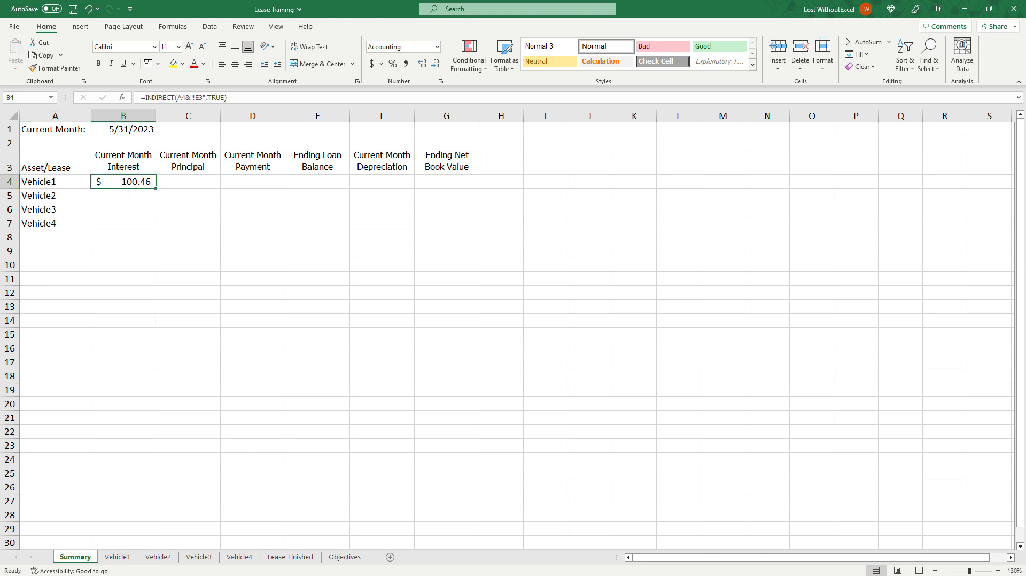
key("ctrl+c")
key("Down")
key("ctrl+v")
key("Down")
key("ctrl+v")
key("Down")
key("ctrl+v")
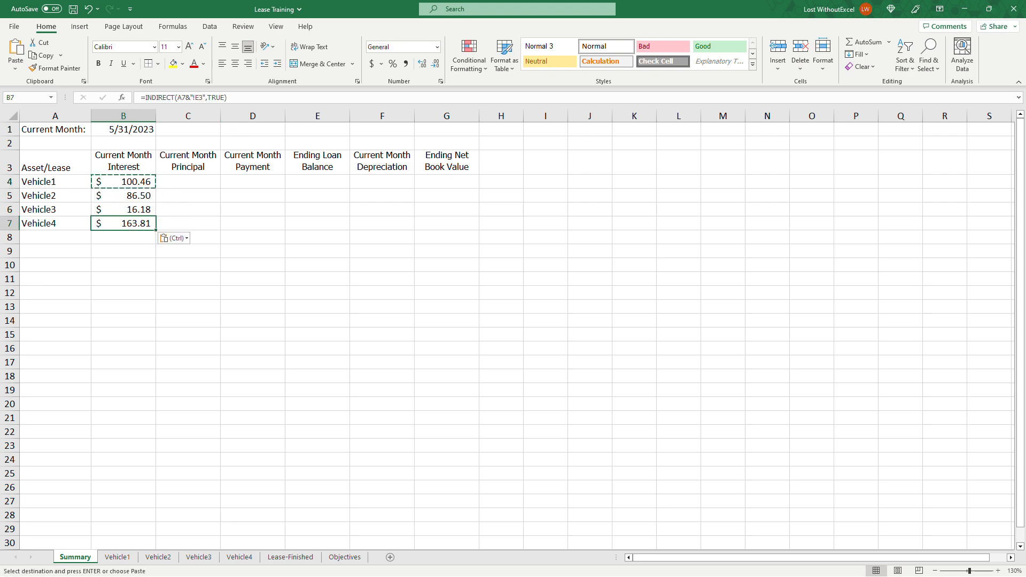
left_click(135, 200)
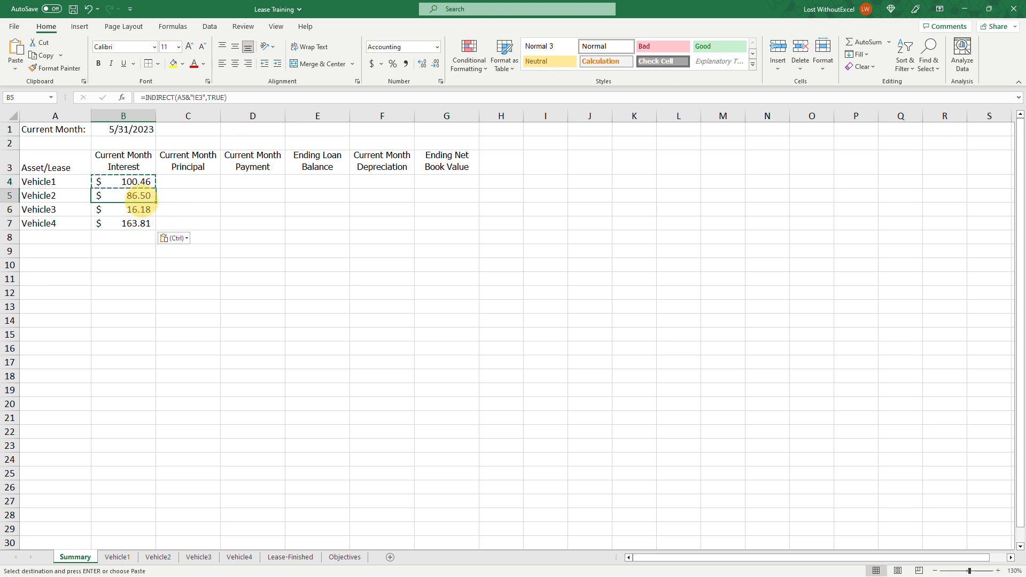
key("F2")
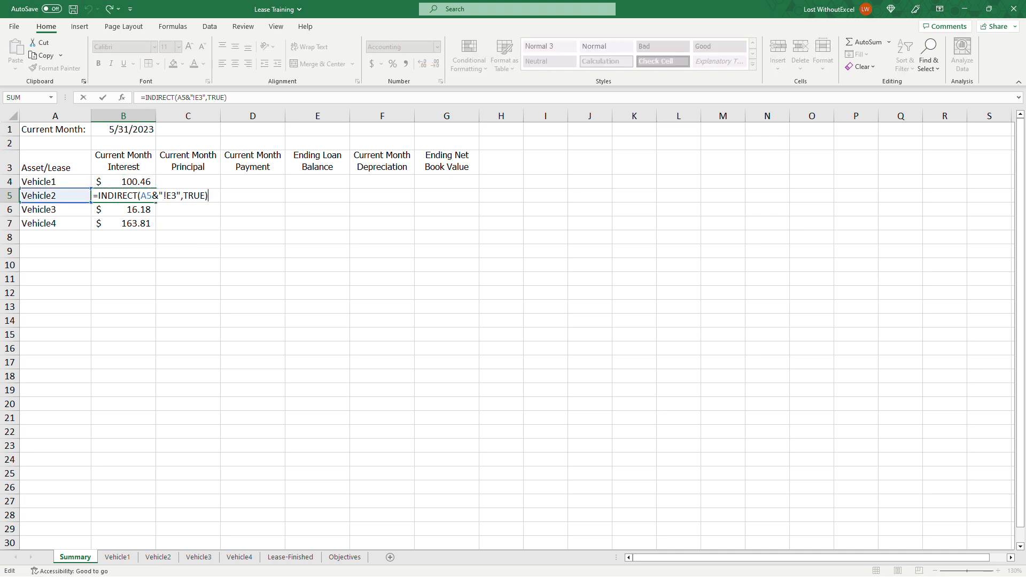
key("Escape")
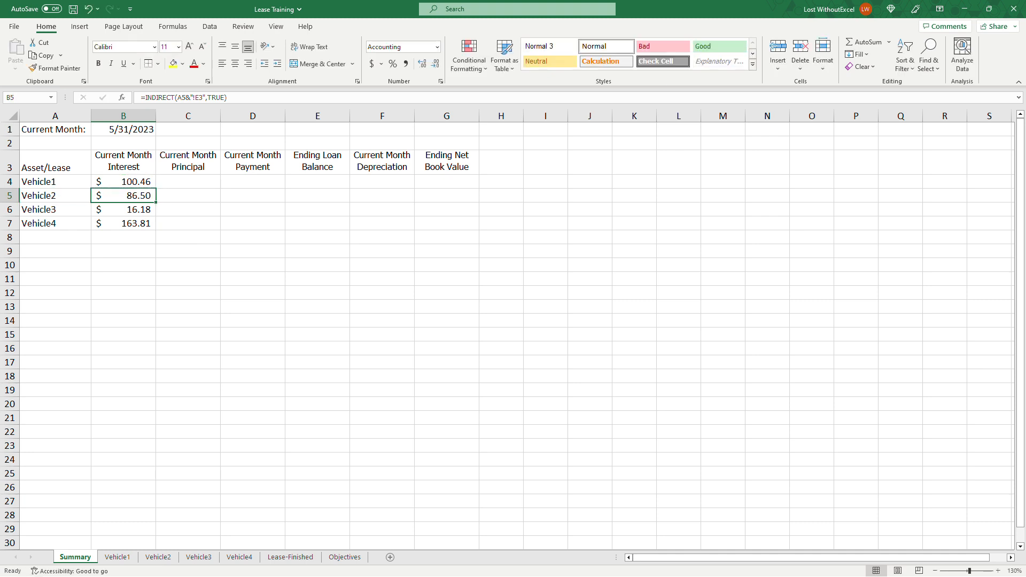
Reuse B4's formula text in C4 as =INDIRECT(A4&"!E4",TRUE) to retrieve Vehicle1's current month principal
left_click_drag(124, 181, 475, 183)
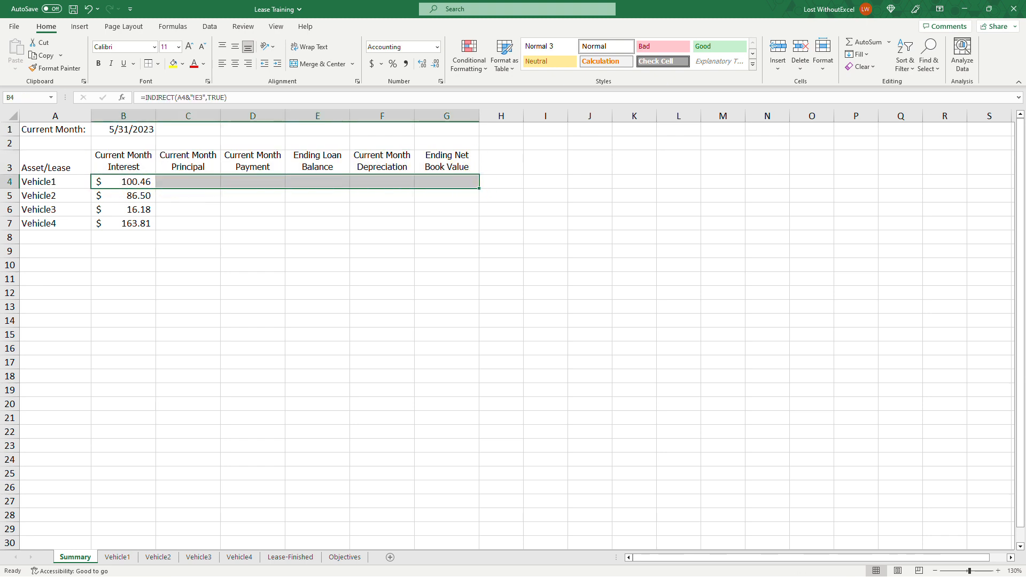
left_click(138, 180)
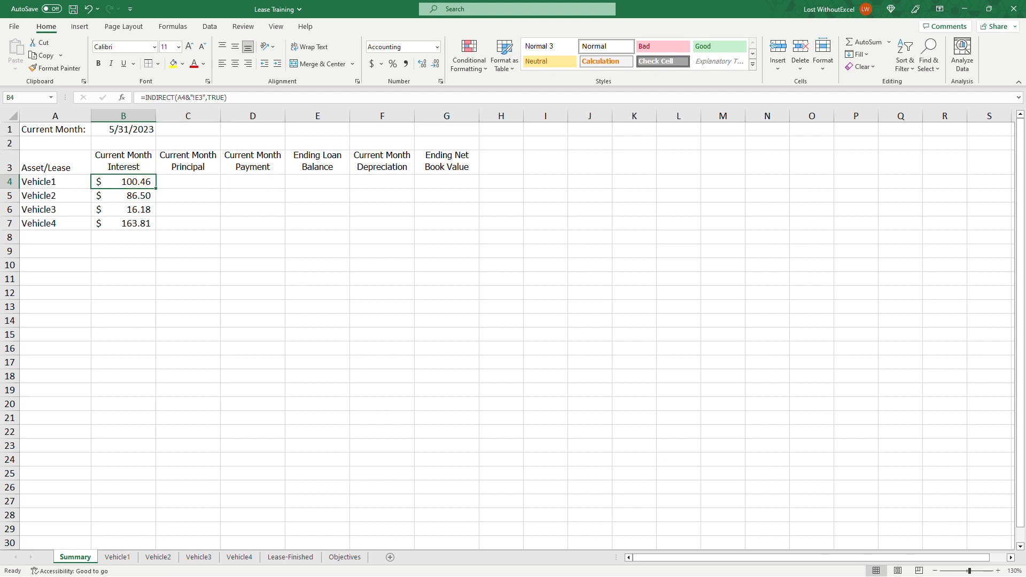
left_click_drag(248, 98, 124, 99)
key("ctrl+c")
key("Escape")
key("Right")
key("ctrl+v")
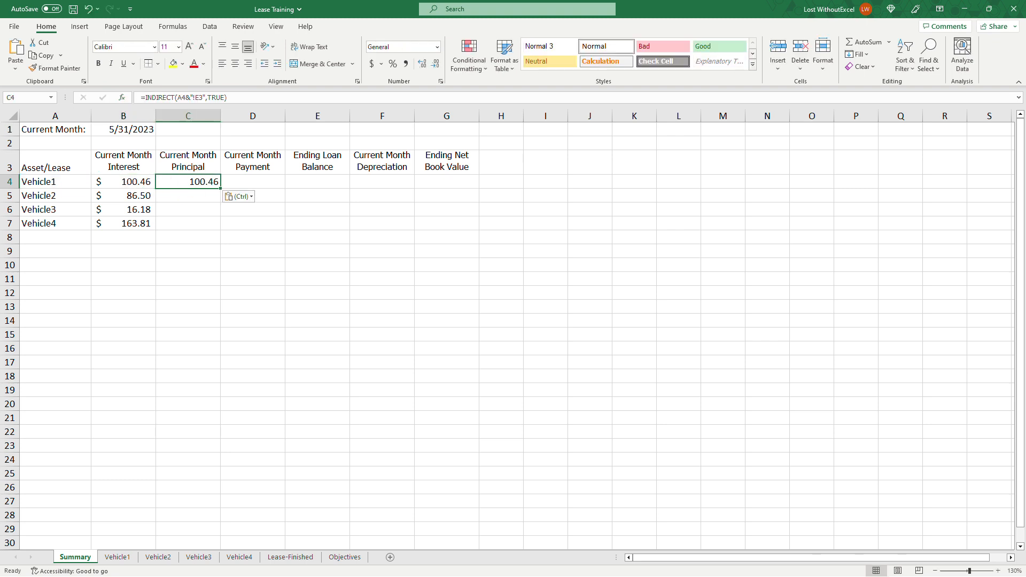
key("F2")
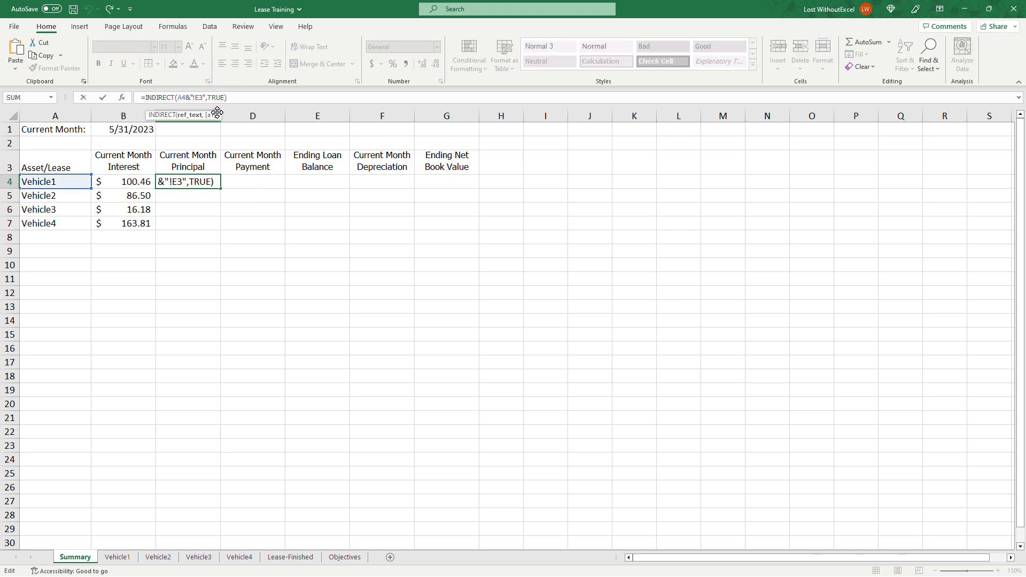
key("BackSpace")
type("4")
key("Tab")
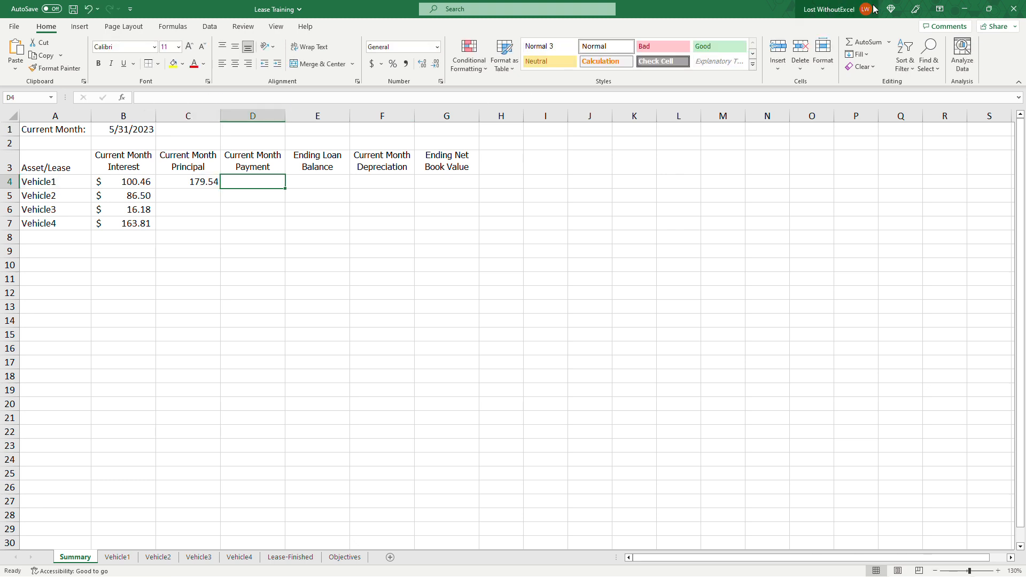
Sum Vehicle1's interest and principal in D4 as the payment, and apply the Accounting number format to C4
left_click(861, 42)
key("Return")
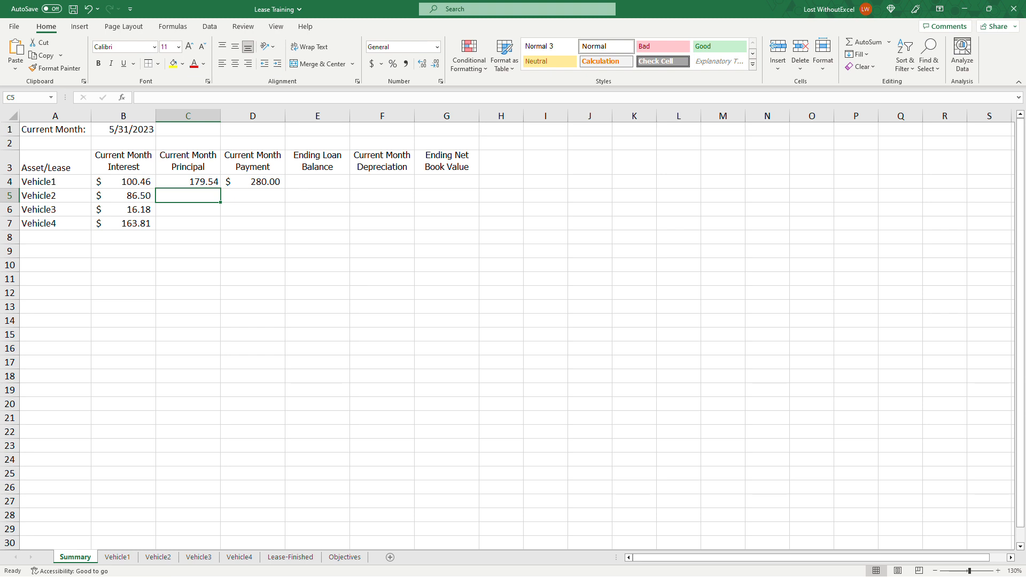
left_click(202, 182)
left_click(372, 64)
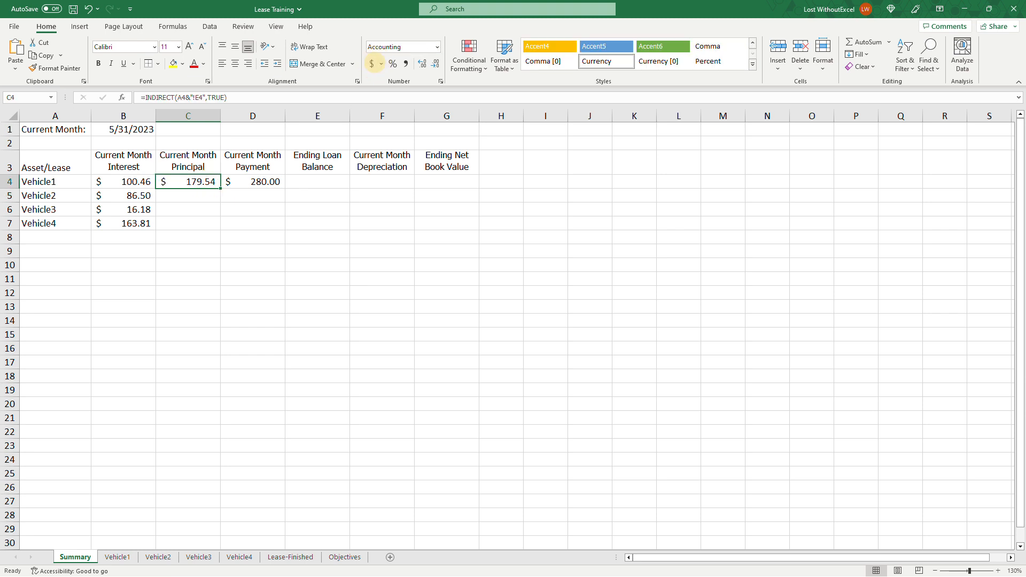
Check the Ending Loan Balance cell on Vehicle1, and paste C4's formula text unchanged into E4, F4 and G4 of the Summary sheet
left_click(117, 557)
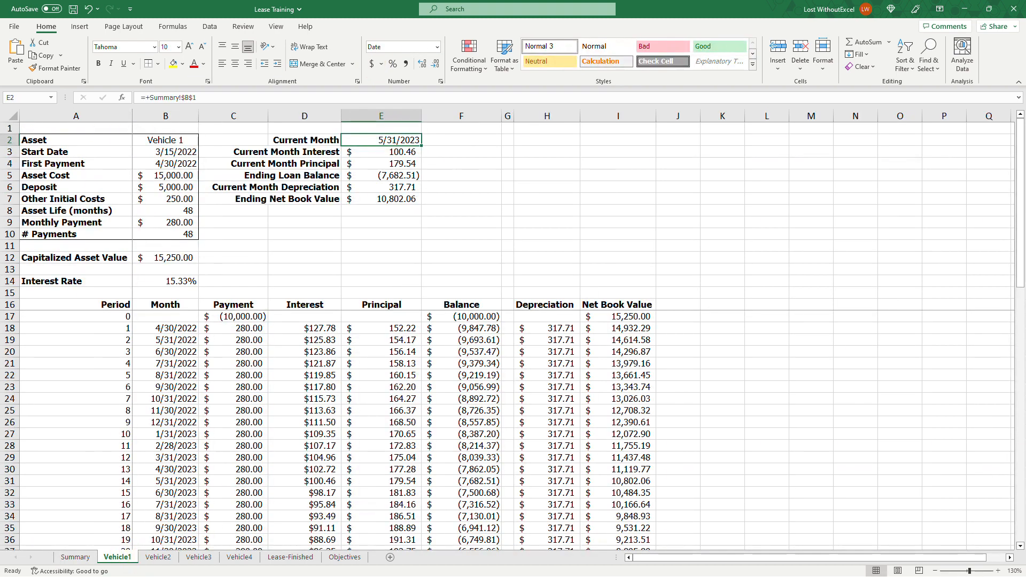
left_click(381, 176)
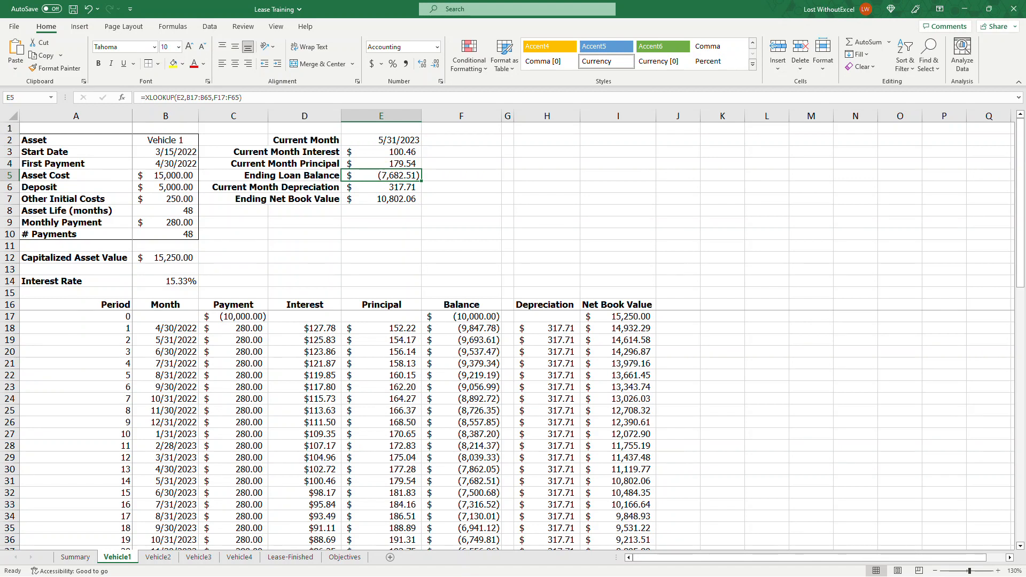
left_click(75, 557)
left_click(227, 97)
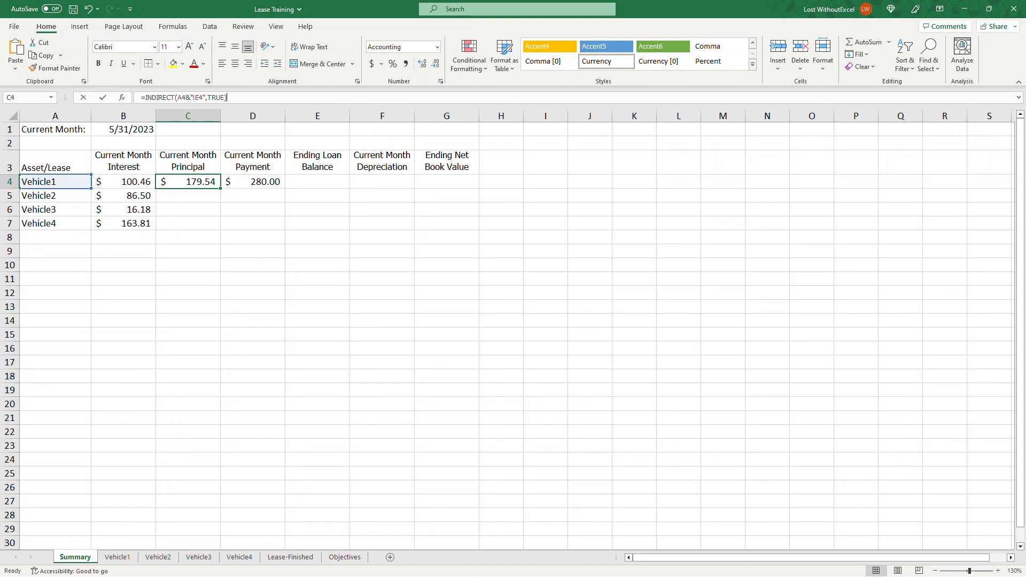
left_click(314, 184)
key("ctrl+v")
key("Right")
key("ctrl+v")
key("Right")
key("ctrl+v")
key("ctrl")
key("Escape")
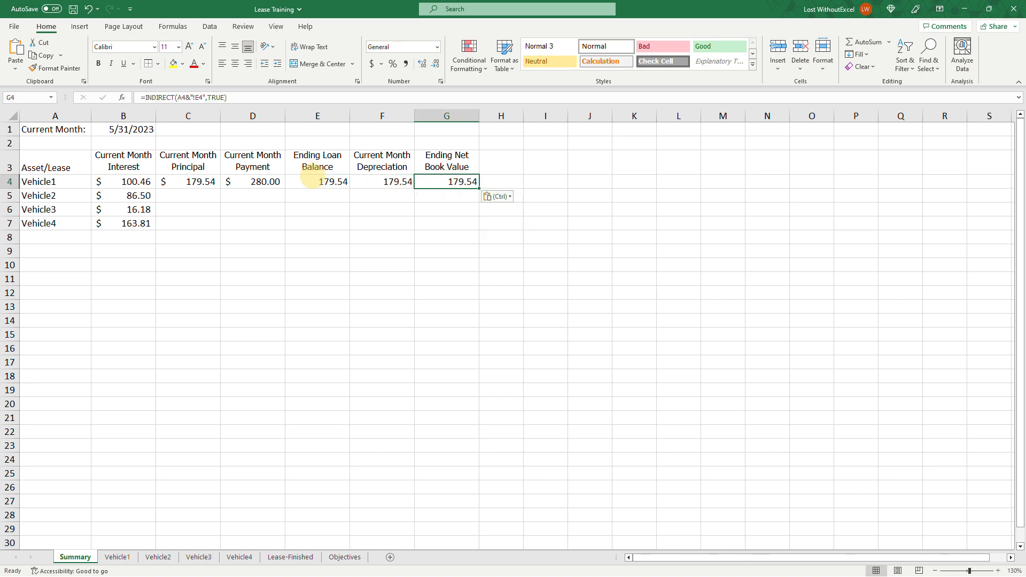
Change the vehicle sheet cell referenced by the INDIRECT formulas to E5 in E4, E6 in F4 and E7 in G4
left_click(313, 183)
left_click(204, 98)
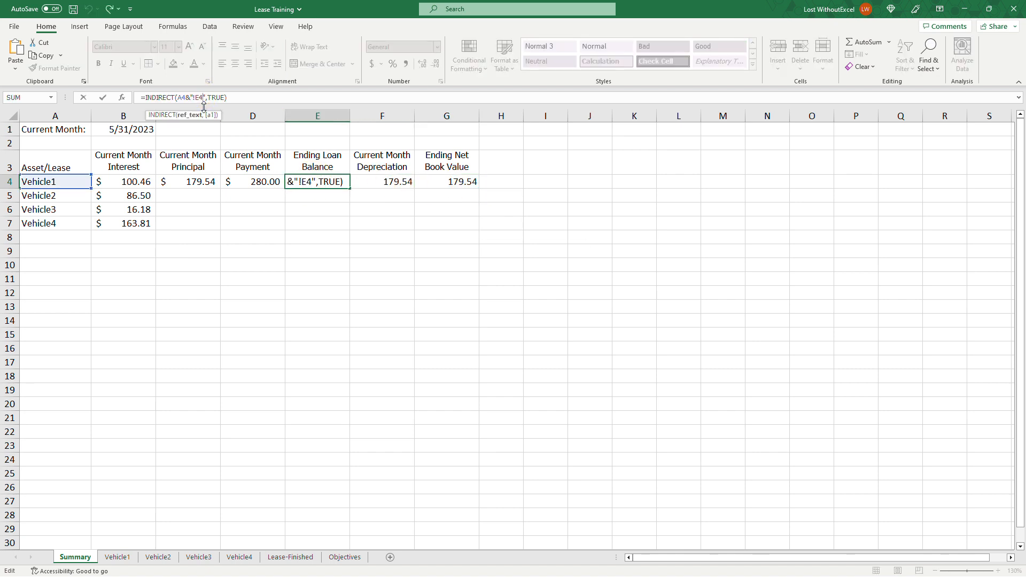
key("Tab")
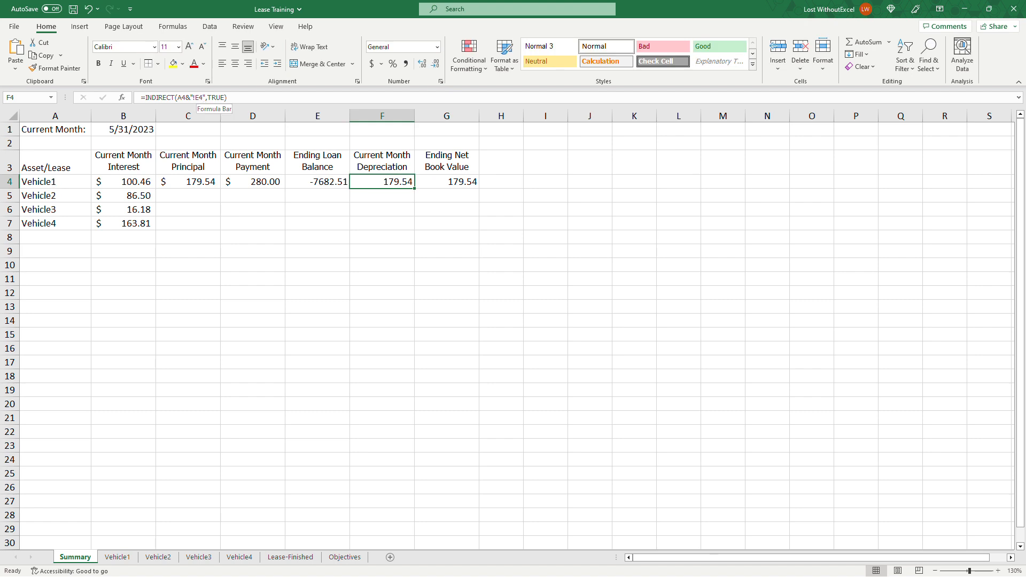
left_click(202, 97)
key("BackSpace")
type("6")
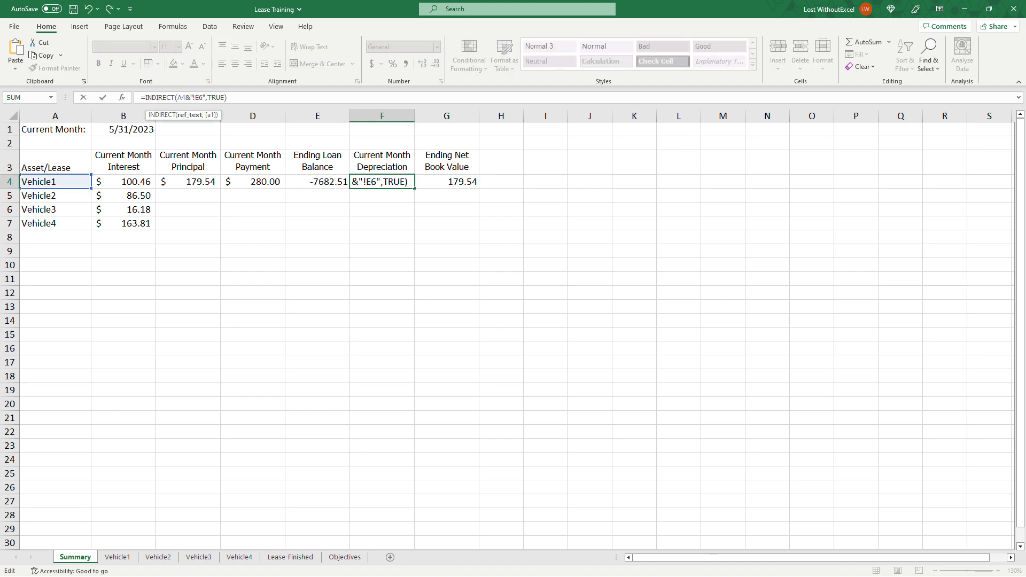
key("Tab")
left_click(202, 98)
key("BackSpace")
type("7\",TRUE)")
key("Return")
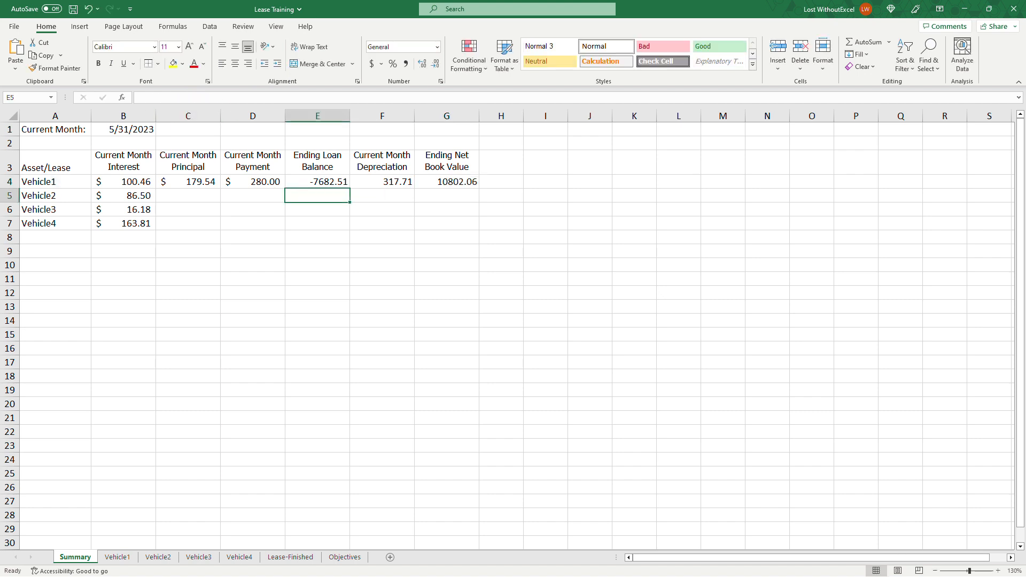
Apply the Accounting number format to E4:G4 and fill the formulas in C4:G4 down through row 7
left_click_drag(318, 181, 469, 182)
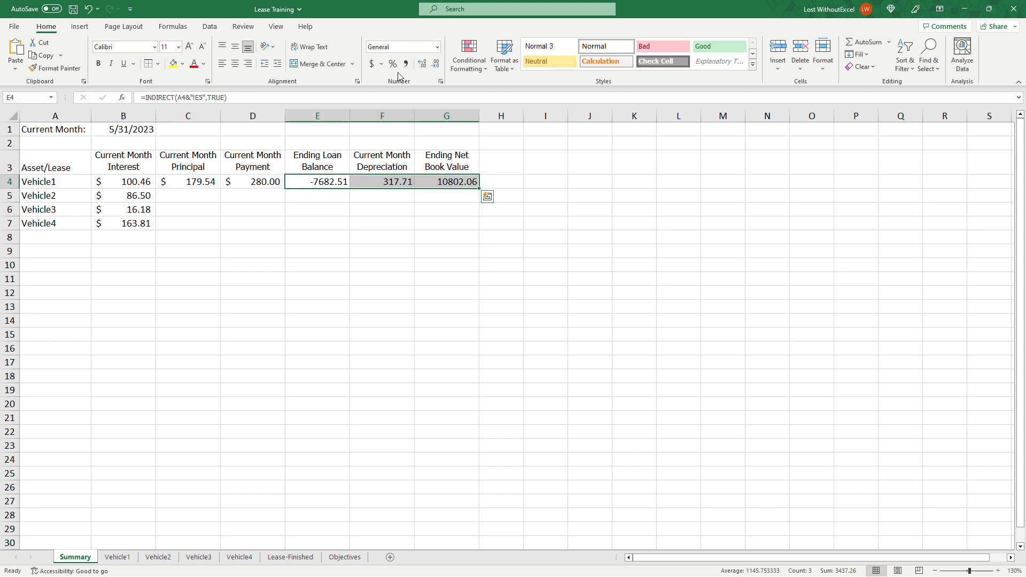
left_click(372, 64)
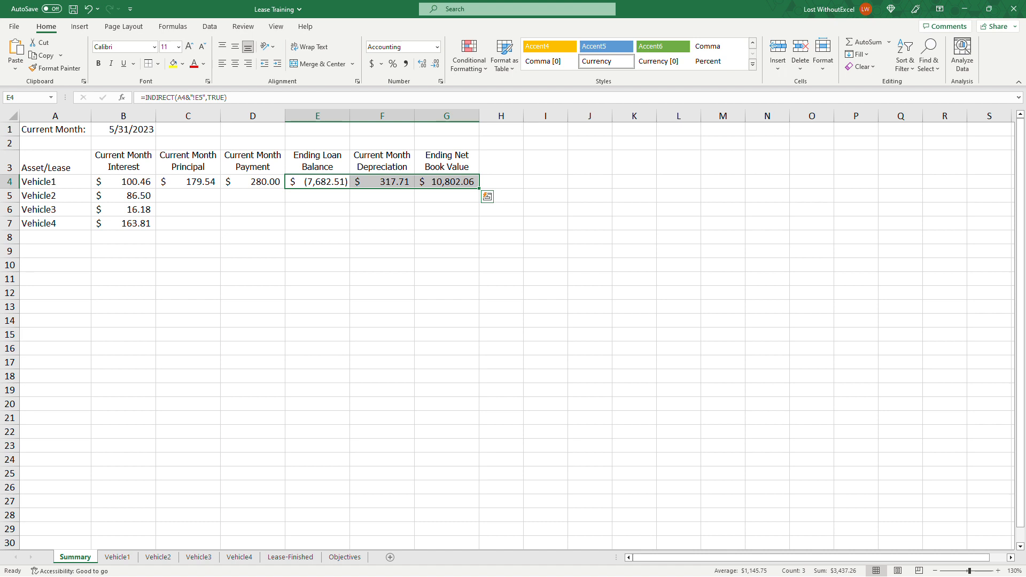
left_click(192, 170)
left_click(177, 183)
left_click_drag(176, 181, 476, 225)
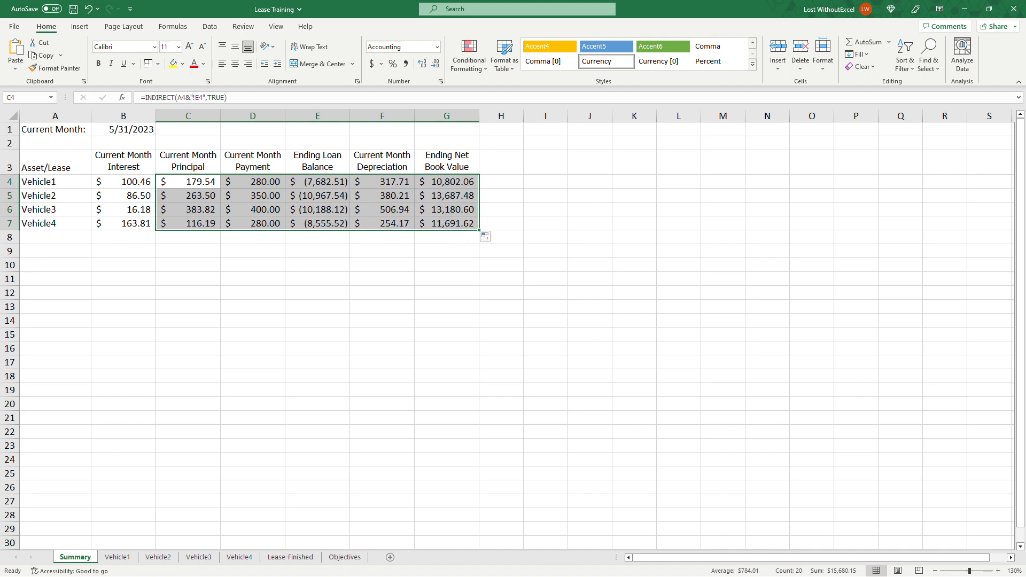
left_click_drag(53, 182, 38, 224)
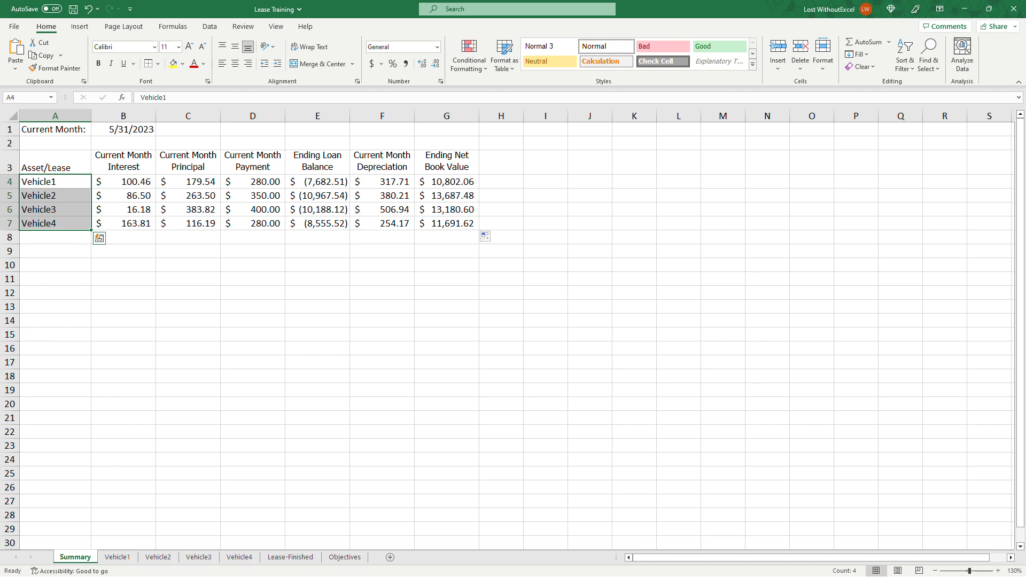
Add a row labelled TOTAL in row 9, summing the interest column in B9 and filling the sum across to G9
left_click(131, 252)
left_click(863, 42)
key("Return")
left_click(55, 256)
type("TOTAL")
key("Tab")
left_click_drag(156, 258, 476, 252)
left_click(521, 321)
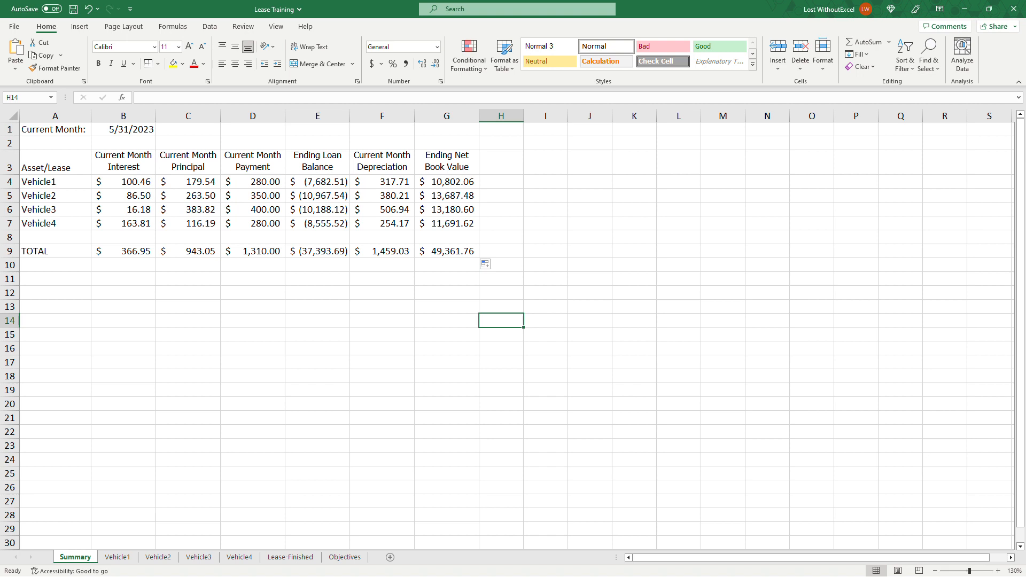
Compare the Summary sheet's ending loan balances with the figures on the vehicle sheets, and inspect the Current Month link on Vehicle1
left_click_drag(328, 182, 335, 224)
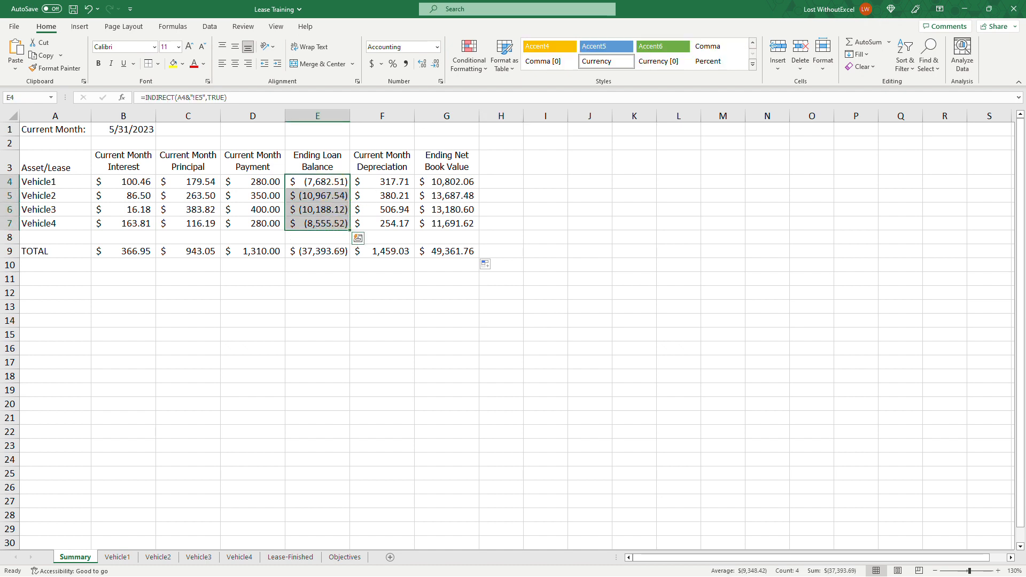
left_click(119, 557)
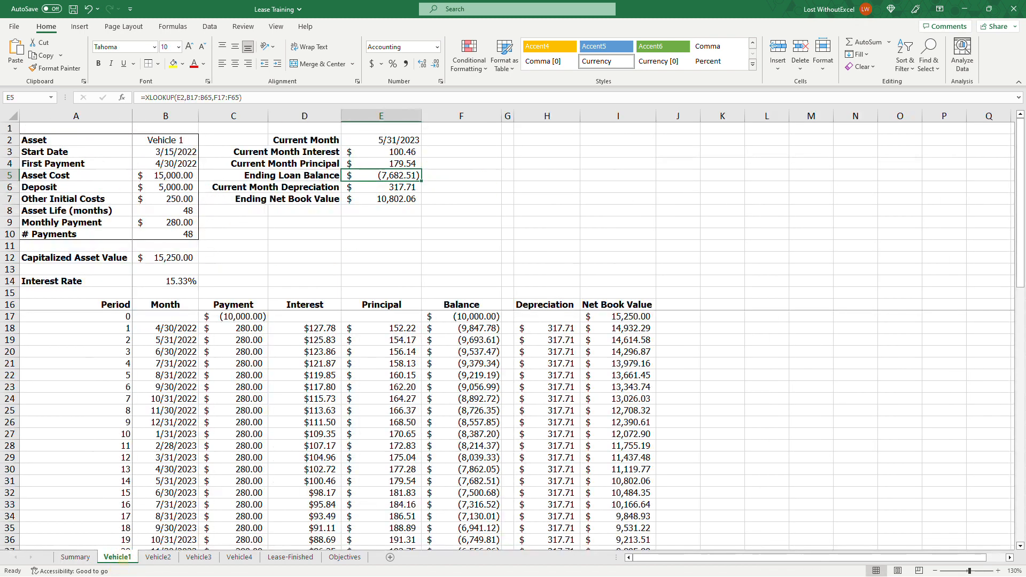
left_click(158, 557)
left_click(210, 558)
left_click(239, 559)
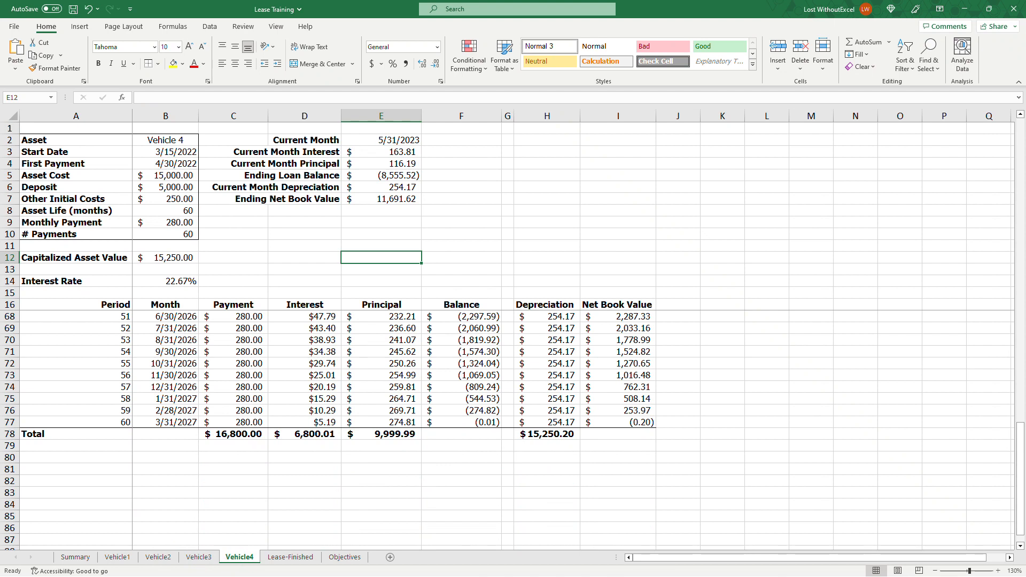
scroll(513, 428, "up", 17)
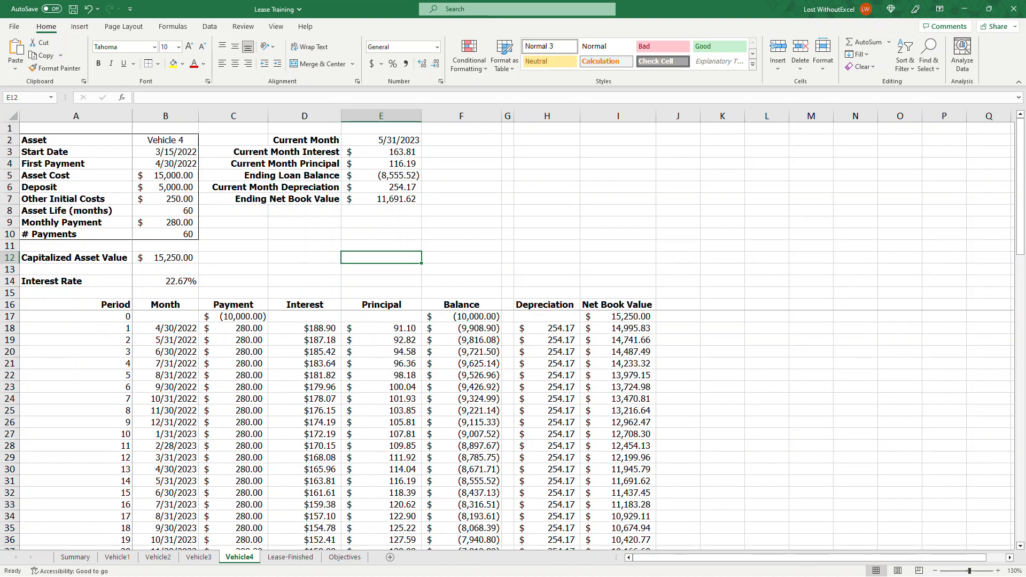
left_click(75, 557)
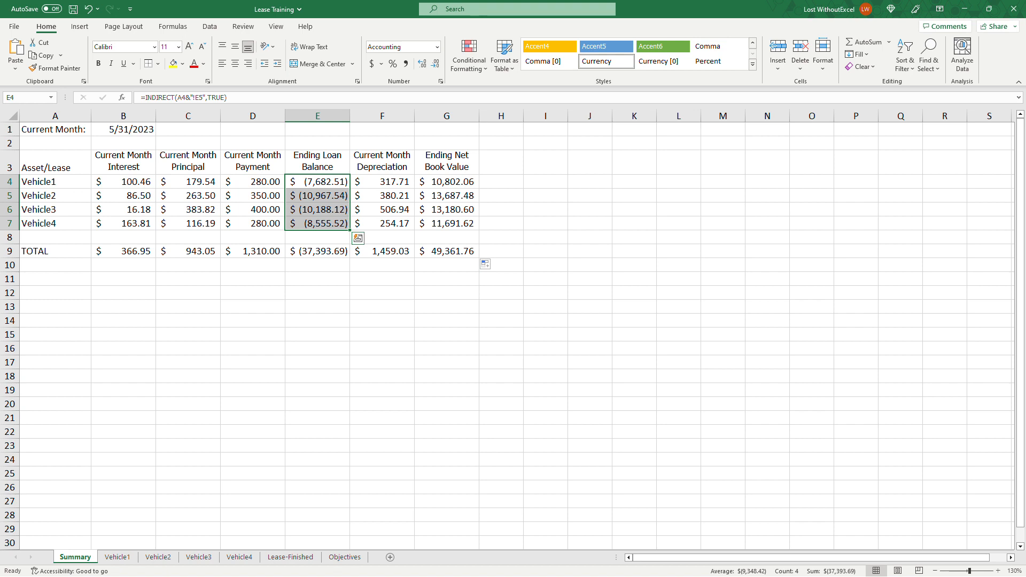
left_click(117, 557)
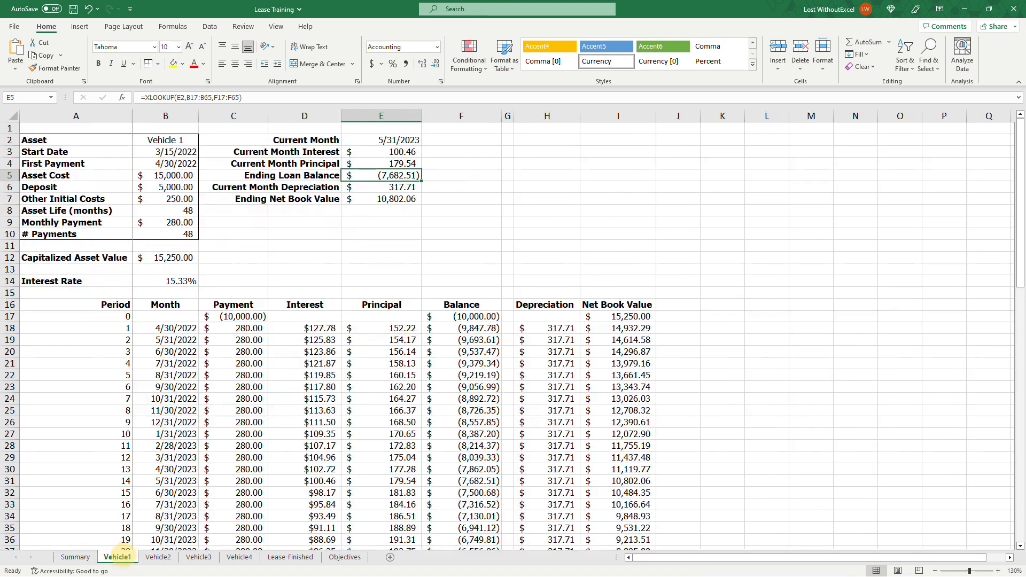
left_click(381, 232)
left_click_drag(381, 140, 289, 200)
left_click(381, 139)
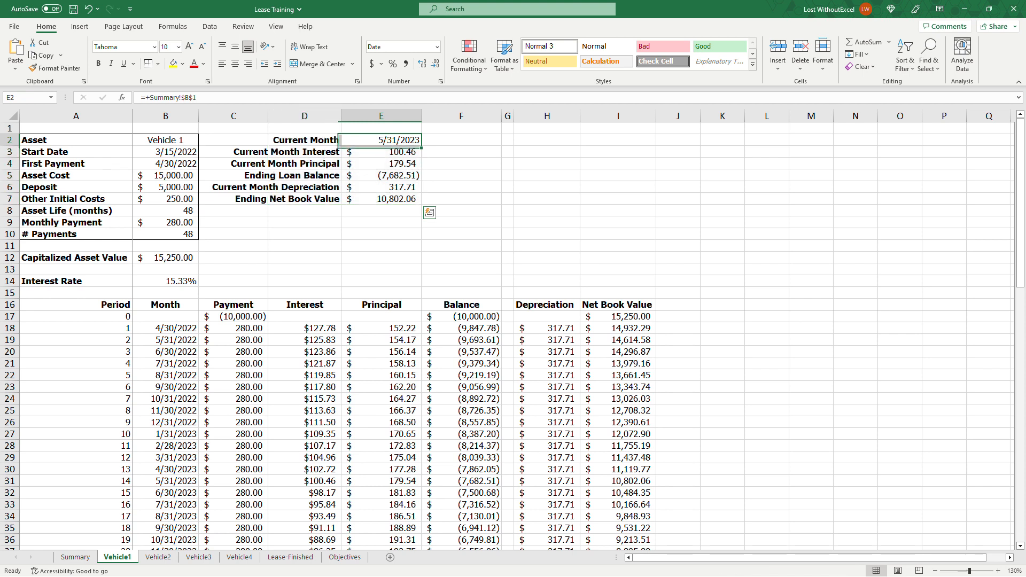
Set the Summary sheet's current month to 12/31/2024 and check the current-month figures on the Vehicle1 sheet
left_click(76, 558)
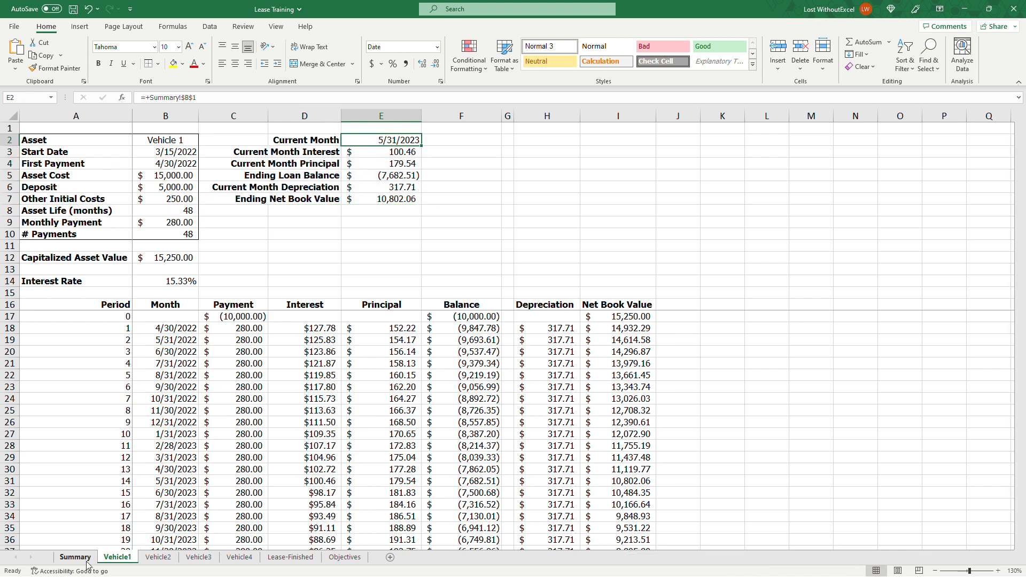
left_click(132, 129)
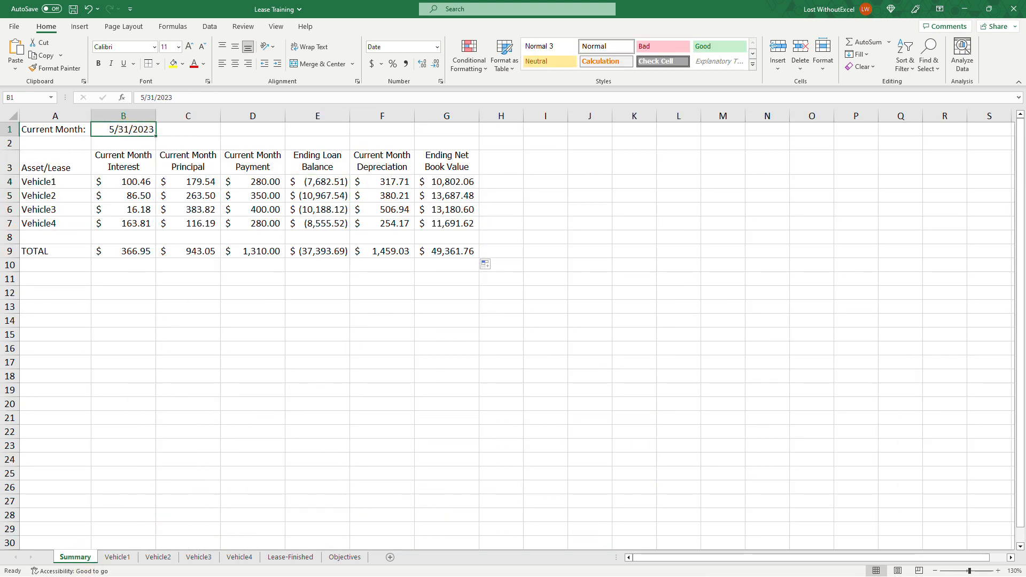
type("12/31/2023")
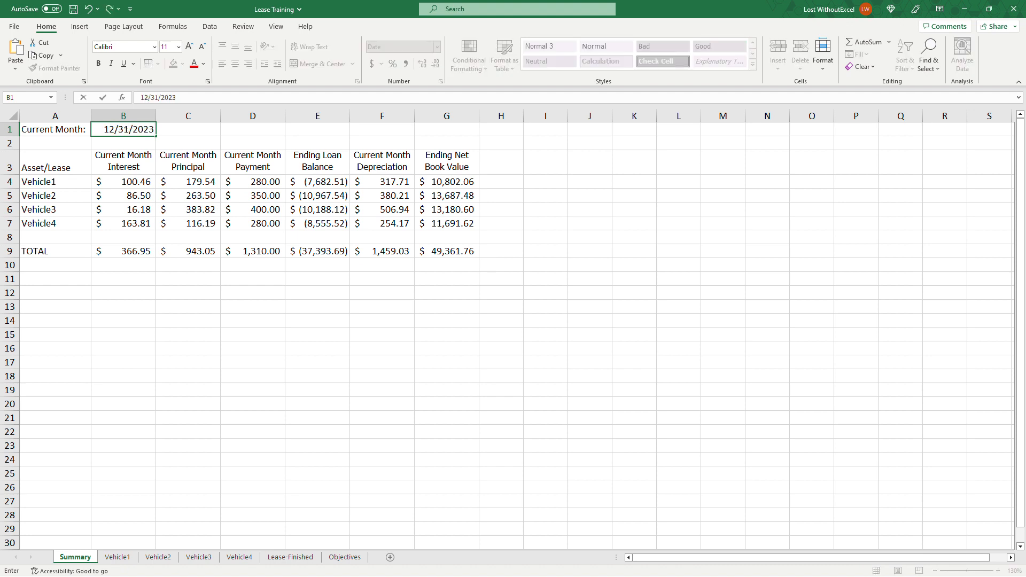
key("BackSpace")
type("4")
key("Return")
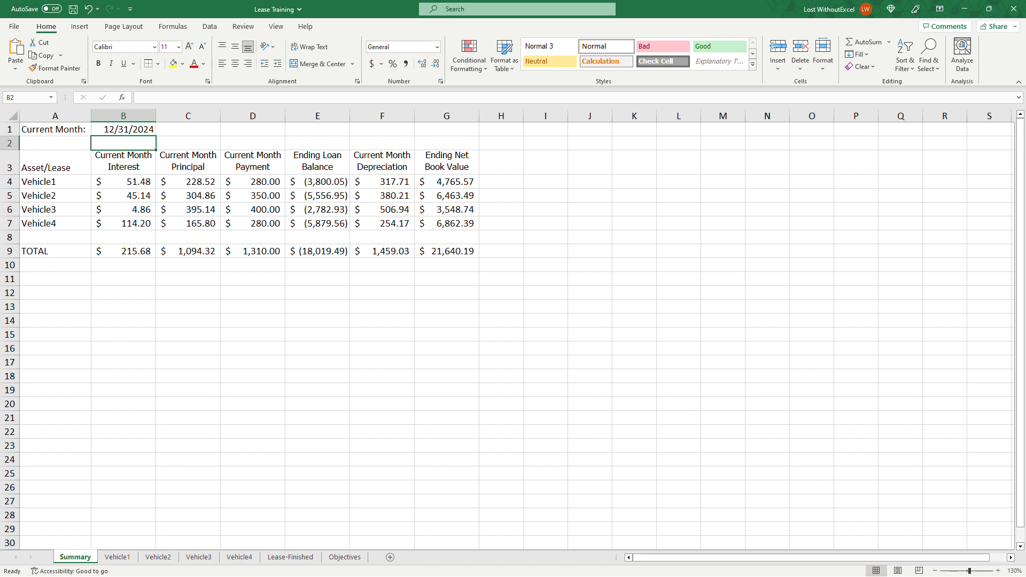
left_click_drag(43, 182, 43, 223)
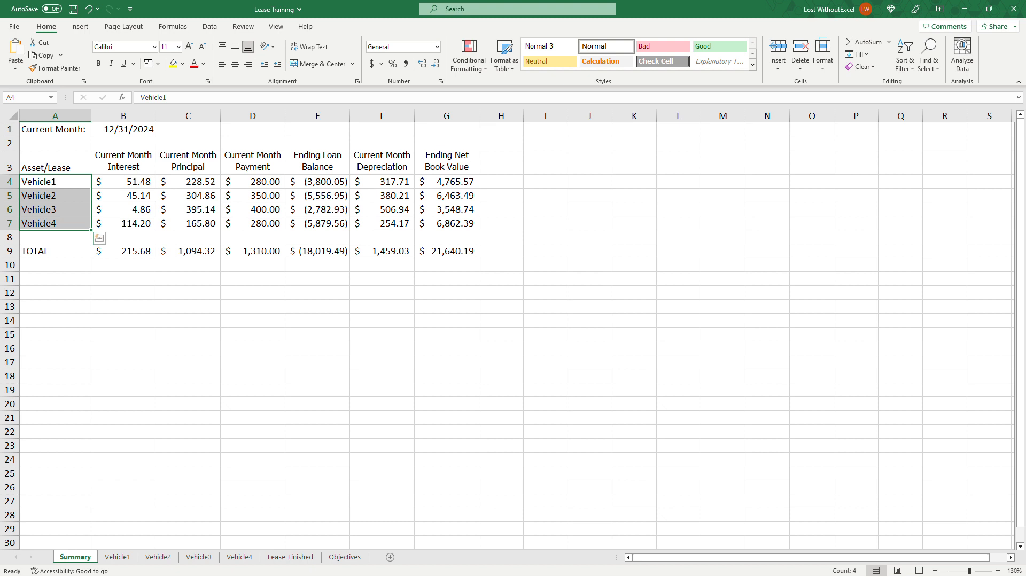
left_click(67, 183)
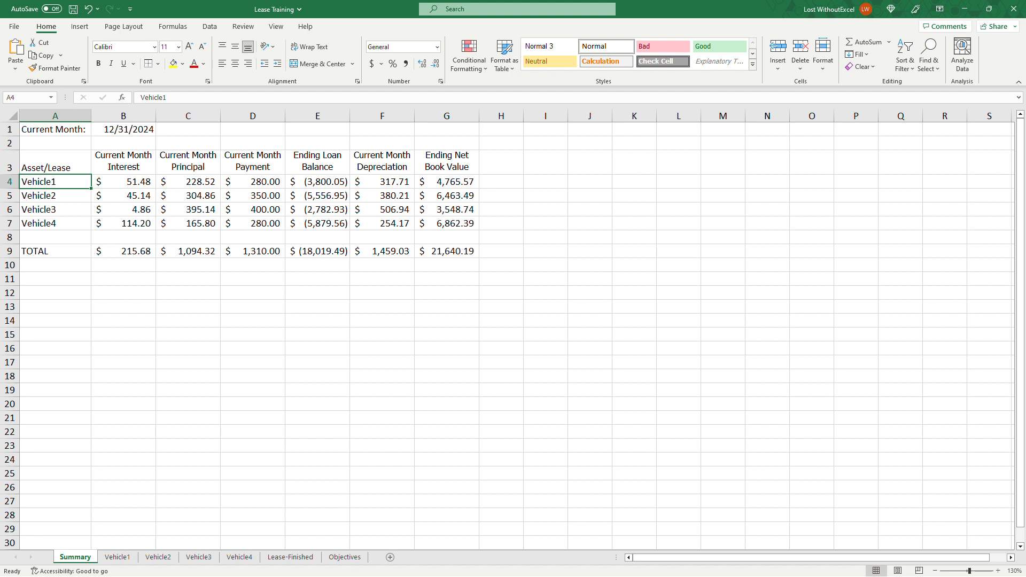
left_click(118, 557)
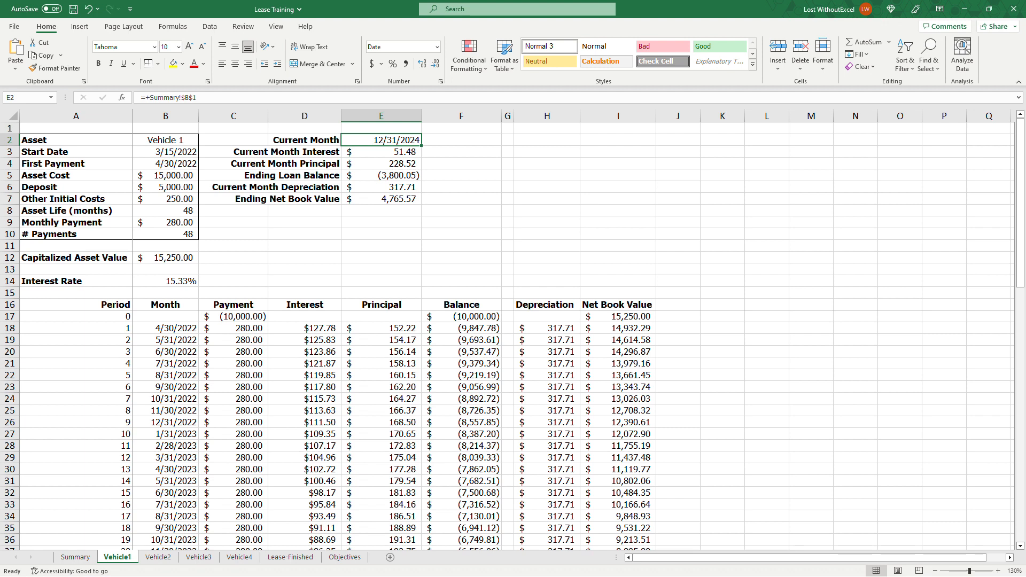
left_click(75, 557)
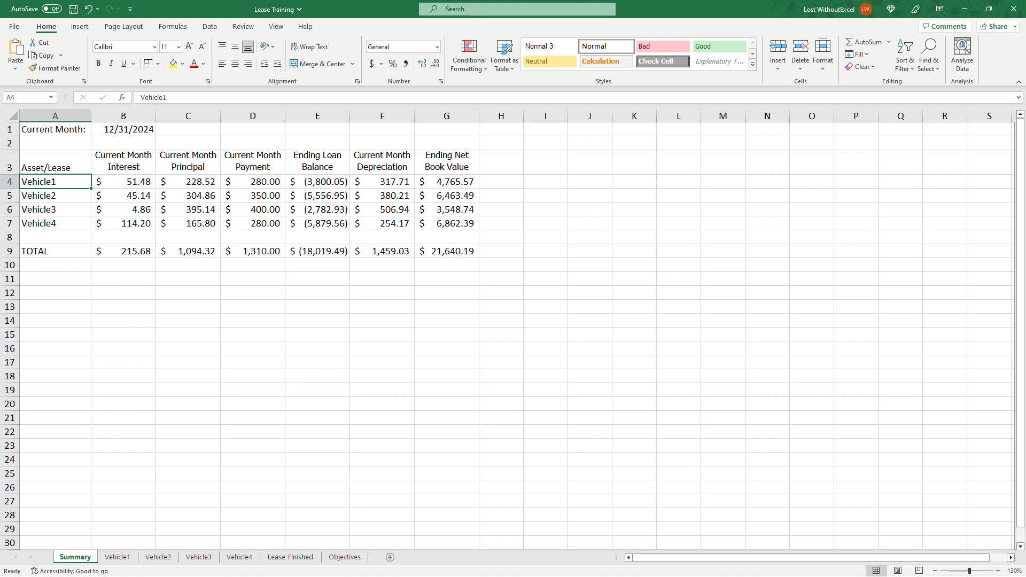
Test the Summary sheet with 12/31/2044 as the current month, and undo the date change
left_click(129, 129)
left_click(204, 98)
key("BackSpace")
key("BackSpace")
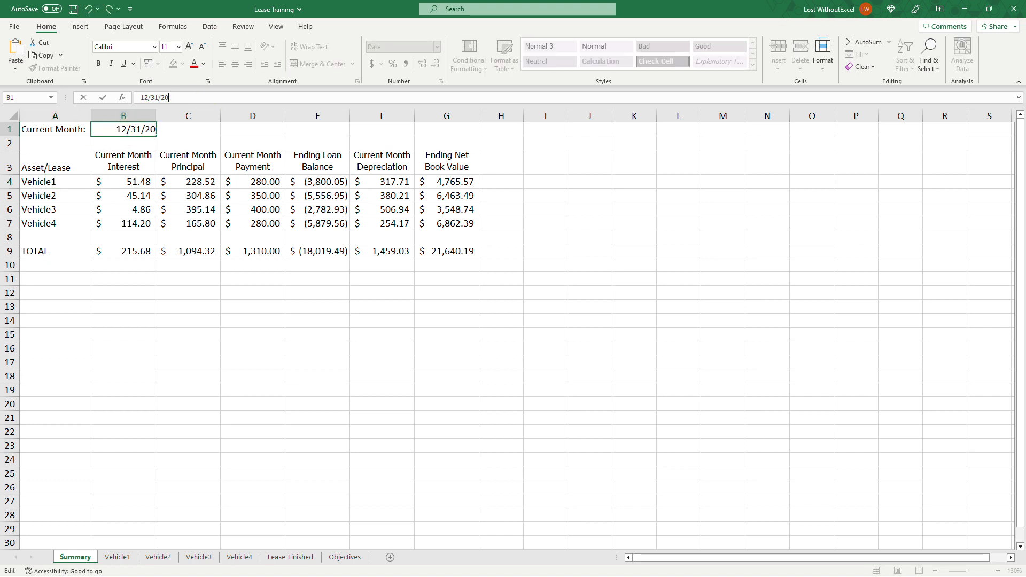
type("44")
key("Return")
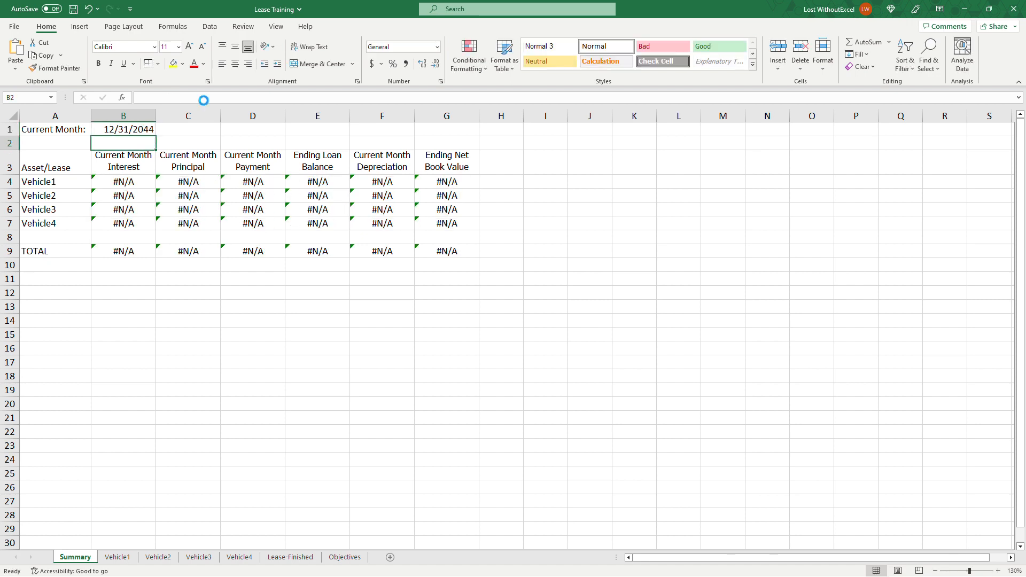
key("ctrl+z")
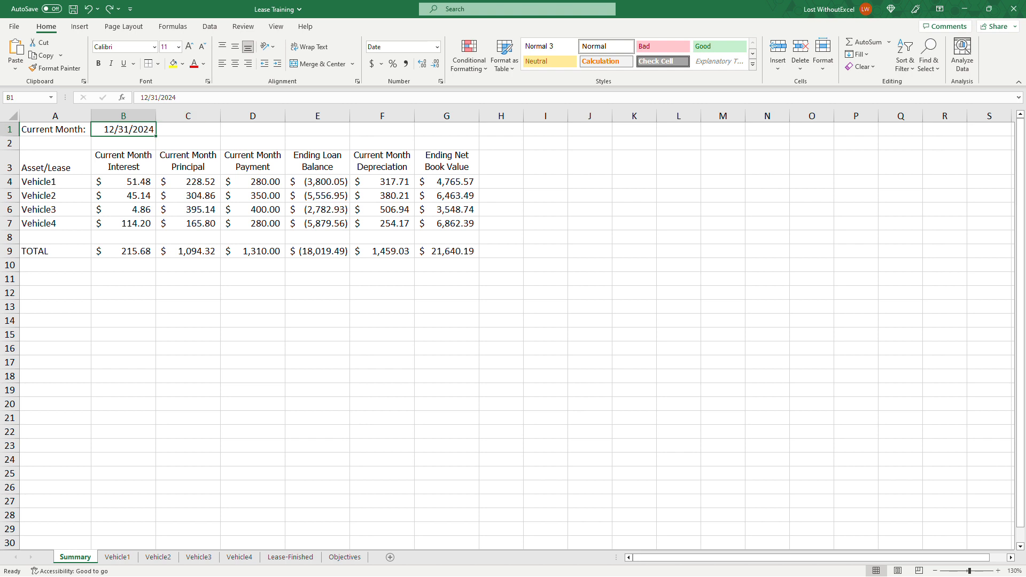
Test 12/31/2030 as the Summary's current month, check it against the end of Vehicle1's payment schedule, and undo the date change
left_click(116, 558)
left_click(75, 558)
left_click(191, 97)
key("BackSpace")
type("30")
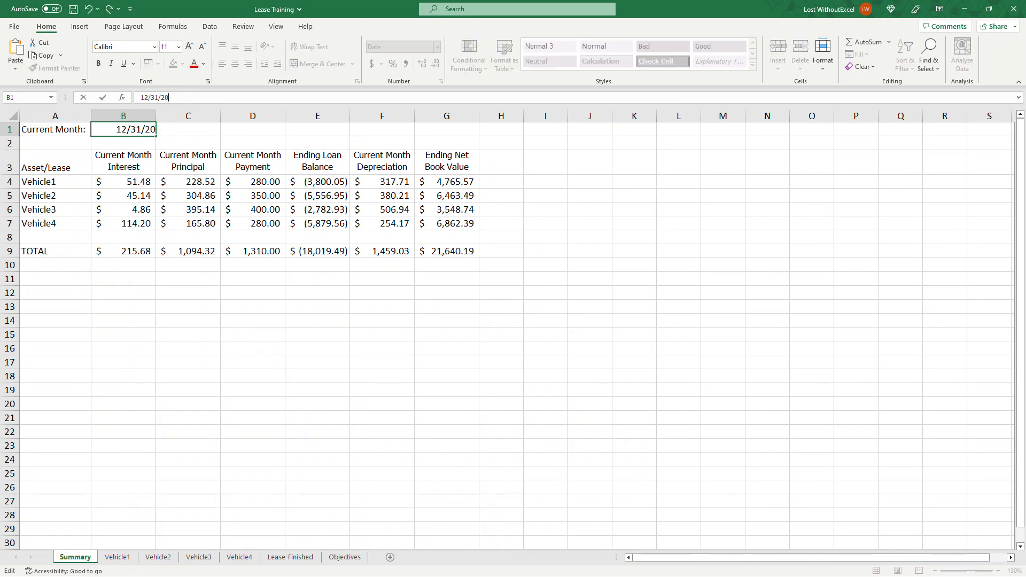
key("Return")
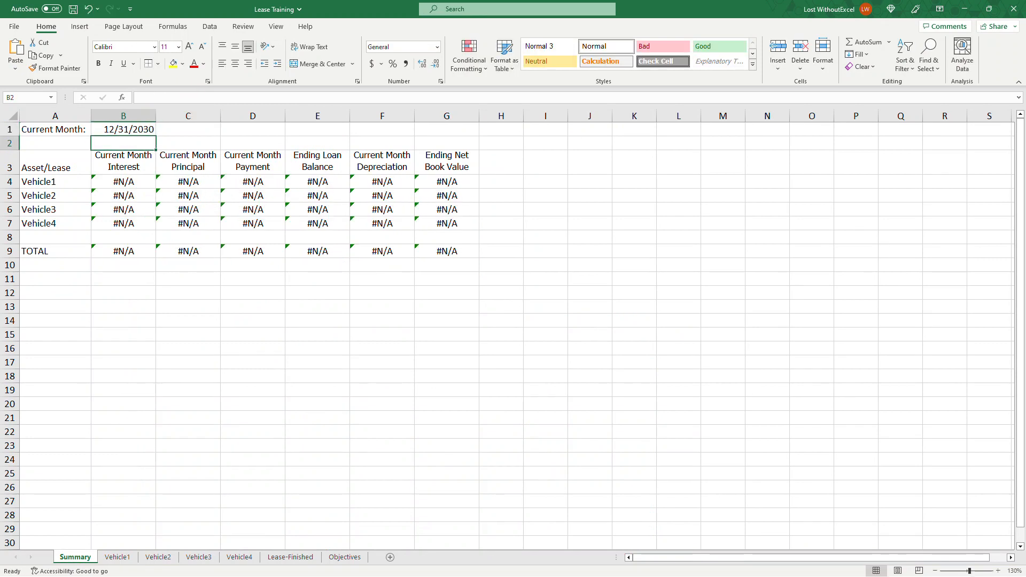
left_click(117, 557)
left_click(398, 140)
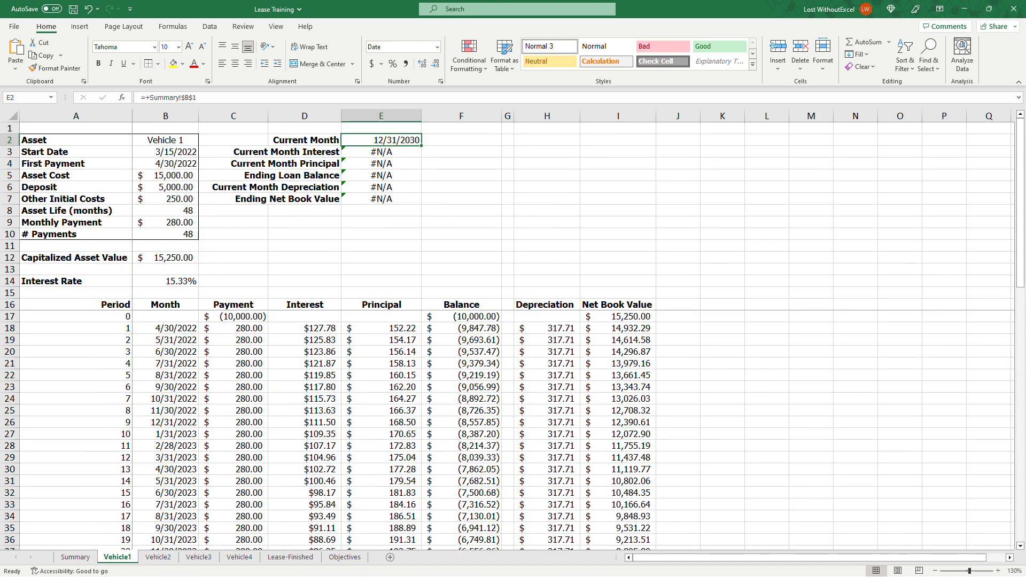
scroll(513, 427, "down", 14)
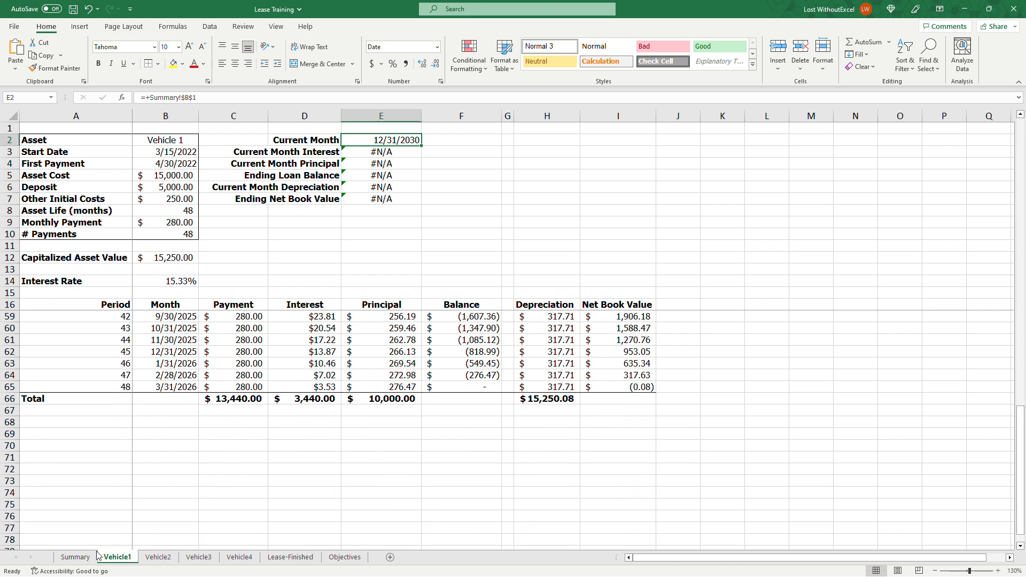
left_click(75, 557)
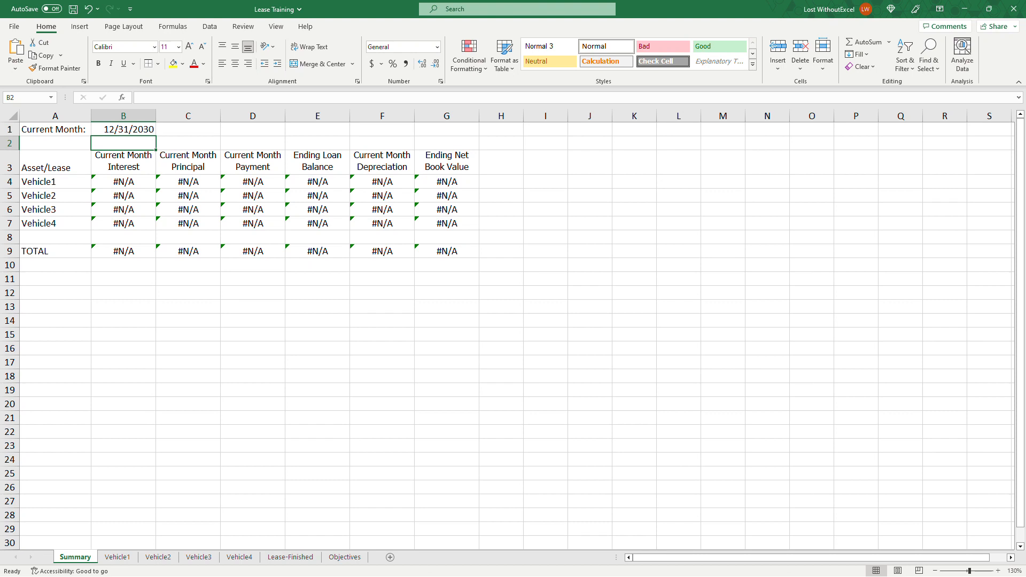
key("ctrl+z")
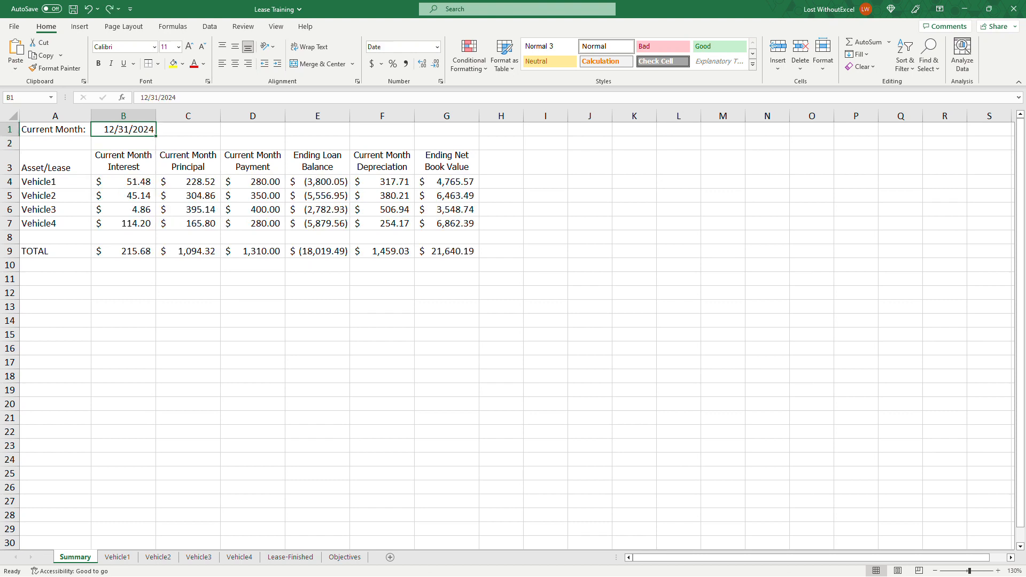
Change B4's formula to =IF(ISNA(INDIRECT(A4&"!E3",TRUE)),0,INDIRECT(A4&"!E3",TRUE)) and fill it down through B7
left_click(137, 184)
left_click_drag(244, 99, 151, 107)
left_click_drag(235, 98, 135, 92)
key("ctrl+c")
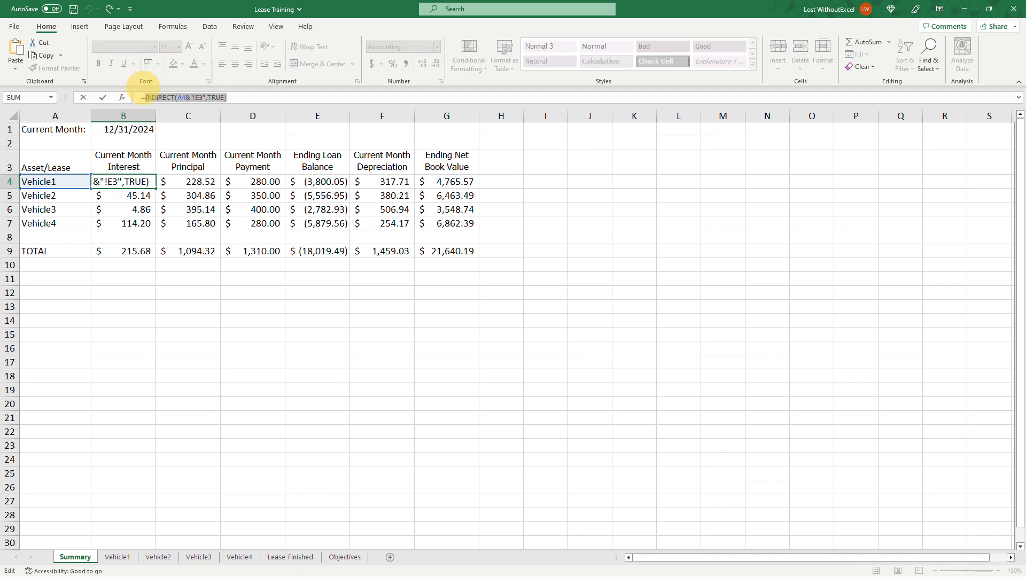
type("=")
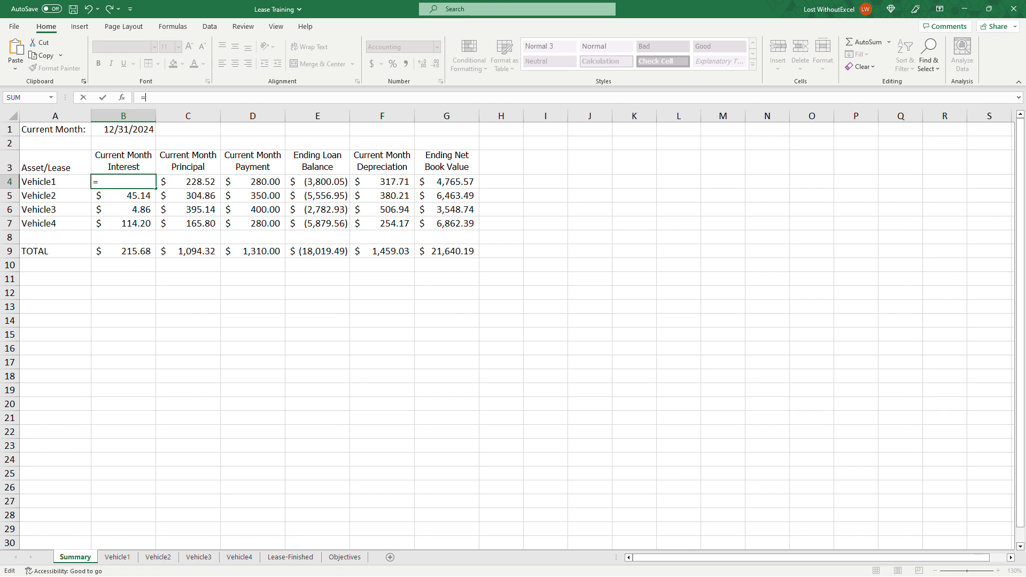
type("if(isna(")
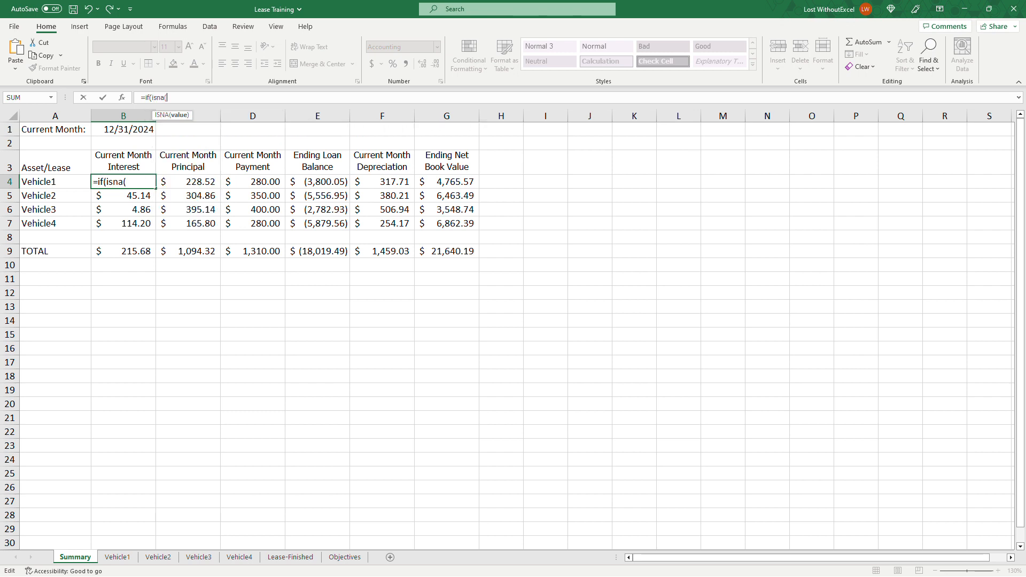
key("ctrl+v")
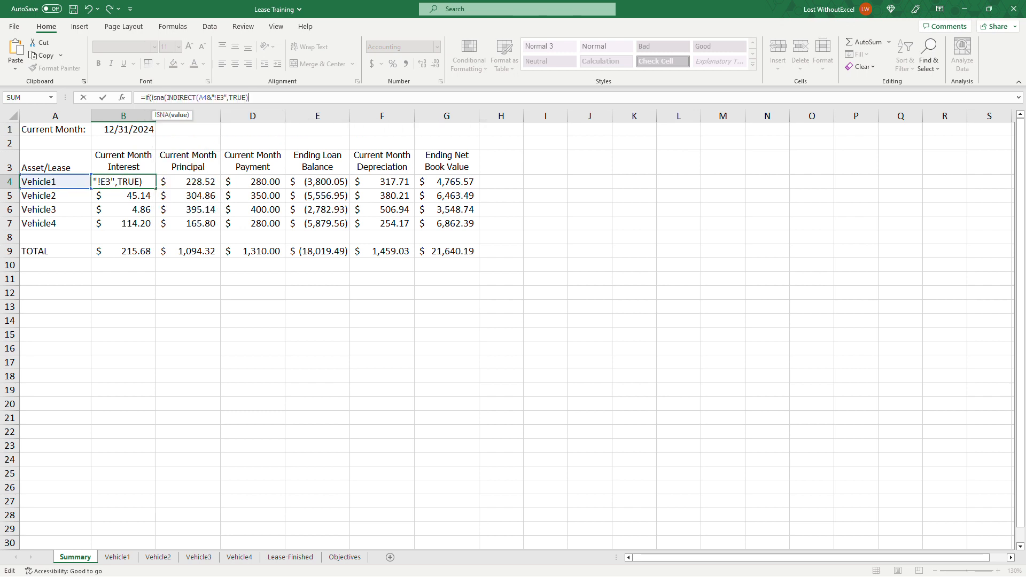
type("),0")
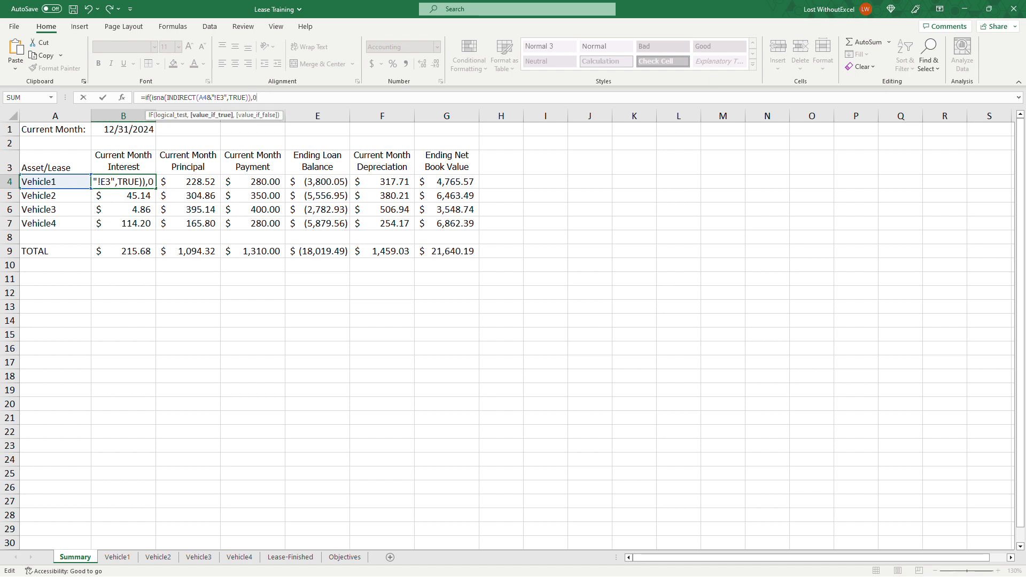
type(",")
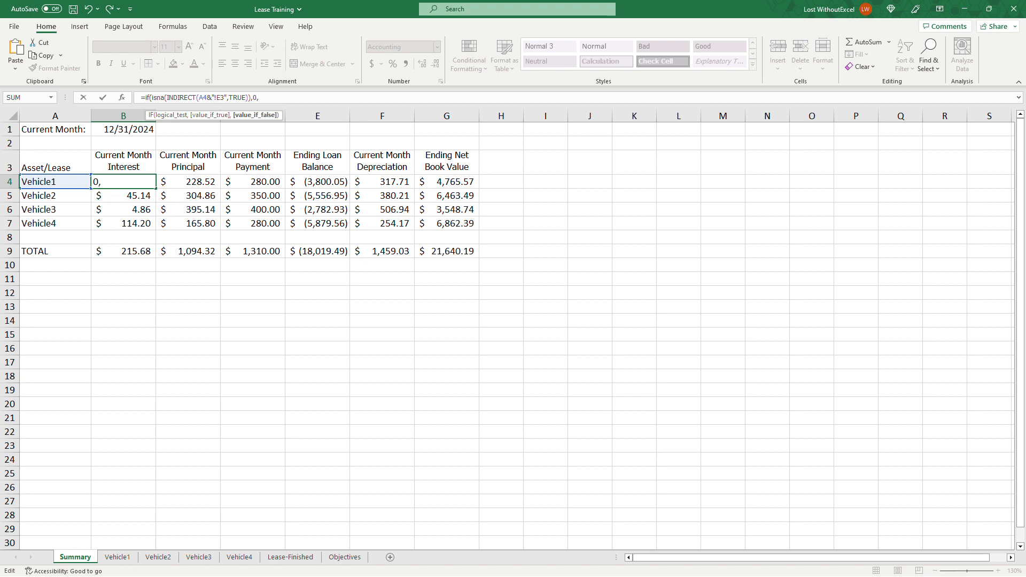
key("ctrl+v")
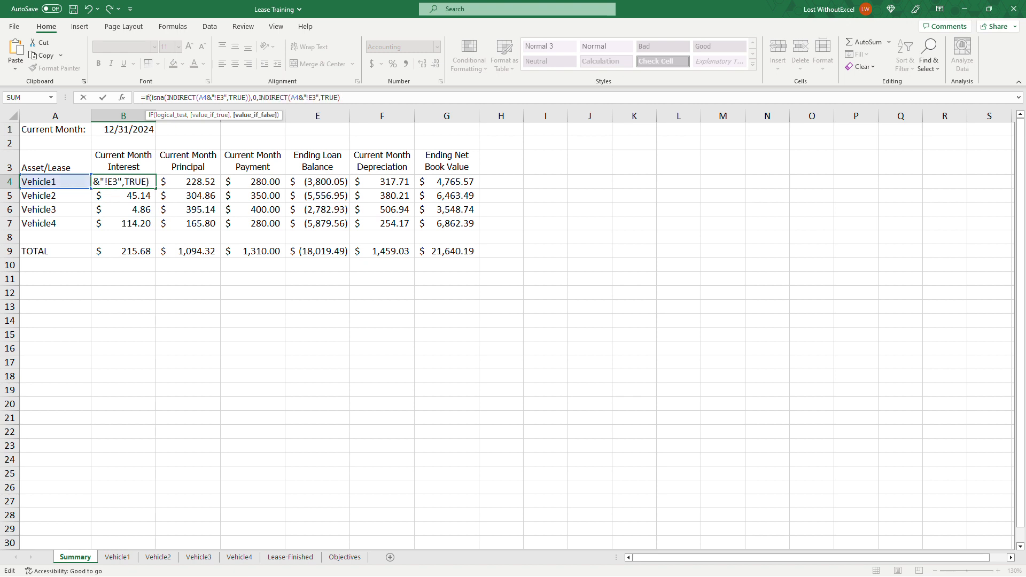
type(")")
key("Return")
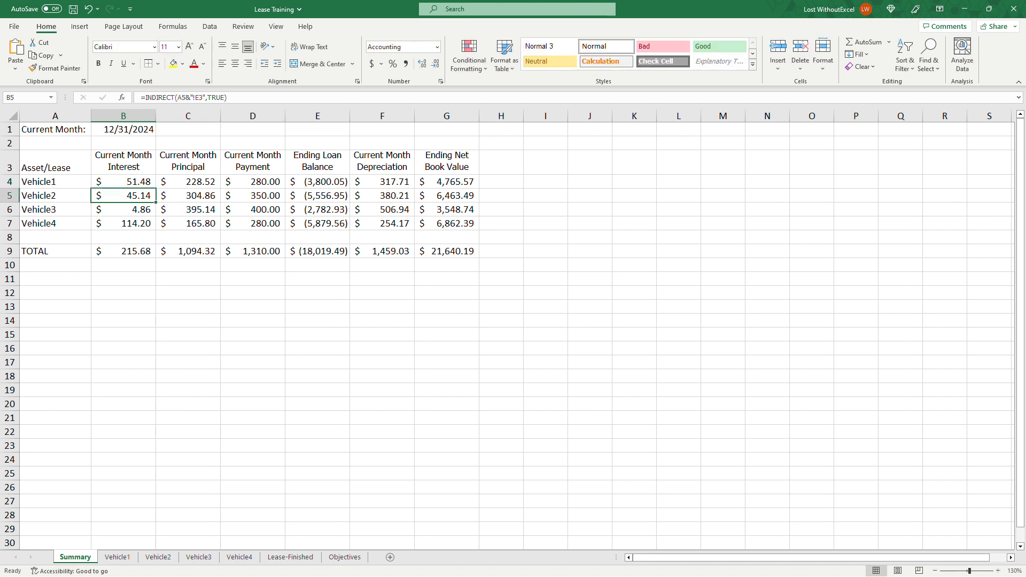
left_click(140, 181)
left_click_drag(155, 188, 155, 224)
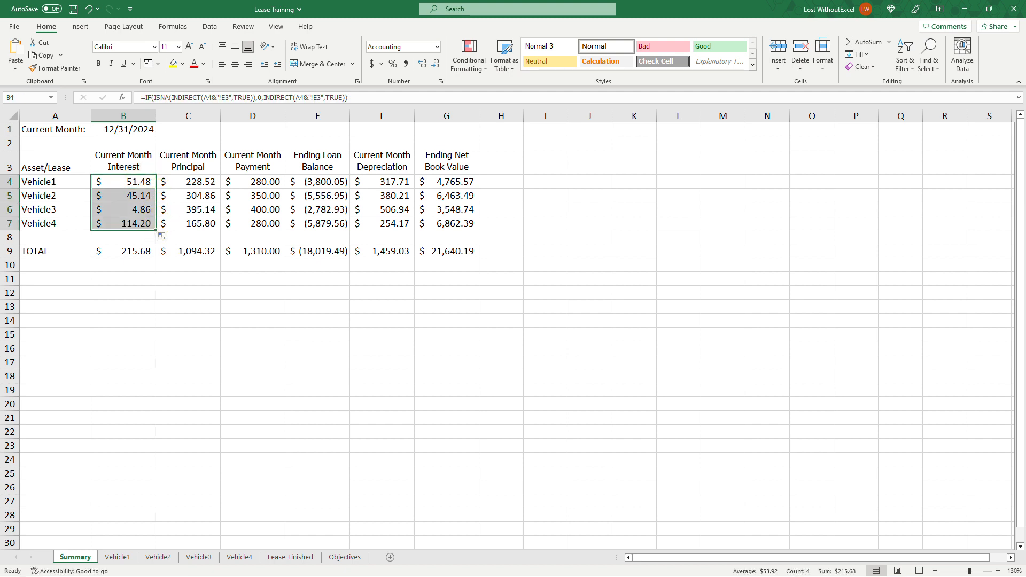
Test the revised interest formulas in B4:B7 with 12/31/2030 as the current month, and undo the date change
left_click(126, 129)
left_click(205, 99)
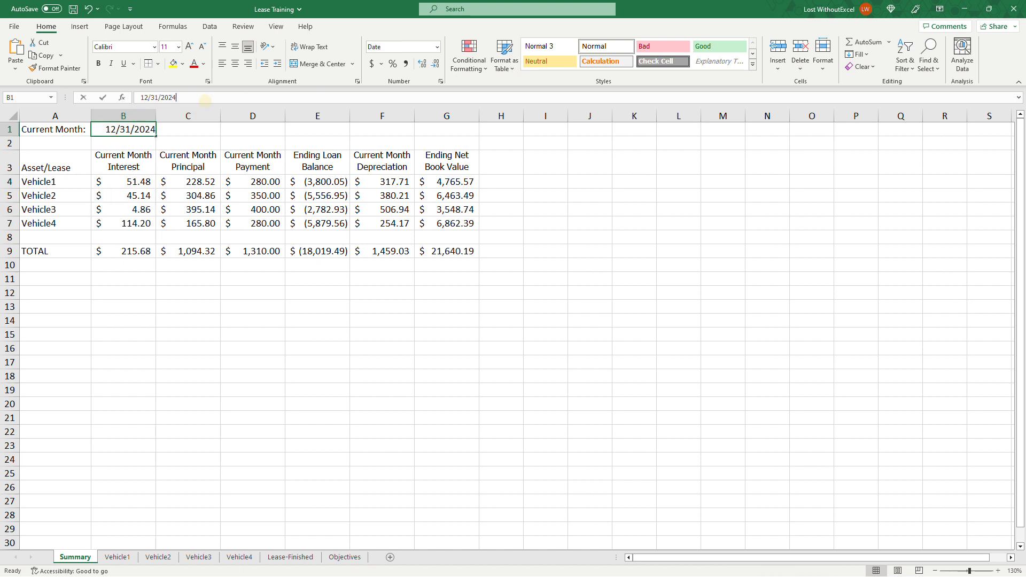
key("BackSpace")
key("BackSpace")
type("30")
key("Return")
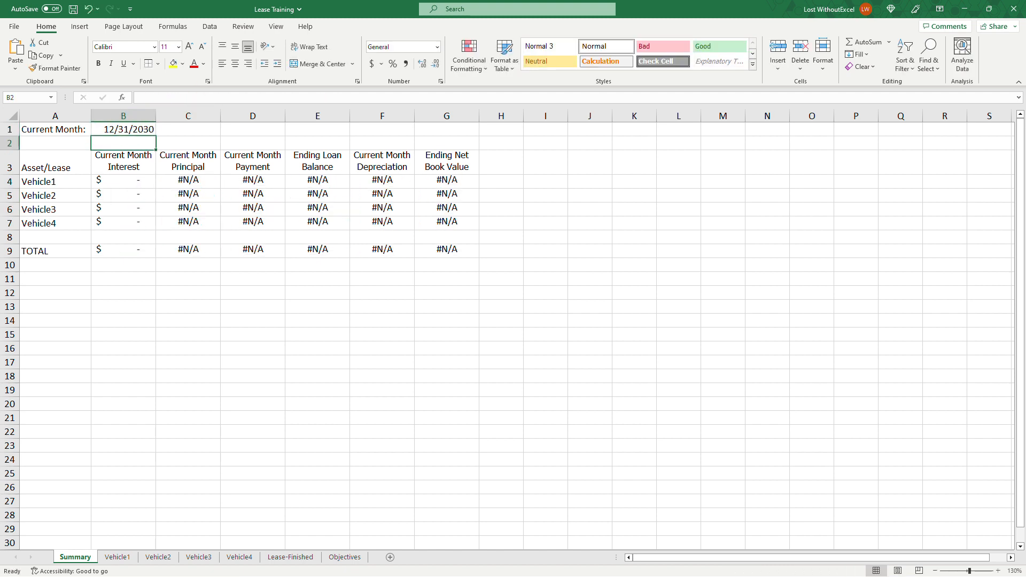
left_click_drag(124, 182, 124, 223)
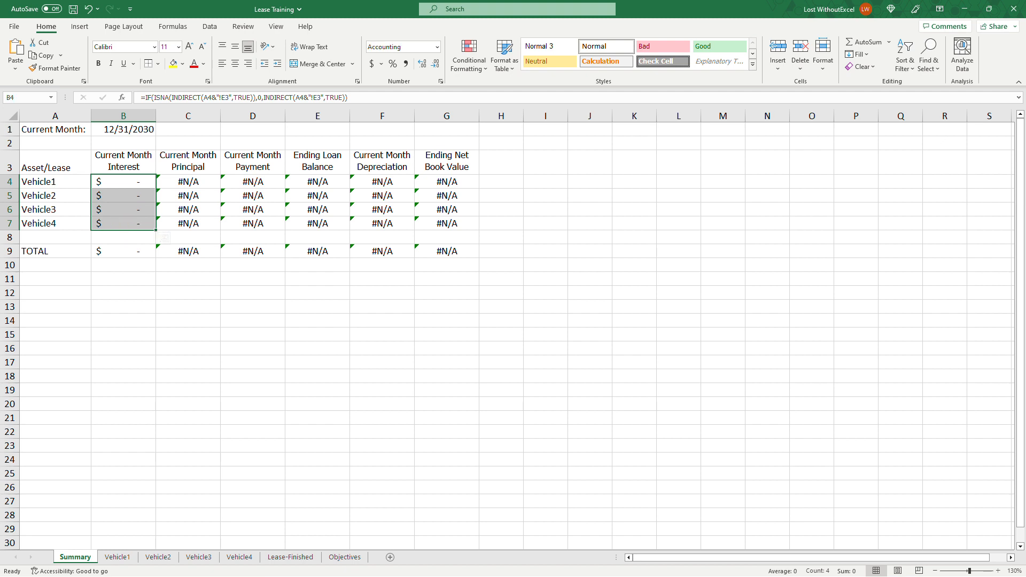
key("ctrl+z")
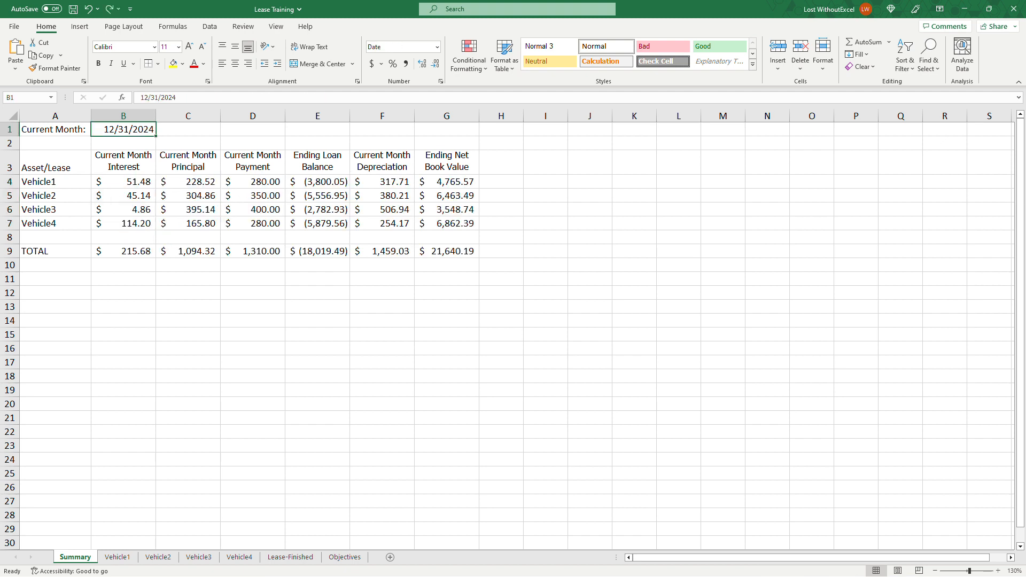
Enter the text note IF(ISNA(calculation),0,(calculation) in B12 to show the formula pattern
left_click(126, 293)
type("'IF(")
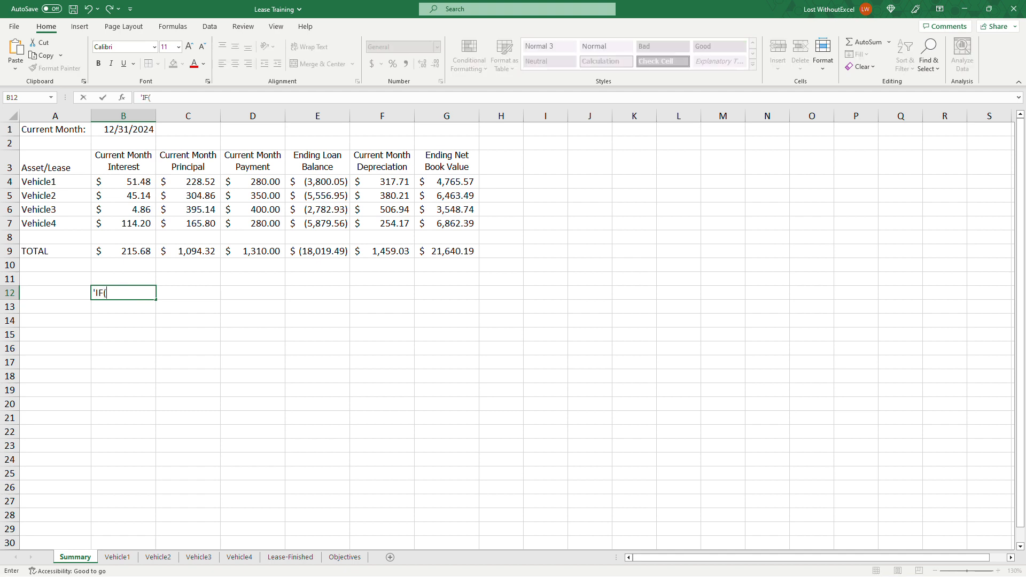
type("ISNA(calculation)")
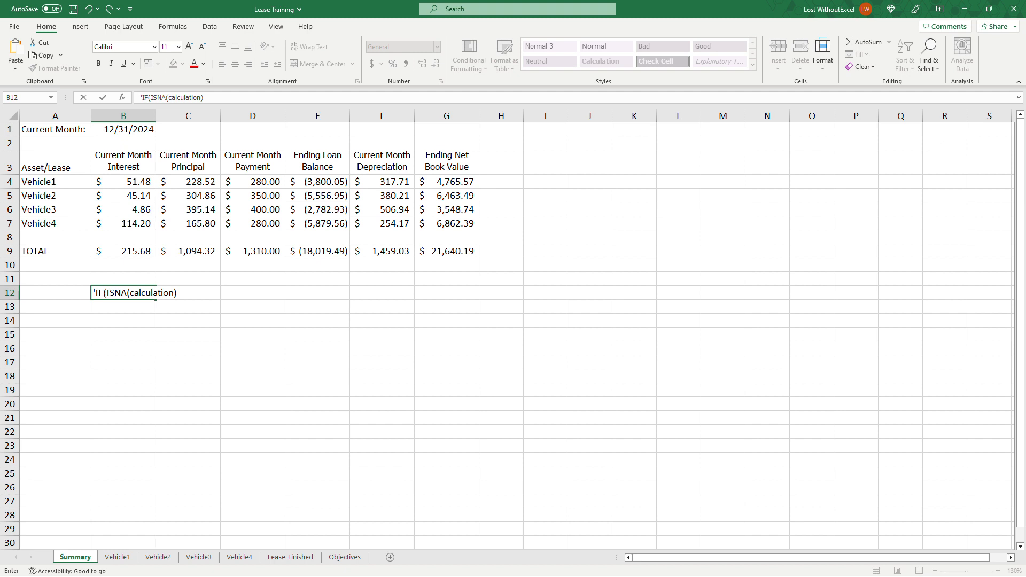
type(",0")
key("BackSpace")
type("\"error\"")
key("BackSpace")
key("BackSpace")
key("BackSpace")
key("BackSpace")
key("BackSpace")
key("BackSpace")
key("BackSpace")
type("0,(calculation)")
key("Return")
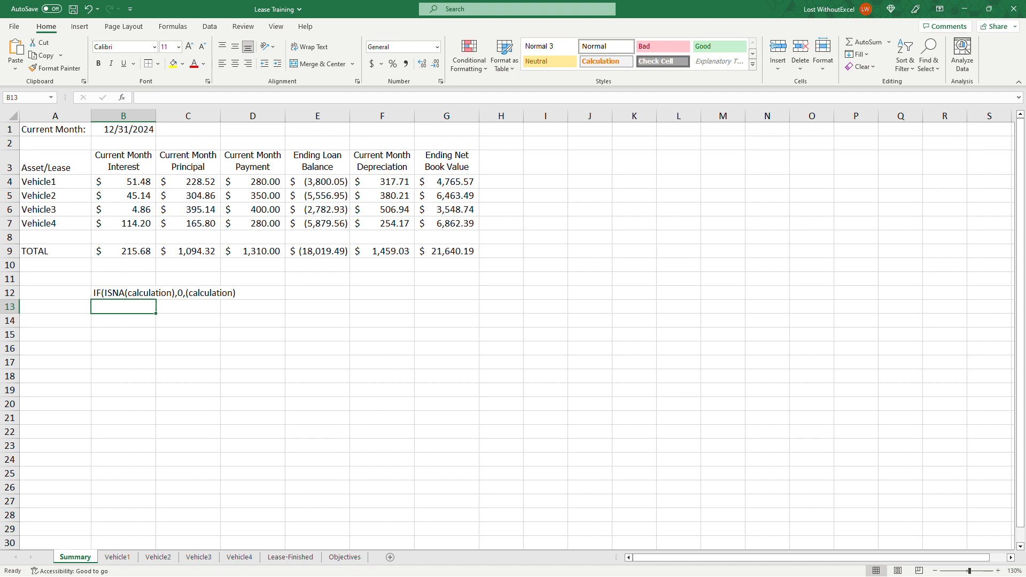
Compare the revised interest formula in B4 with the principal formula in C4
left_click(139, 184)
key("Right")
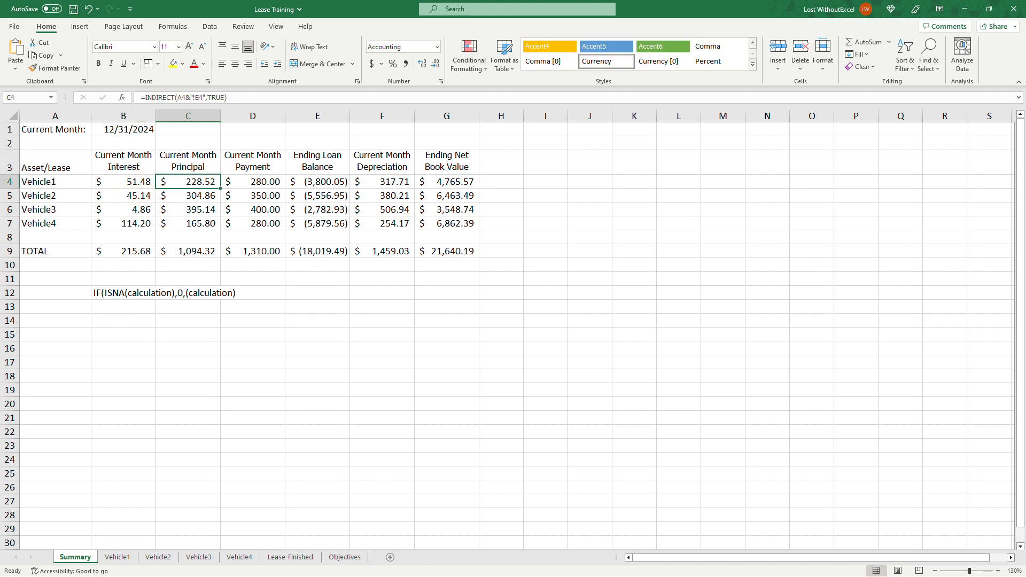
key("Left")
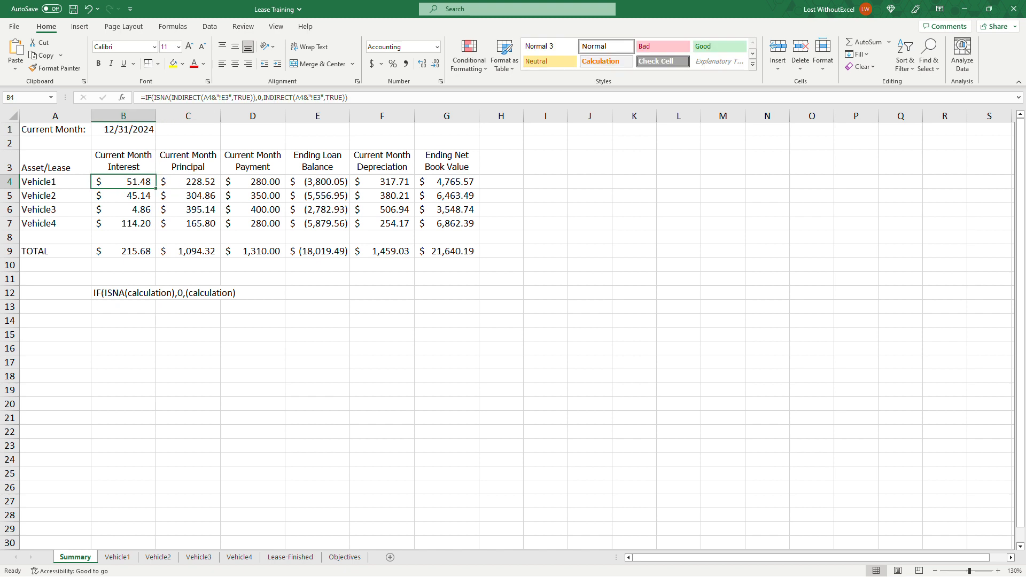
Delete the formula-pattern note from B12 on the Summary sheet
left_click(129, 292)
key("Delete")
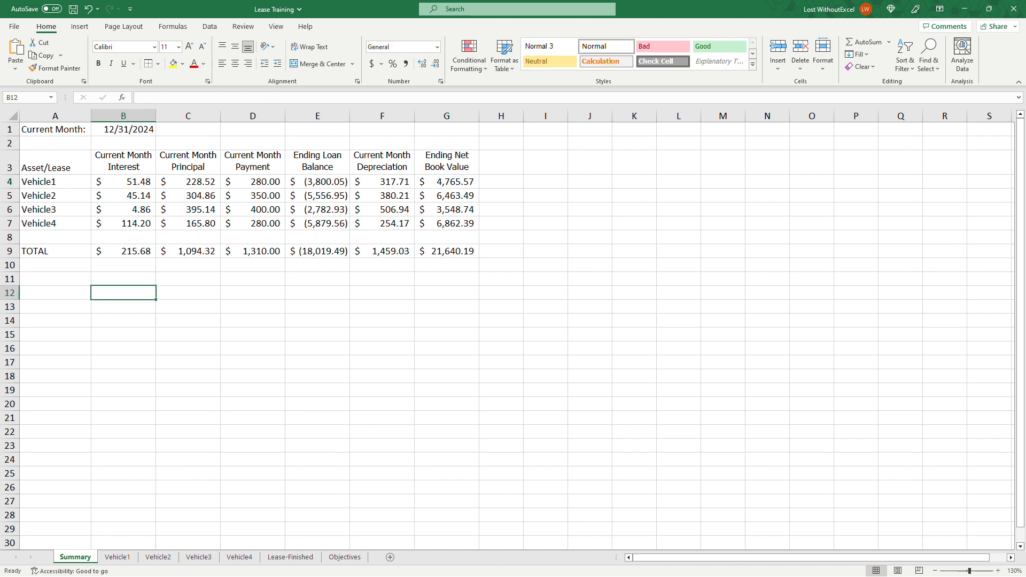
Review the Vehicle1 sheet's current-month figures and the Balance column of its amortization schedule, and return to the Summary sheet
left_click(130, 558)
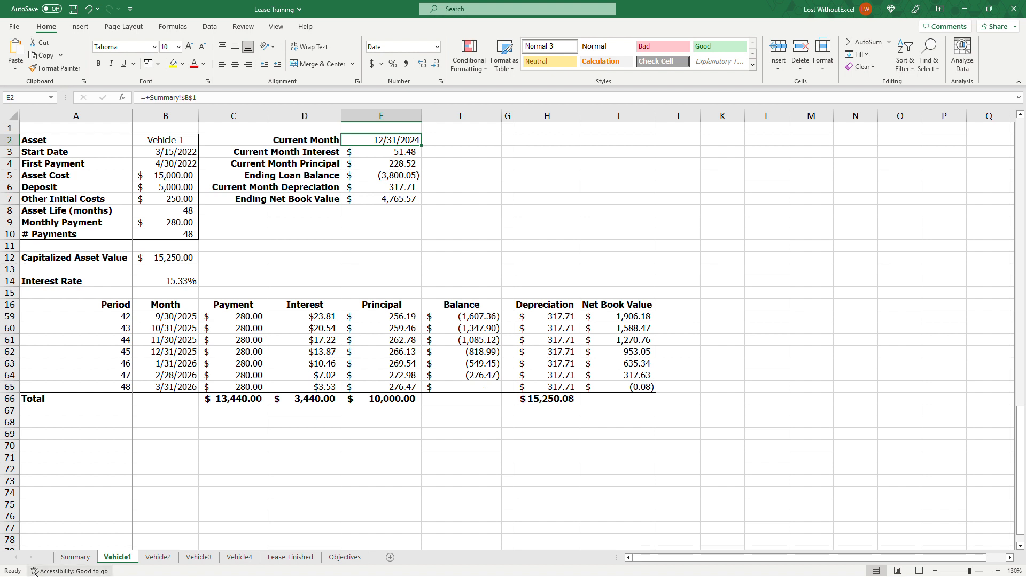
left_click(75, 558)
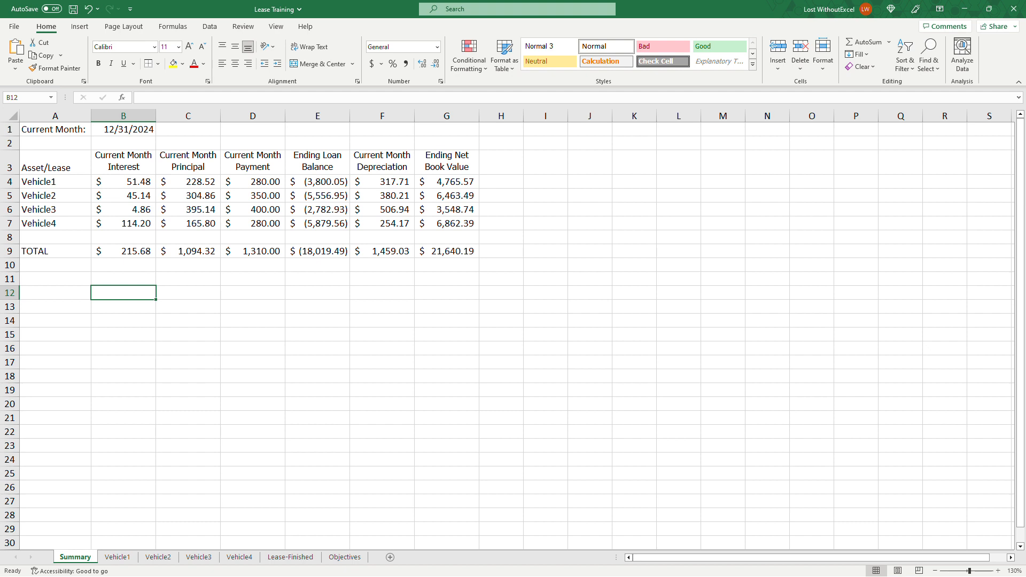
left_click(117, 557)
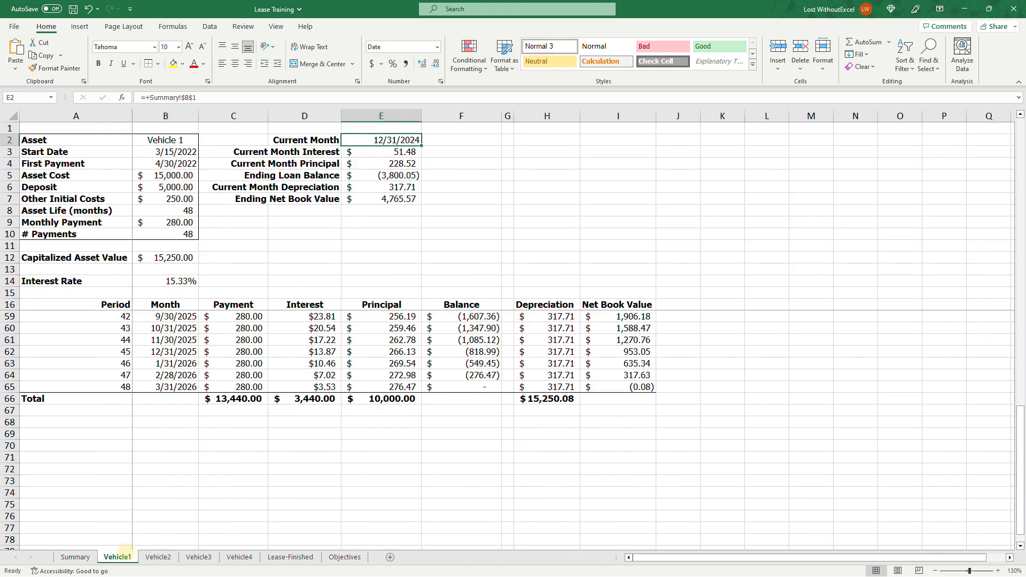
scroll(508, 427, "up", 1)
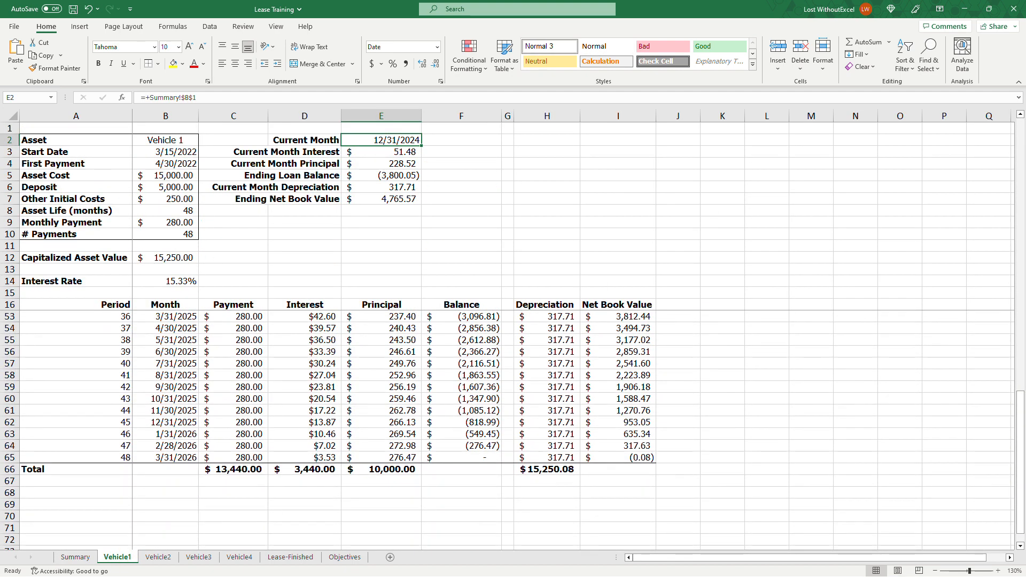
scroll(508, 428, "up", 11)
left_click_drag(461, 316, 461, 469)
scroll(461, 469, "down", 2)
scroll(461, 428, "up", 2)
left_click(74, 558)
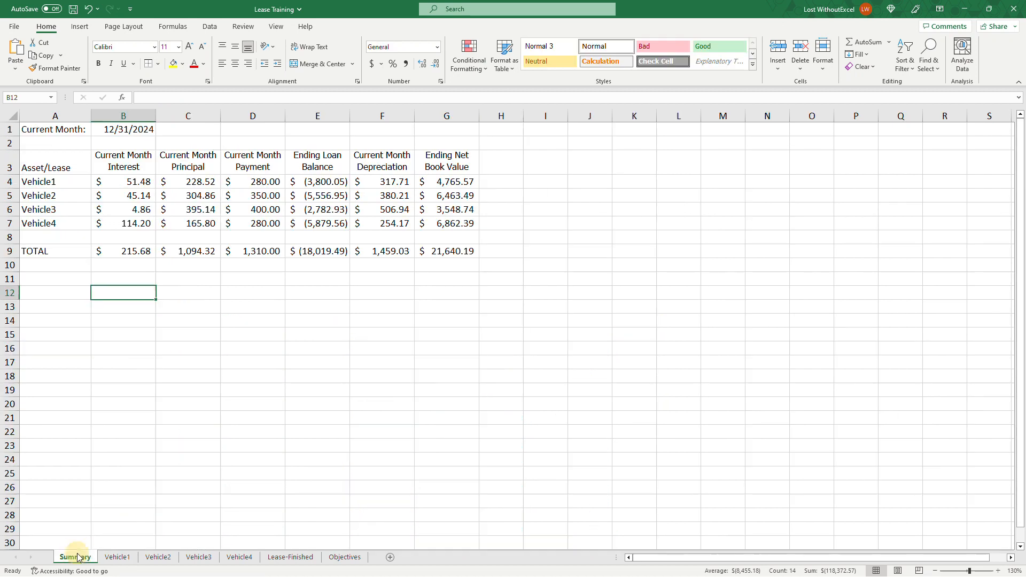
left_click(454, 335)
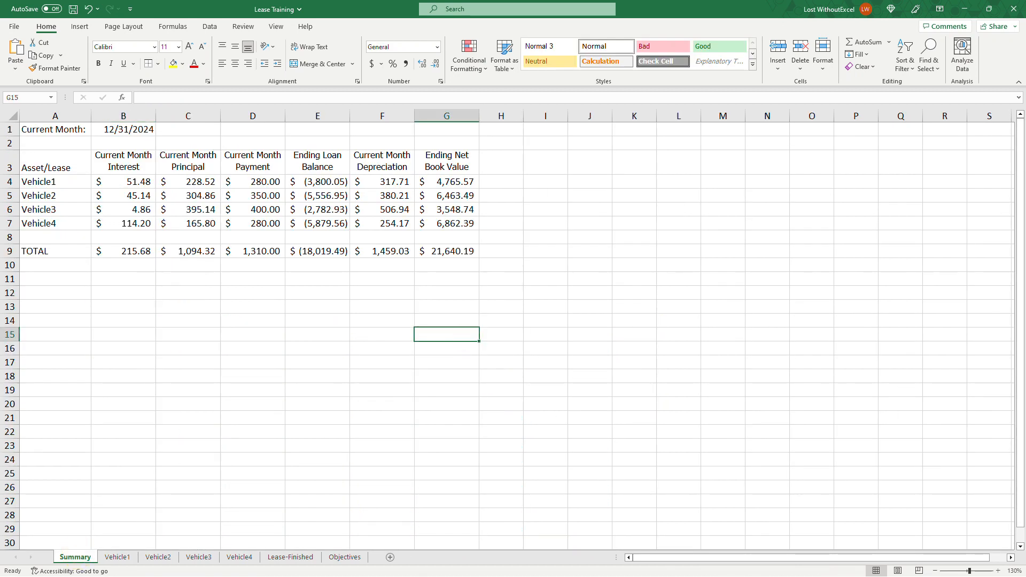